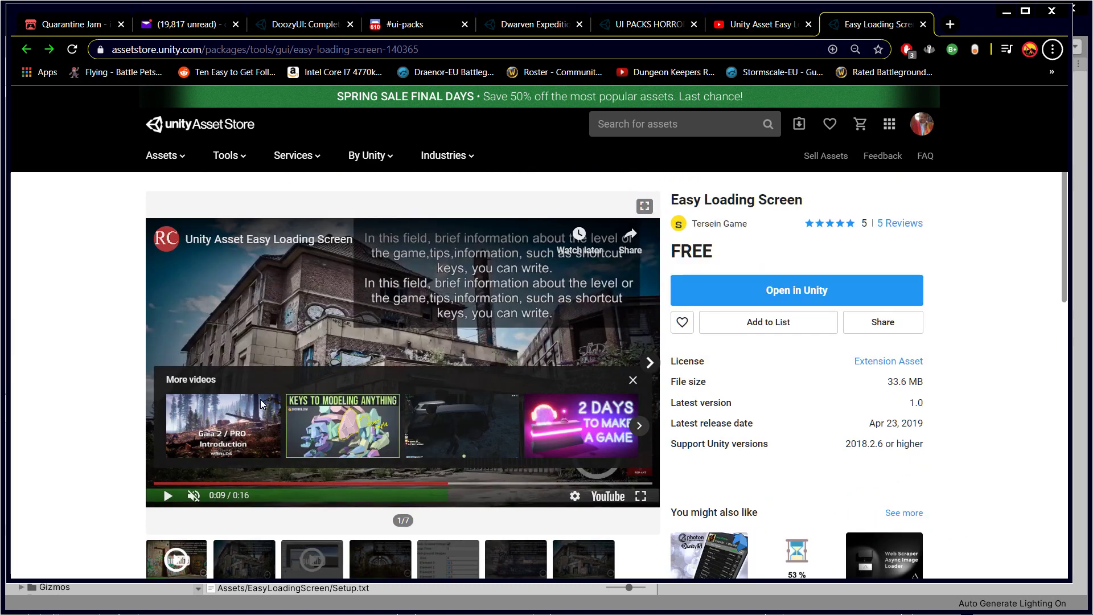
Step: Replay the Easy Loading Screen preview from the start, then switch to its YouTube page
left_click(168, 495)
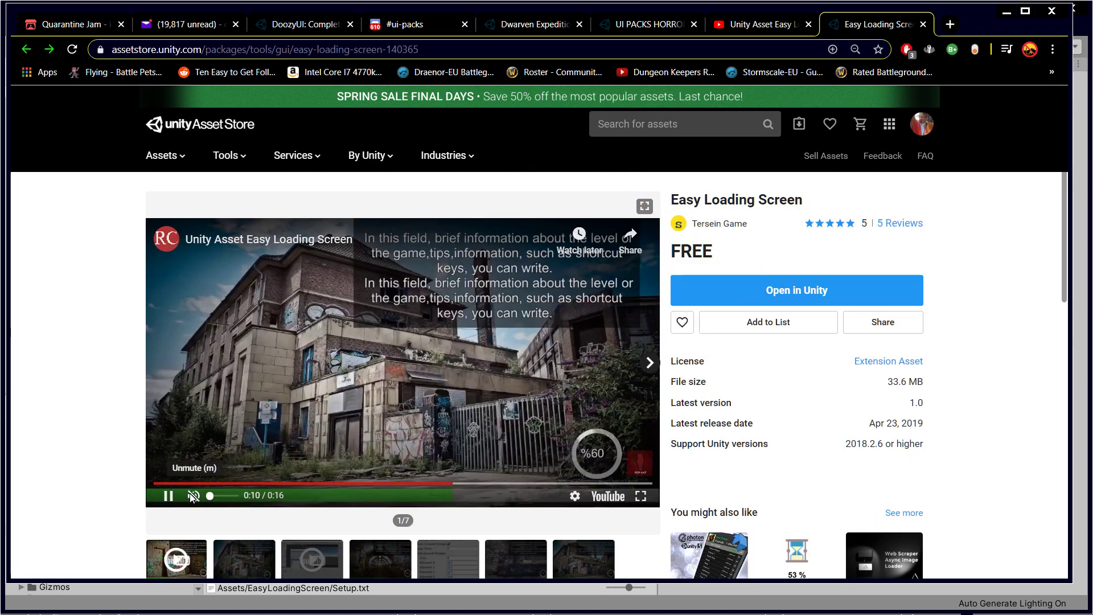
left_click(166, 499)
left_click(196, 481)
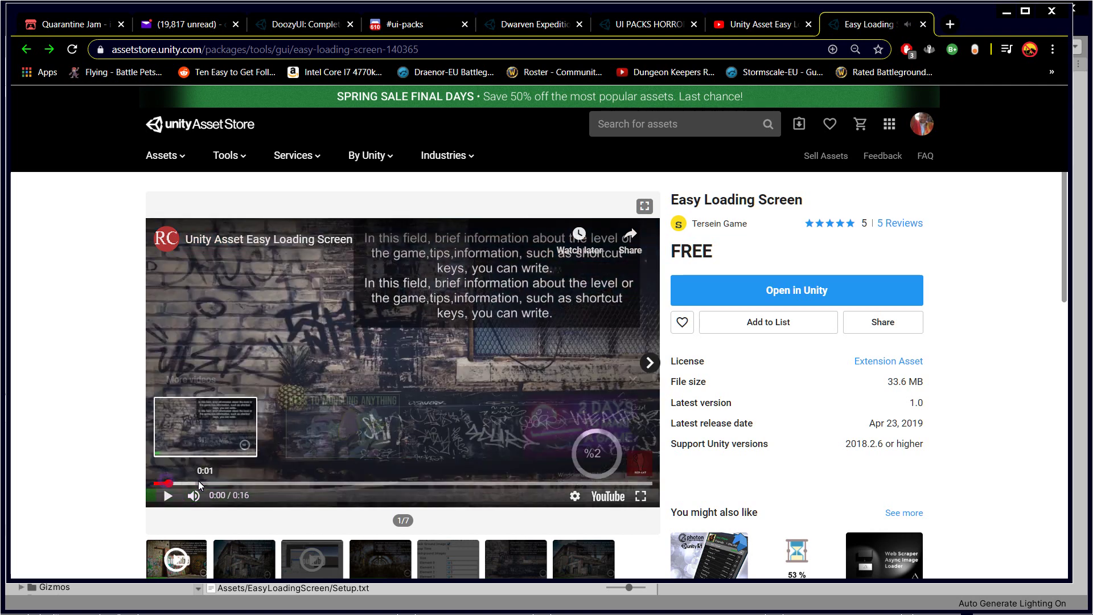
scroll(360, 379, "down", 1)
scroll(399, 370, "up", 1)
scroll(470, 329, "down", 1)
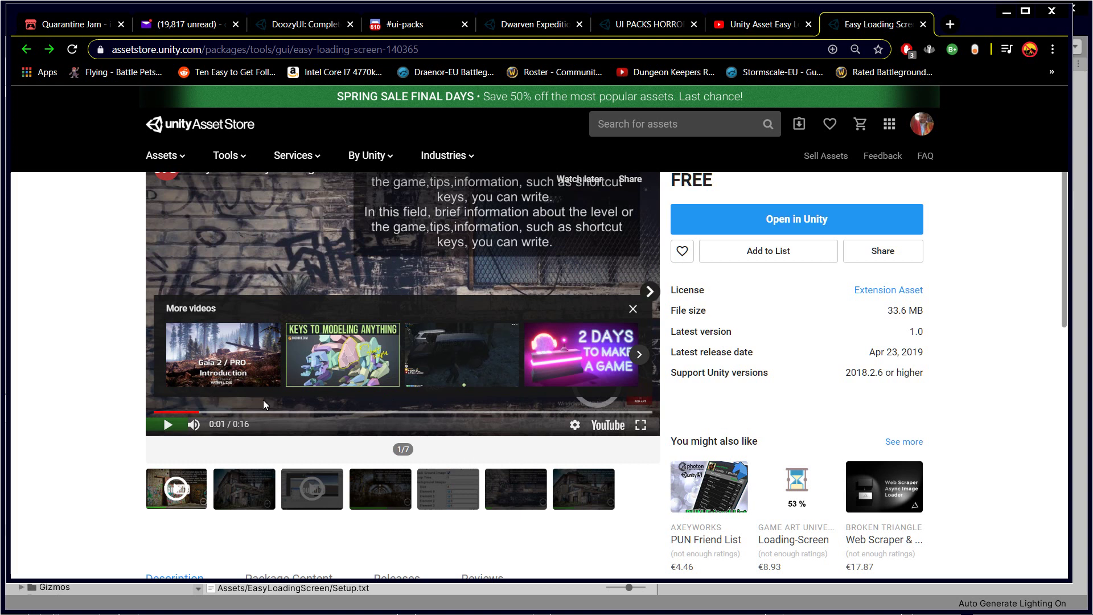
scroll(501, 459, "up", 1)
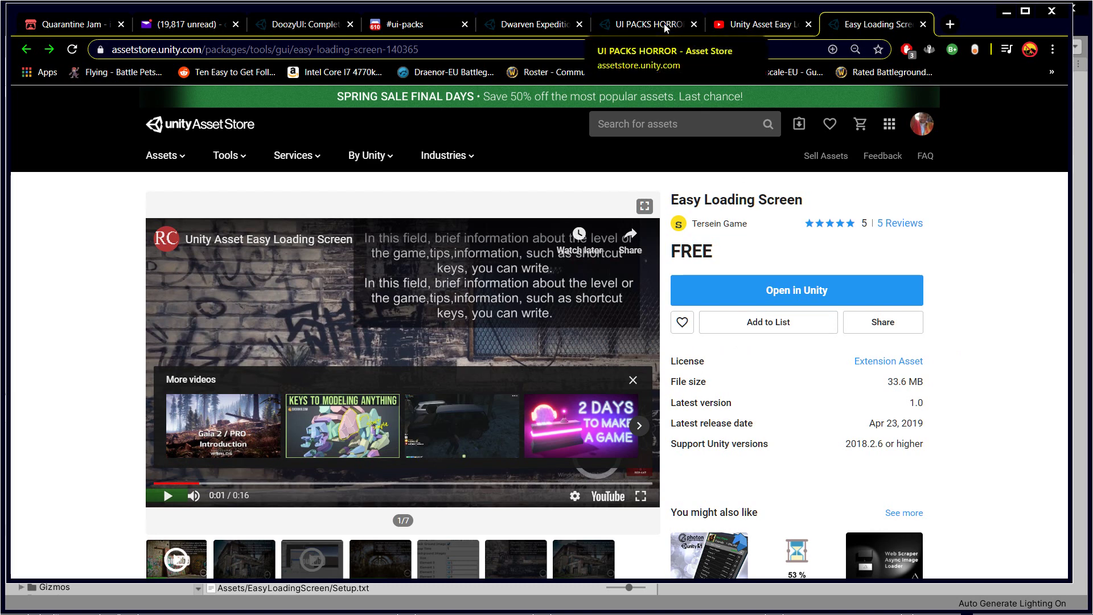
left_click(766, 25)
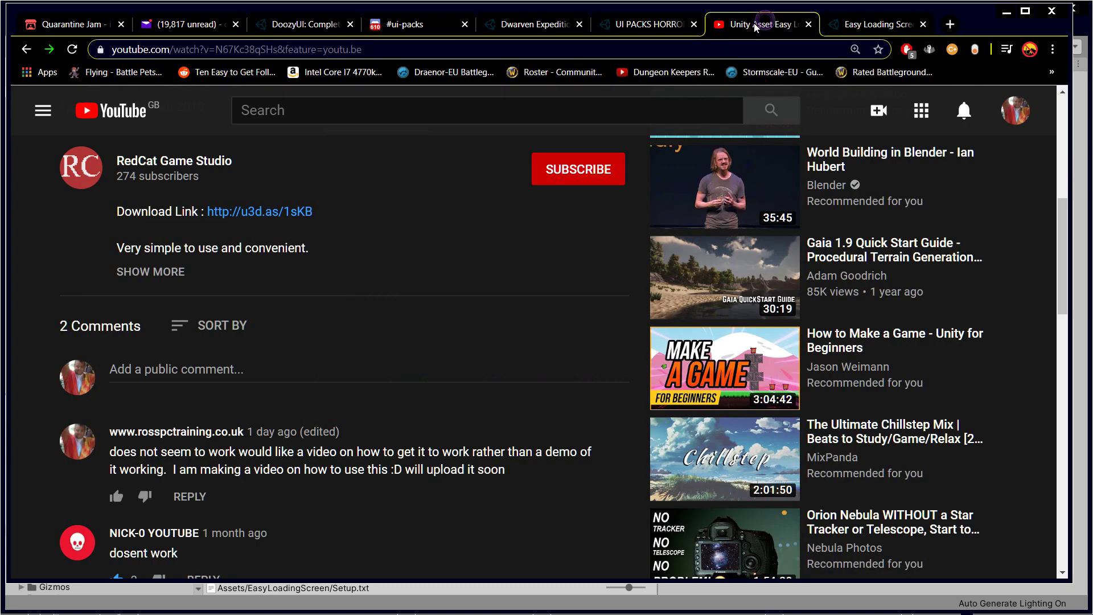
Step: Play the Easy Loading Screen YouTube demo from the start to 0:10, then return to Unity
scroll(442, 297, "up", 6)
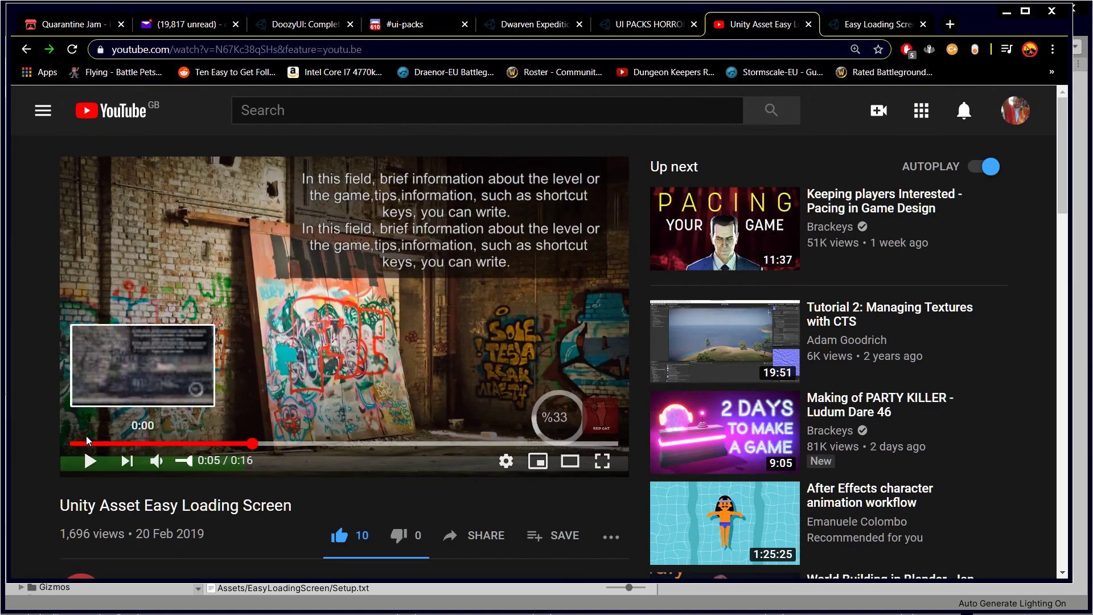
left_click(83, 444)
left_click(90, 460)
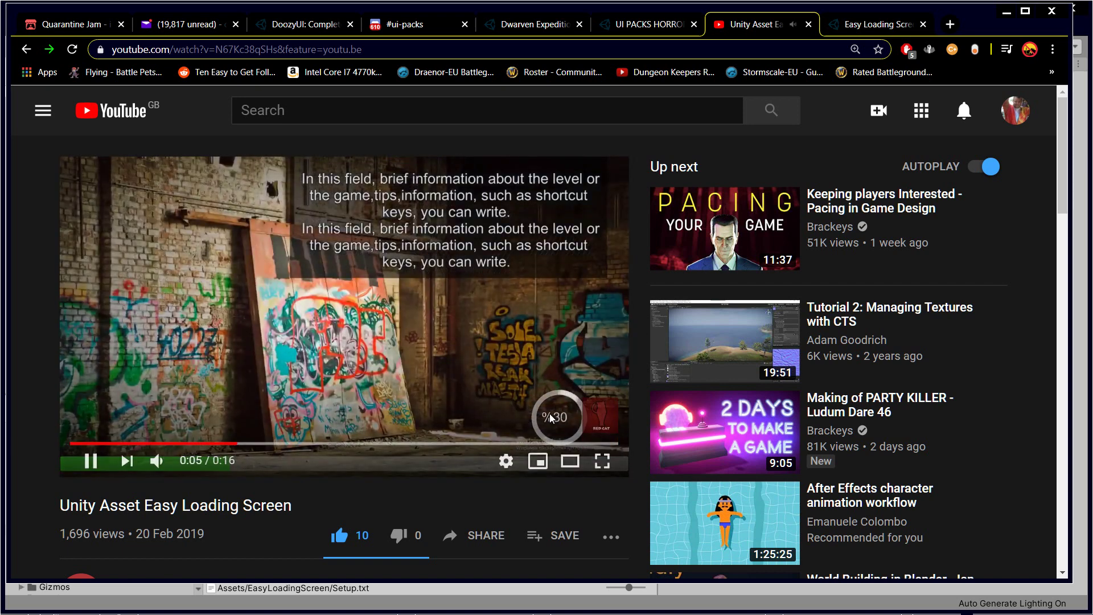
left_click(91, 461)
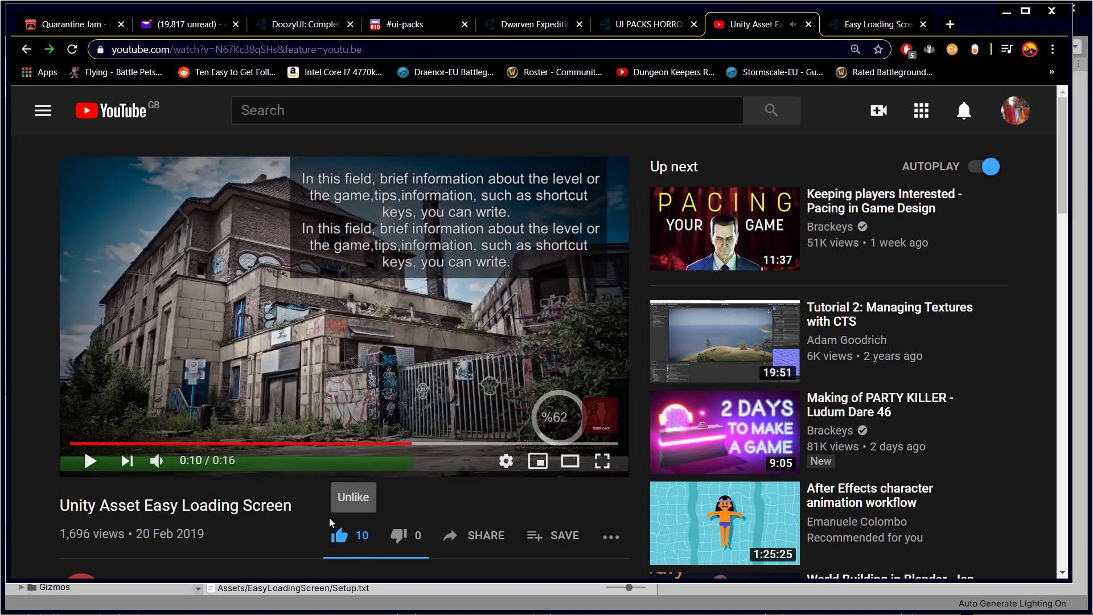
key("alt+Tab")
left_click(403, 300)
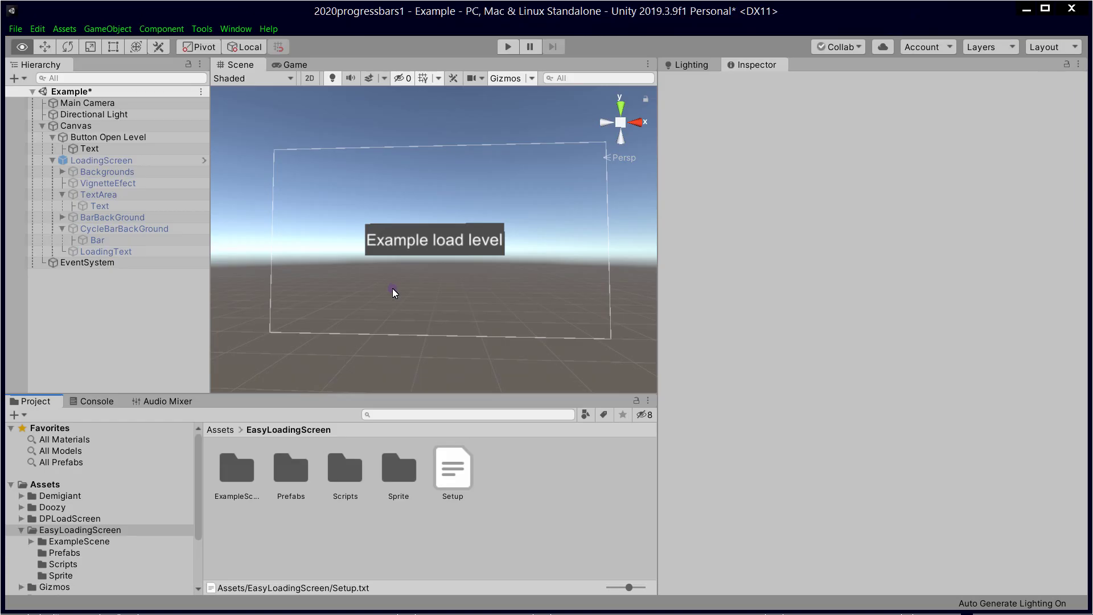
Step: Check the Build Settings scene list, a1intro to a5outro, and close it
left_click(528, 487)
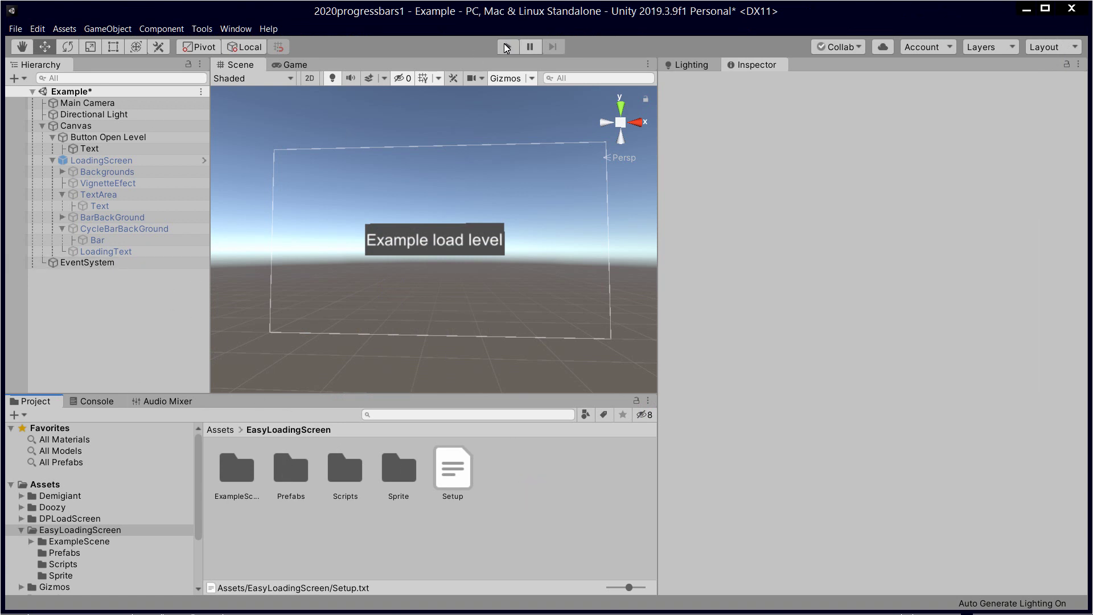
left_click(16, 29)
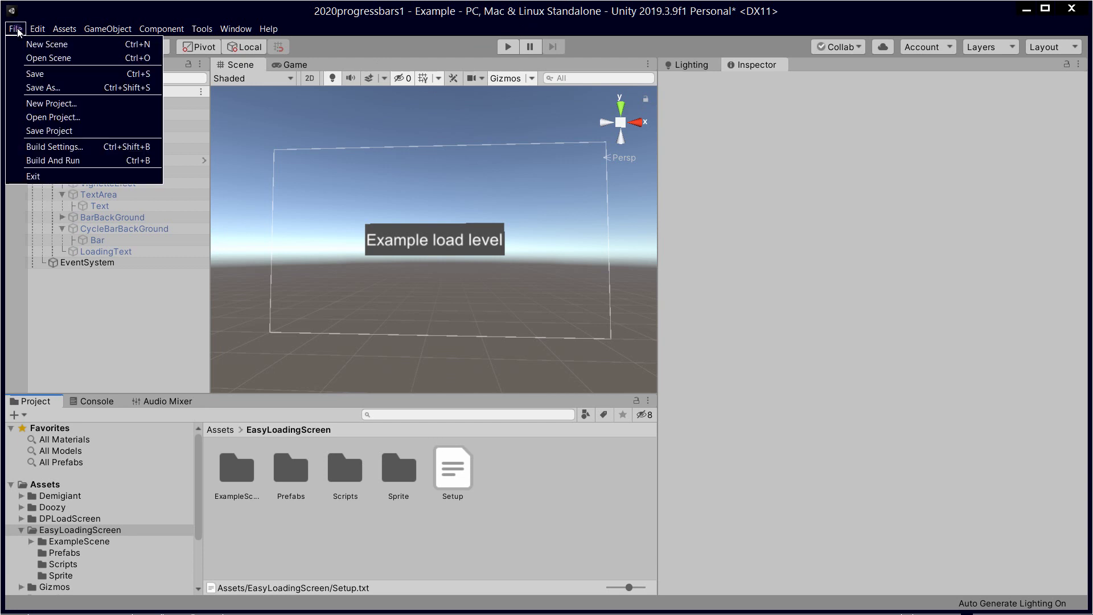
left_click(63, 147)
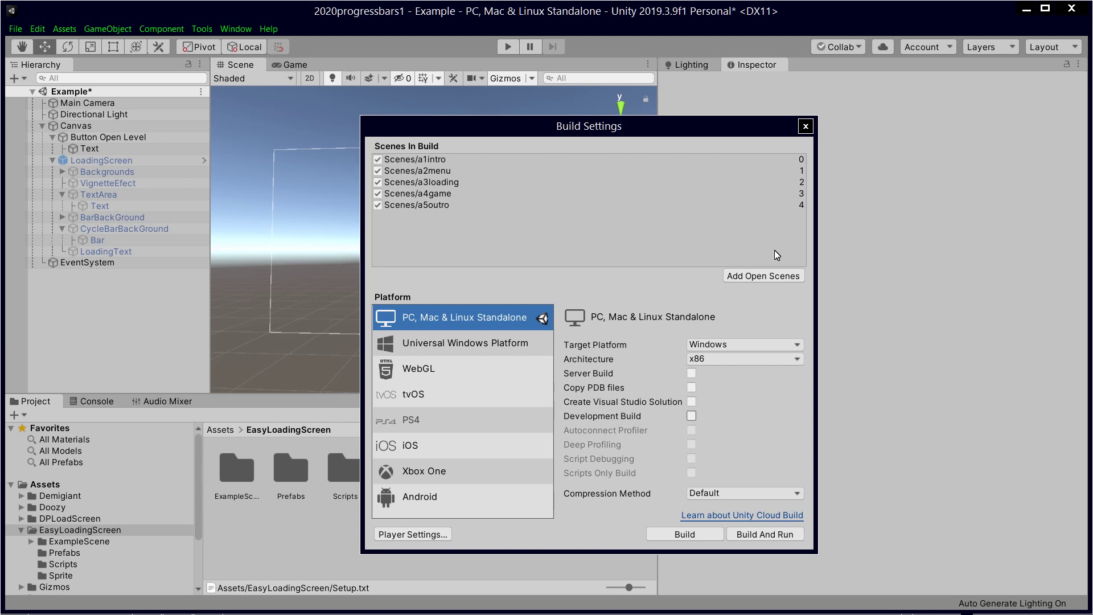
left_click(807, 128)
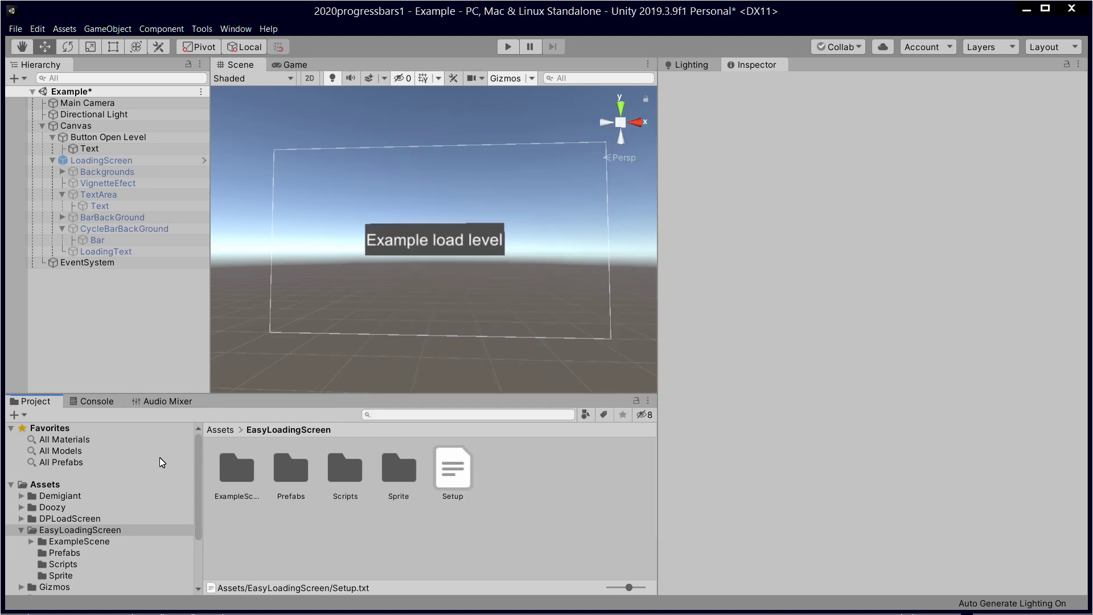
Step: Scroll the Project tree down to the Scenes folder and show its contents
scroll(110, 541, "down", 1)
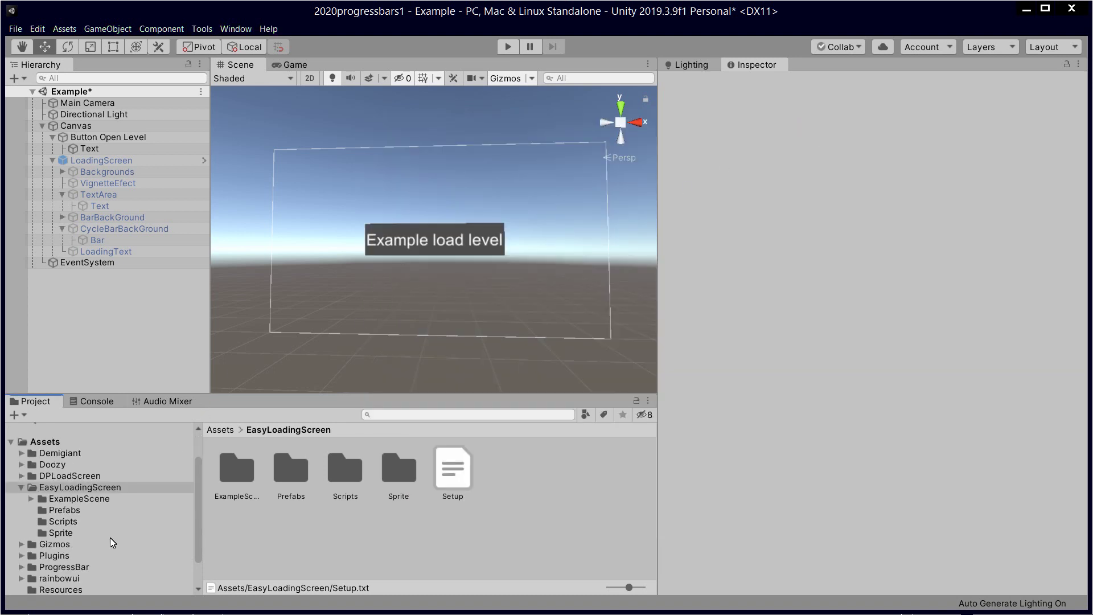
scroll(74, 555, "down", 1)
left_click(58, 563)
Step: Open the a1intro scene, saving the Example scene's changes first
left_click(235, 466)
double_click(235, 467)
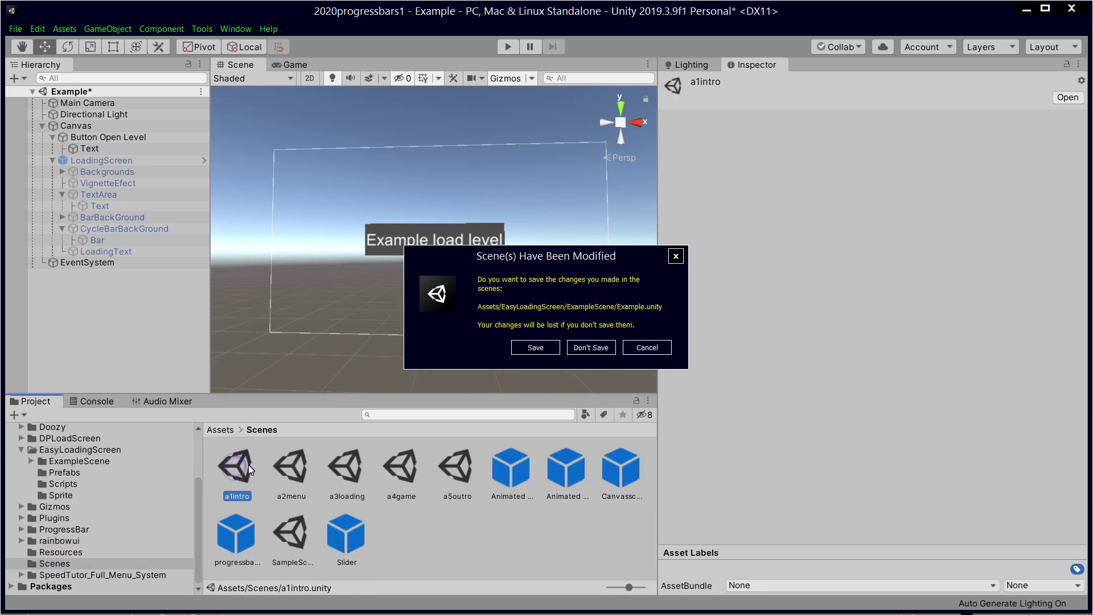
left_click(529, 346)
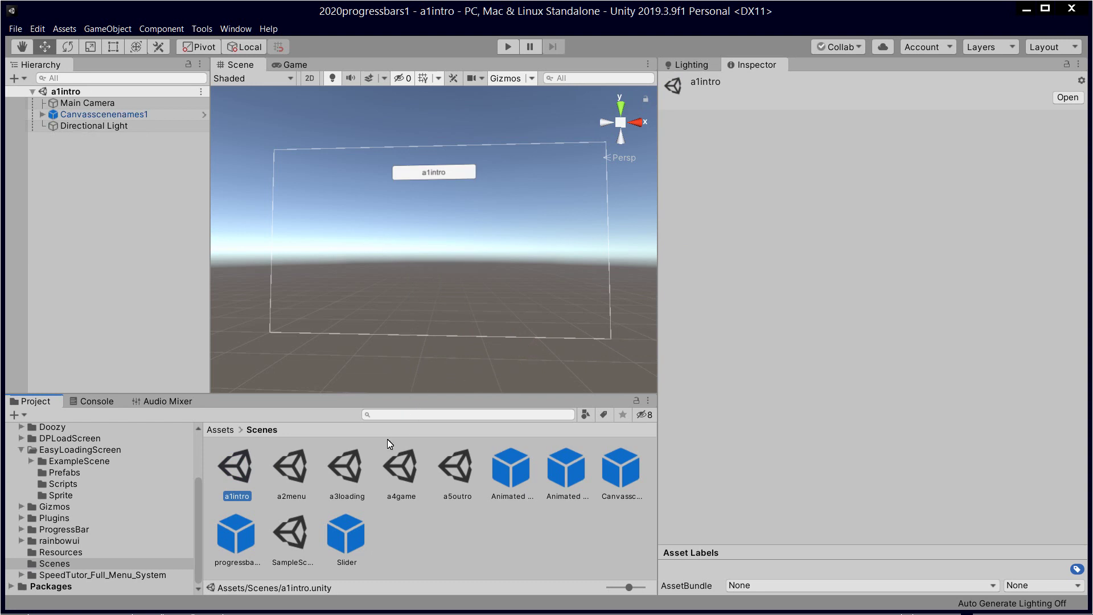
Step: Open a2menu, a3loading, a4game and a5outro in turn, then return to a1intro
double_click(286, 466)
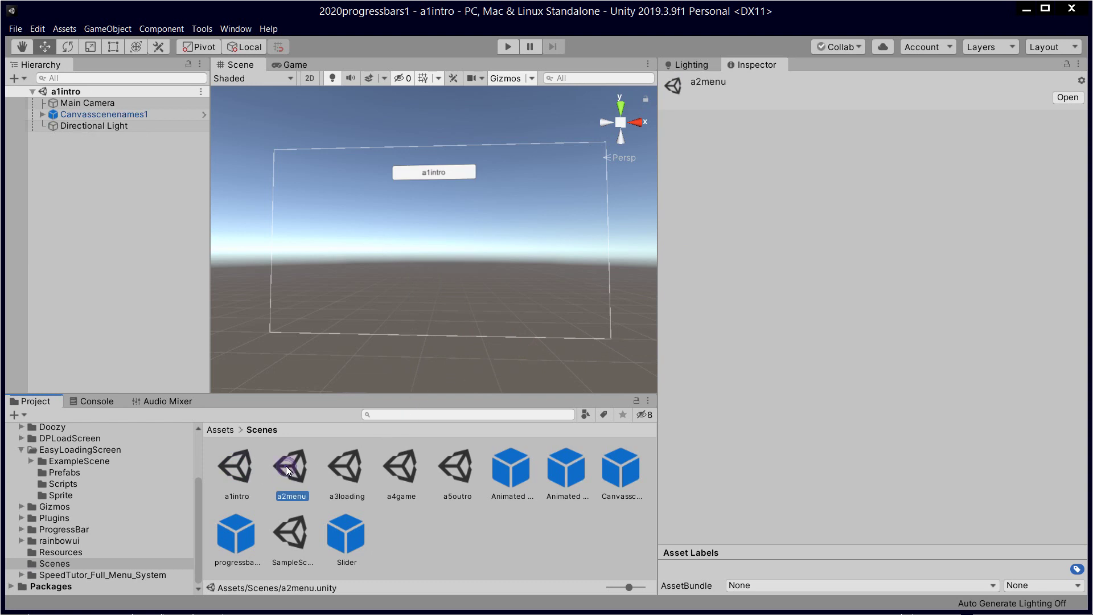
double_click(344, 464)
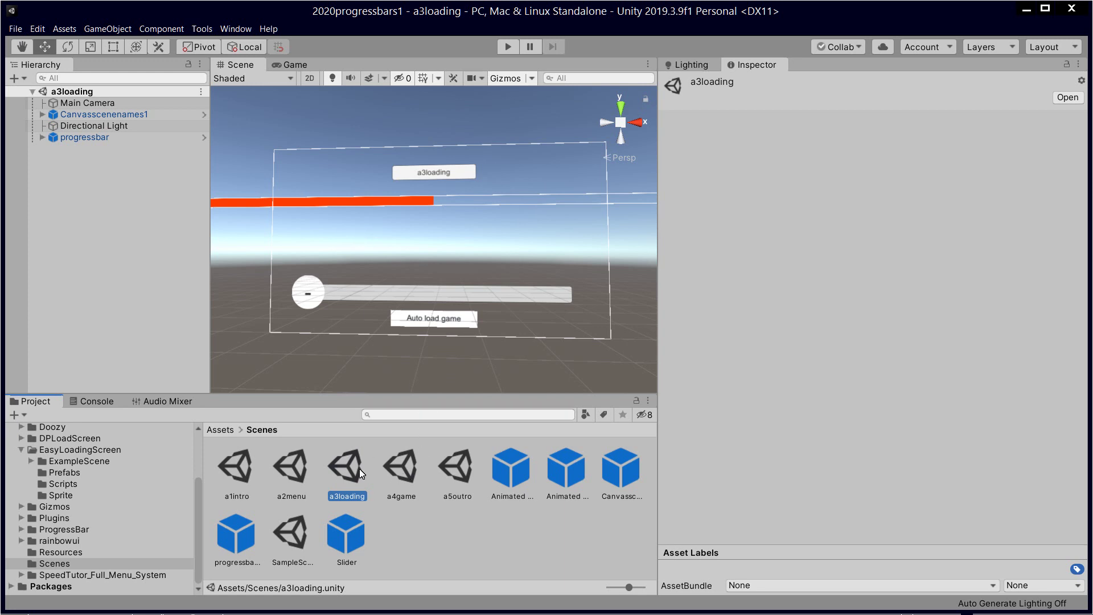
double_click(405, 473)
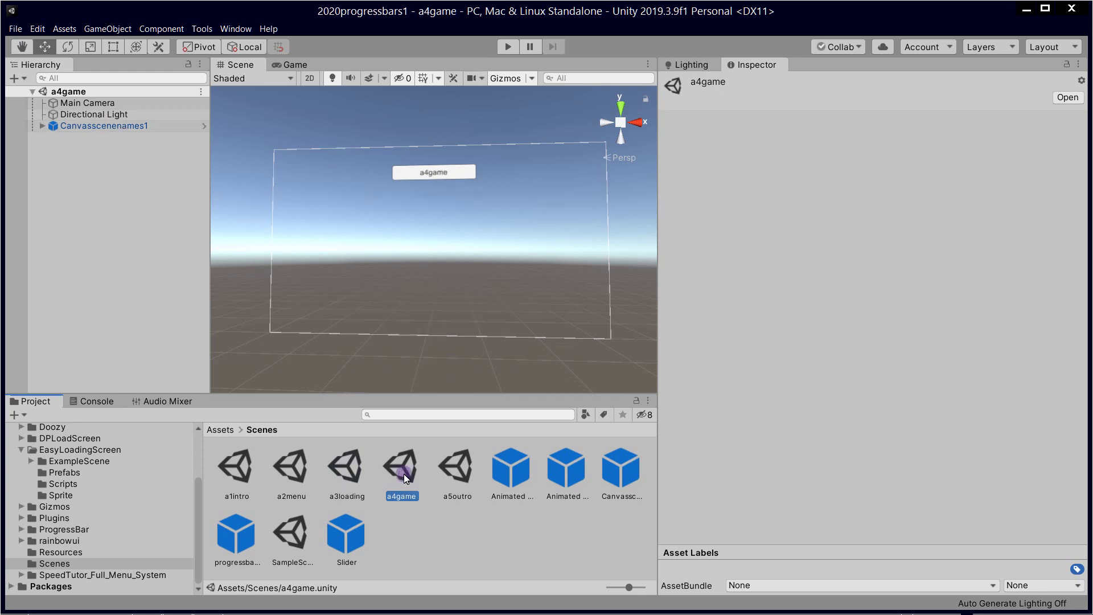
double_click(463, 469)
double_click(233, 469)
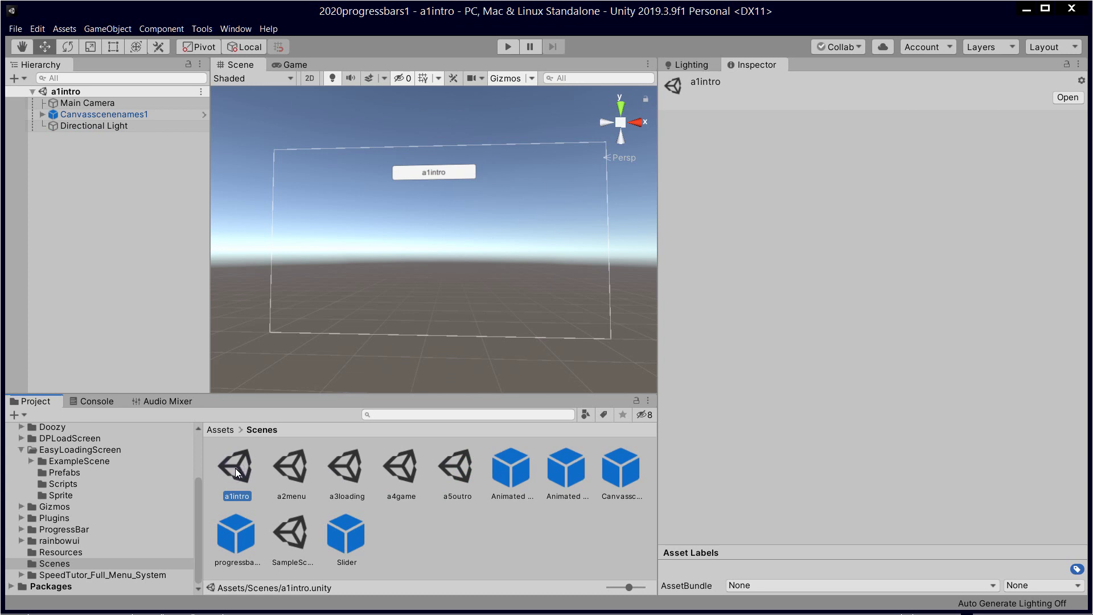
Step: Point out the scene assets a1intro through a5outro in order, several times over
left_click(294, 469)
left_click(350, 472)
left_click(396, 461)
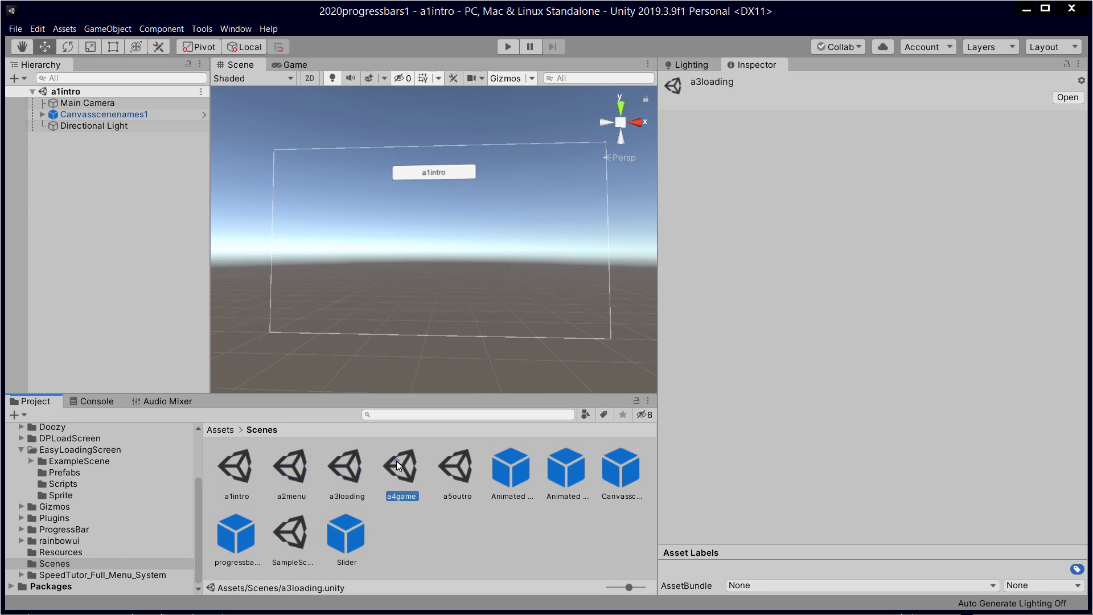
left_click(456, 466)
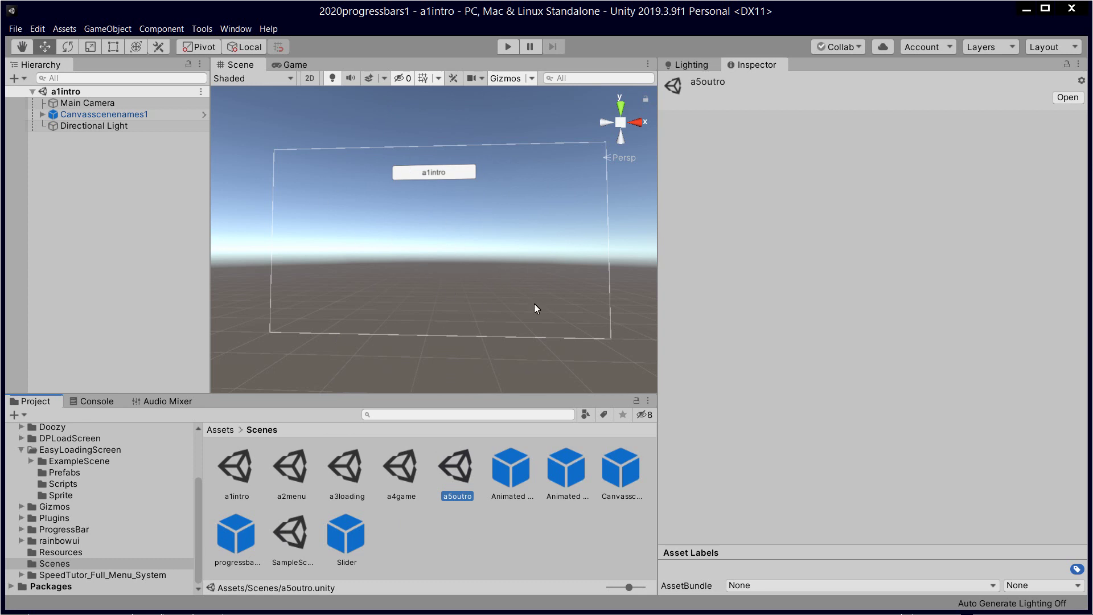
left_click(240, 475)
left_click(291, 475)
left_click(356, 477)
left_click(399, 476)
left_click(443, 475)
left_click(257, 461)
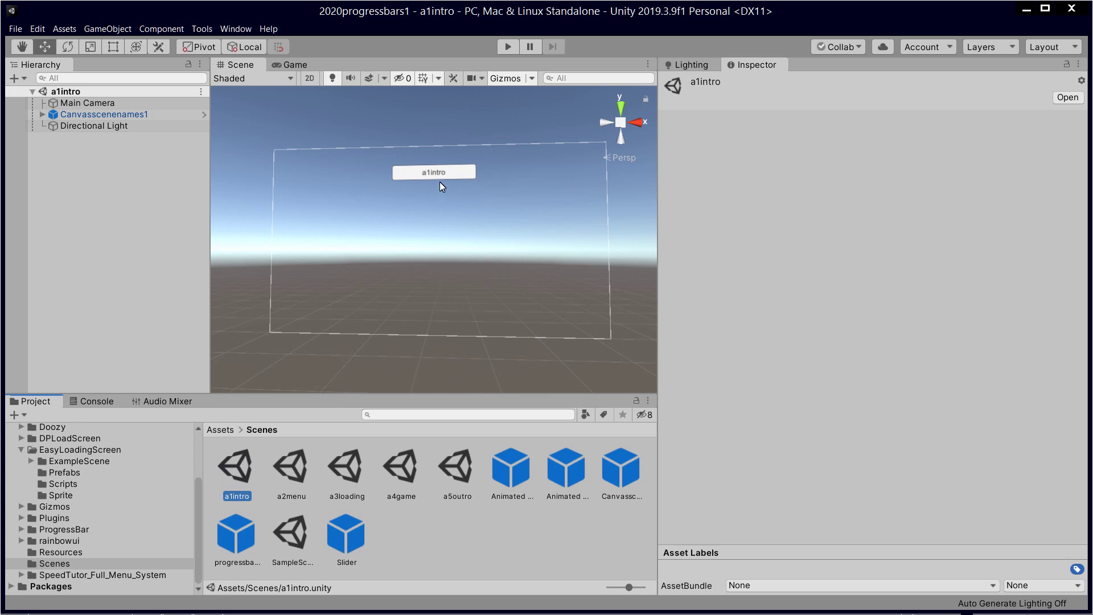
left_click(293, 463)
left_click(346, 462)
left_click(388, 466)
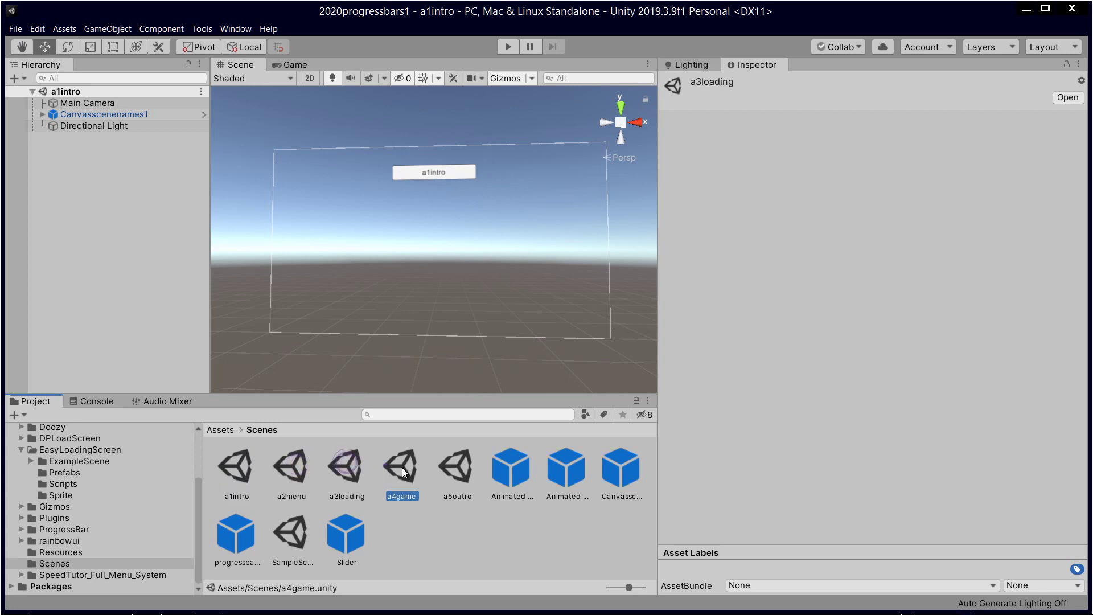
left_click(440, 466)
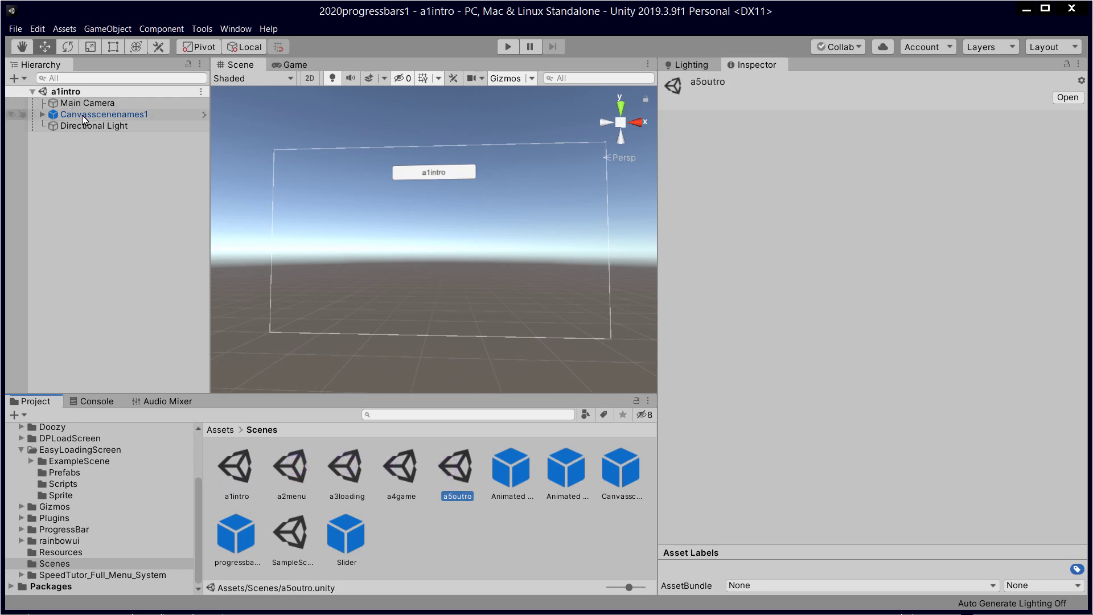
left_click(235, 465)
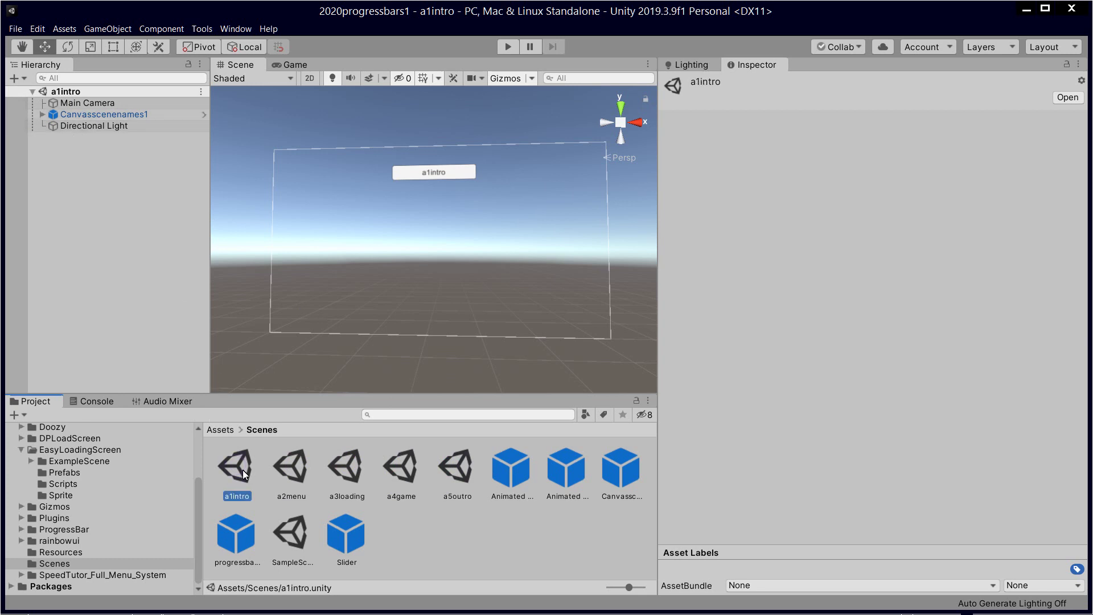
Step: Point out the SampleScene asset and clear the selection
left_click(290, 538)
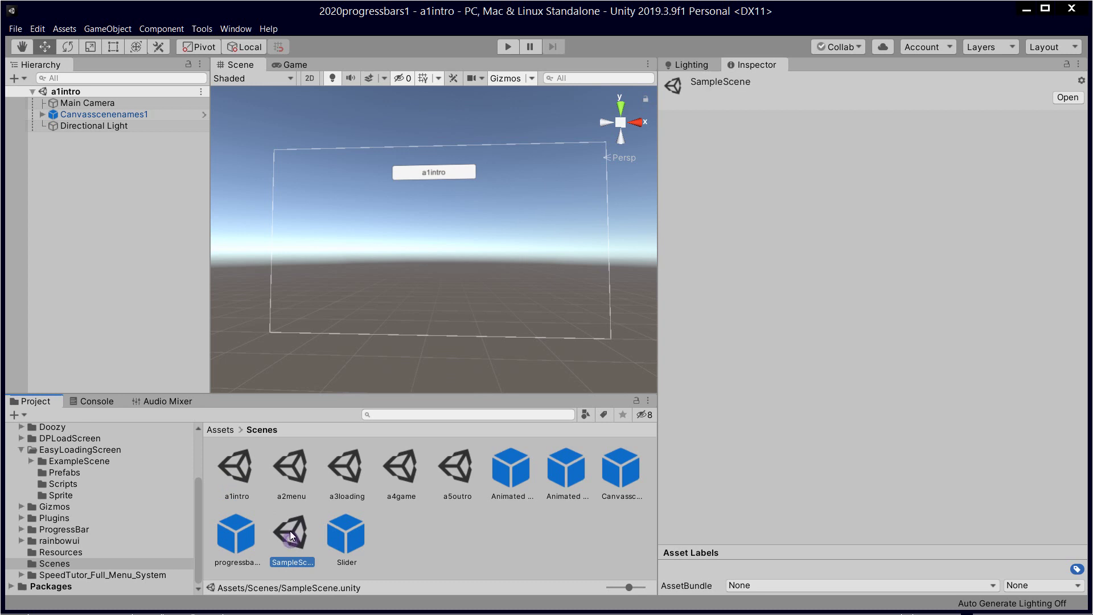
left_click(115, 187)
left_click(15, 29)
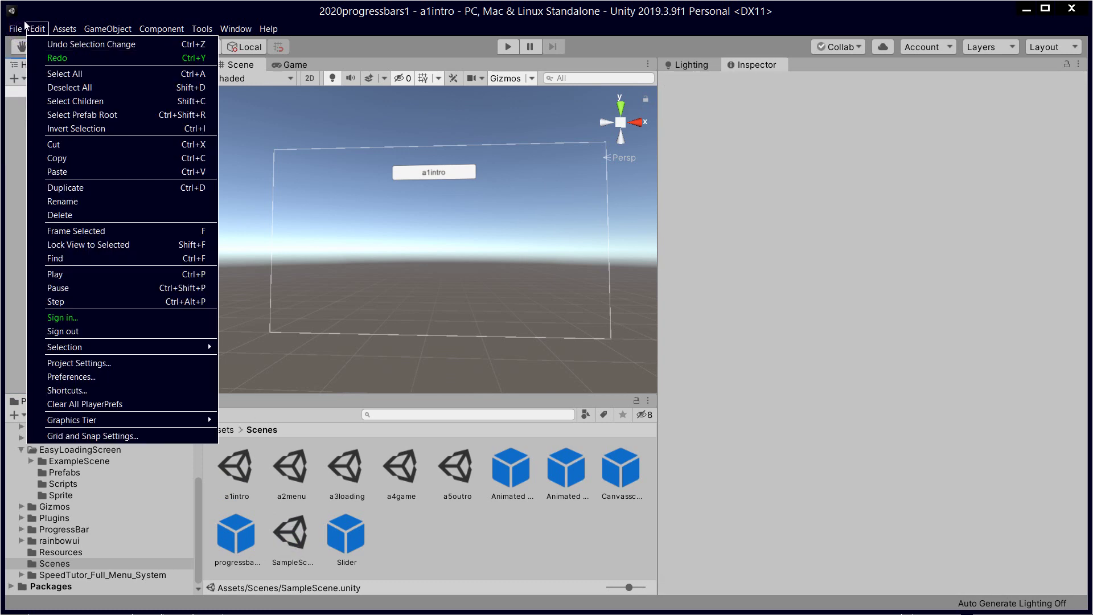
Step: Create a new empty scene and save it as test1
left_click(33, 46)
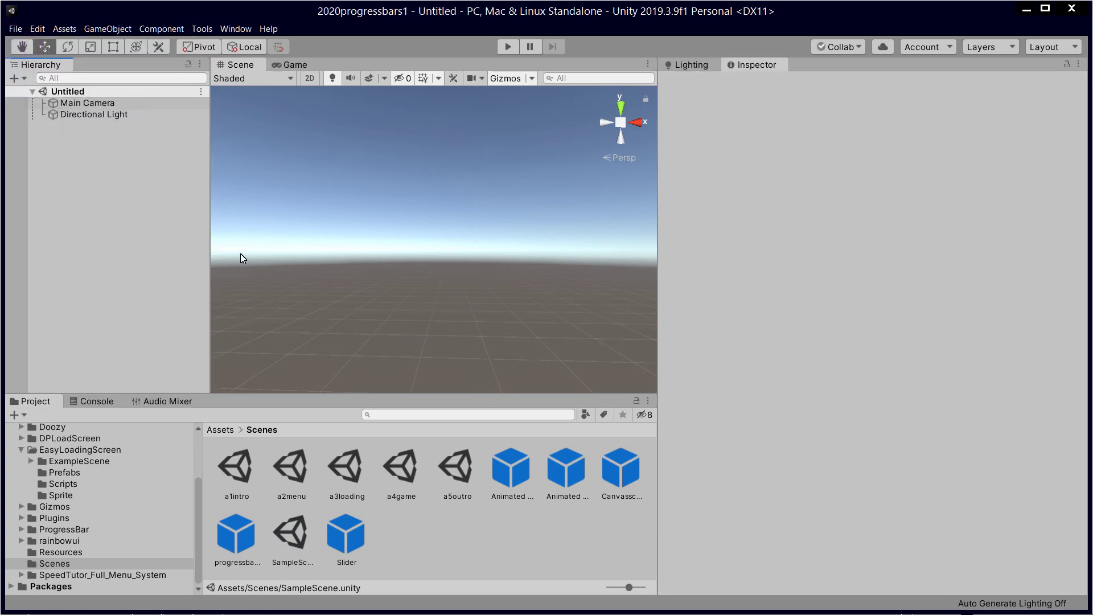
left_click(16, 29)
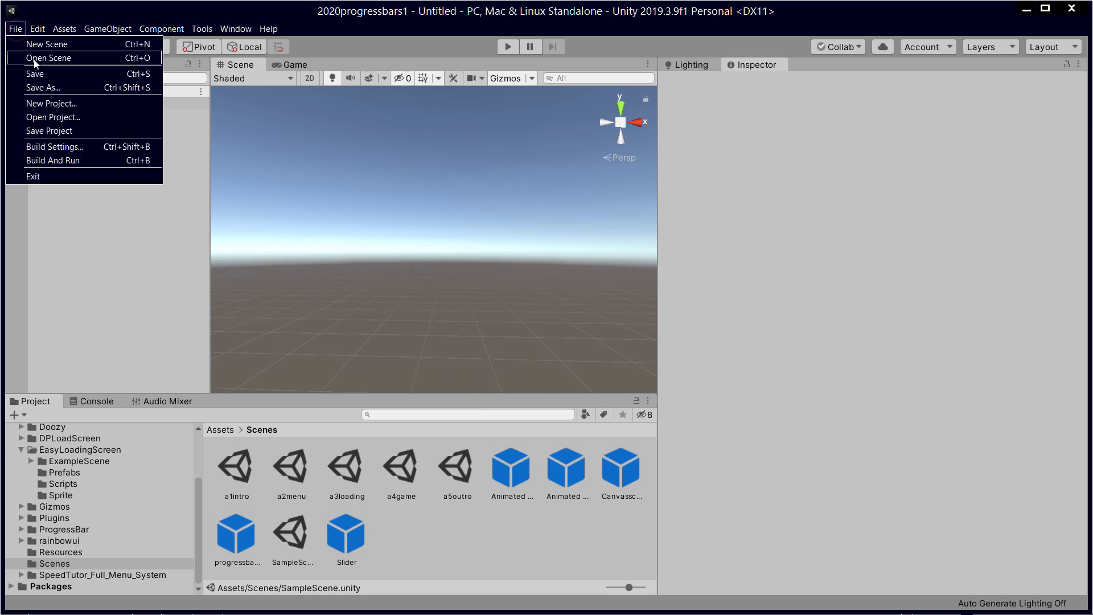
left_click(36, 88)
type("test1")
left_click(580, 386)
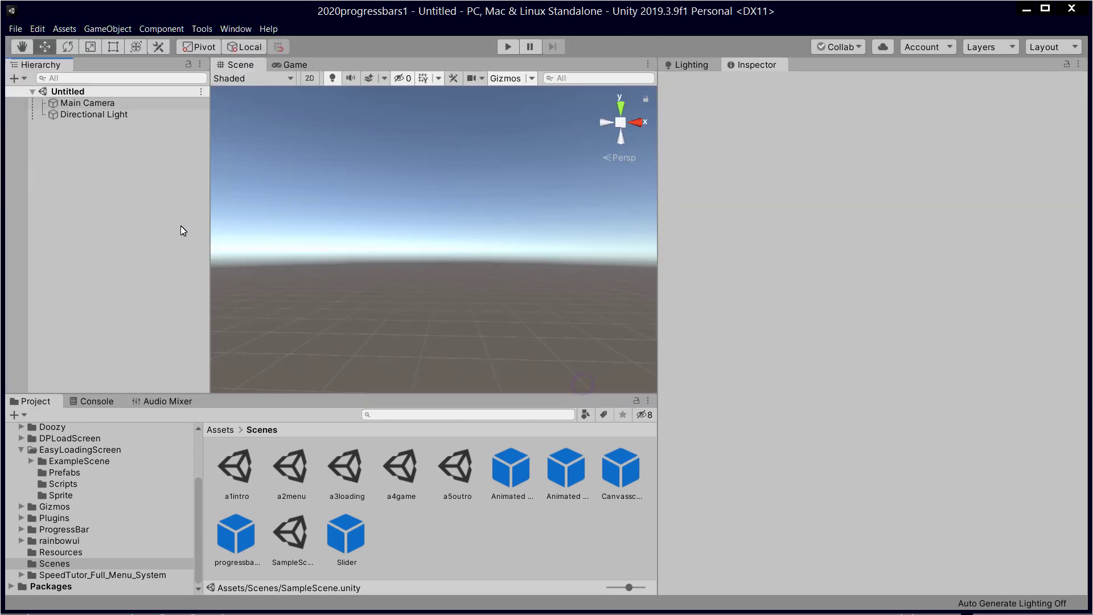
Step: Add a UI Button to the scene, creating a Canvas and EventSystem
right_click(99, 177)
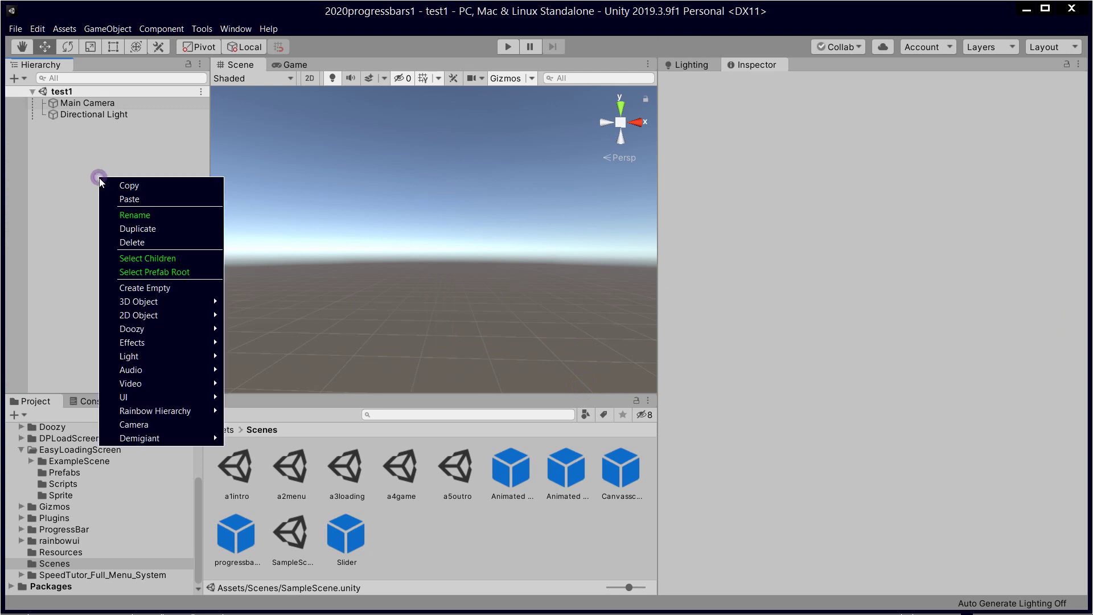
mouse_move(163, 397)
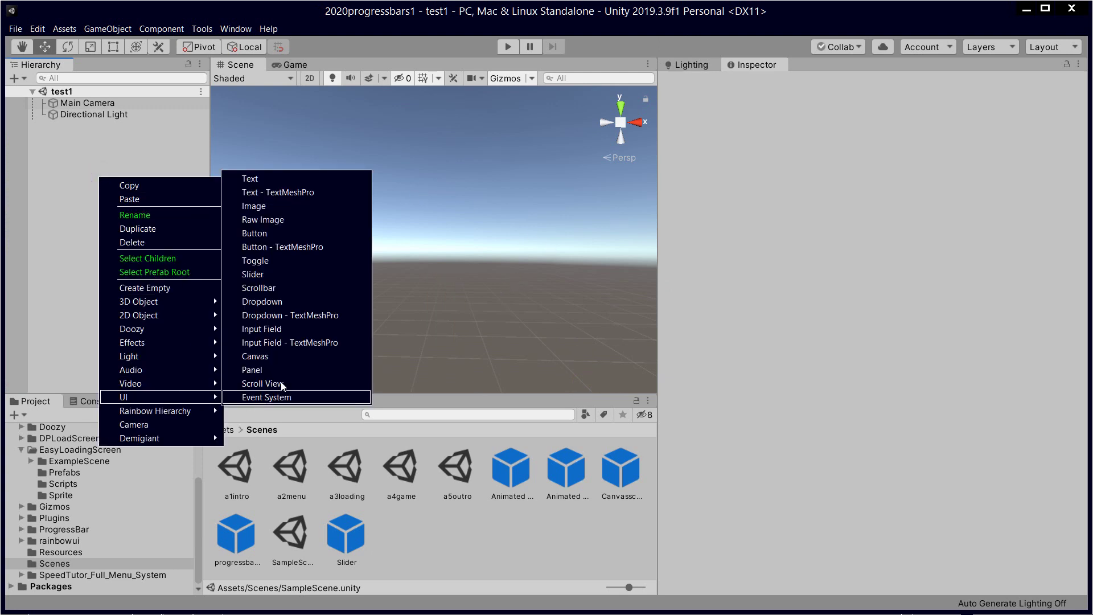
left_click(291, 233)
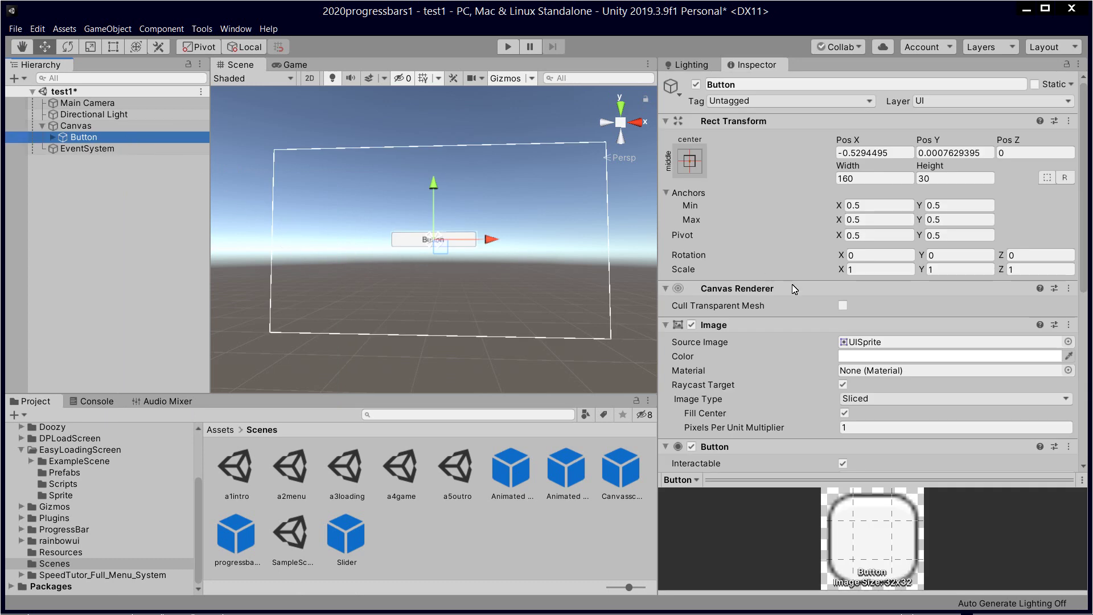
left_click(53, 138)
Step: Change the button's child Text label to 'Hello World Intro 1 test scene 1'
left_click(95, 149)
left_click(805, 361)
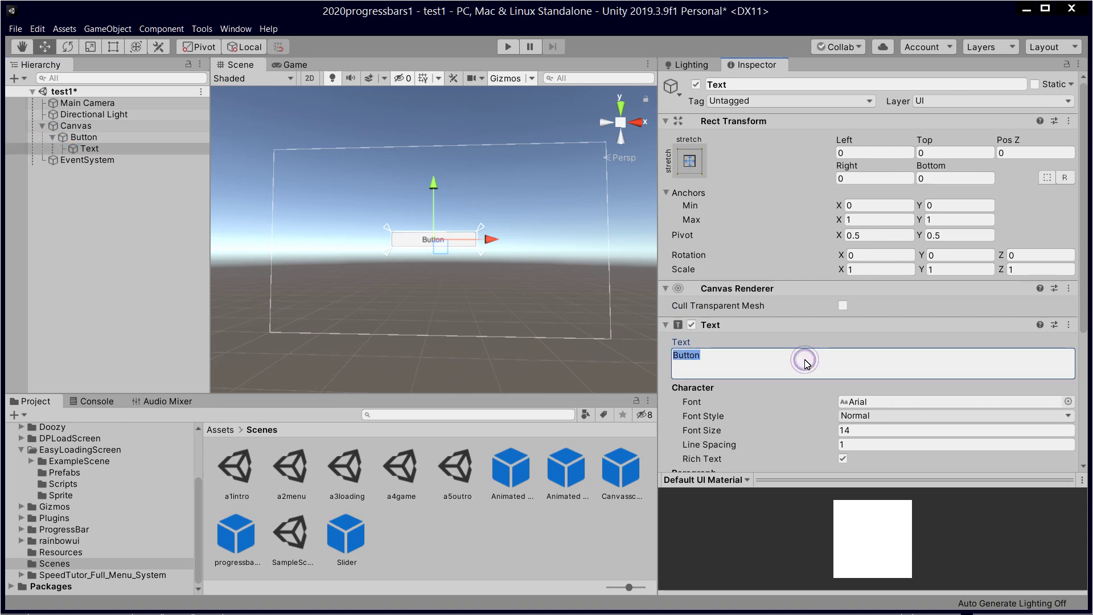
type("Hellow W")
key("BackSpace")
key("BackSpace")
key("BackSpace")
type("World Int")
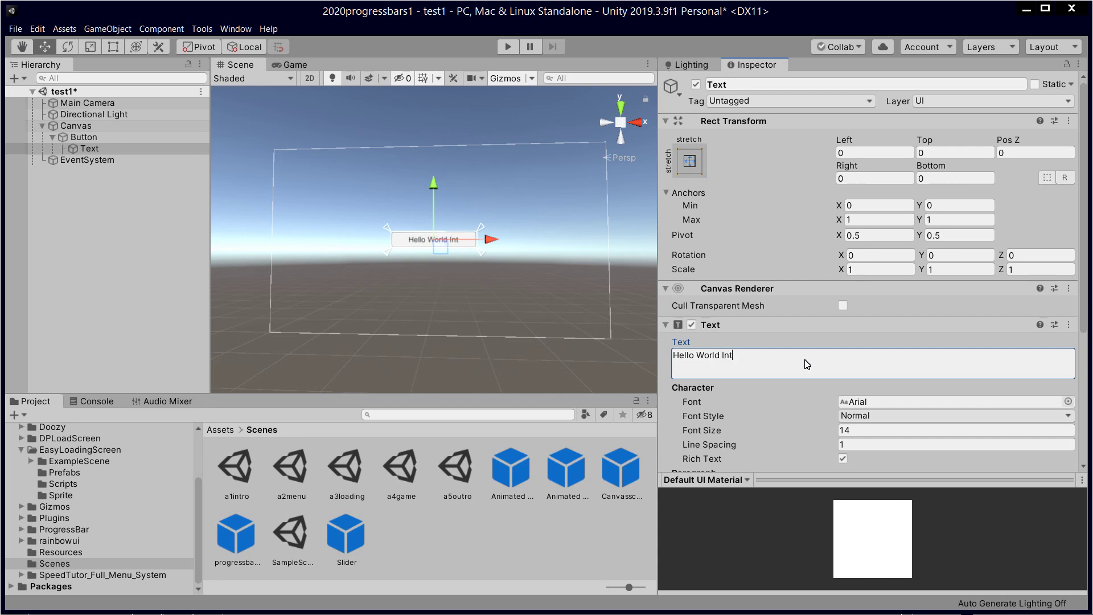
type("ro 1 test scen")
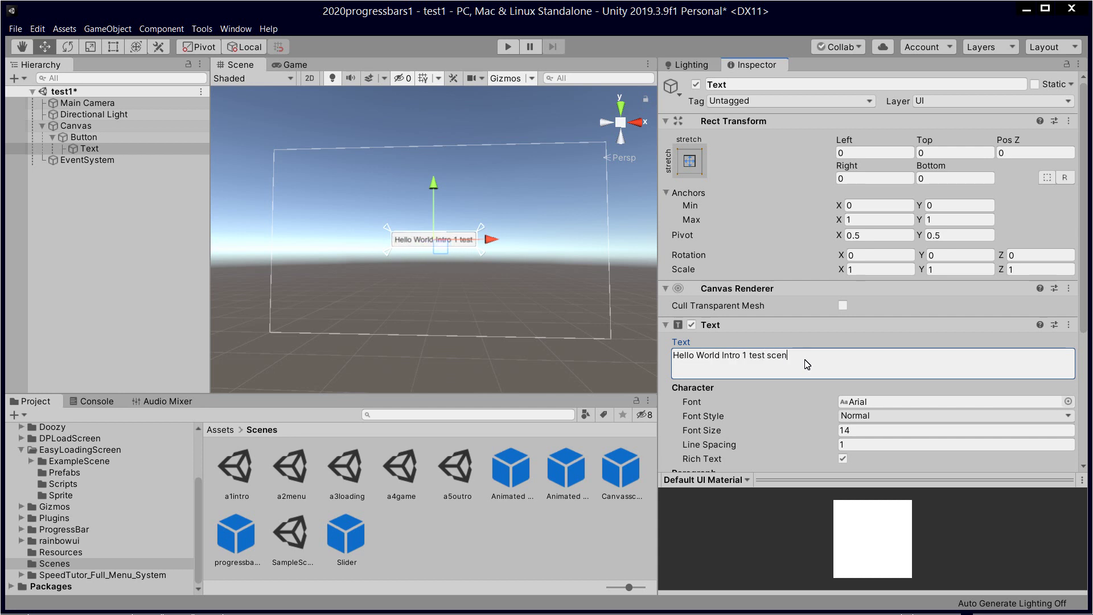
type("e 1")
Step: Resize the button's Rect Transform to Width 400 and Height 50
left_click(97, 138)
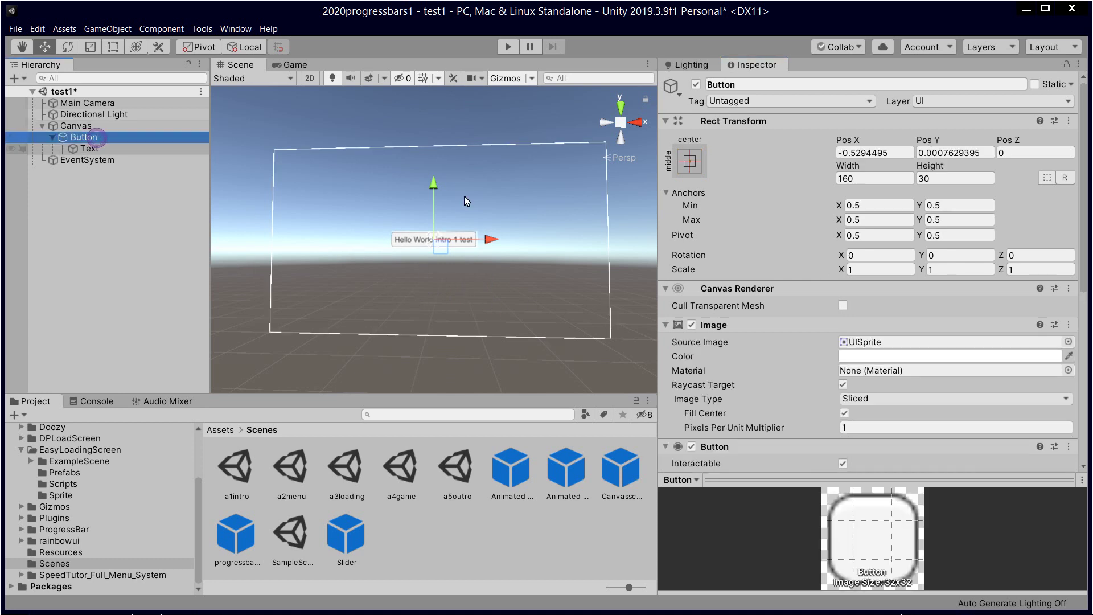
left_click(871, 180)
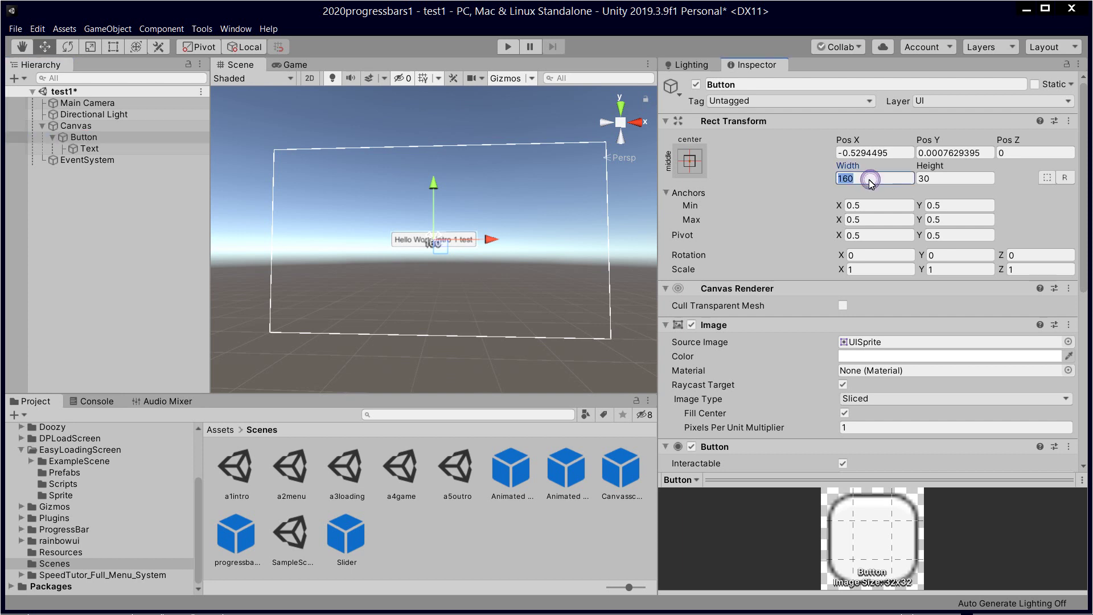
type("500")
left_click(947, 180)
type("200")
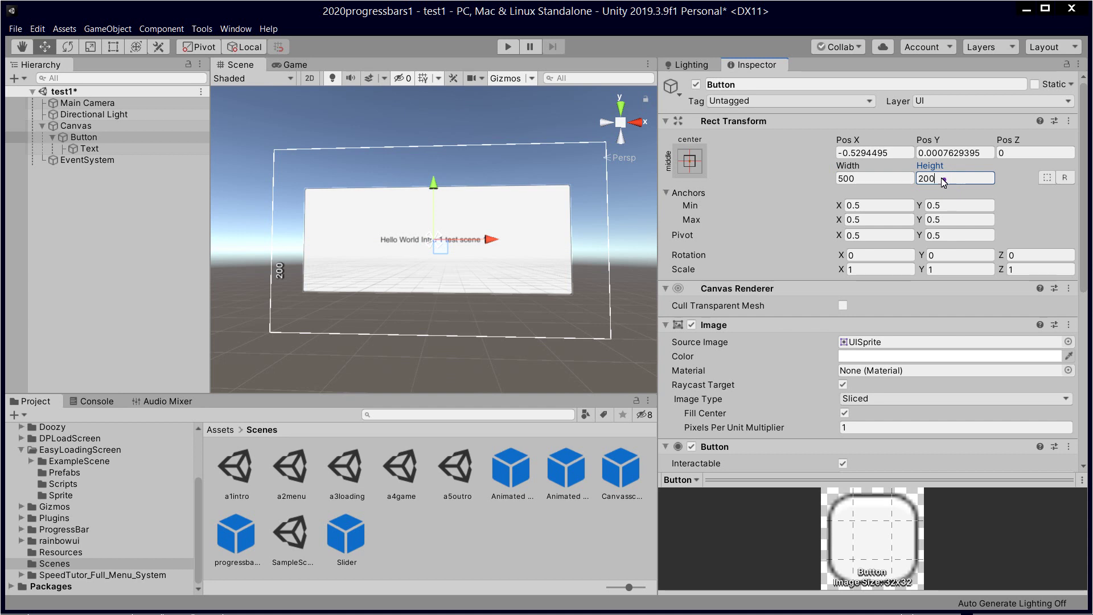
double_click(948, 183)
type("100")
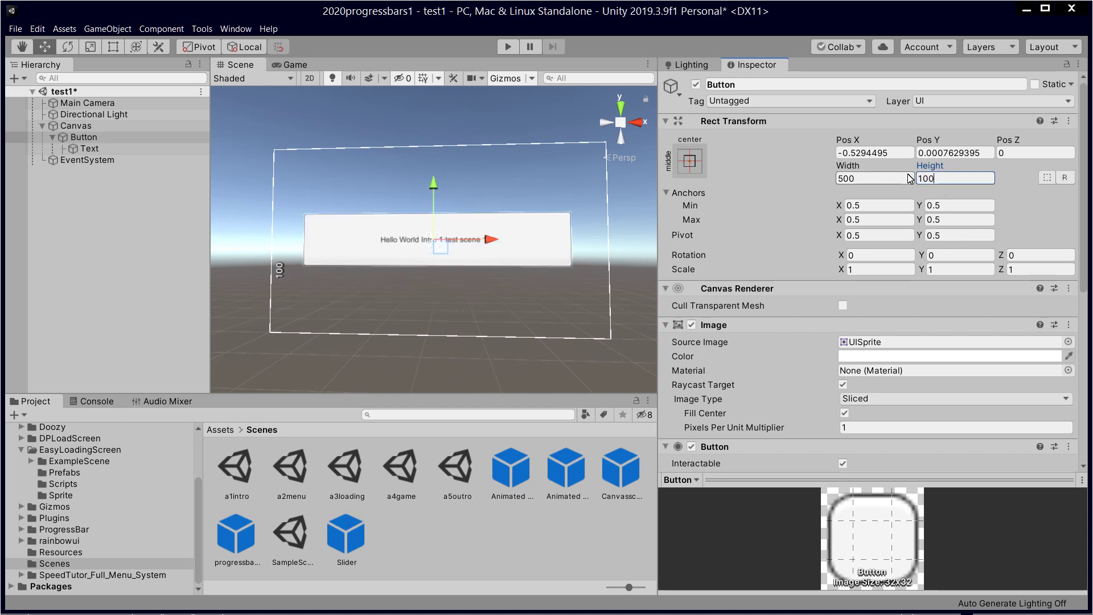
double_click(951, 178)
type("50")
double_click(882, 179)
type("400")
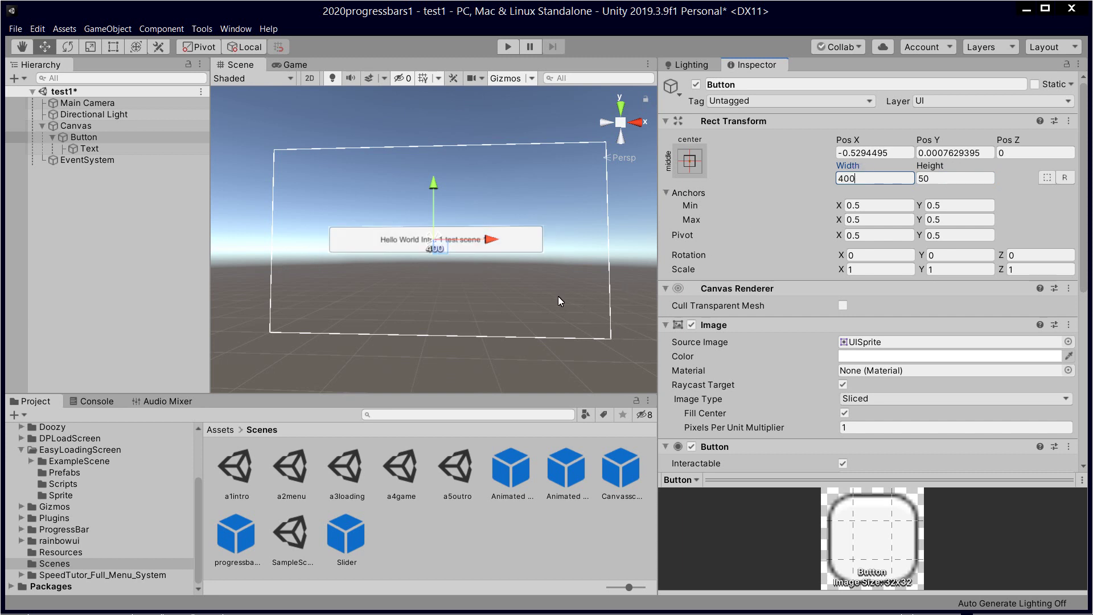
left_click(494, 311)
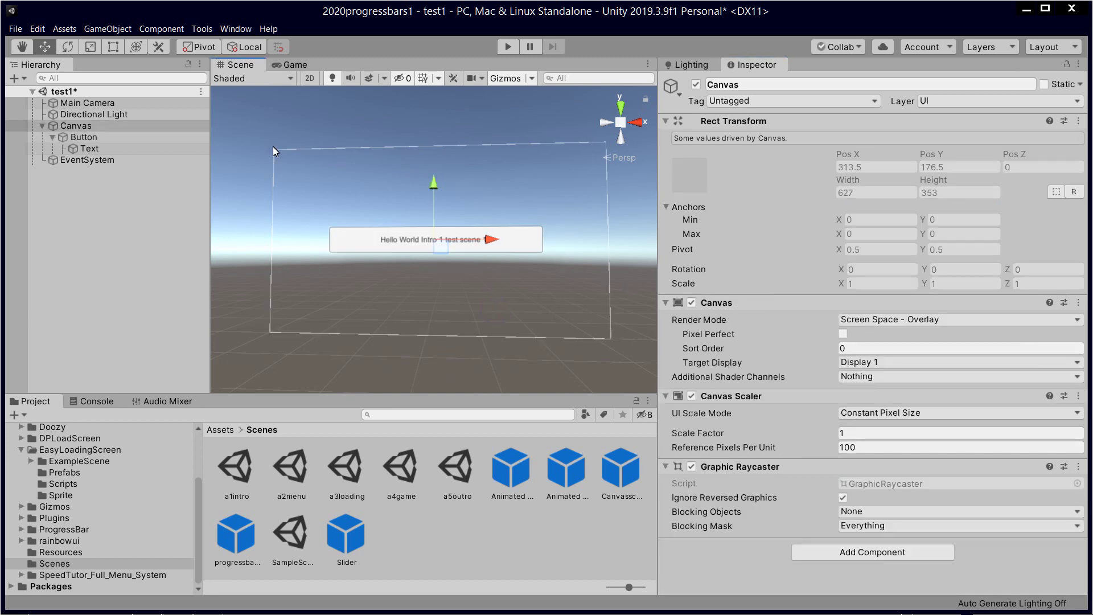
Step: Drag the button up near the top of the canvas and review its settings
left_click(134, 140)
left_click_drag(433, 189, 432, 122)
left_click(127, 251)
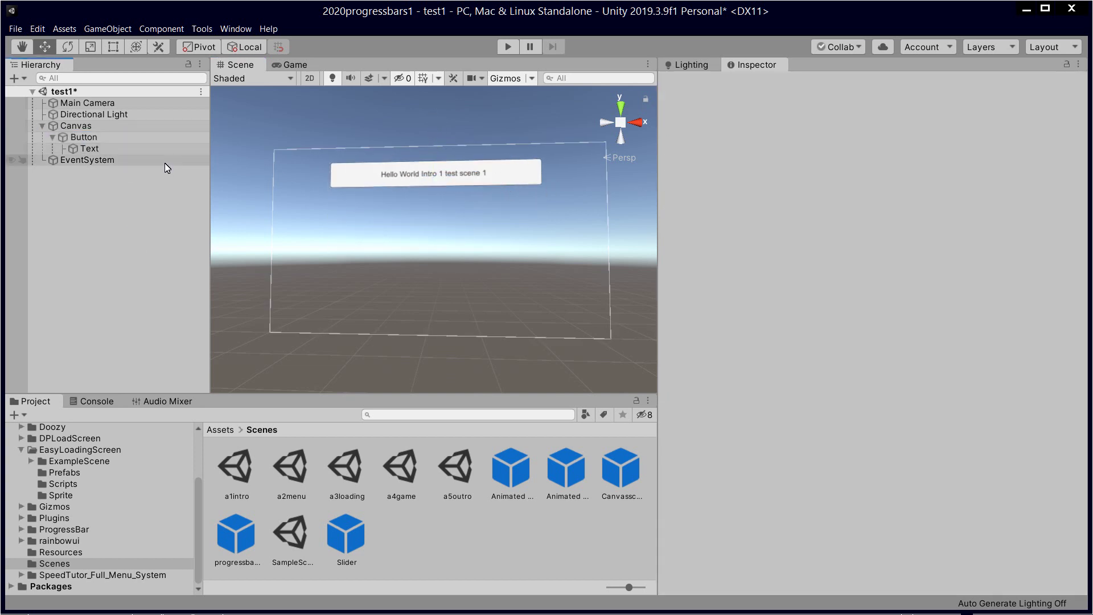
left_click(125, 140)
scroll(836, 370, "down", 10)
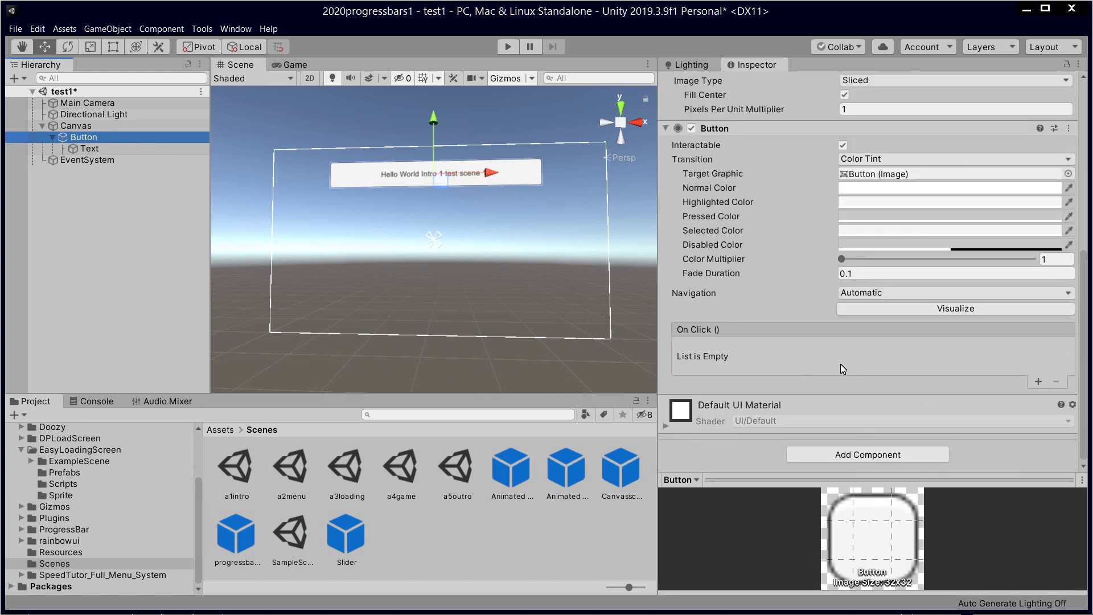
left_click(1037, 382)
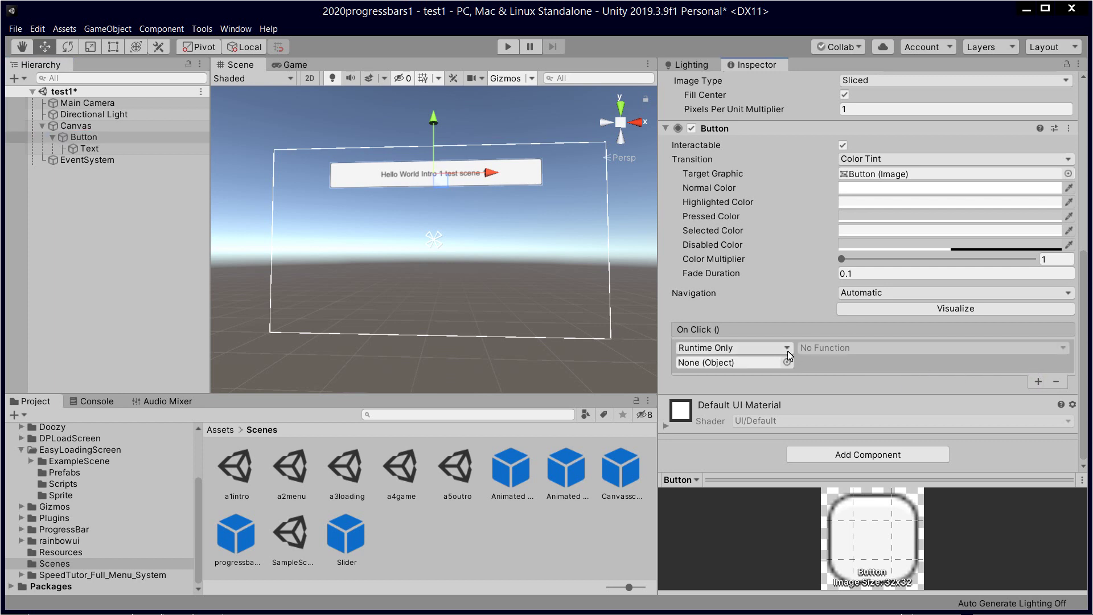
left_click(1061, 381)
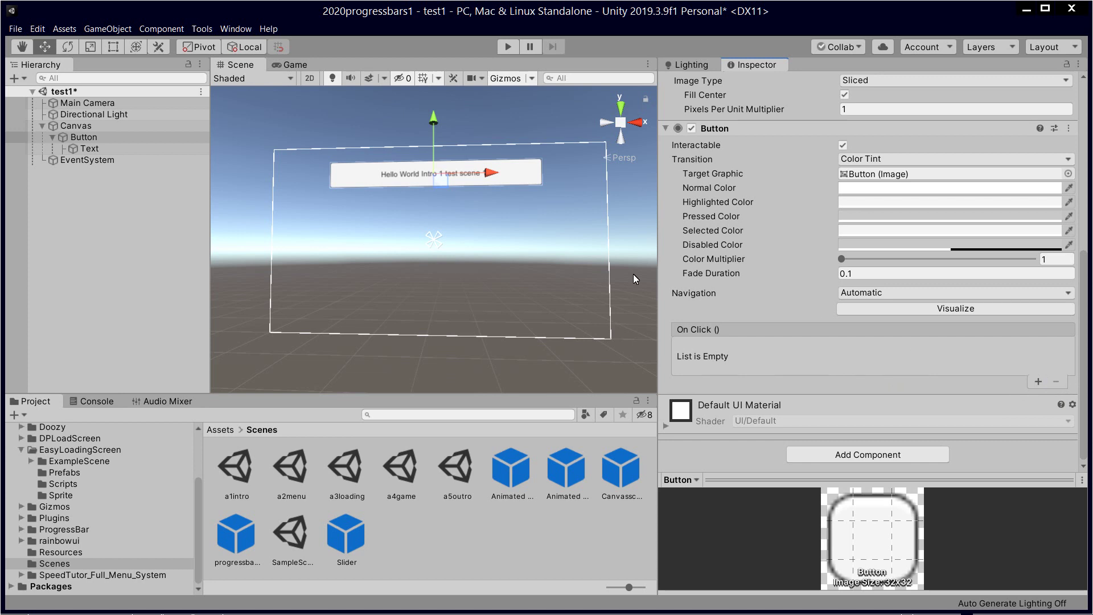
left_click(136, 137)
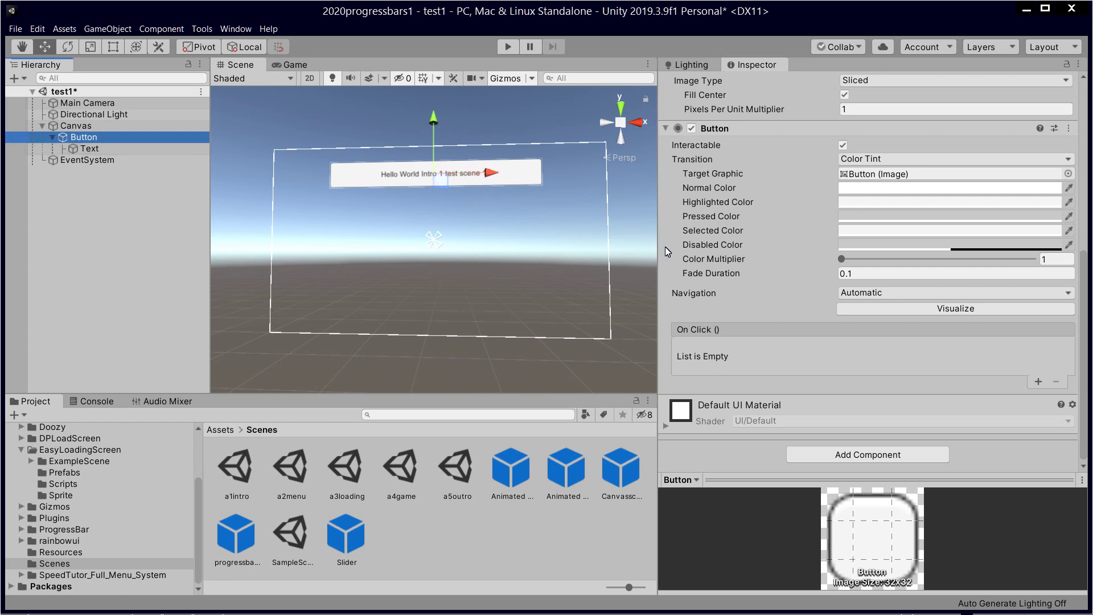
Step: Inspect the button and its label Text components, then clear the selection
left_click(138, 144)
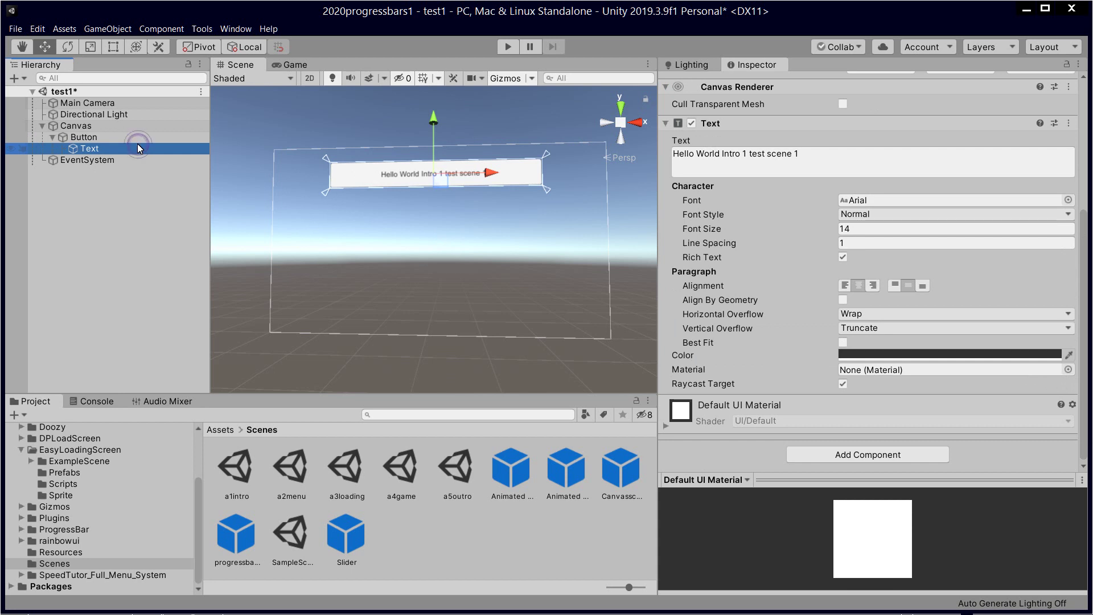
left_click(131, 138)
left_click(122, 148)
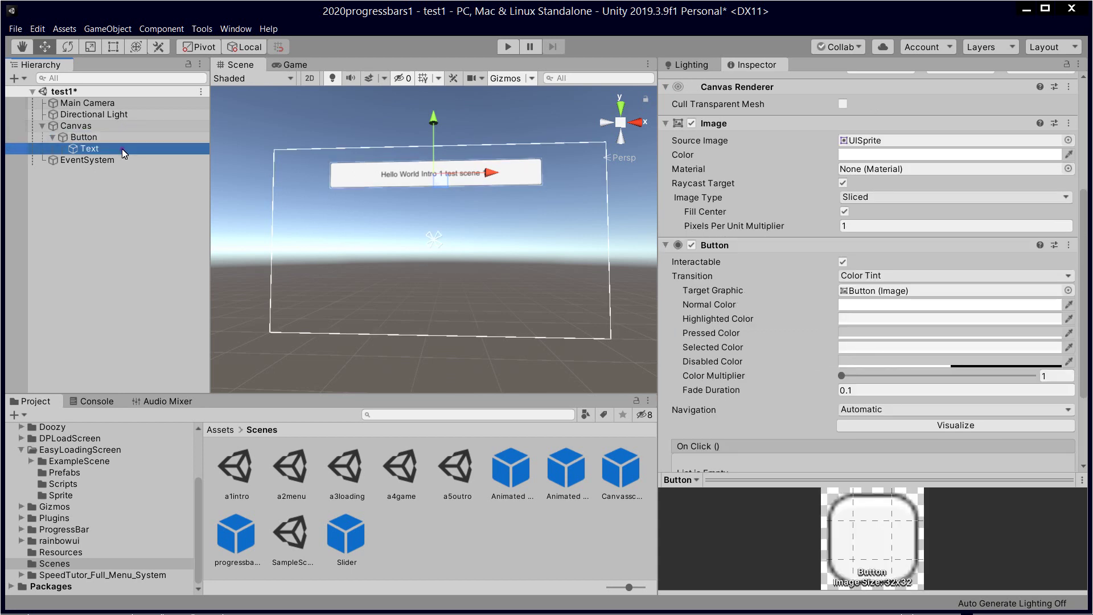
left_click(105, 169)
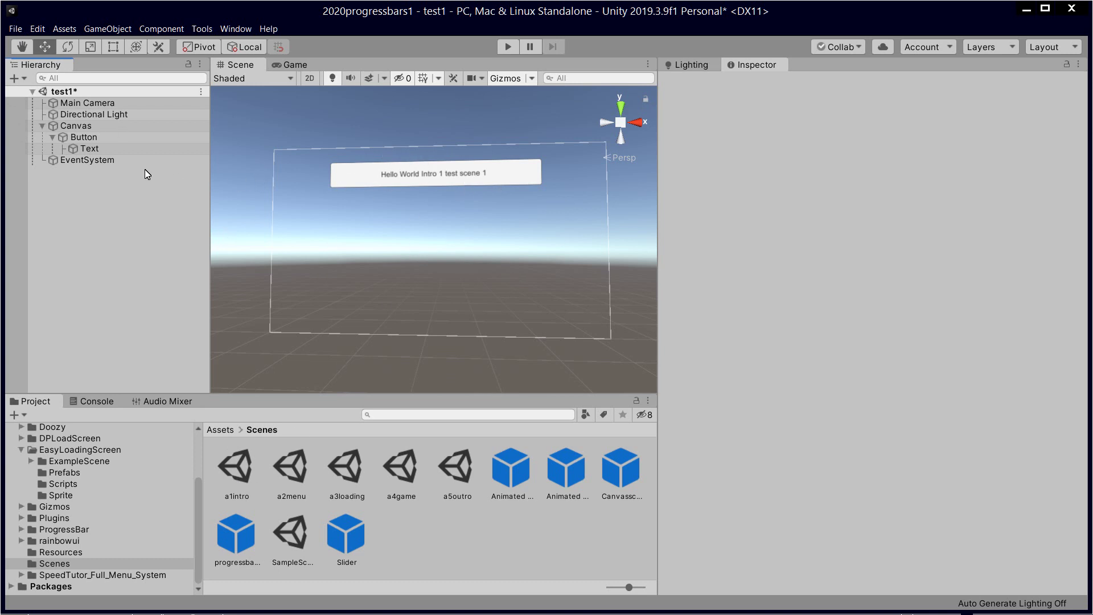
Step: Rename the Canvas to 'Canvas Title'
left_click(73, 126)
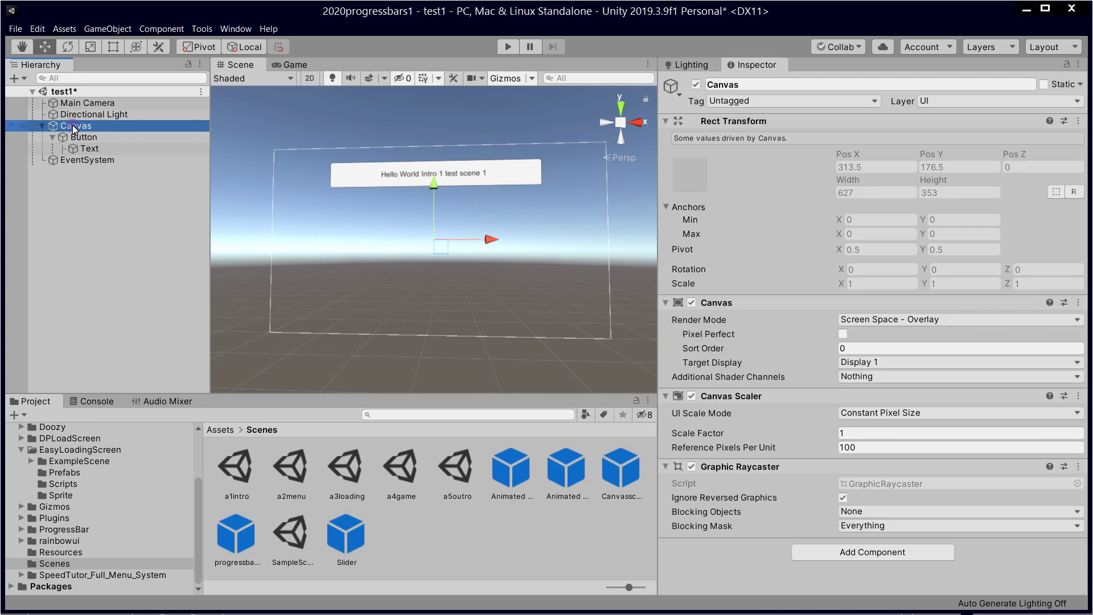
left_click(112, 128)
left_click(113, 127)
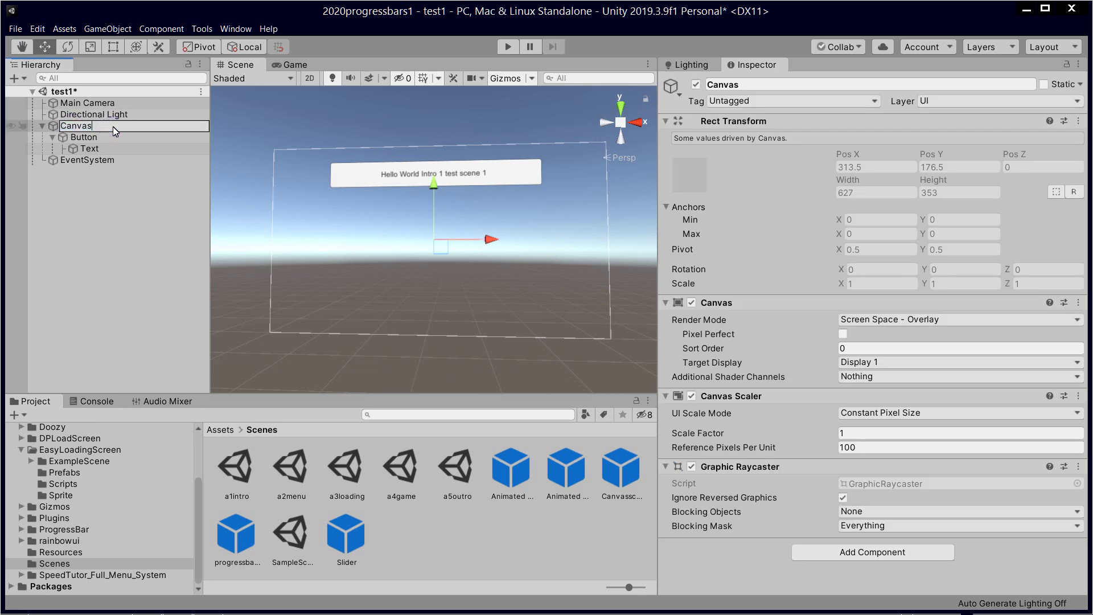
type("Title")
key("Return")
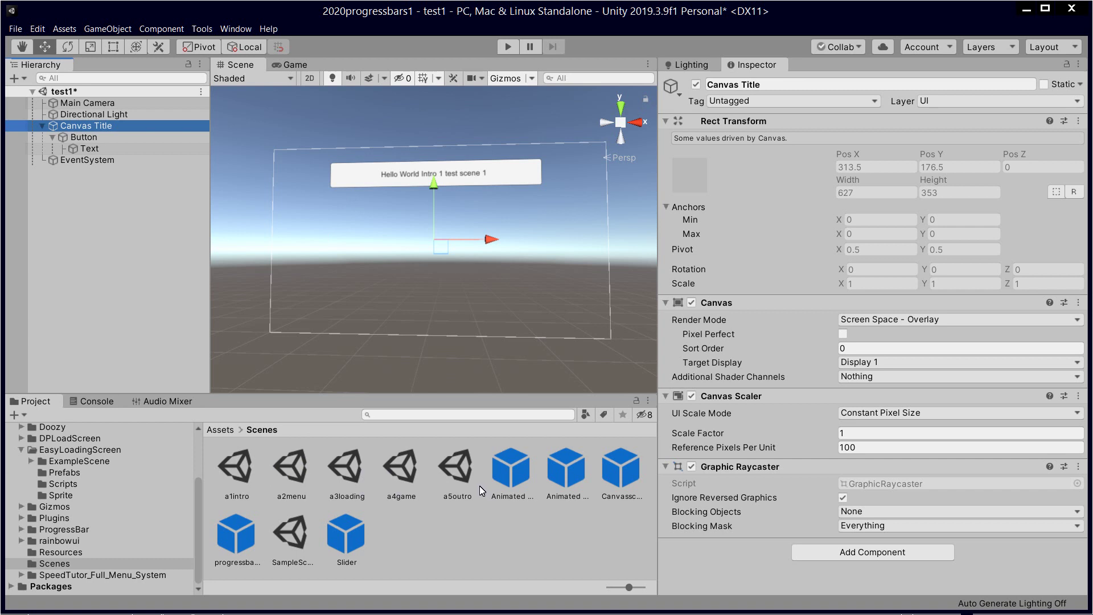
key("alt+Tab")
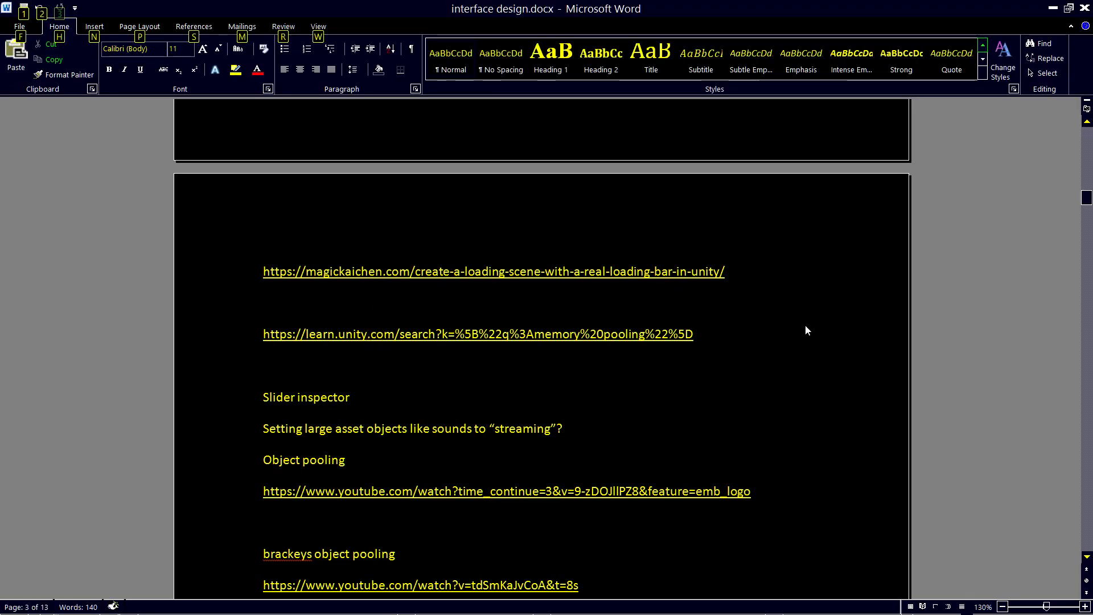
Step: Review the Intro, Menu, Loading, Game, outro diagram at the top of interface design.docx
scroll(809, 326, "up", 15)
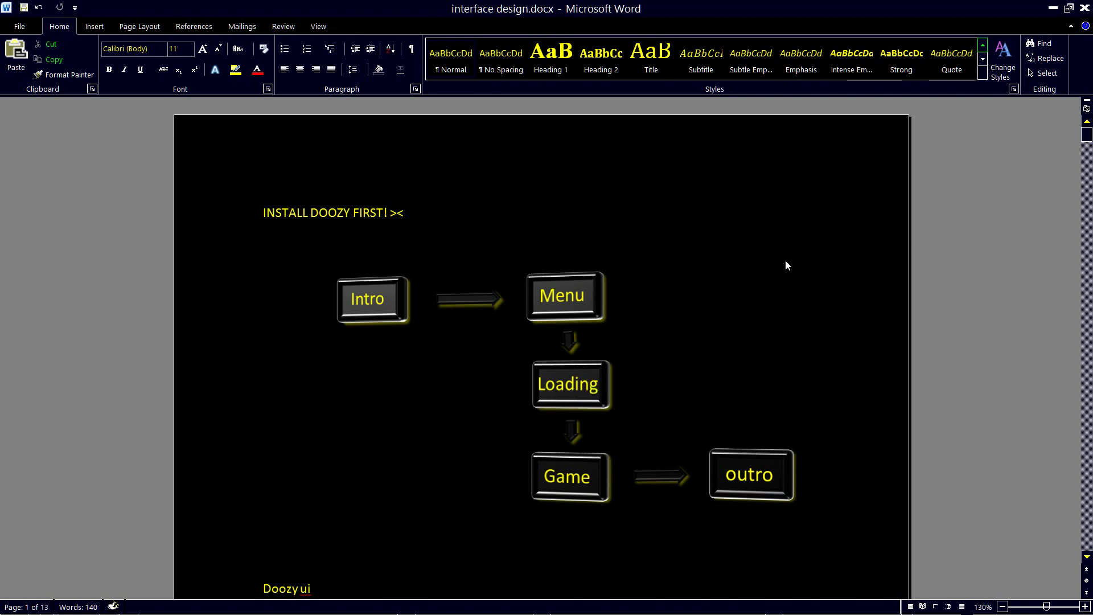
key("alt+Tab")
Step: Recheck Build Settings listing a1intro–a5outro as scenes 0–4, then close it
left_click(393, 279)
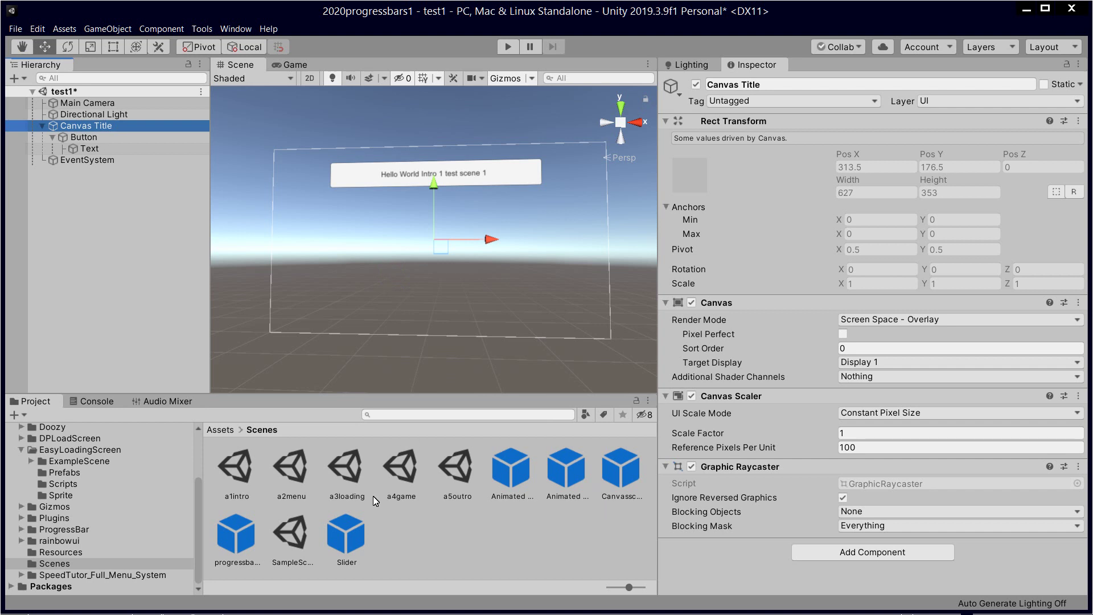
left_click(495, 522)
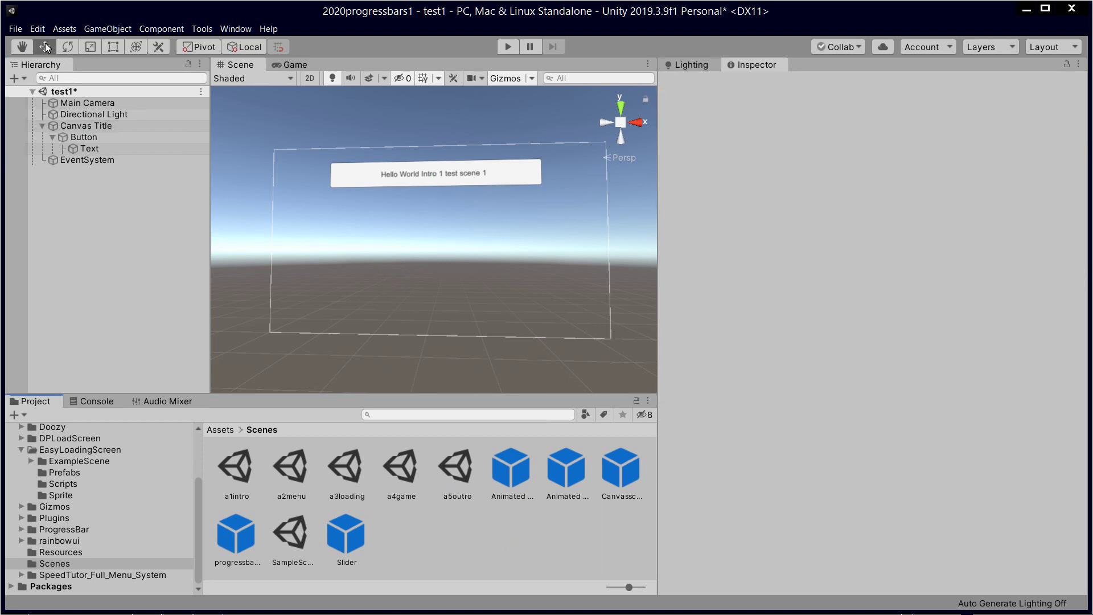
left_click(16, 29)
mouse_move(37, 29)
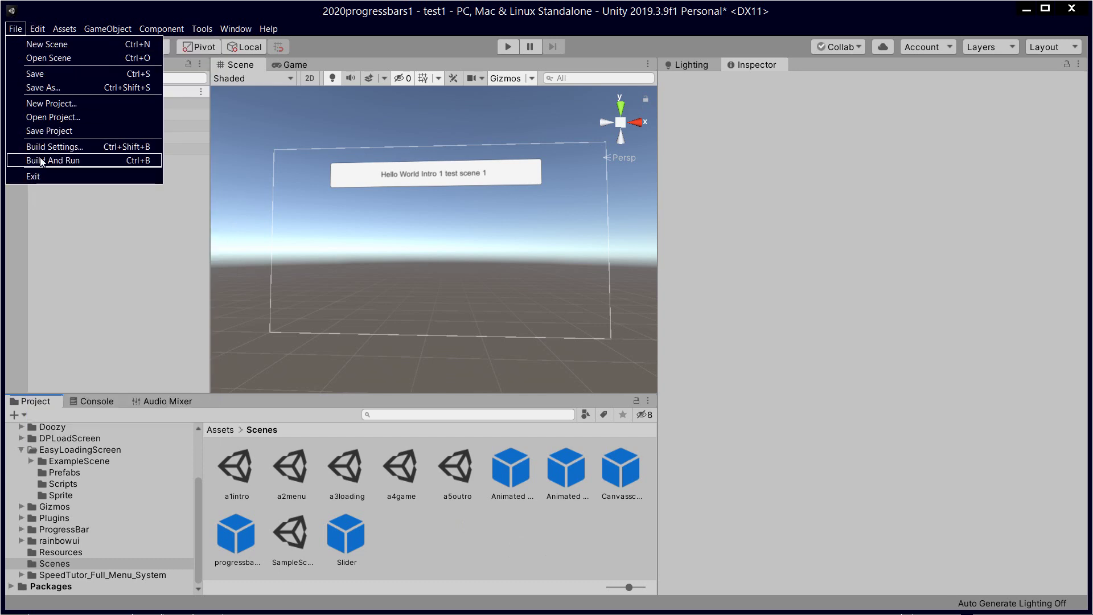
left_click(51, 146)
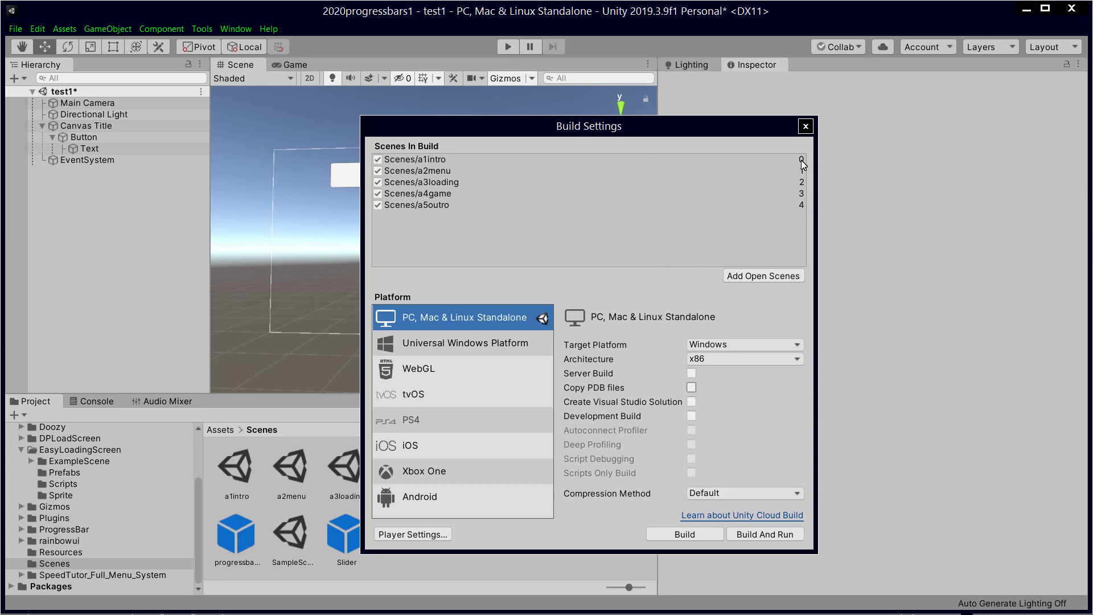
left_click(805, 126)
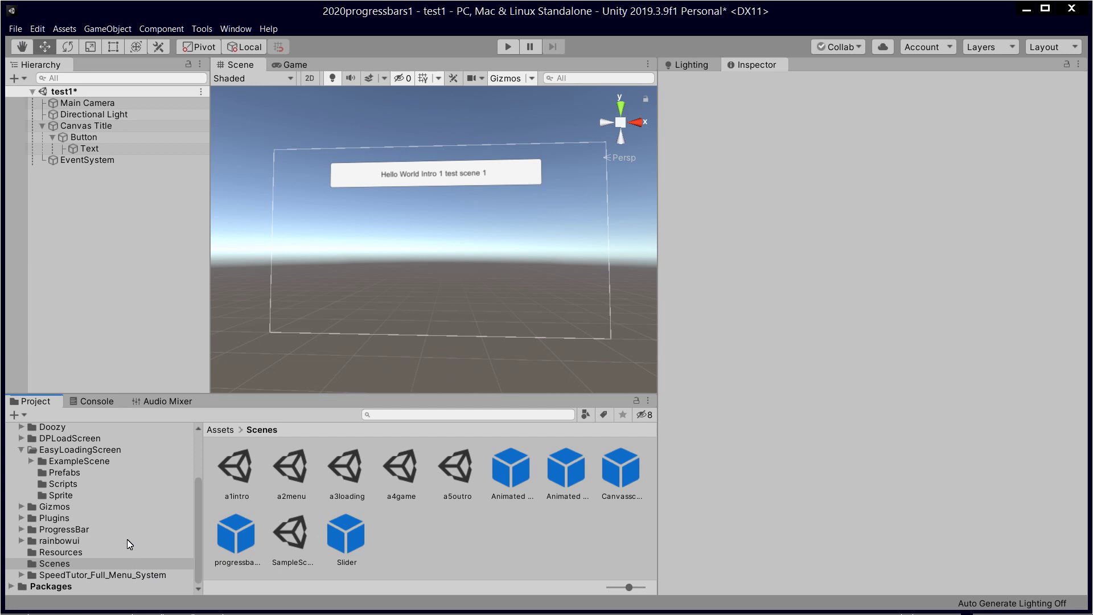
Step: Open the Easy Loading Screen Example scene from ExampleScene, saving the test1 changes first
left_click(93, 451)
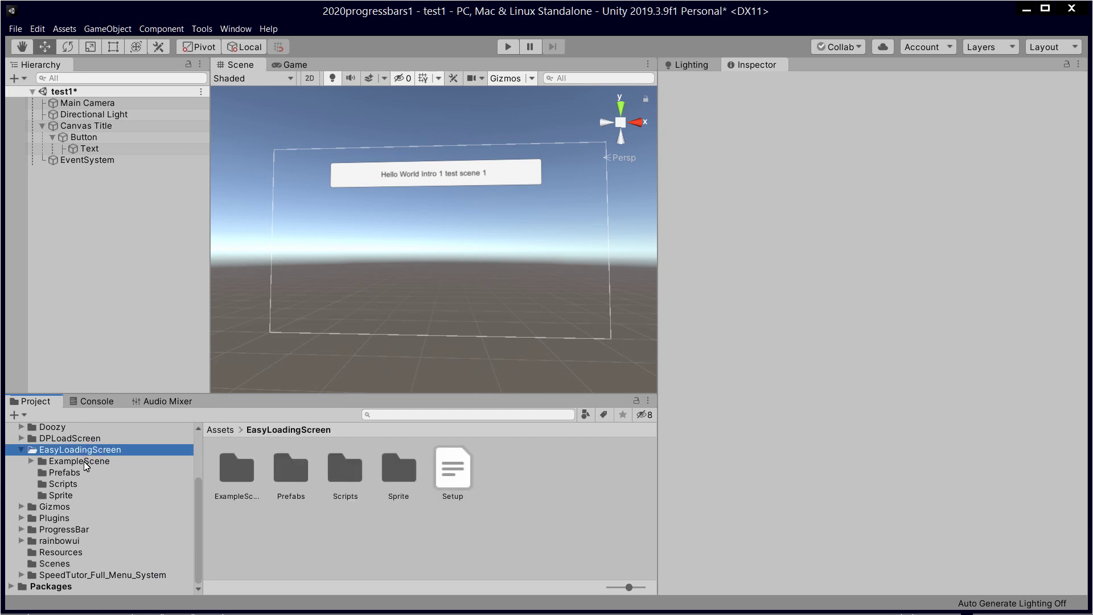
left_click(247, 480)
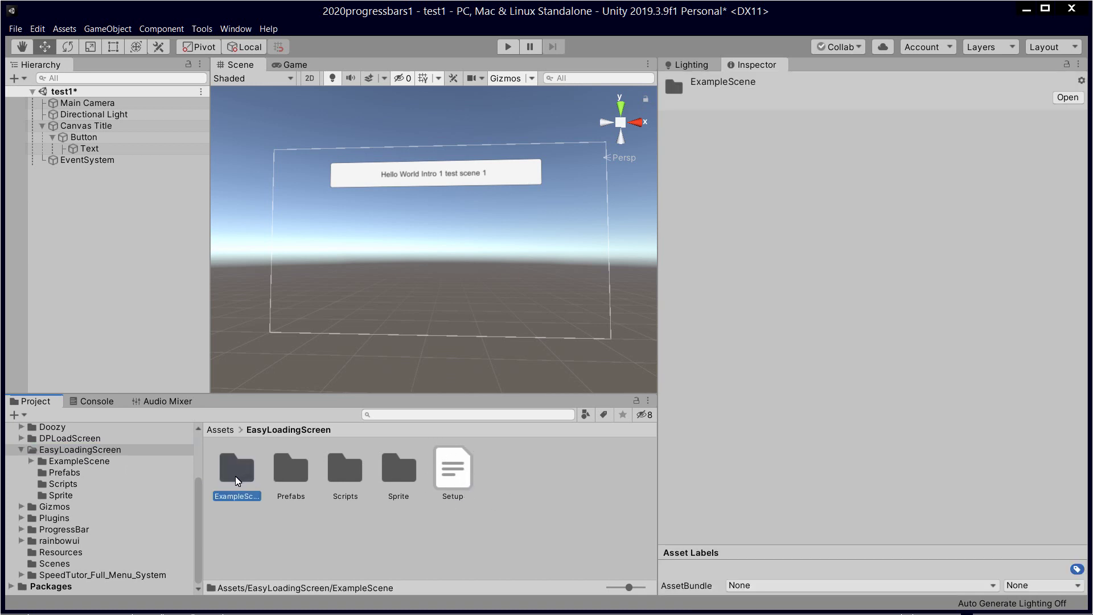
left_click(125, 462)
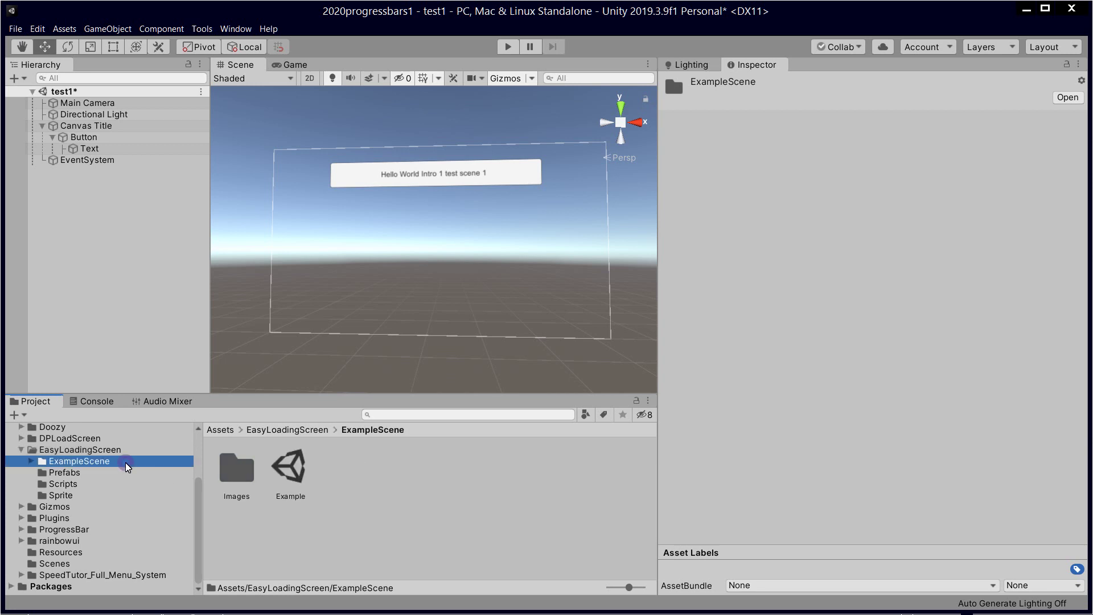
double_click(289, 469)
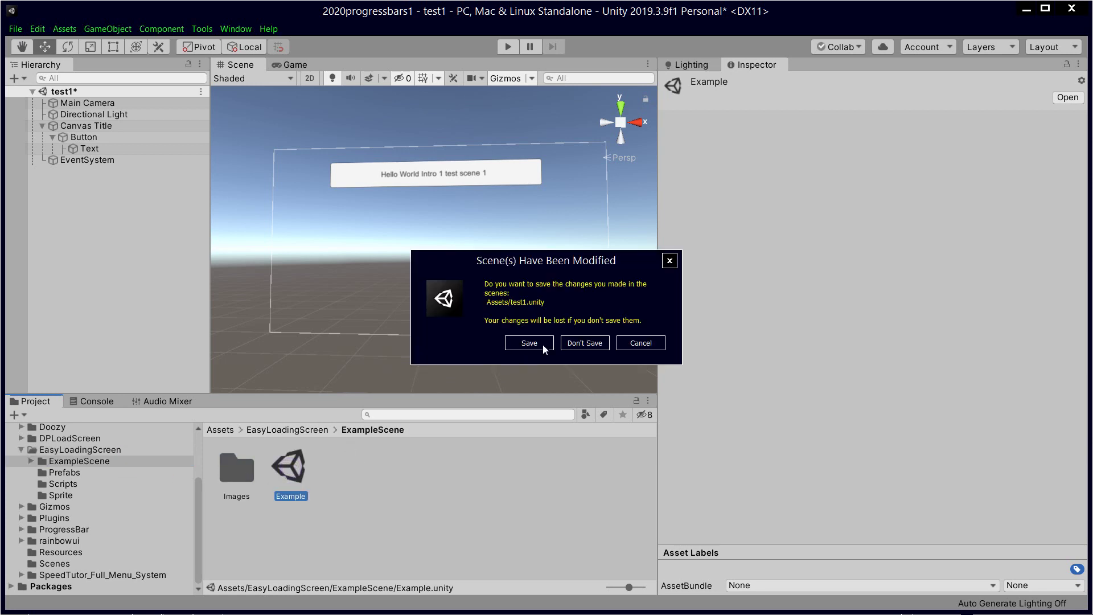
left_click(530, 342)
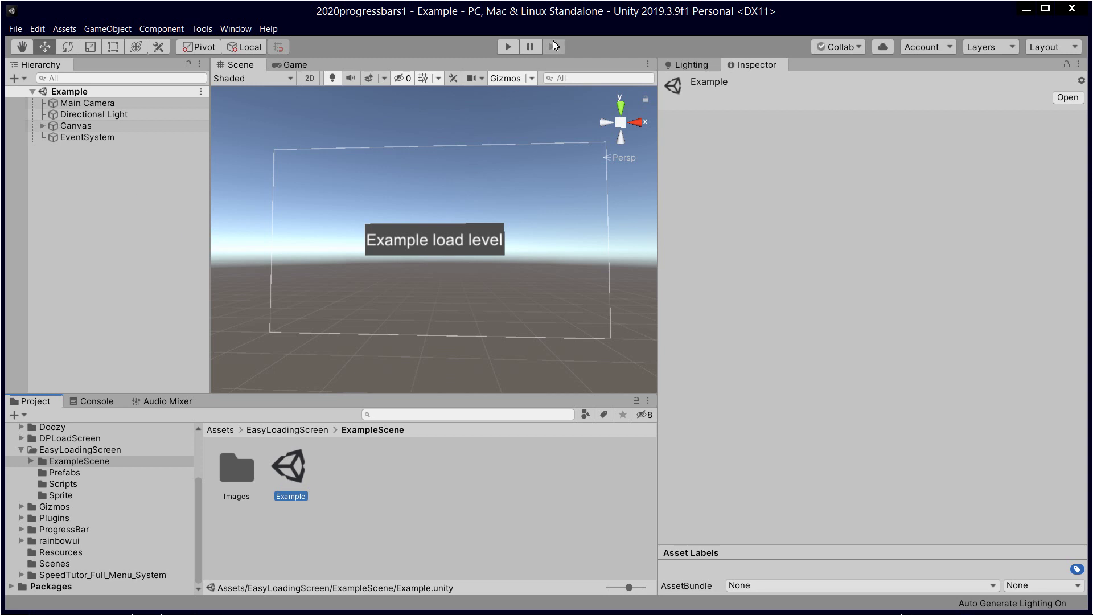
Step: Expand Canvas, Button Open Level and LoadingScreen in the Hierarchy to reveal their children
left_click(40, 126)
left_click(69, 140)
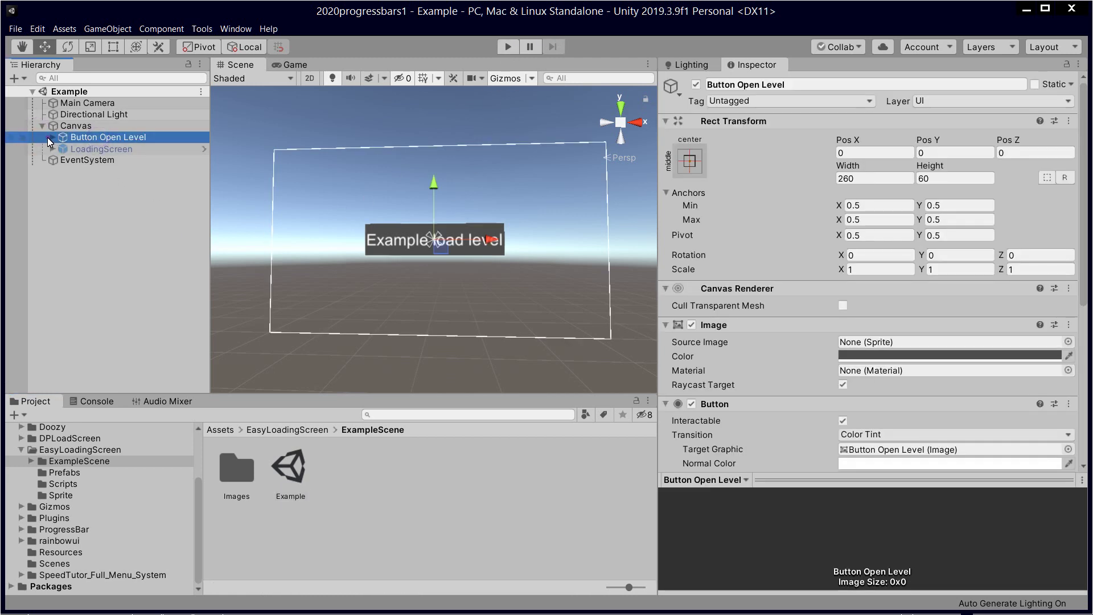
left_click(53, 137)
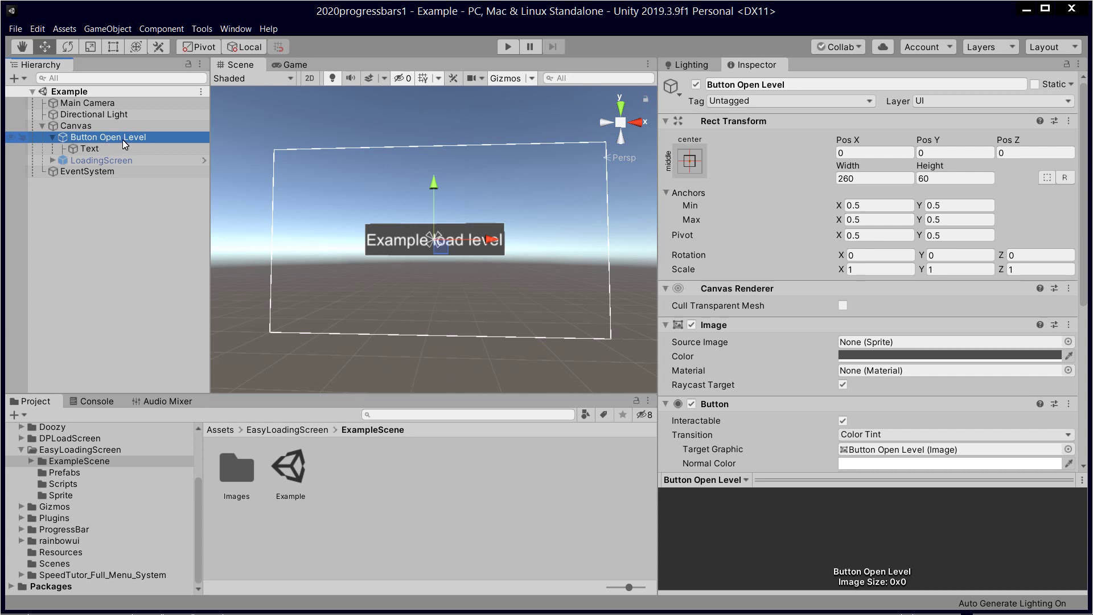
left_click(52, 160)
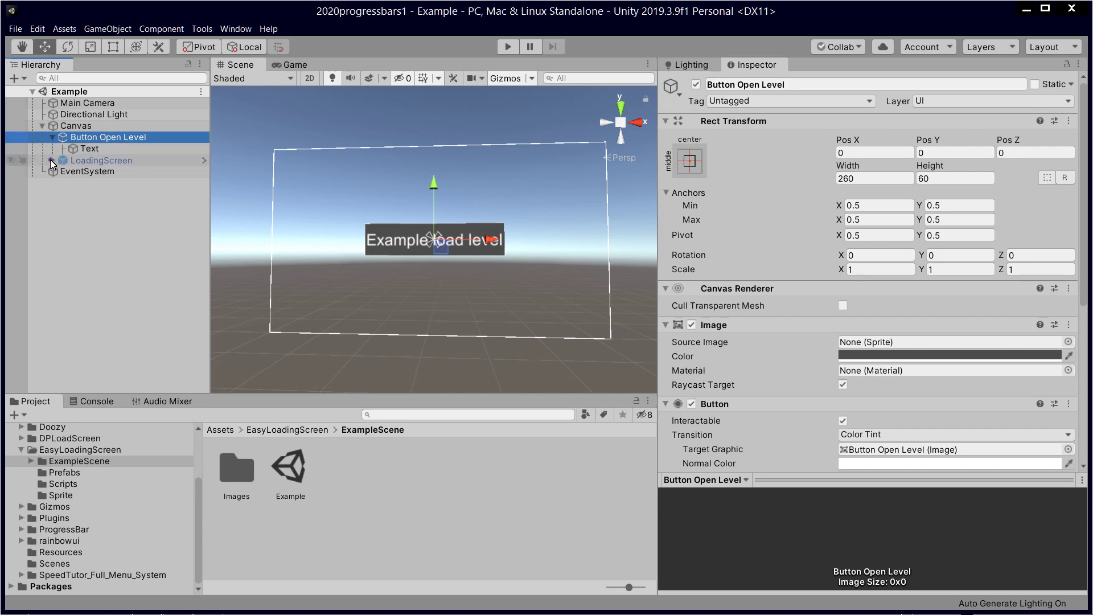
Step: Show the EasyLoadingScreen Prefabs folder and run the Example scene in play mode
left_click(278, 429)
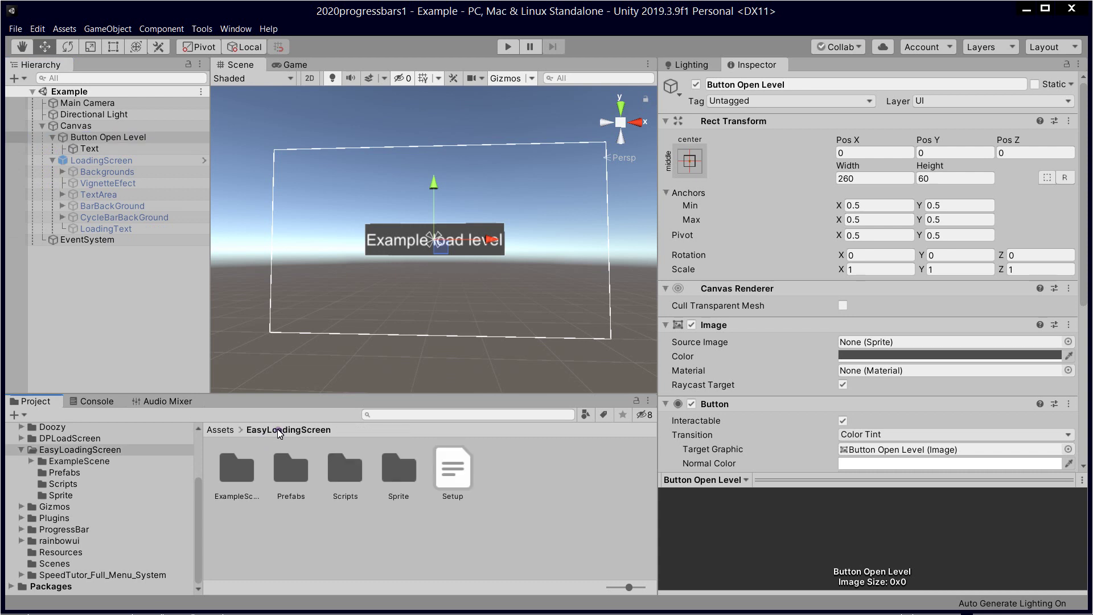
double_click(291, 472)
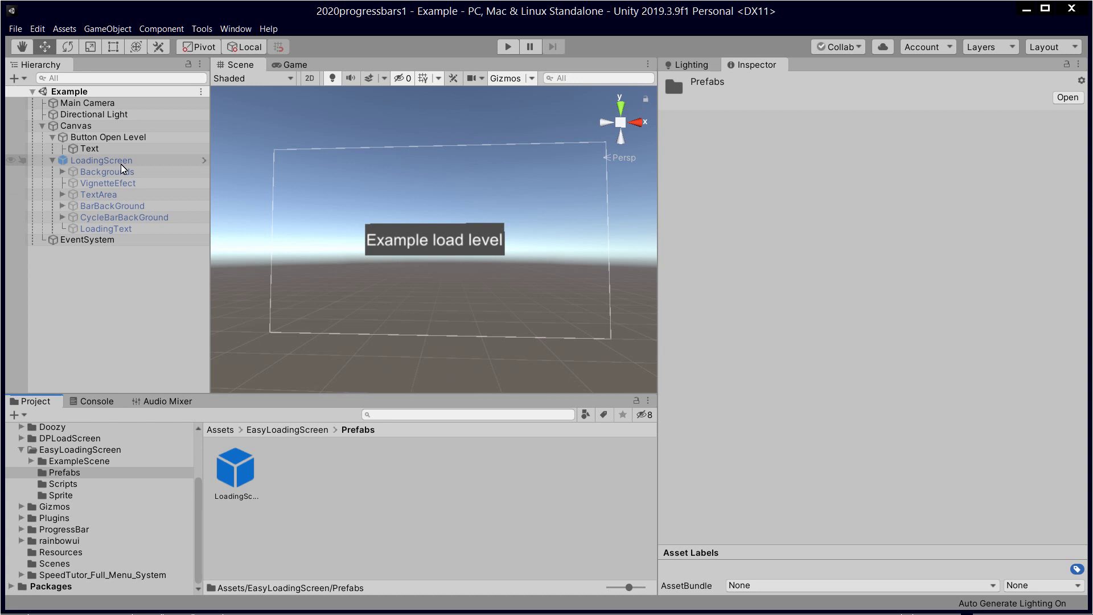
left_click(508, 47)
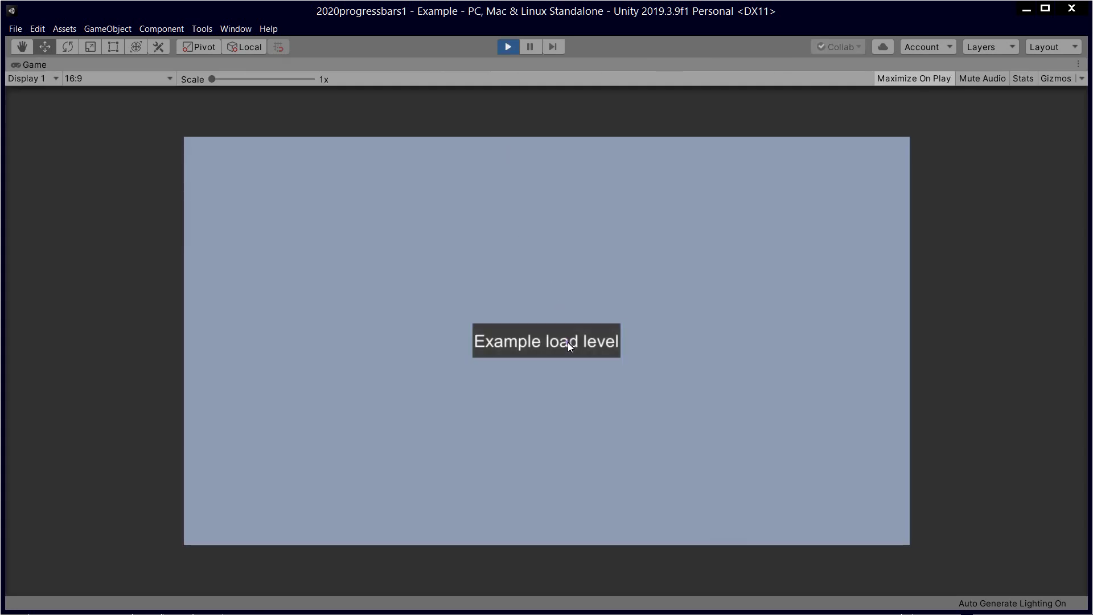
left_click(568, 342)
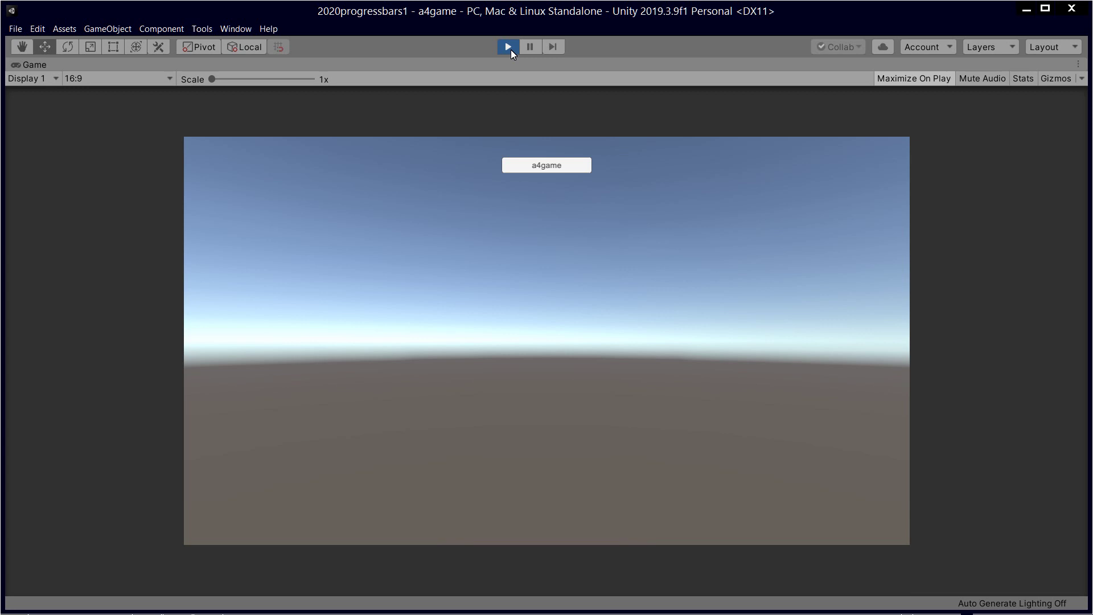
left_click(508, 46)
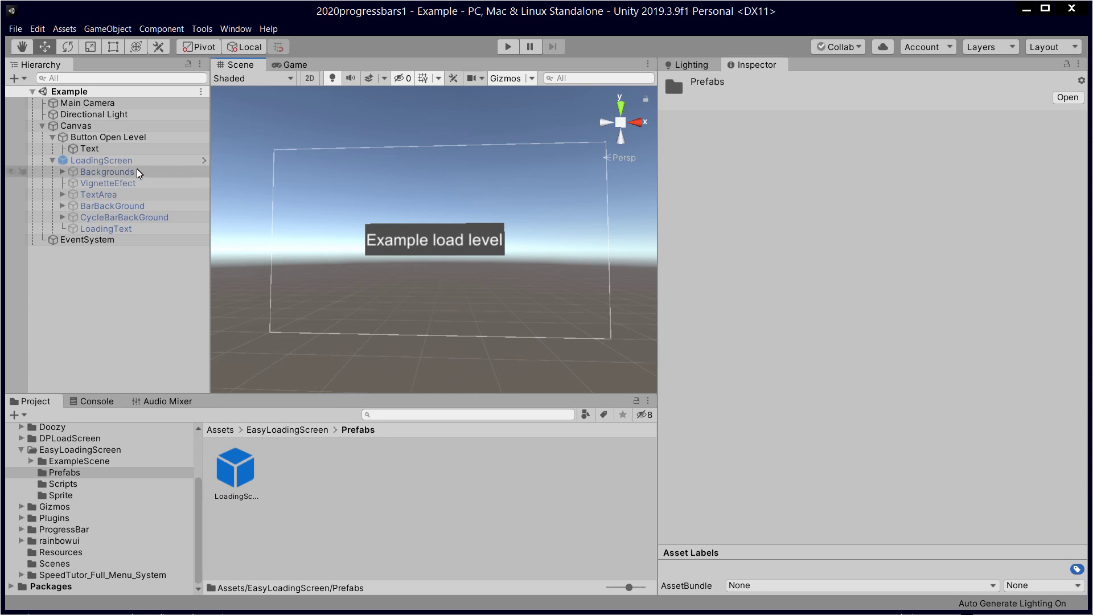
Step: Check the build scene order, then change Button Open Level's On Click argument from 3 to 0
left_click(110, 139)
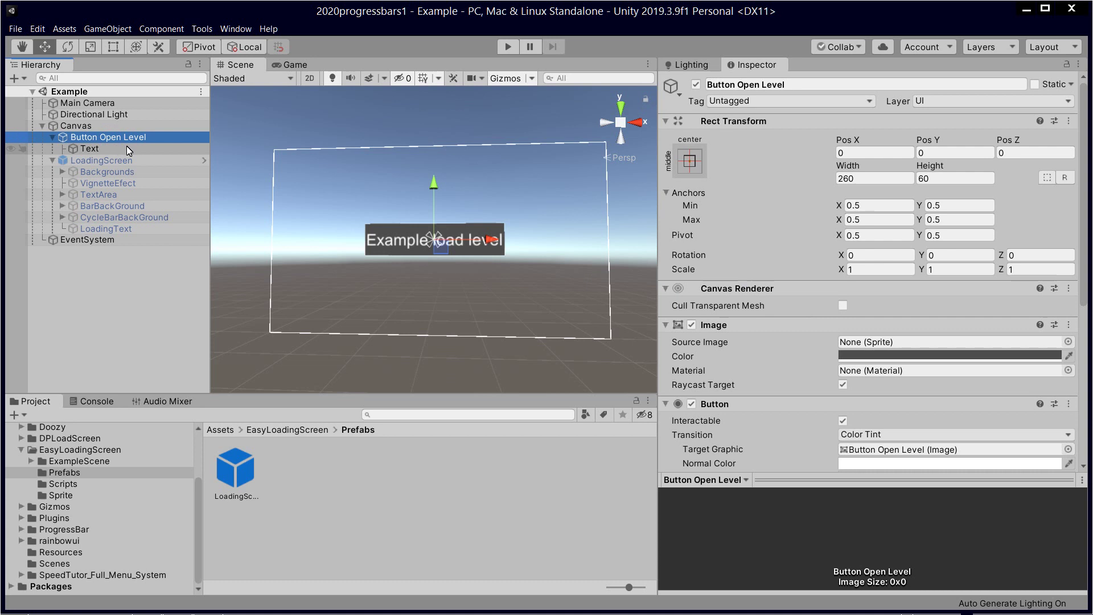
scroll(872, 268, "down", 10)
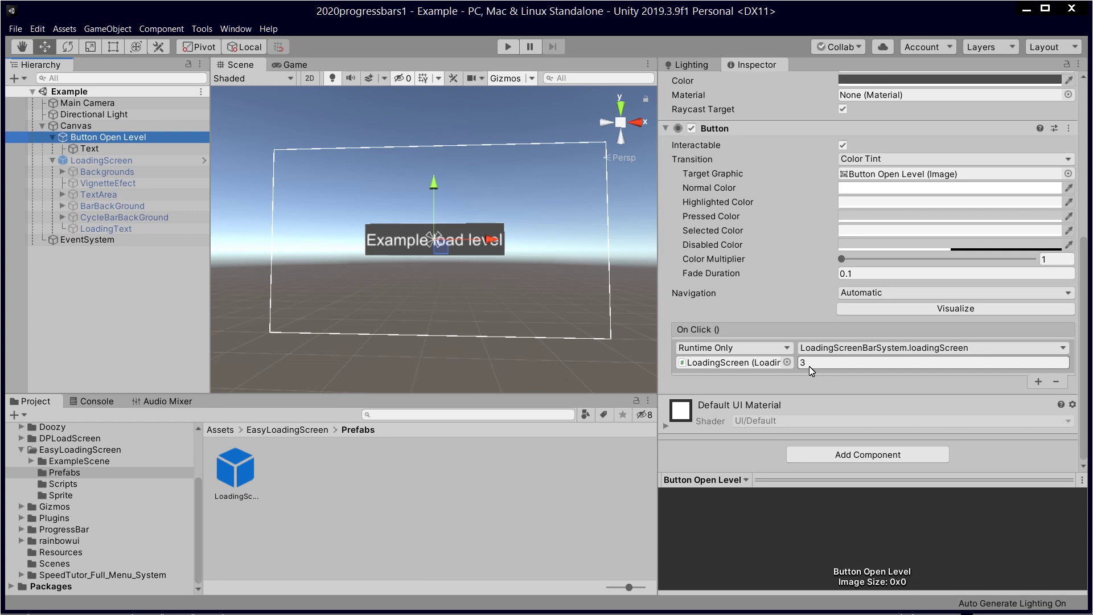
left_click(18, 32)
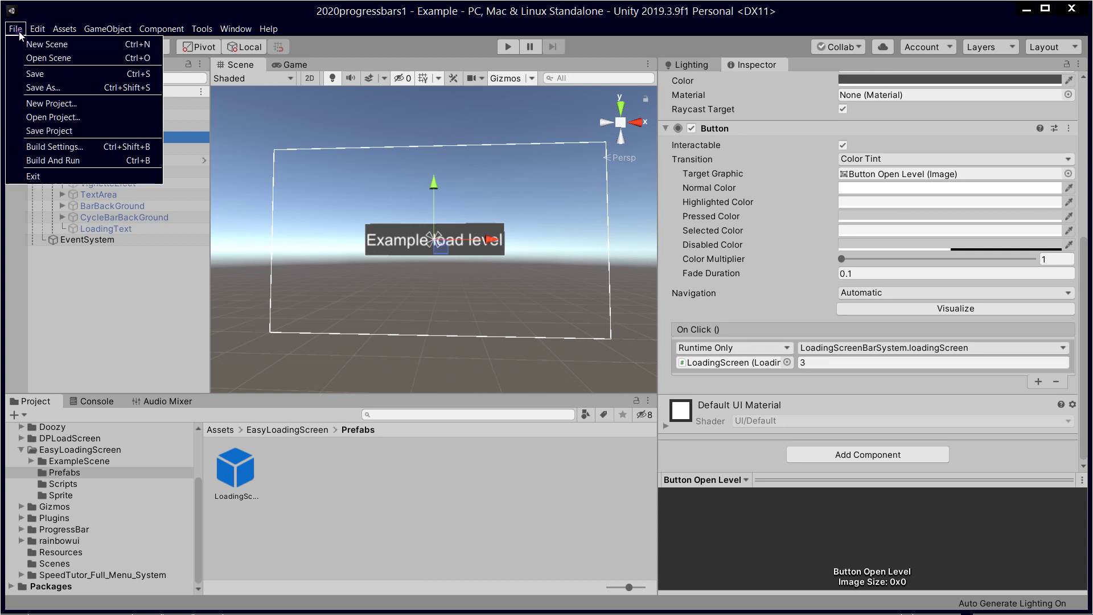
left_click(57, 147)
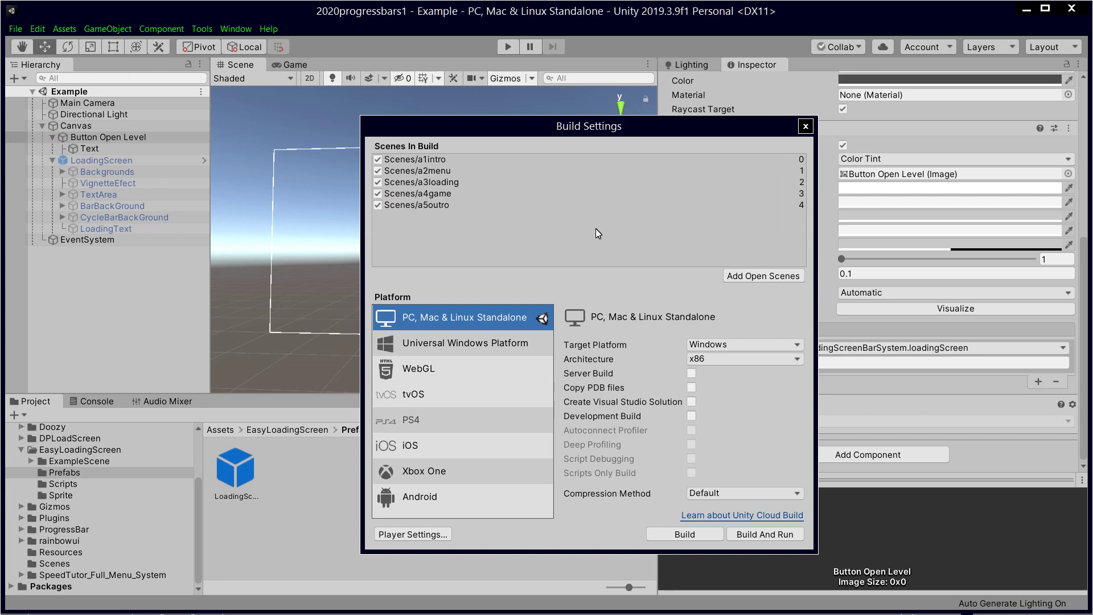
left_click(806, 126)
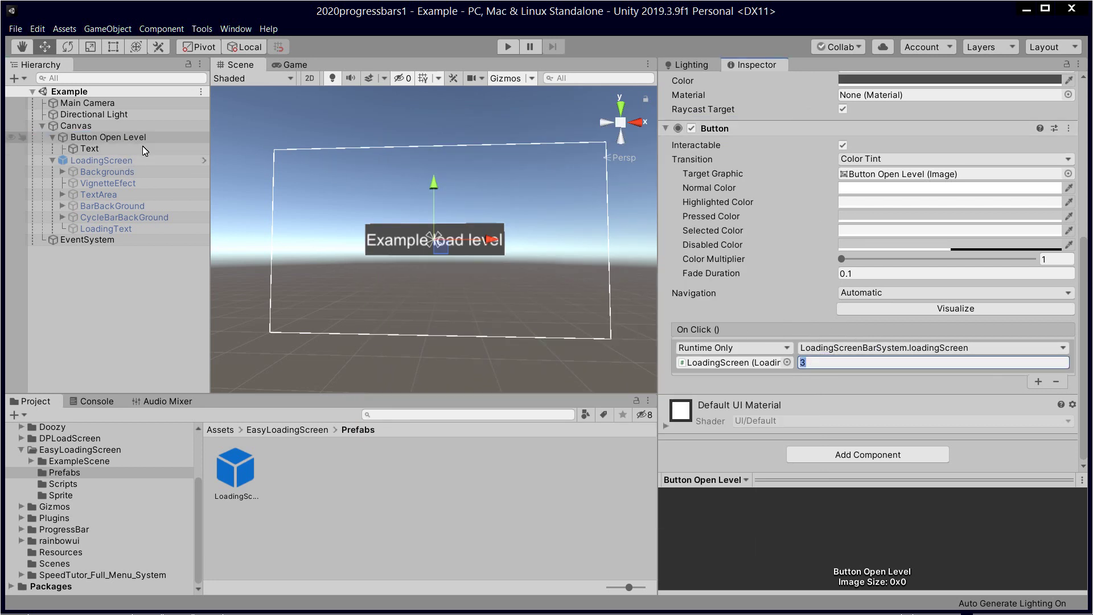
type("0")
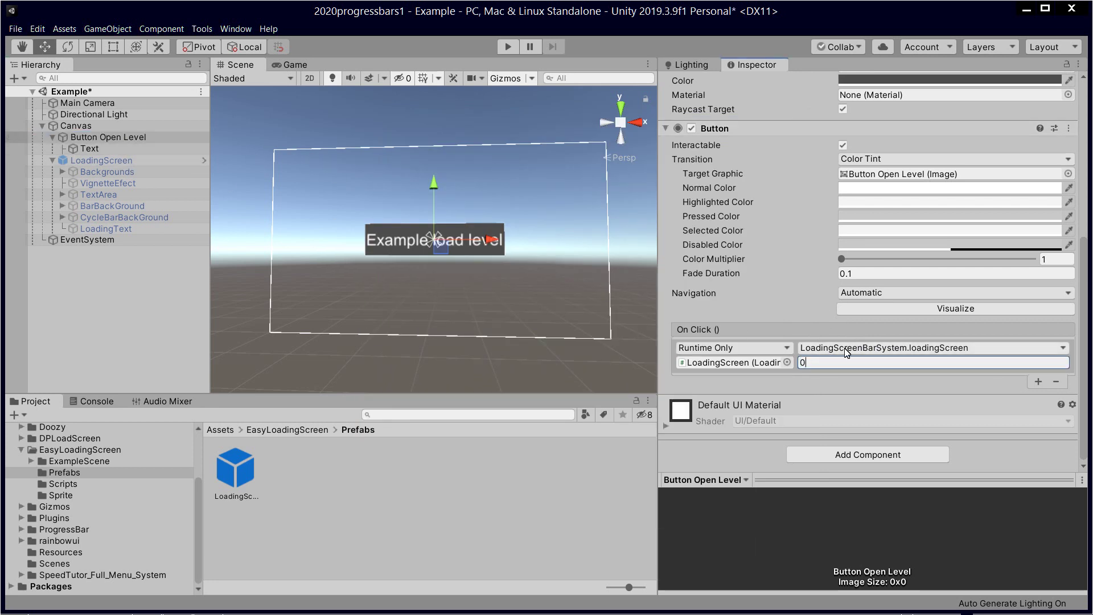
left_click(500, 455)
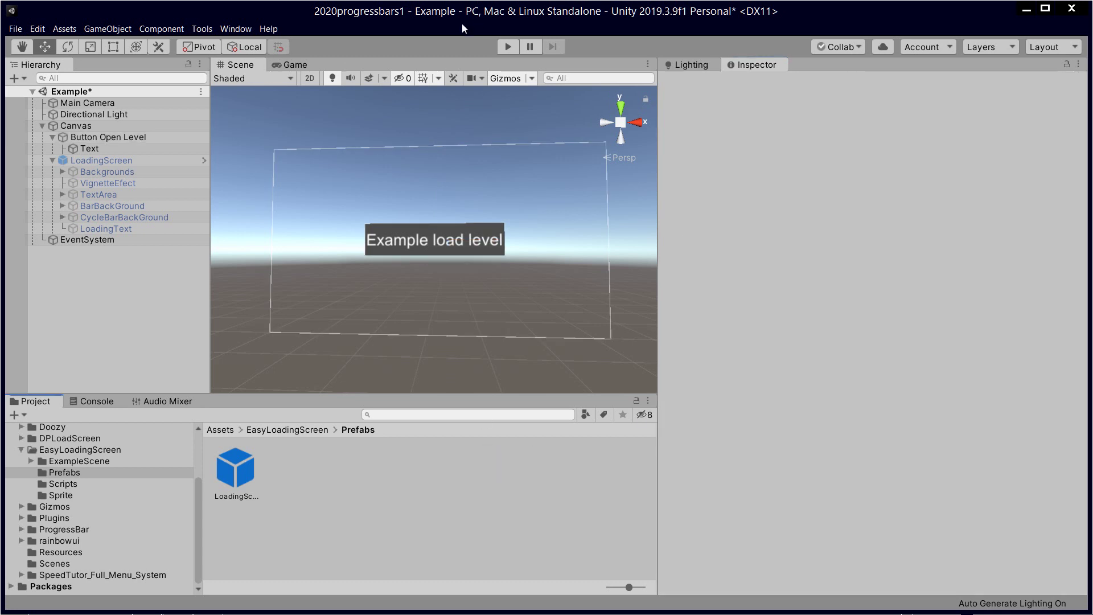
left_click(503, 47)
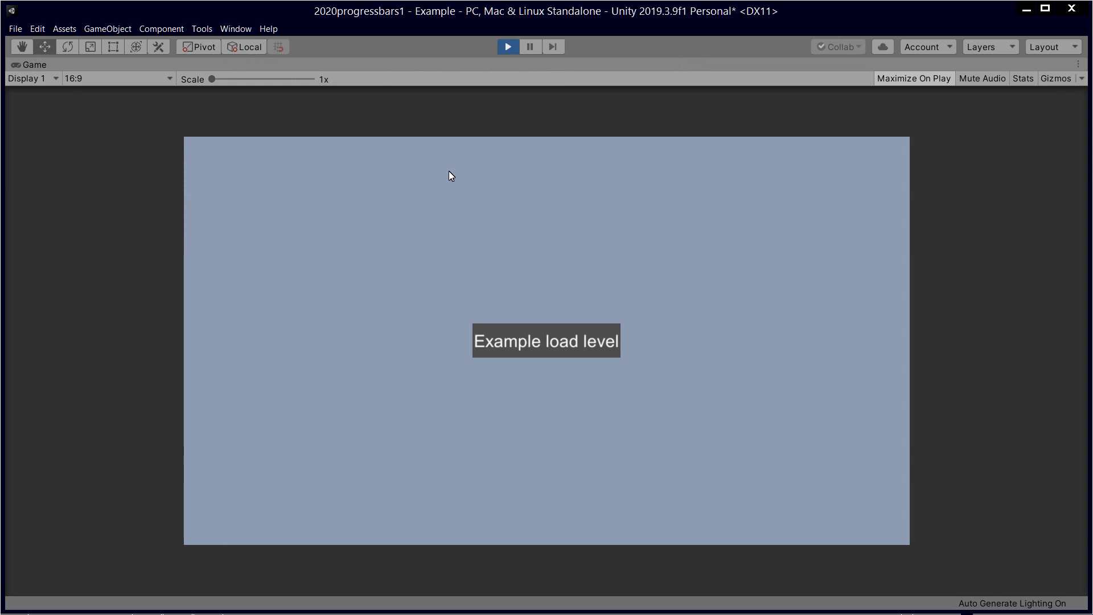
left_click(526, 336)
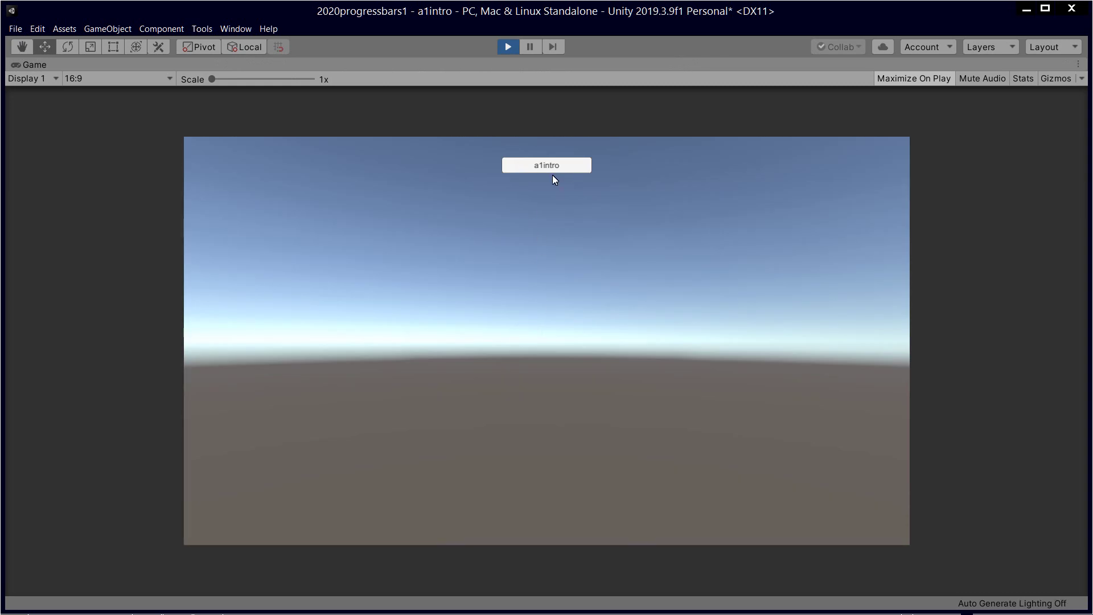
left_click(508, 47)
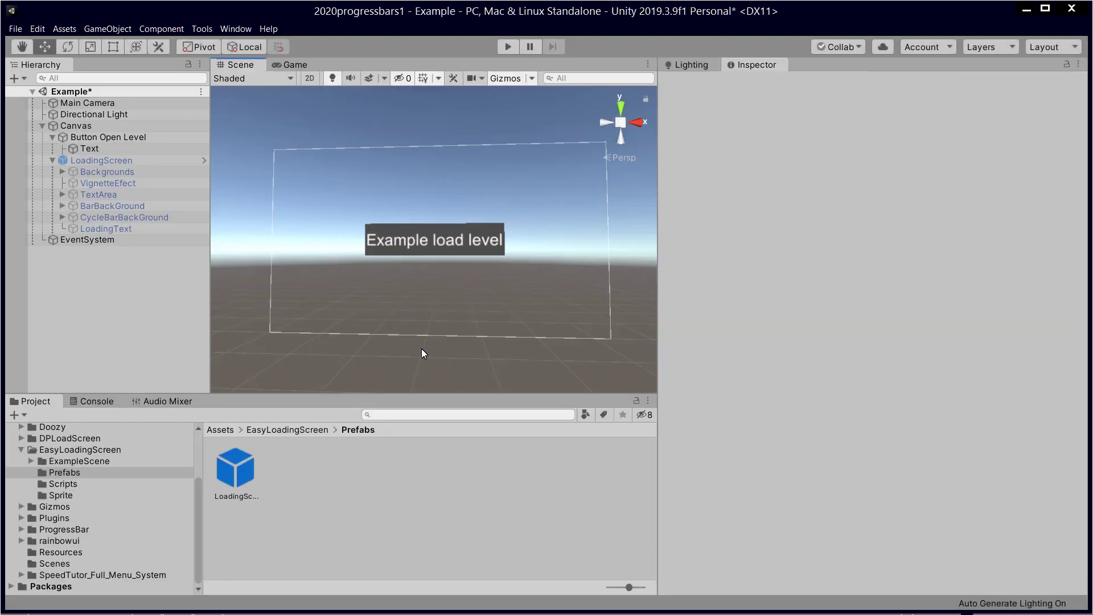
left_click(499, 535)
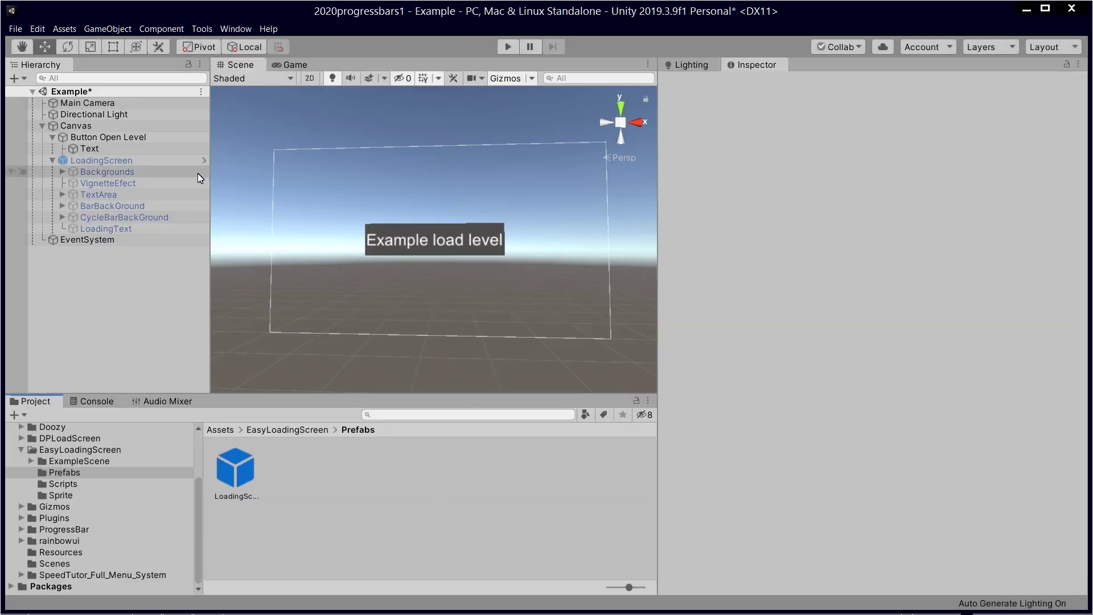
left_click(143, 160)
left_click(142, 135)
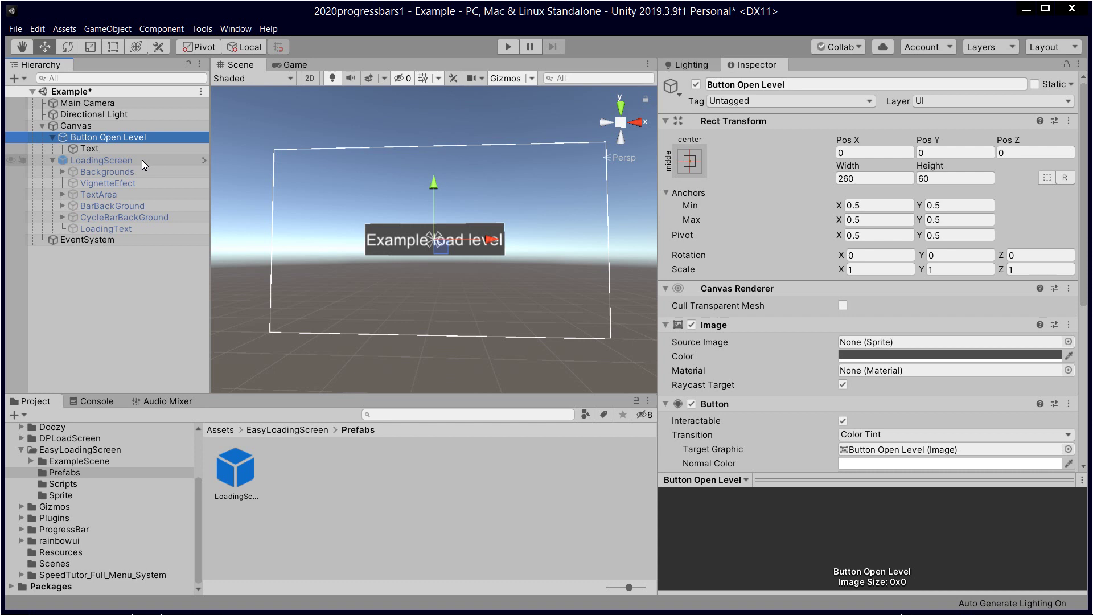
left_click(141, 161)
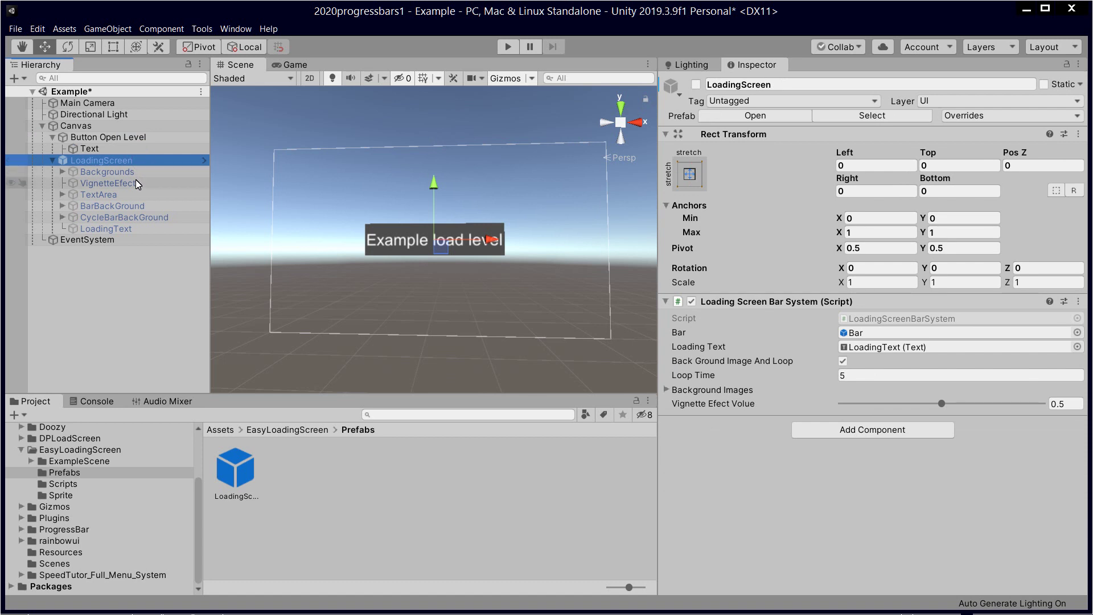
left_click(136, 174)
left_click(137, 160)
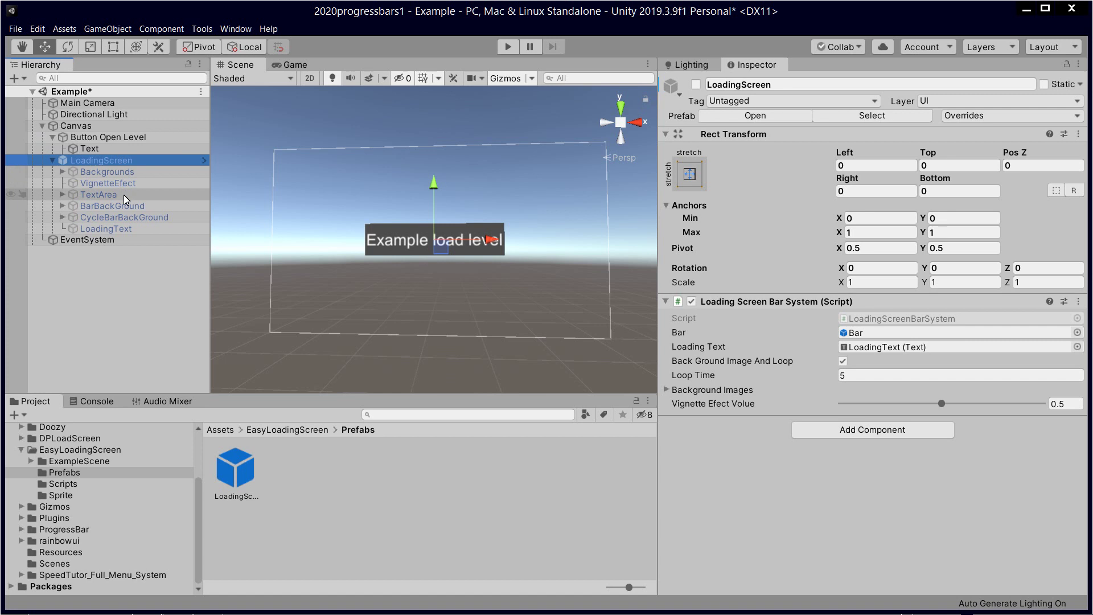
left_click(129, 141)
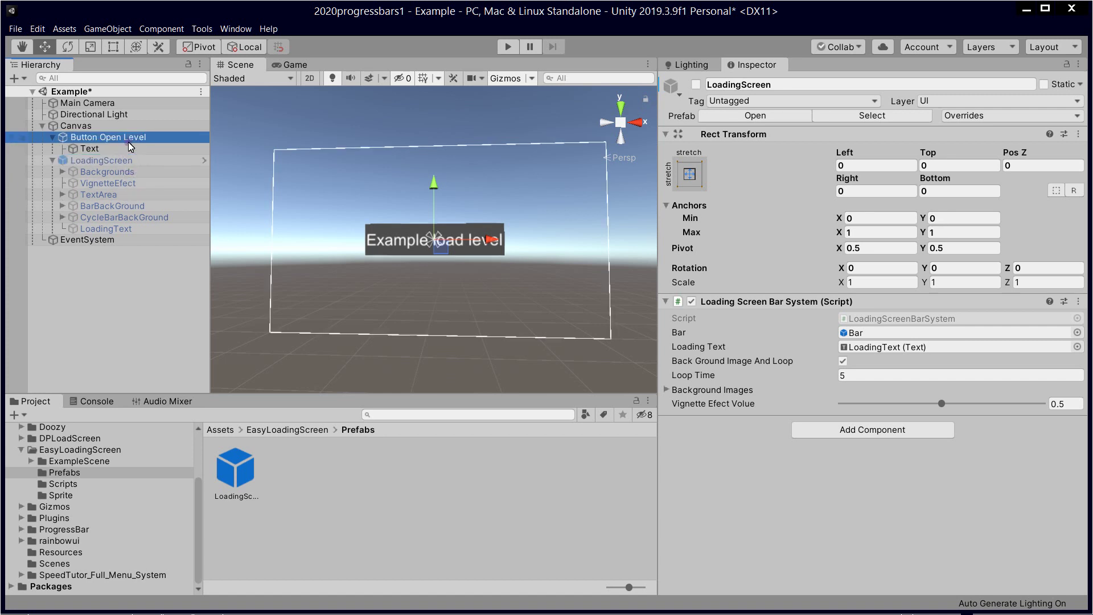
left_click(126, 161)
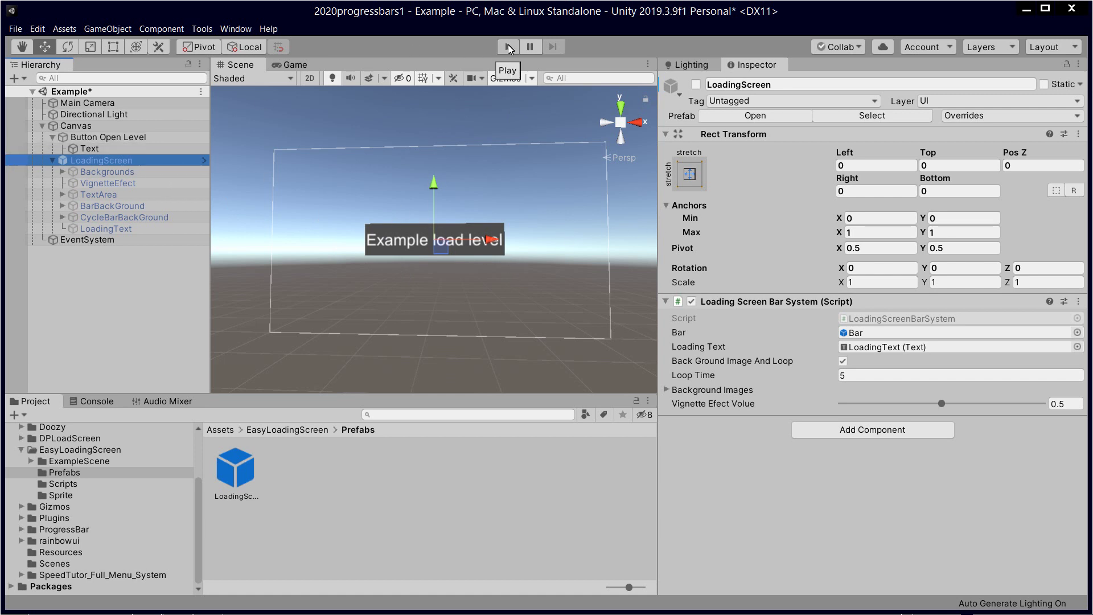
left_click(121, 138)
left_click(116, 162)
left_click(121, 139)
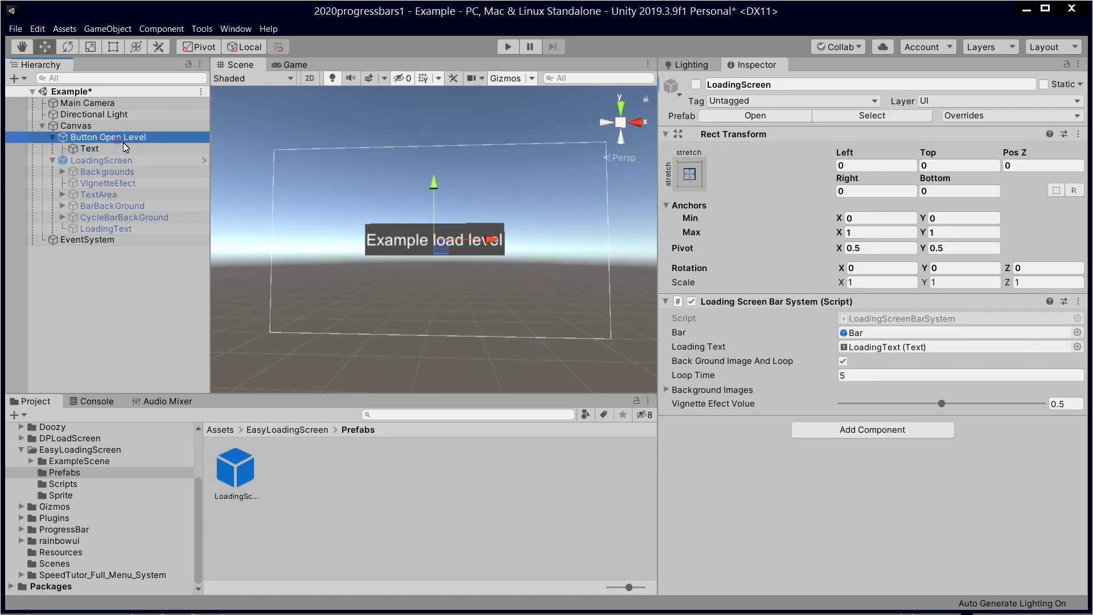
Step: Review Button Open Level's On Click target object and called function without changing them
scroll(842, 341, "down", 5)
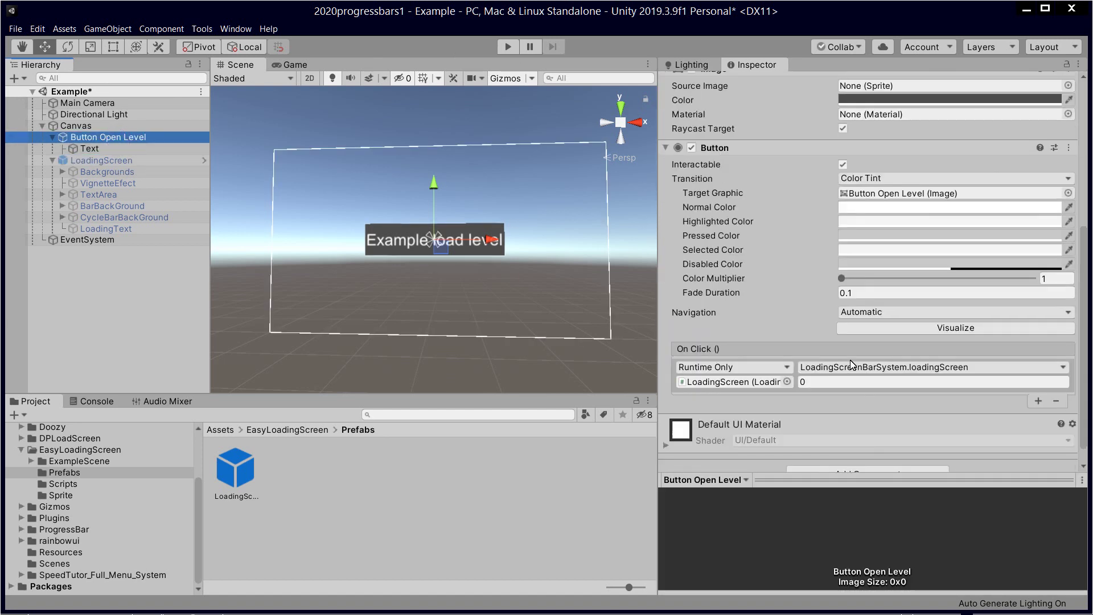
left_click(758, 385)
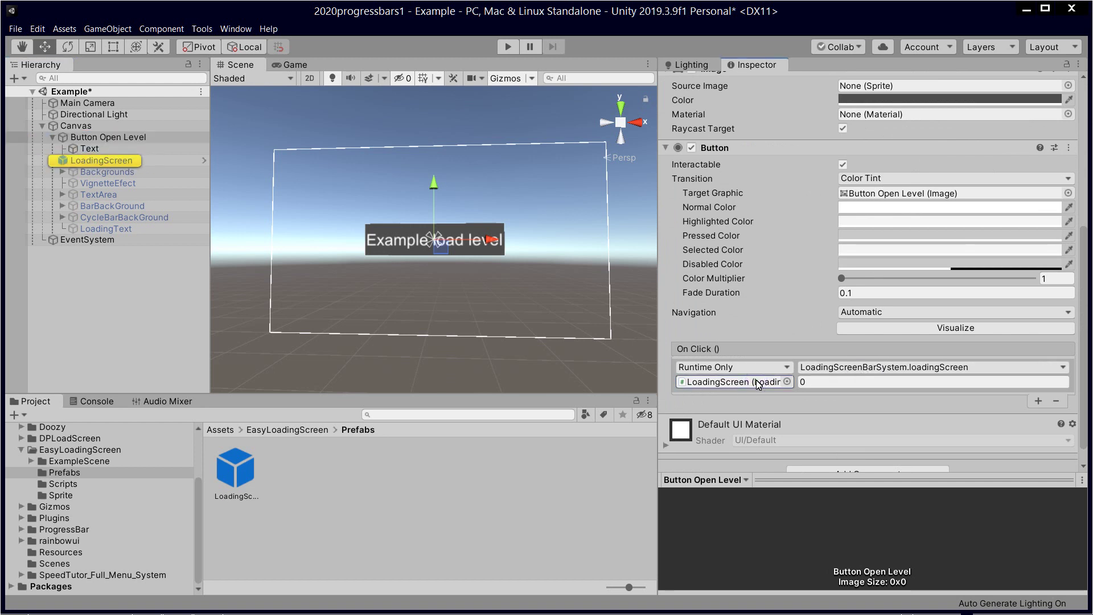
left_click(859, 369)
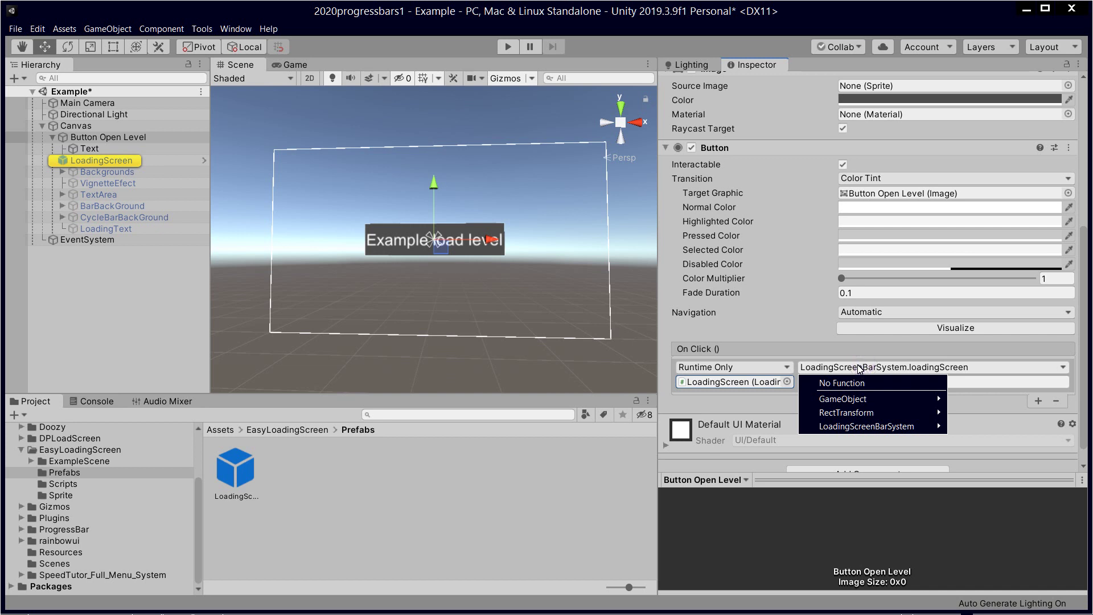
left_click(767, 407)
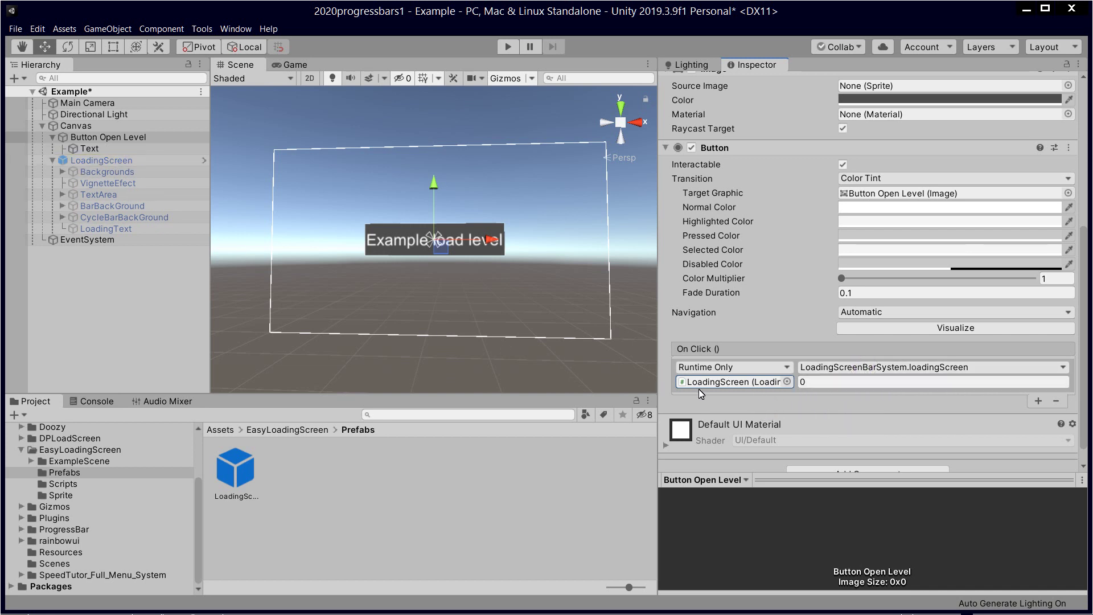
left_click(738, 382)
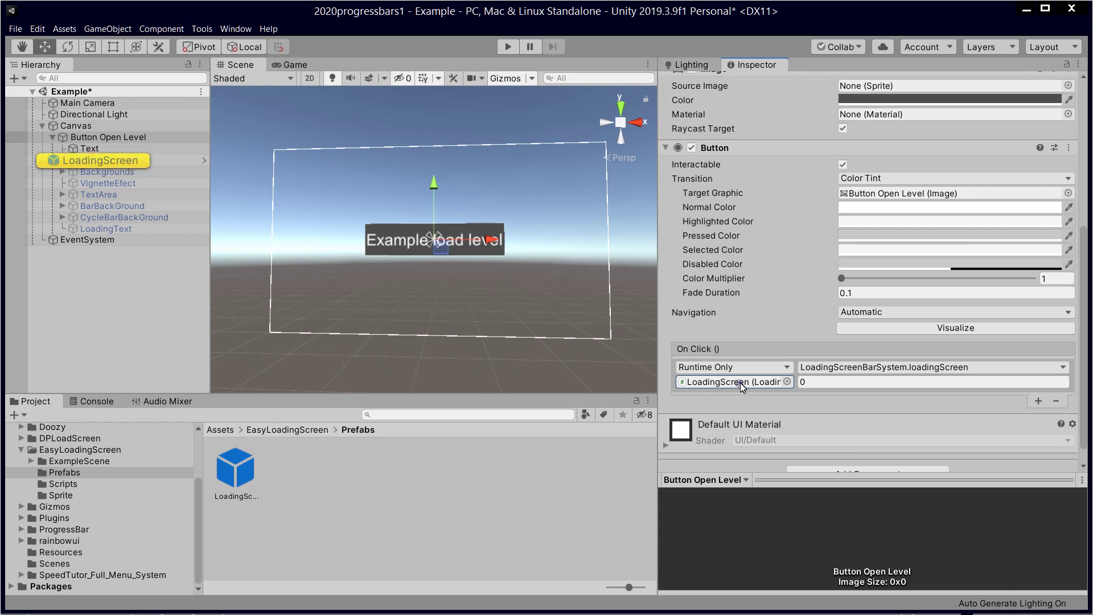
Step: Inspect the LoadingScreen object and ping its loading screen script in the Scripts folder
left_click(95, 162)
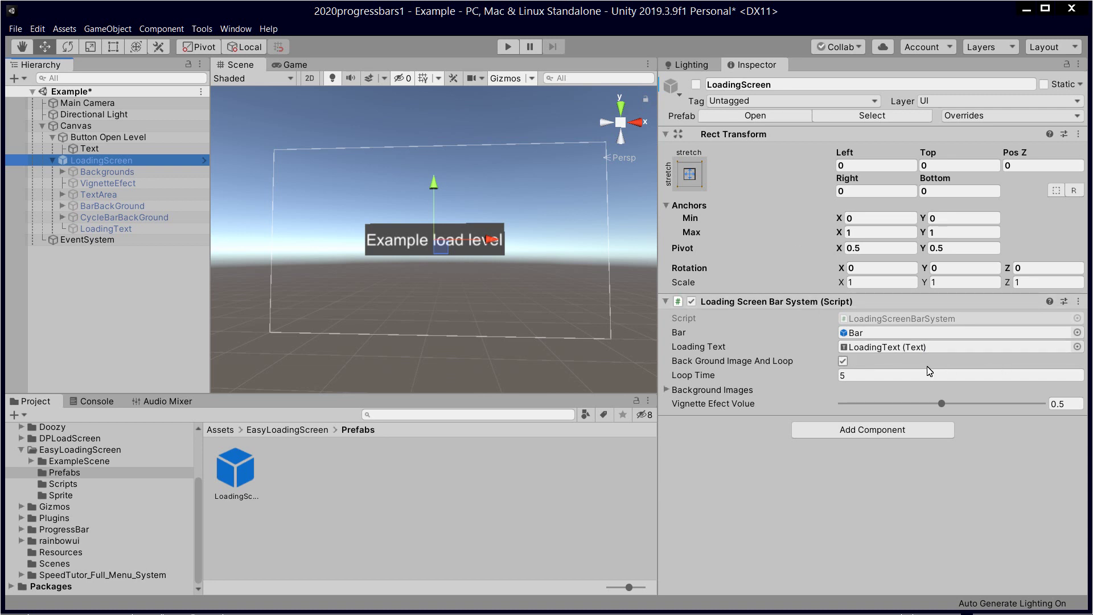
left_click(128, 171)
left_click(131, 163)
left_click(103, 164)
left_click(758, 483)
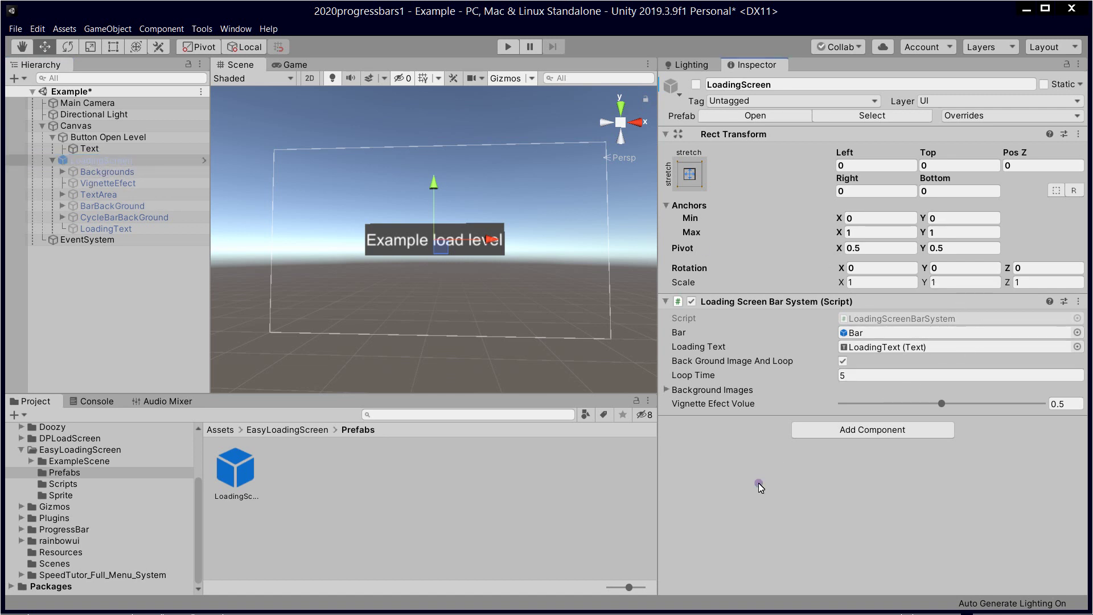
left_click(108, 160)
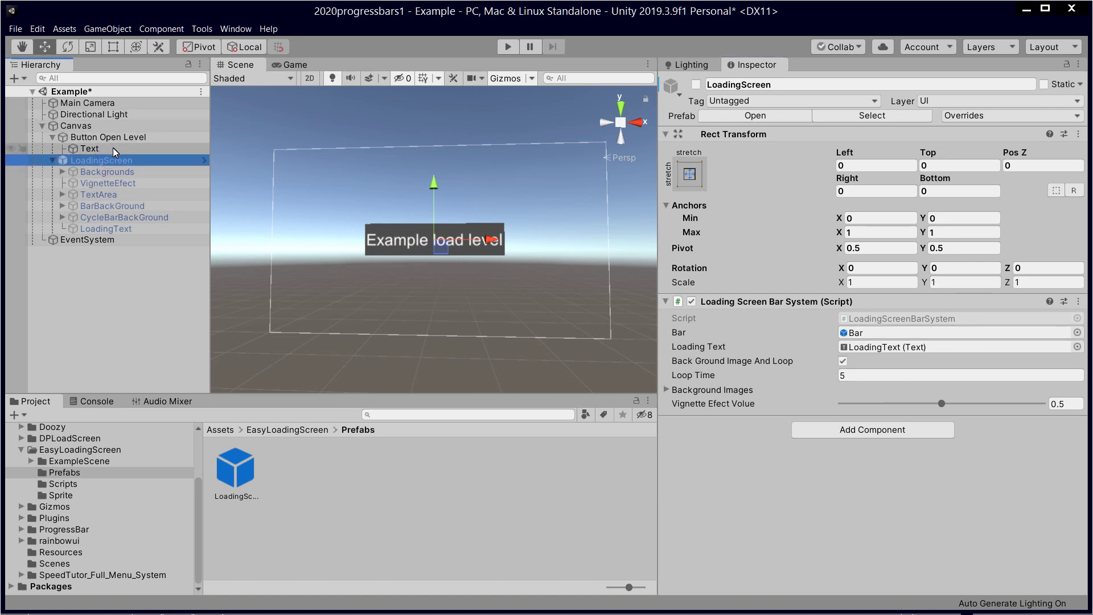
left_click(136, 172)
left_click(129, 161)
left_click(133, 138)
left_click(127, 161)
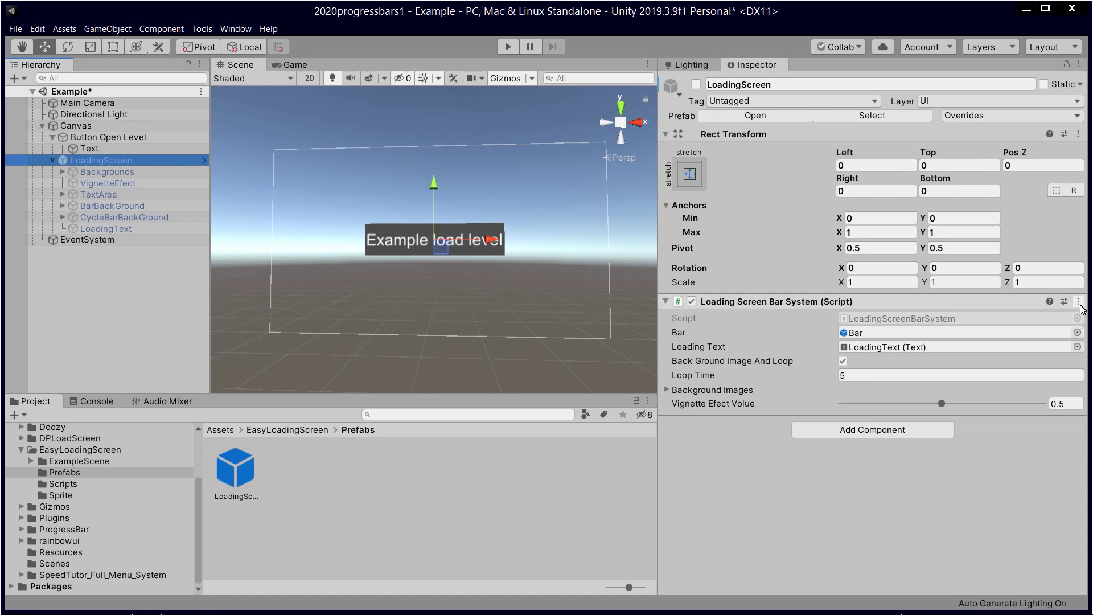
left_click(911, 319)
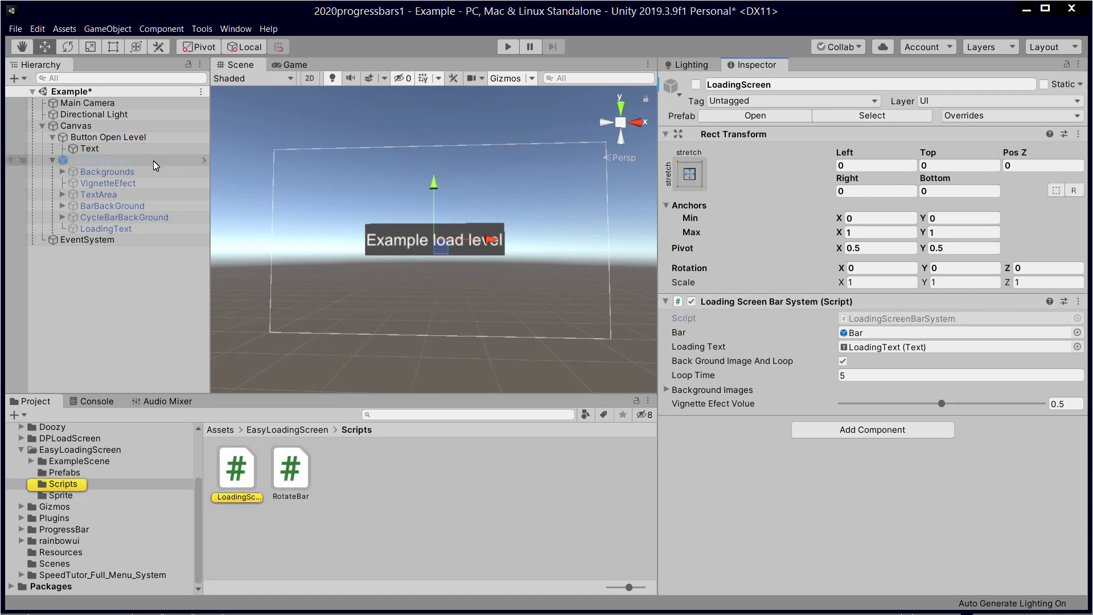
Step: Confirm Button Open Level's On Click still calls LoadingScreenBarSystem > loadingScreen (int)
left_click(135, 162)
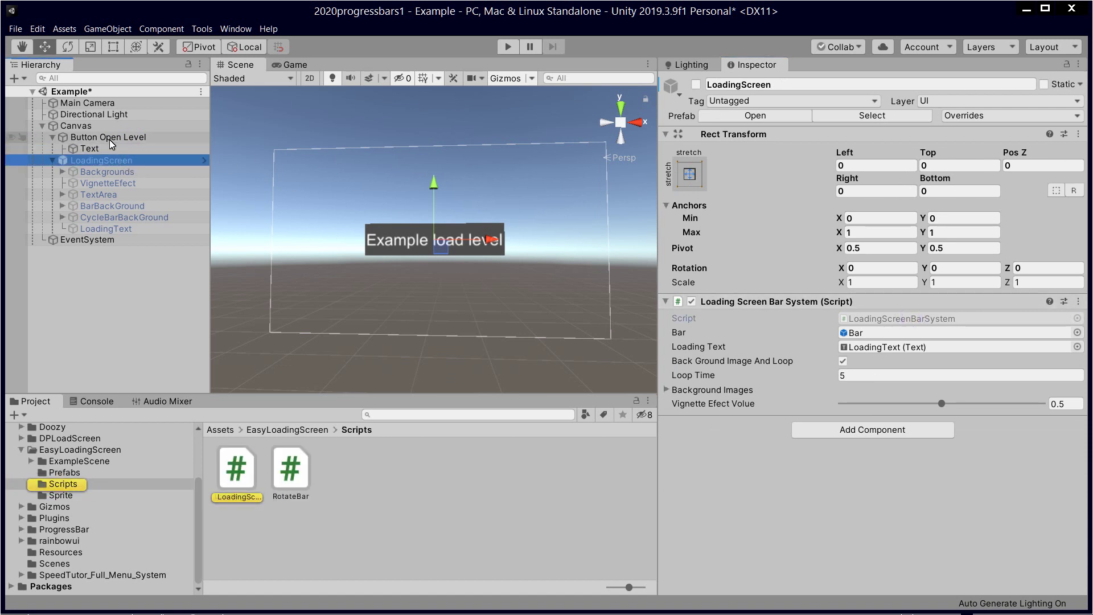
left_click(109, 138)
scroll(1012, 378, "down", 8)
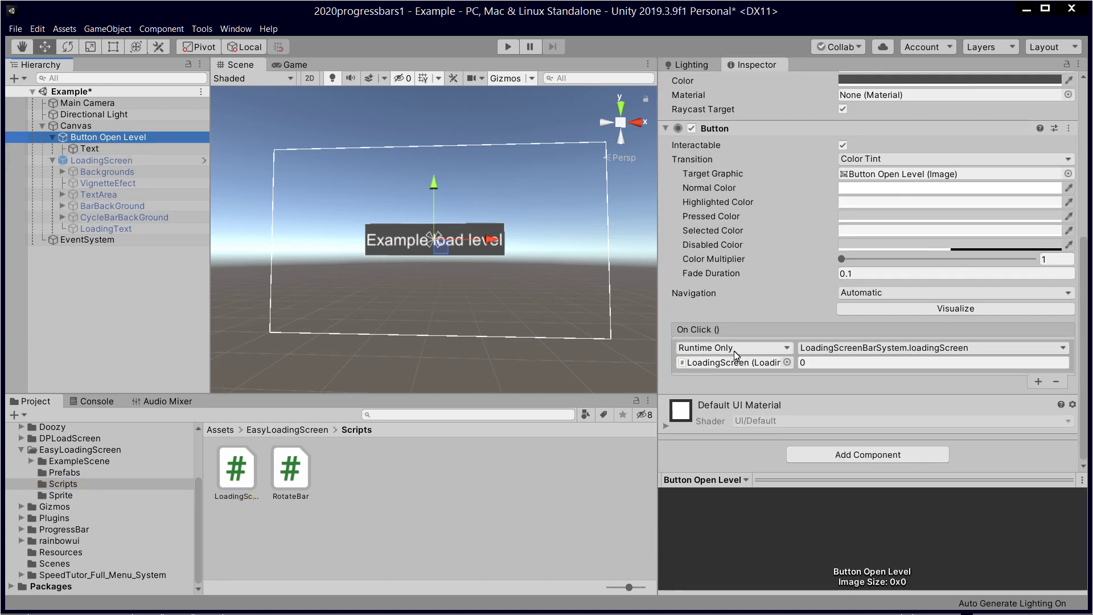
left_click(925, 348)
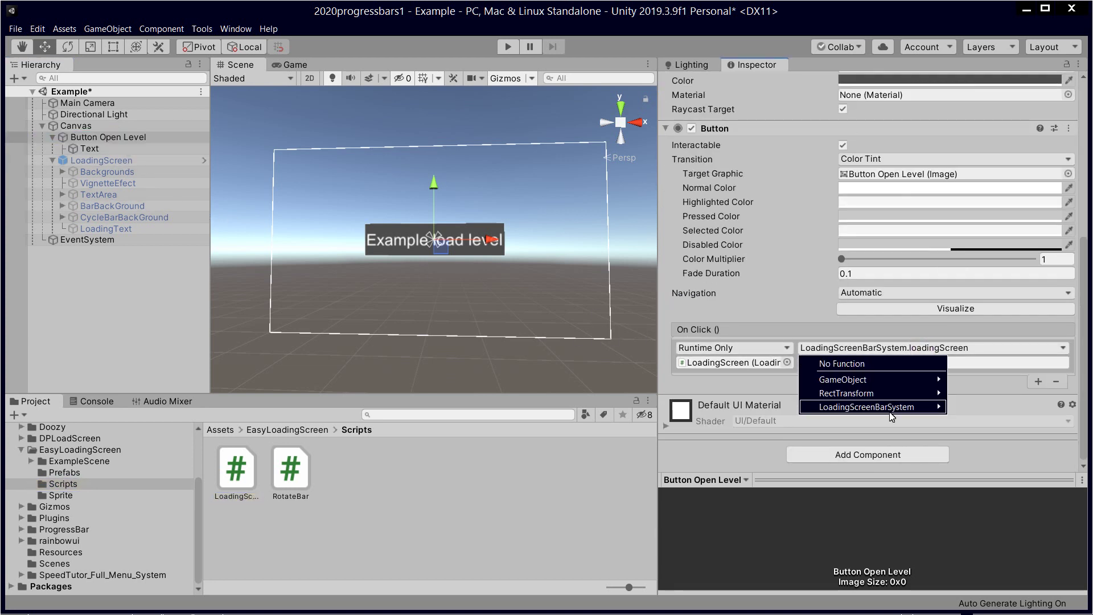
mouse_move(889, 408)
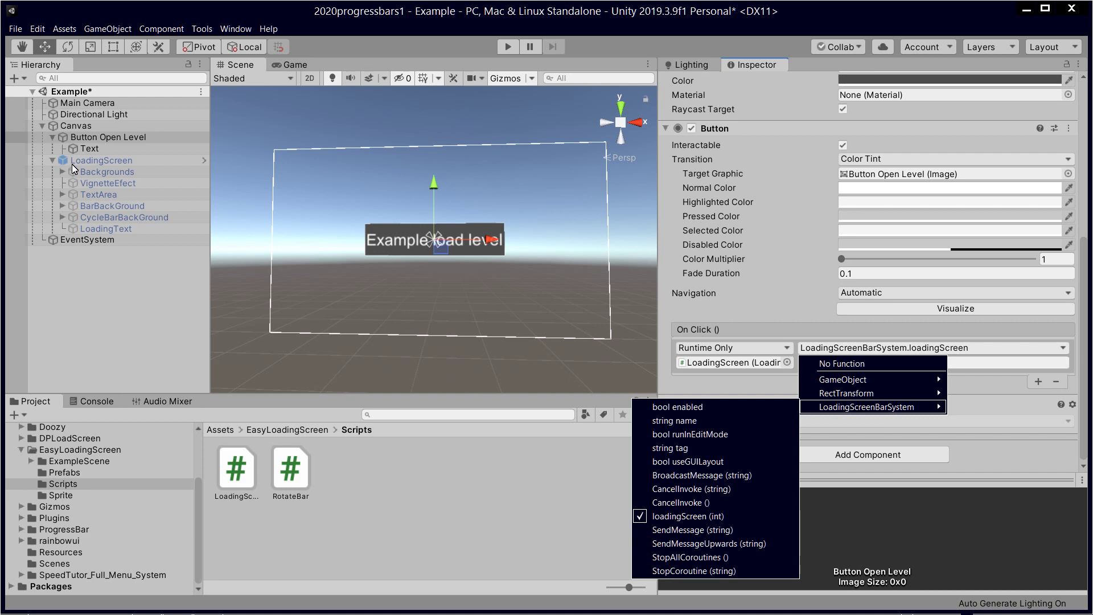
left_click(80, 160)
Step: Compare the LoadingScreen and Text objects, then browse the Assets Scenes folder
left_click(89, 161)
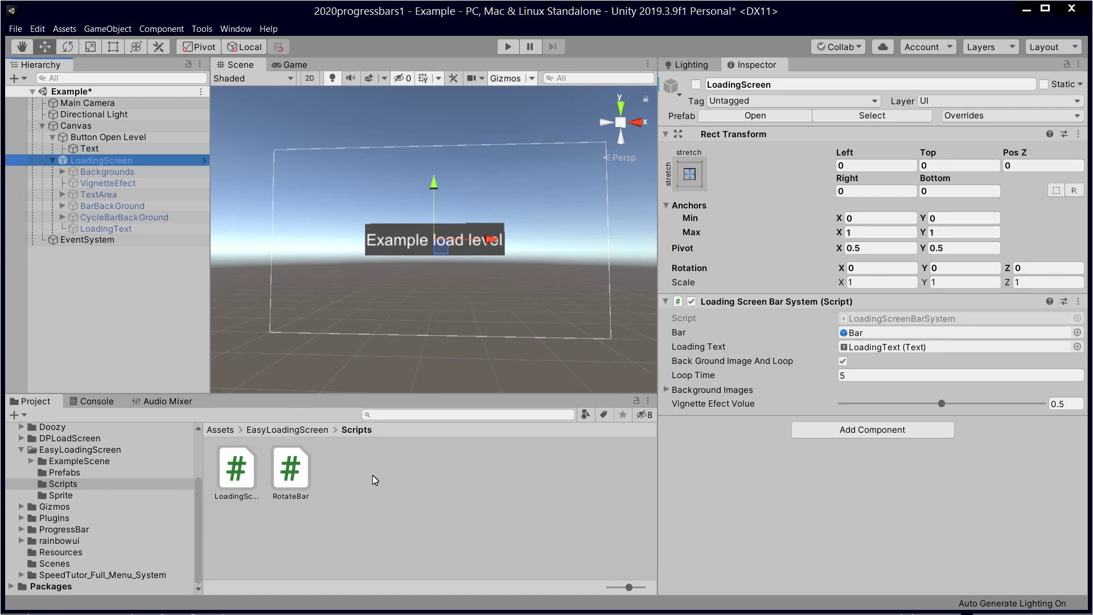
left_click(86, 149)
left_click(107, 161)
left_click(107, 149)
left_click(114, 161)
left_click(55, 564)
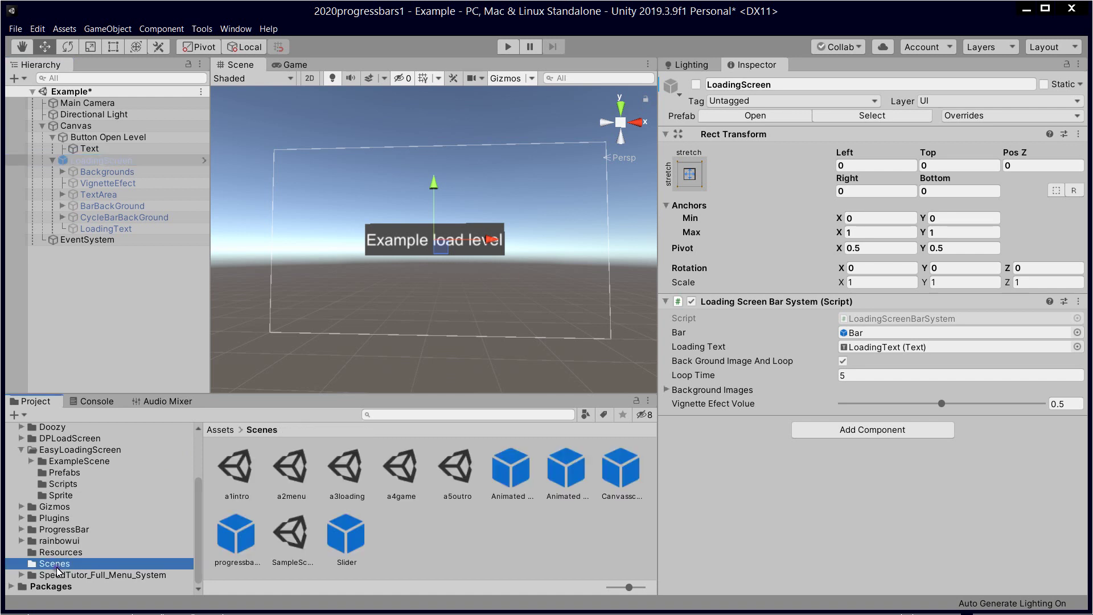
Step: Open the a2menu scene from Assets > Scenes, answering the modified-scenes prompt
left_click(340, 473)
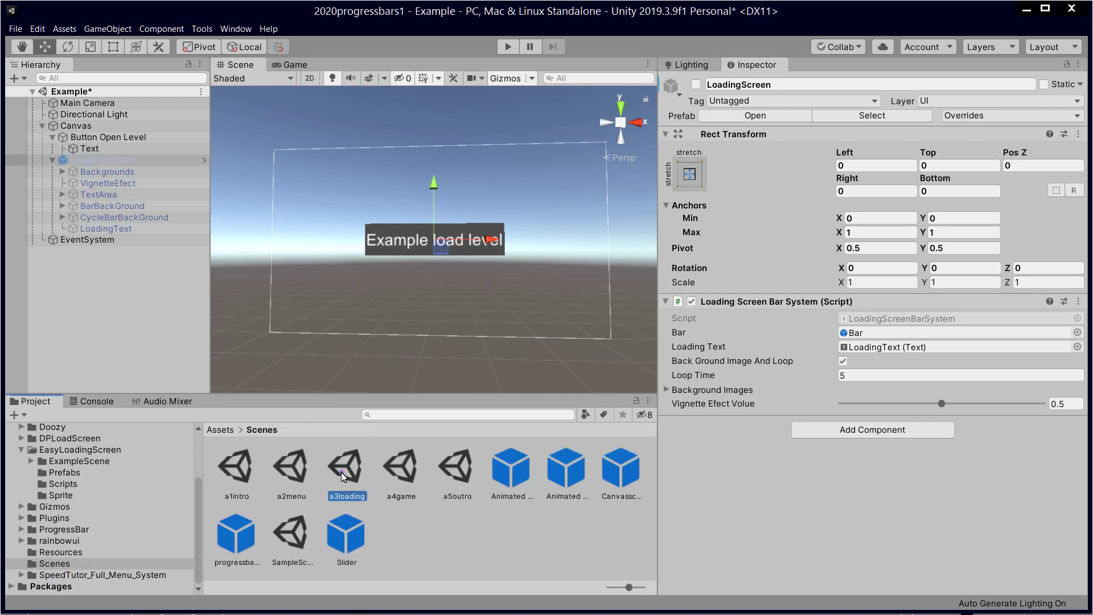
double_click(289, 476)
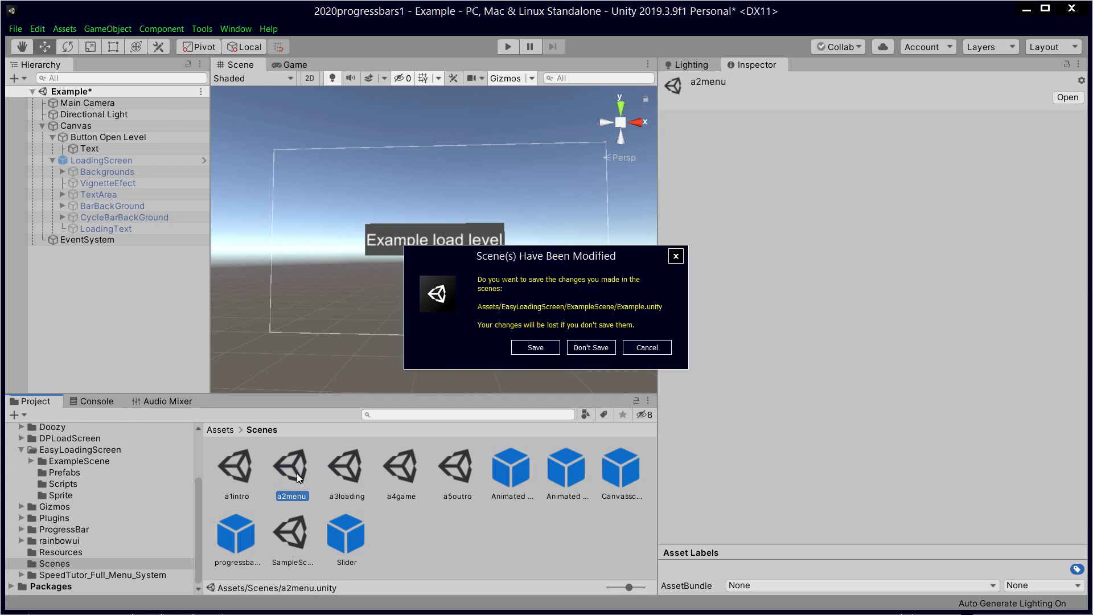
left_click(534, 351)
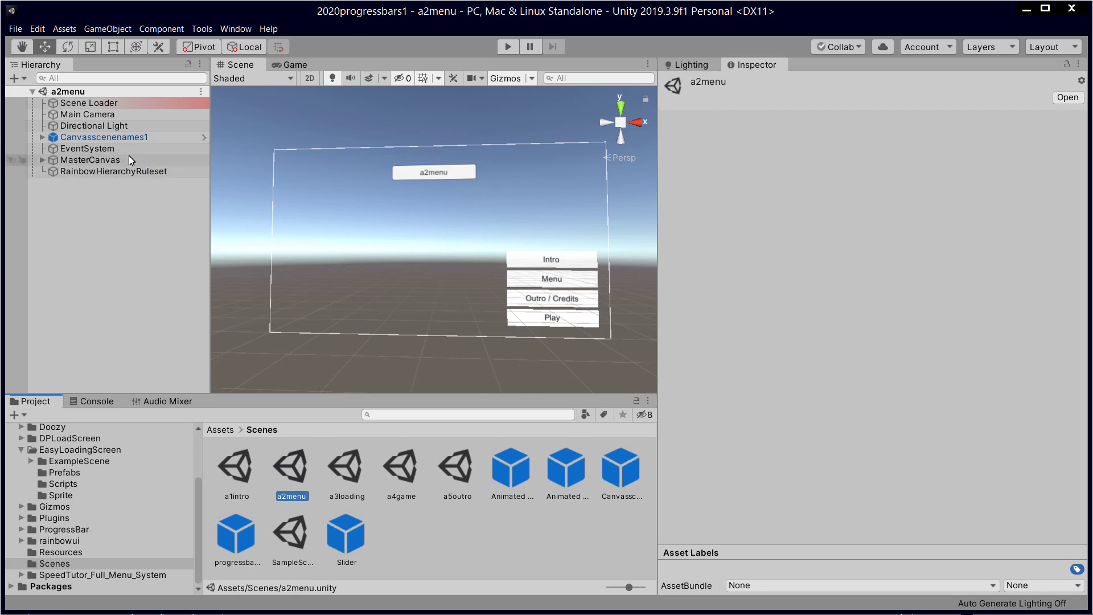
Step: Rename the Button under Canvasscenenames1 to 'Button title' and select its Text child
left_click(40, 137)
left_click(86, 148)
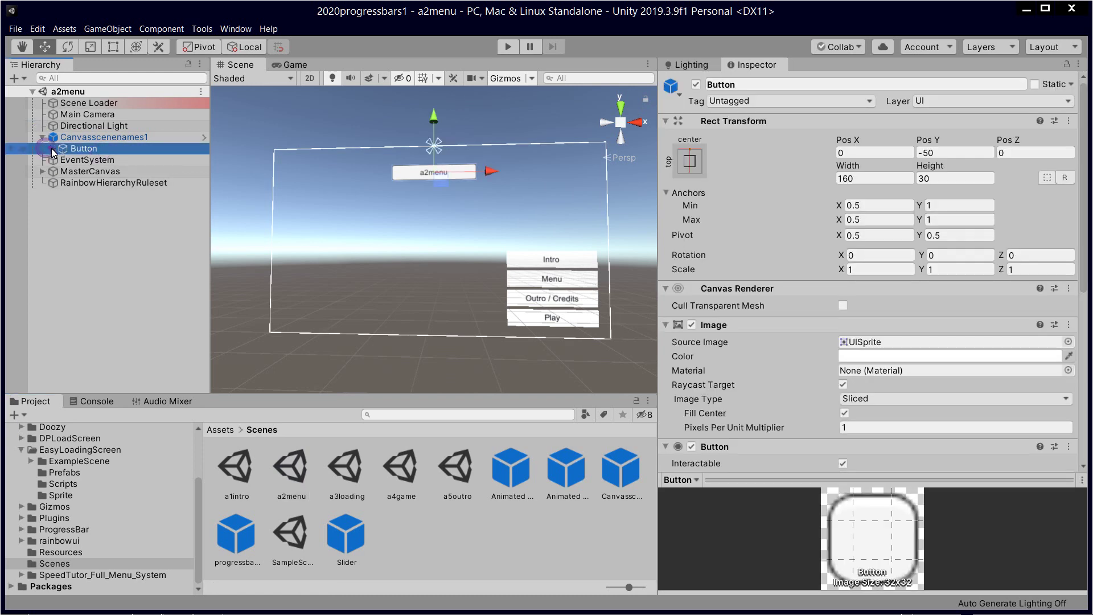
left_click(52, 148)
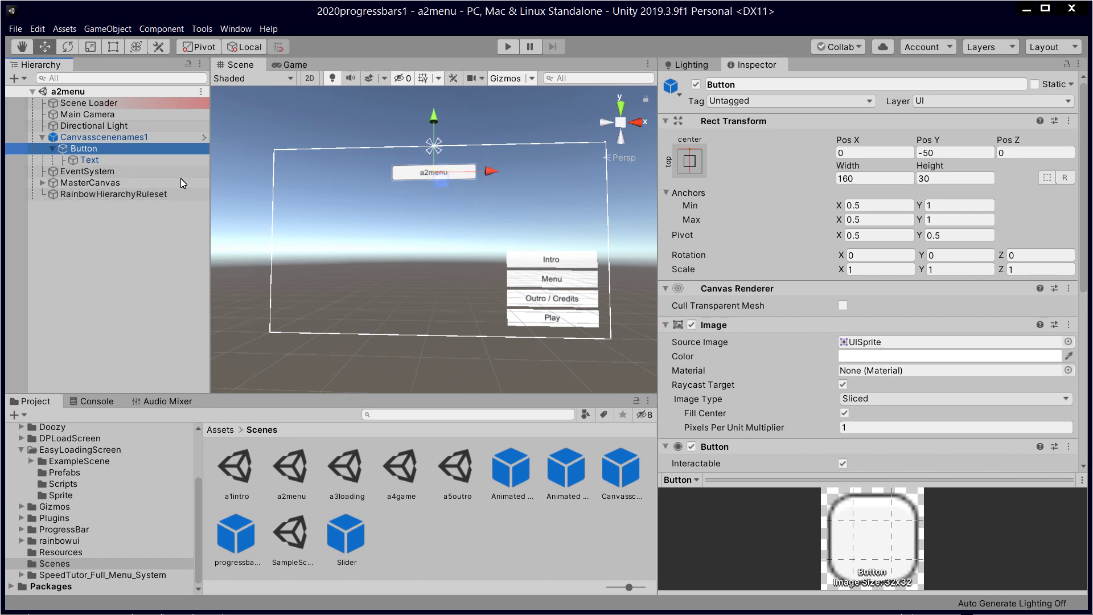
left_click(108, 150)
left_click(118, 150)
type("title")
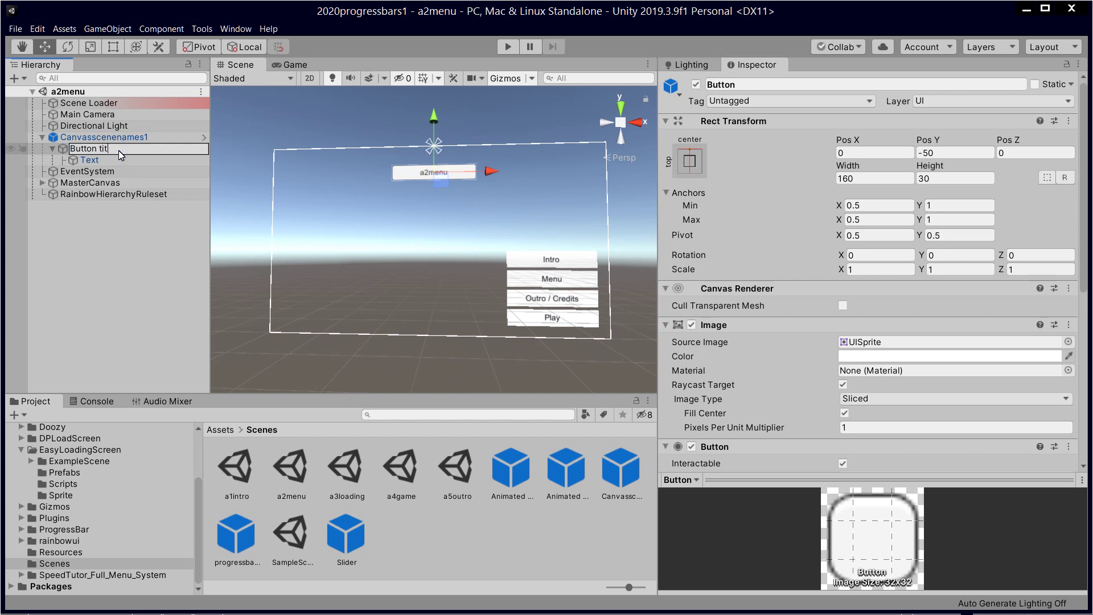
key("Return")
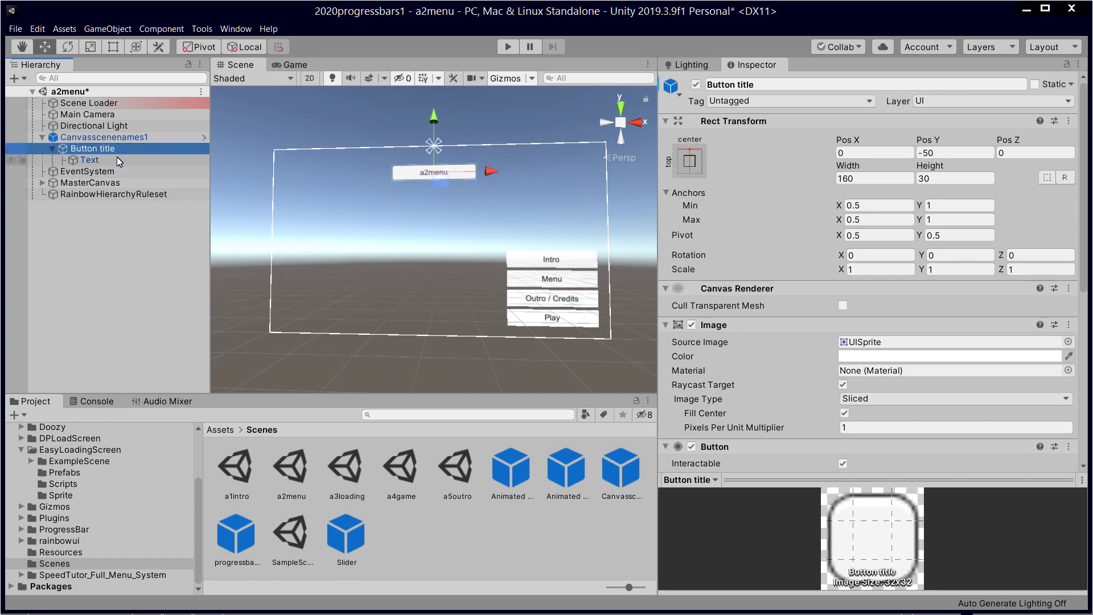
left_click(113, 156)
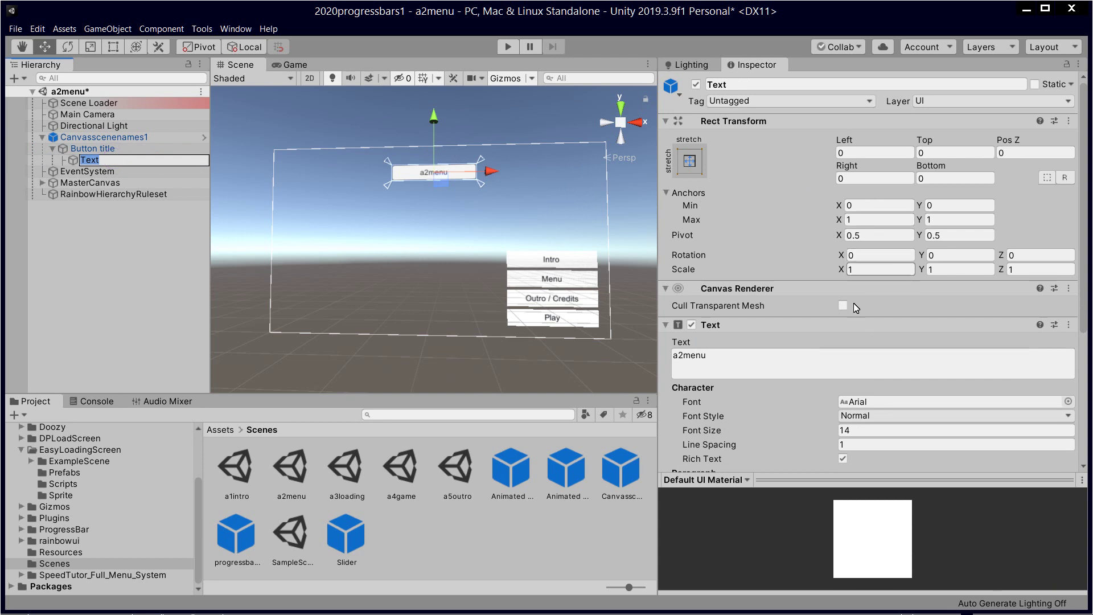
Step: Change the button's label text to read 'a2menu test load'
left_click(755, 358)
left_click(753, 367)
type("test load")
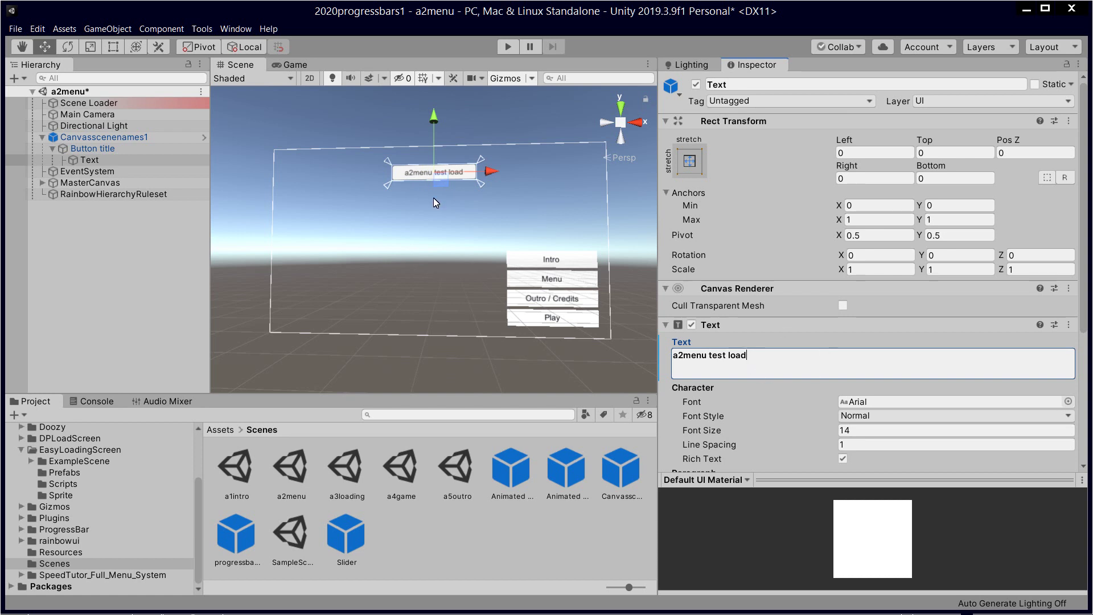
scroll(749, 247, "down", 3)
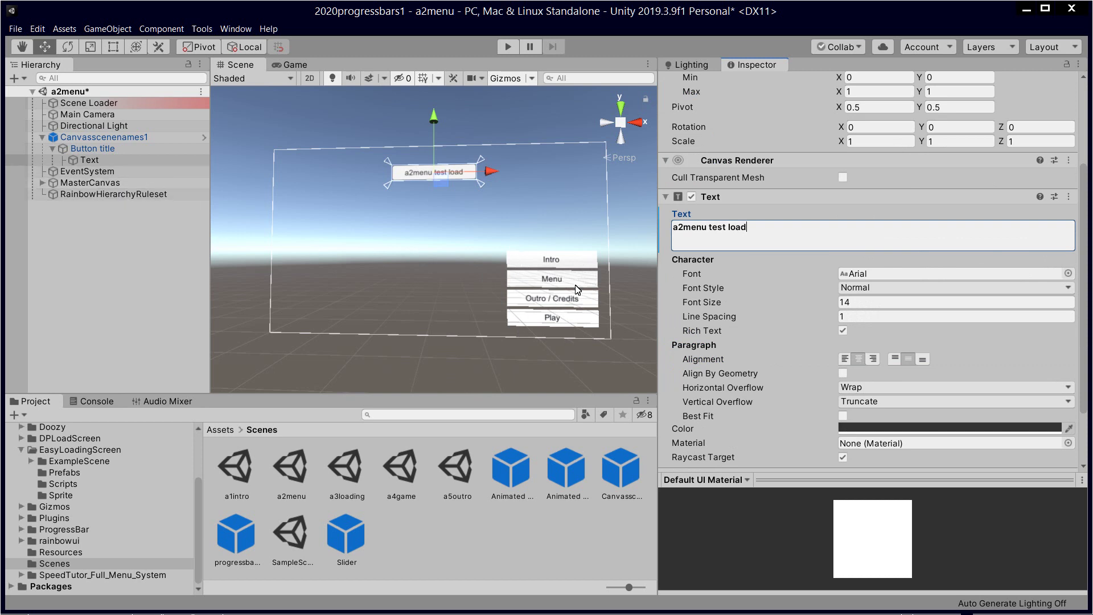
left_click(770, 279)
Step: Select Button title and bring its empty On Click () list into view
scroll(770, 279, "down", 2)
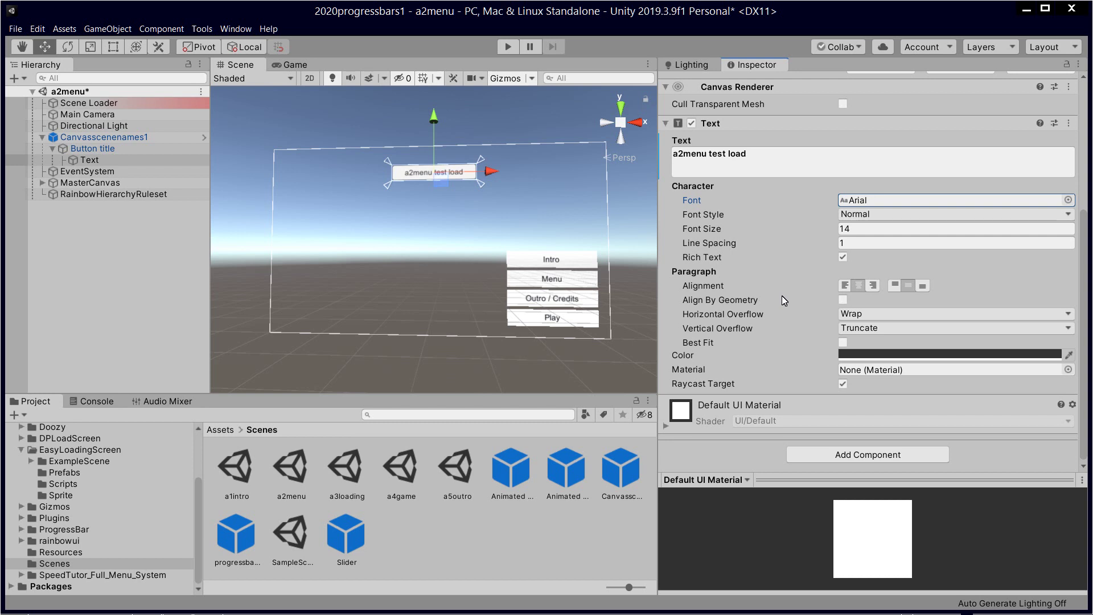
scroll(782, 297, "up", 5)
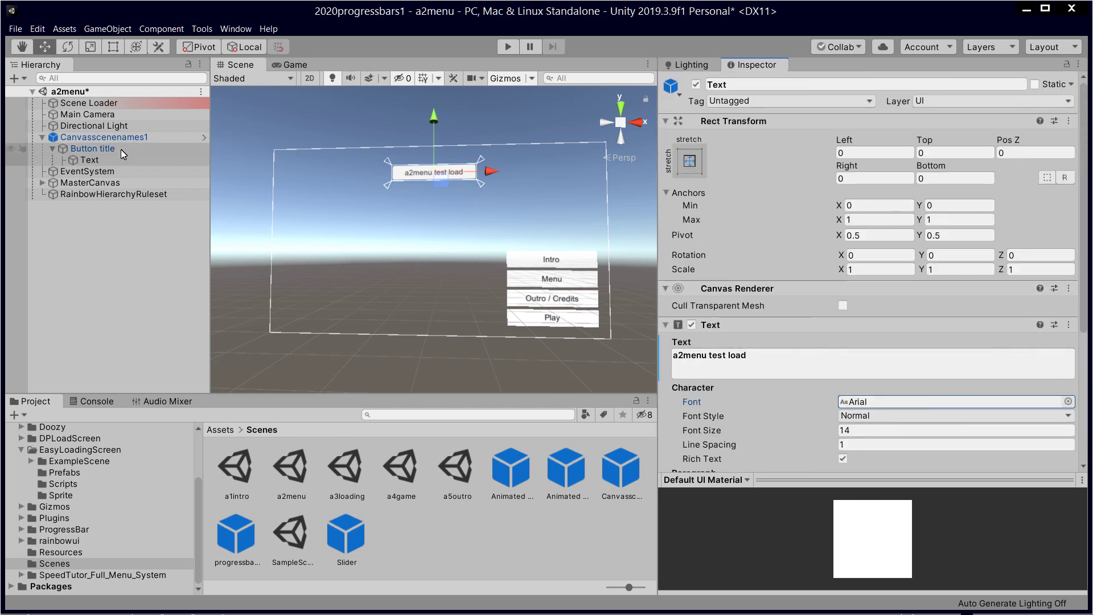
left_click(83, 148)
left_click(111, 159)
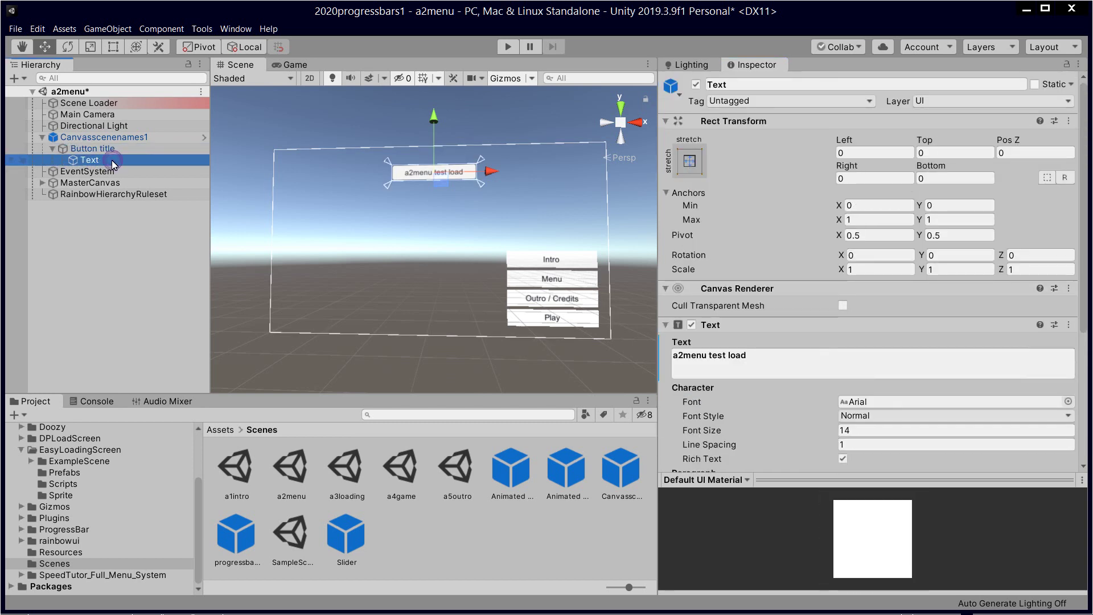
left_click(111, 151)
left_click(107, 161)
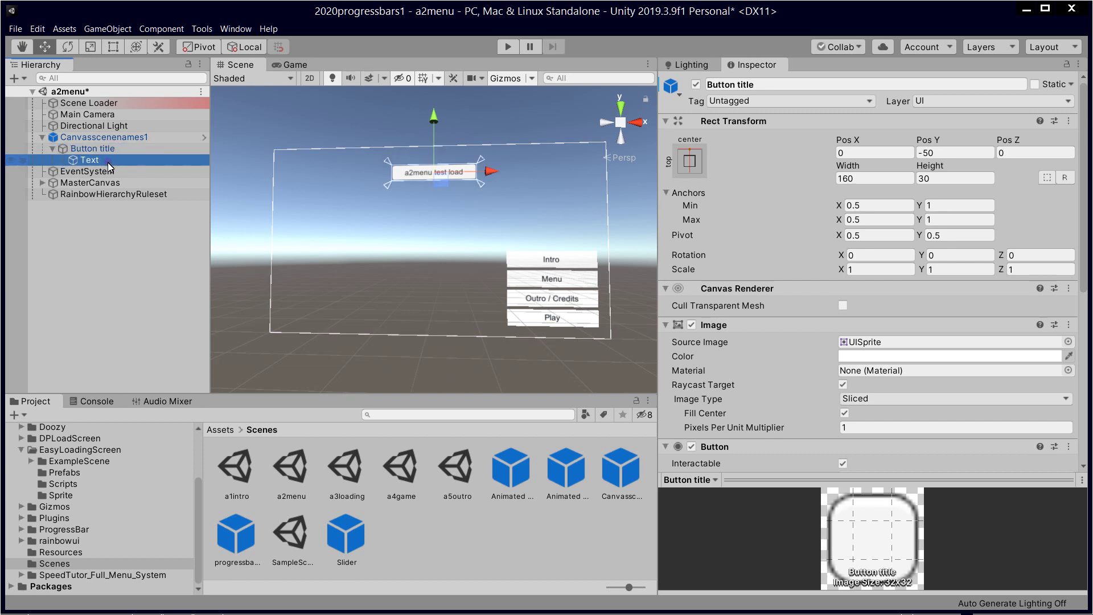
left_click(112, 150)
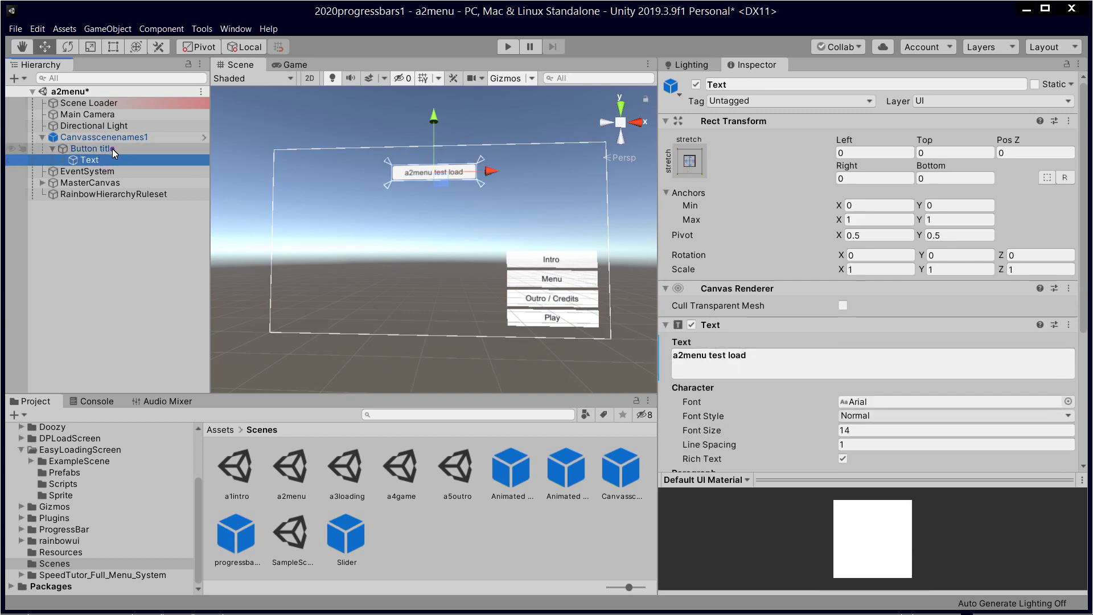
scroll(737, 351, "down", 5)
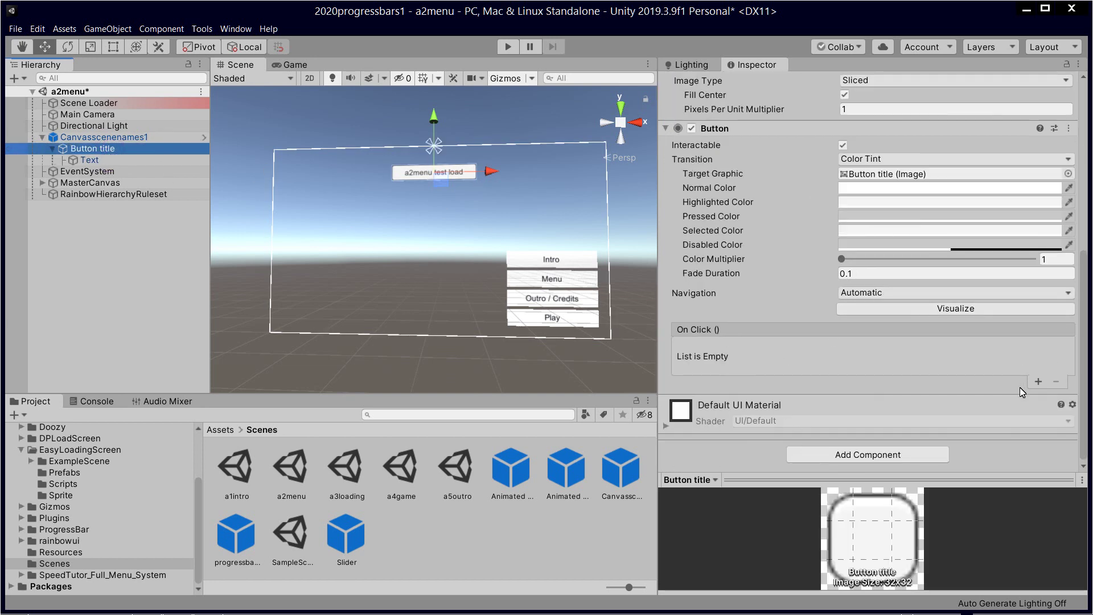
Step: Add a blank On Click entry, then try dragging the LoadingScreen prefab into the Hierarchy
left_click(1037, 381)
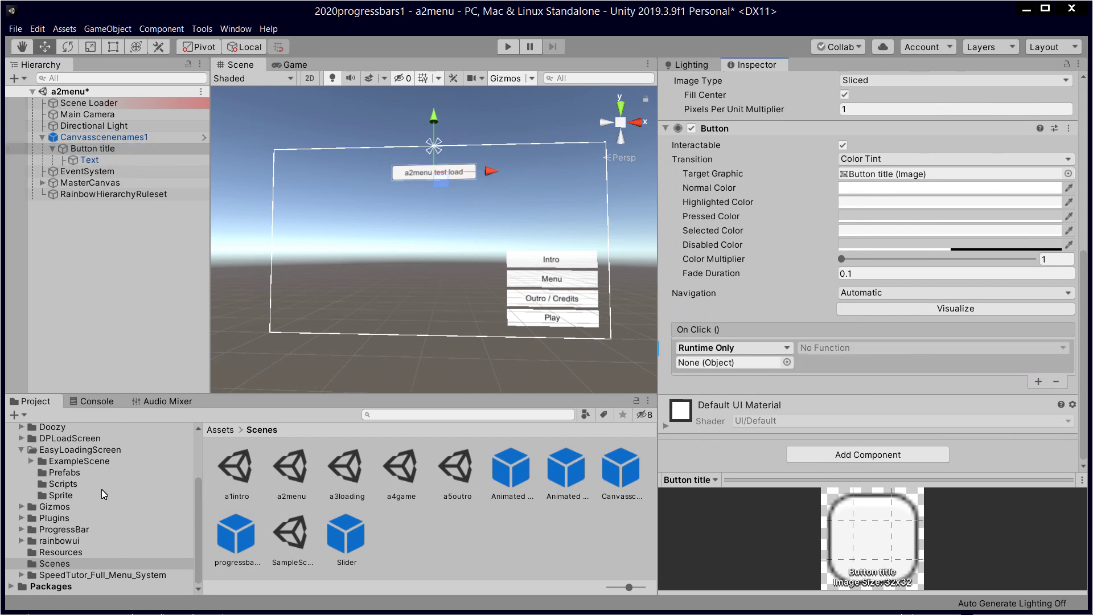
left_click(85, 449)
double_click(278, 470)
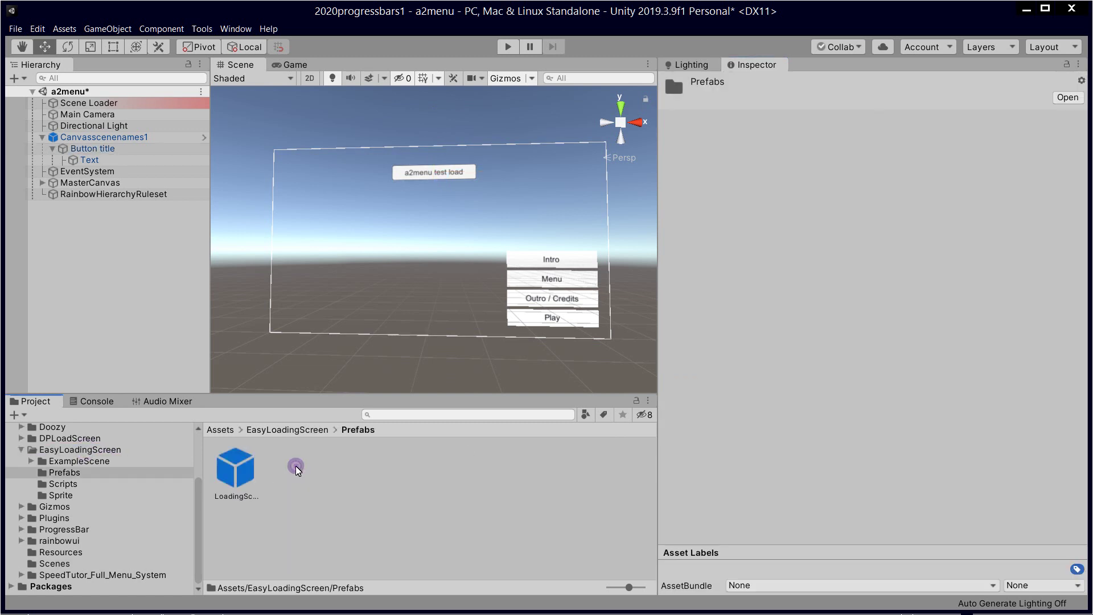
left_click_drag(235, 468, 137, 144)
left_click(588, 353)
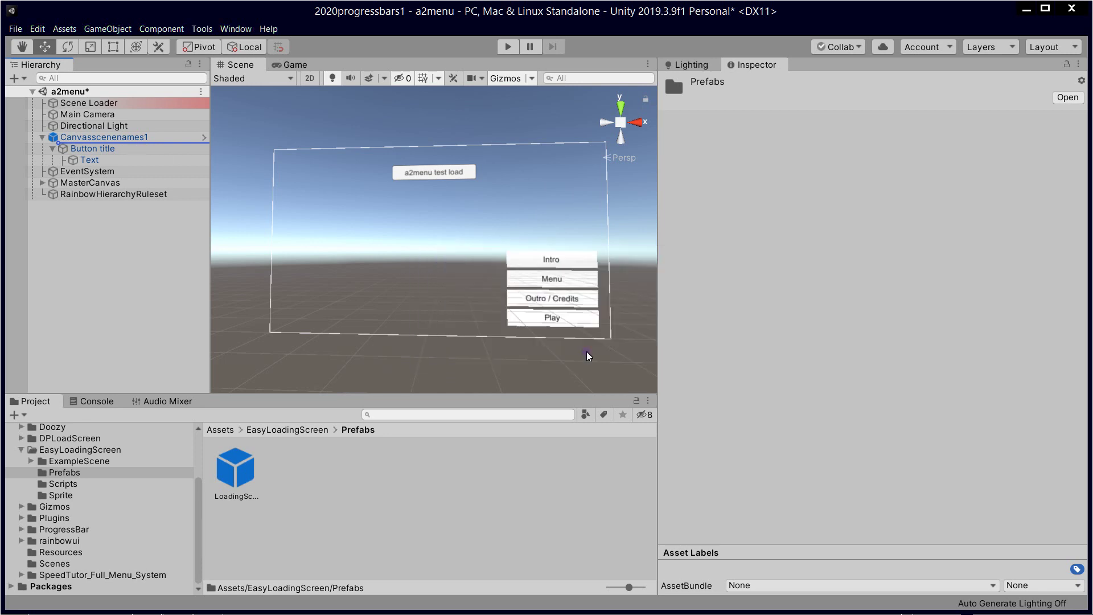
Step: Place the LoadingScreen prefab inside Canvasscenenames1 and view the Button's components
left_click_drag(233, 469, 103, 114)
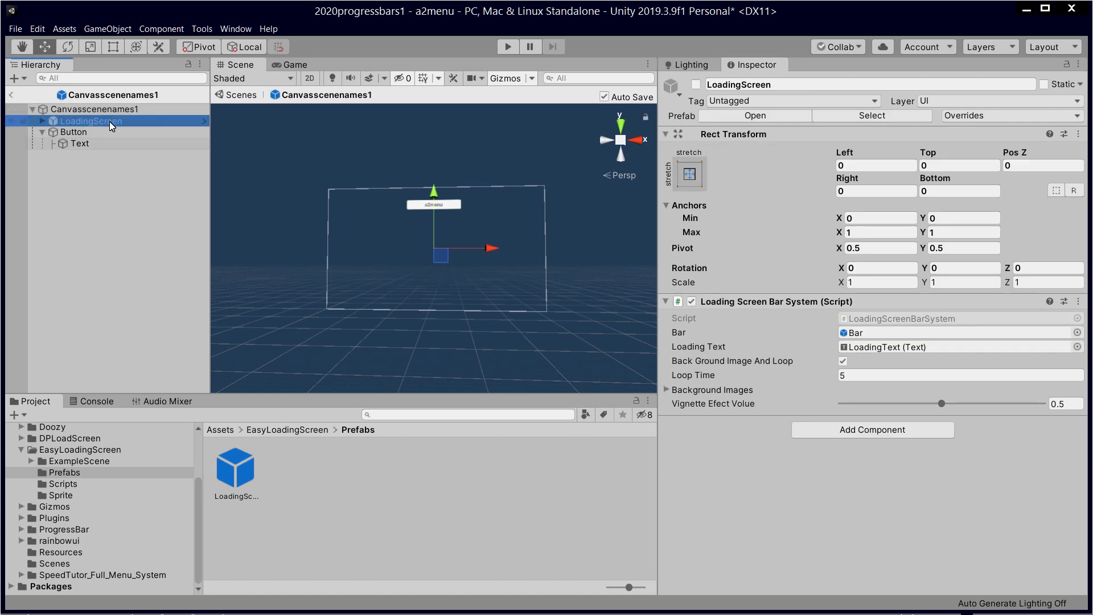
left_click(93, 133)
scroll(735, 401, "down", 6)
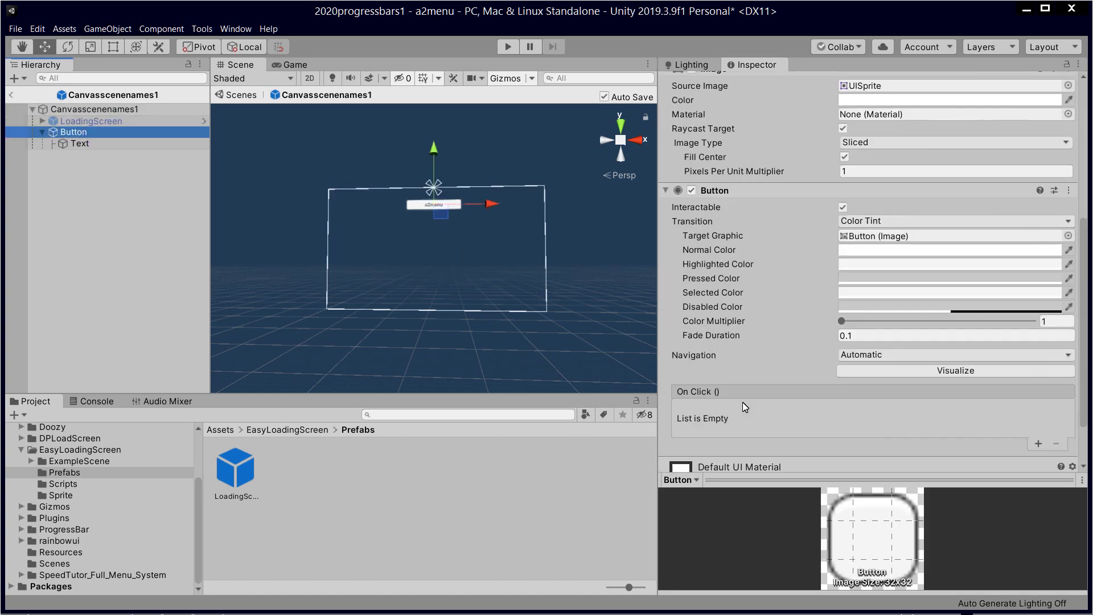
scroll(791, 388, "up", 3)
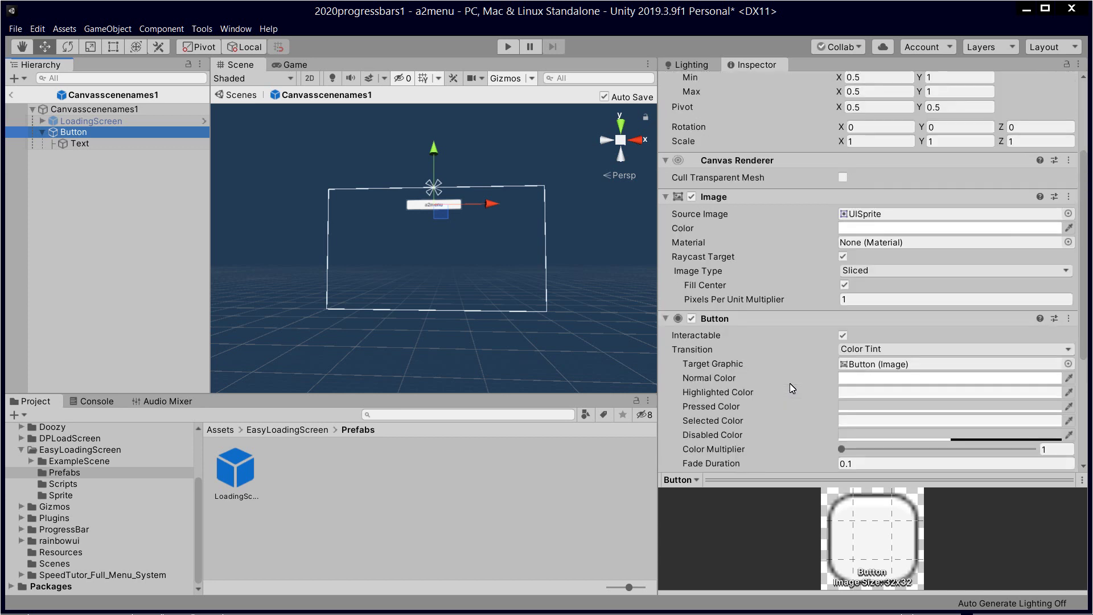
scroll(791, 388, "down", 3)
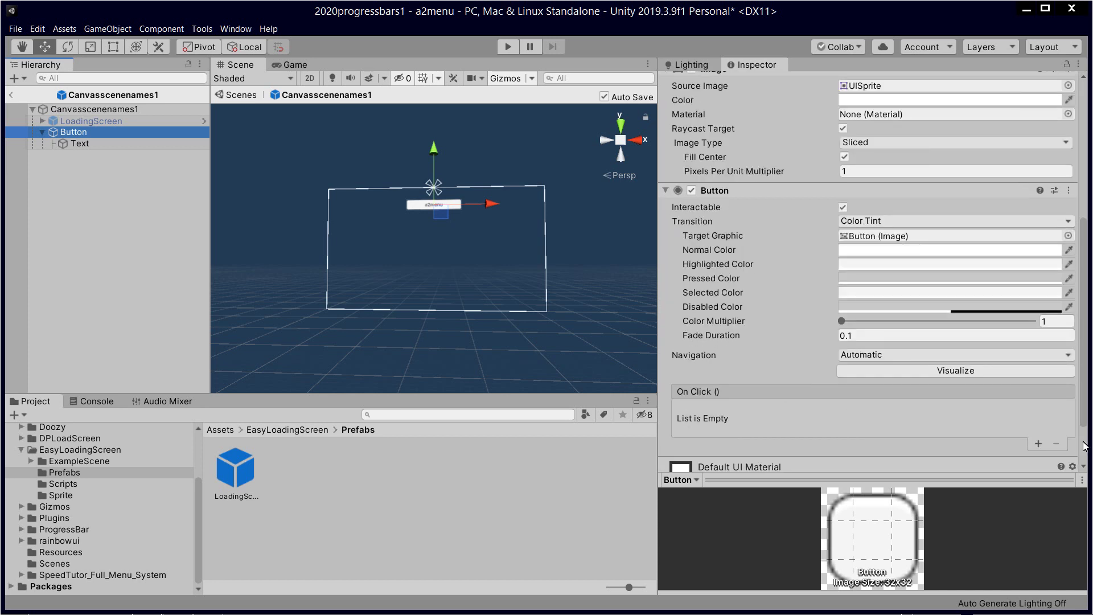
Step: Add an On Click entry targeting LoadingScreen that calls LoadingScreenBarSystem.loadingScreen with value 0
left_click(1038, 444)
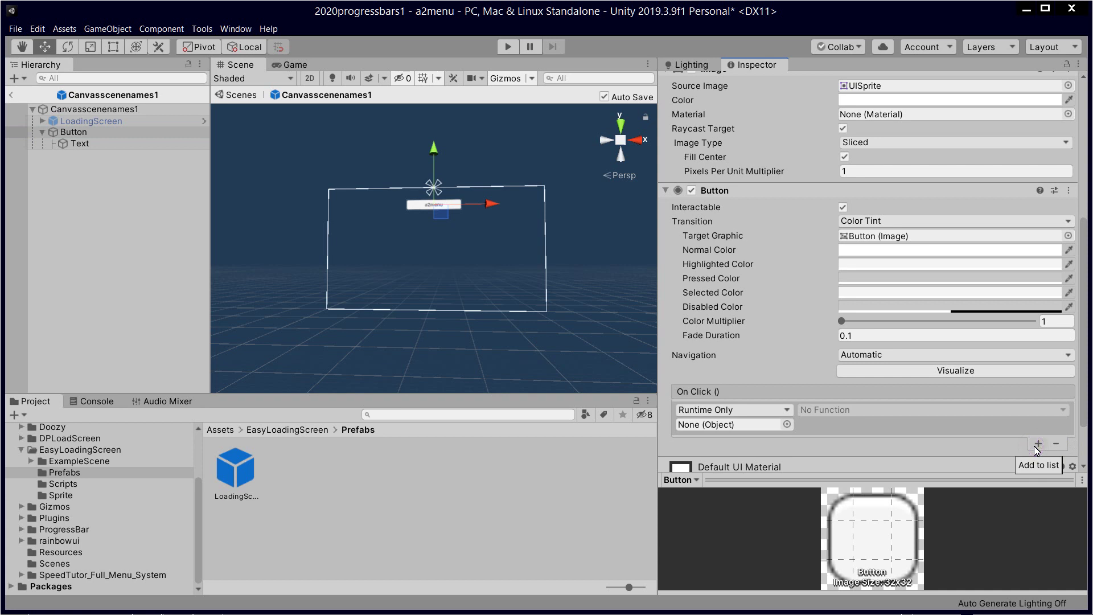
left_click_drag(109, 129, 737, 424)
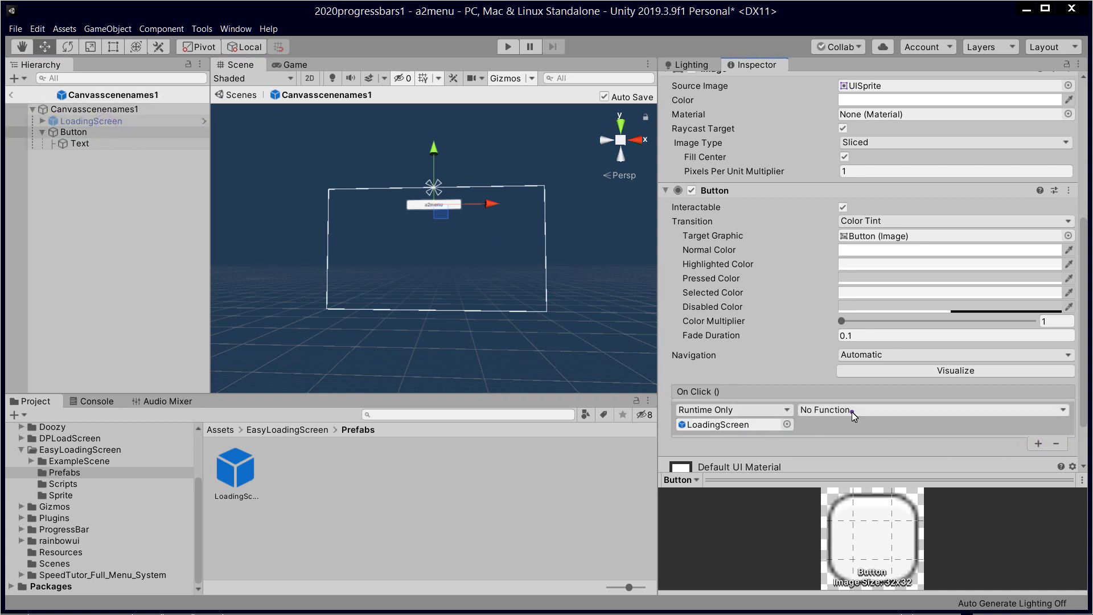
left_click(851, 410)
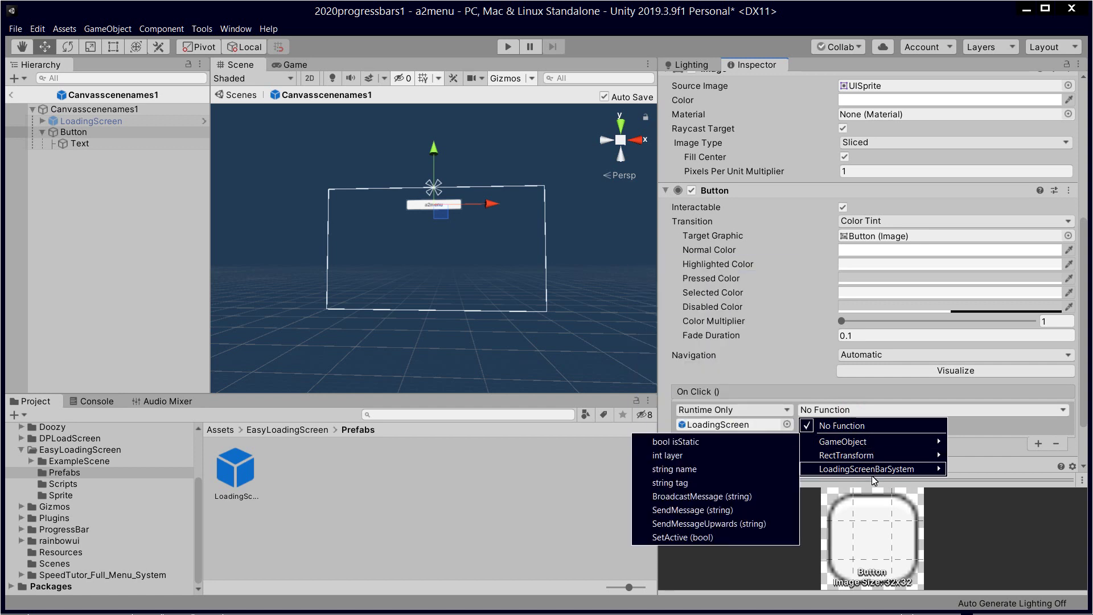
mouse_move(874, 480)
left_click(728, 419)
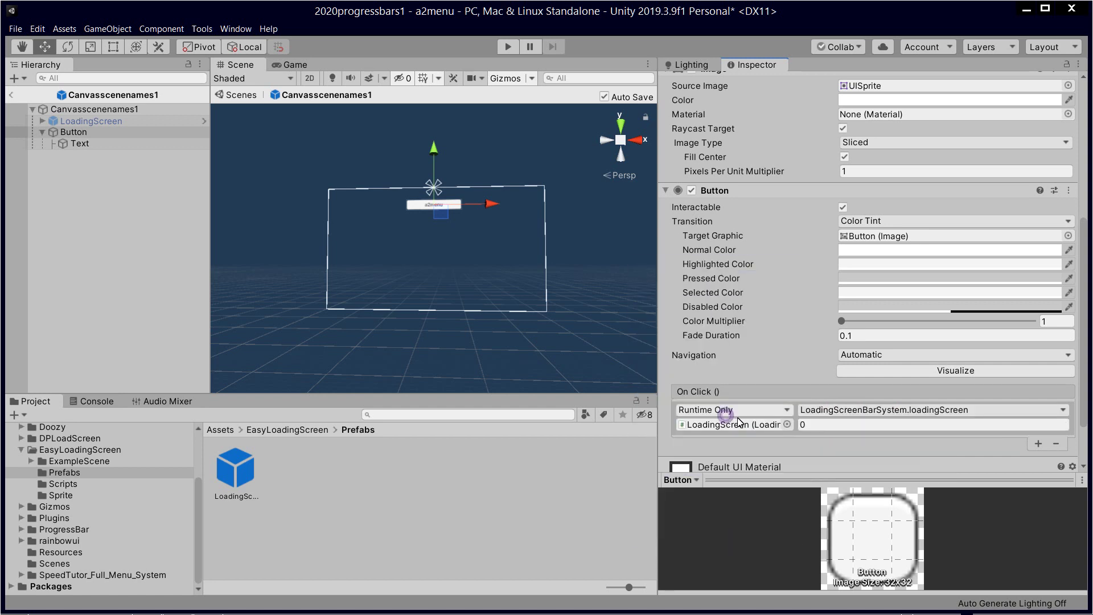
left_click(827, 425)
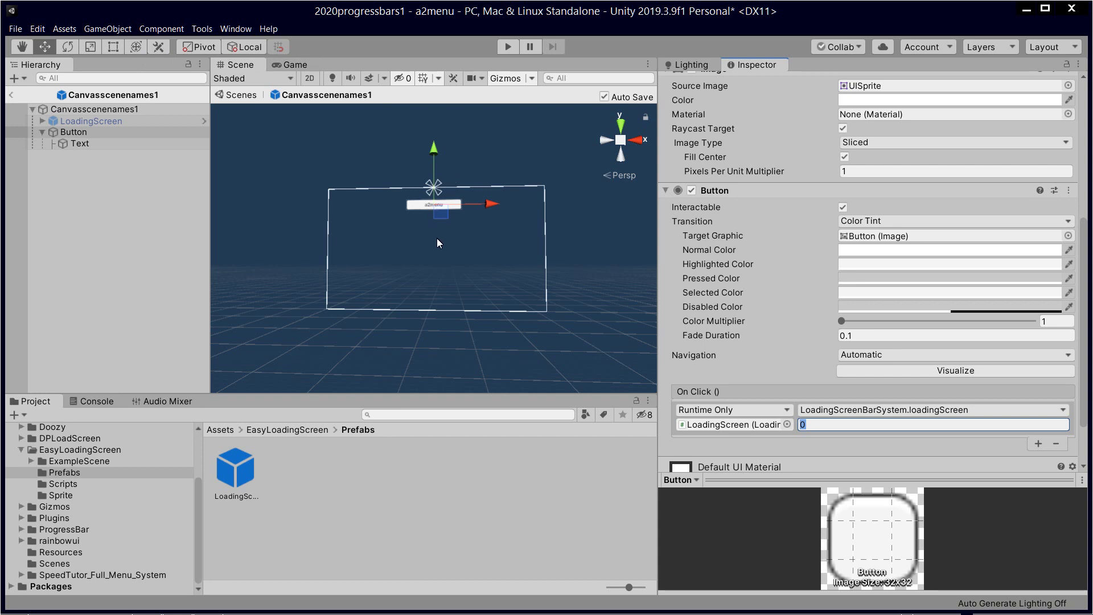
left_click(87, 143)
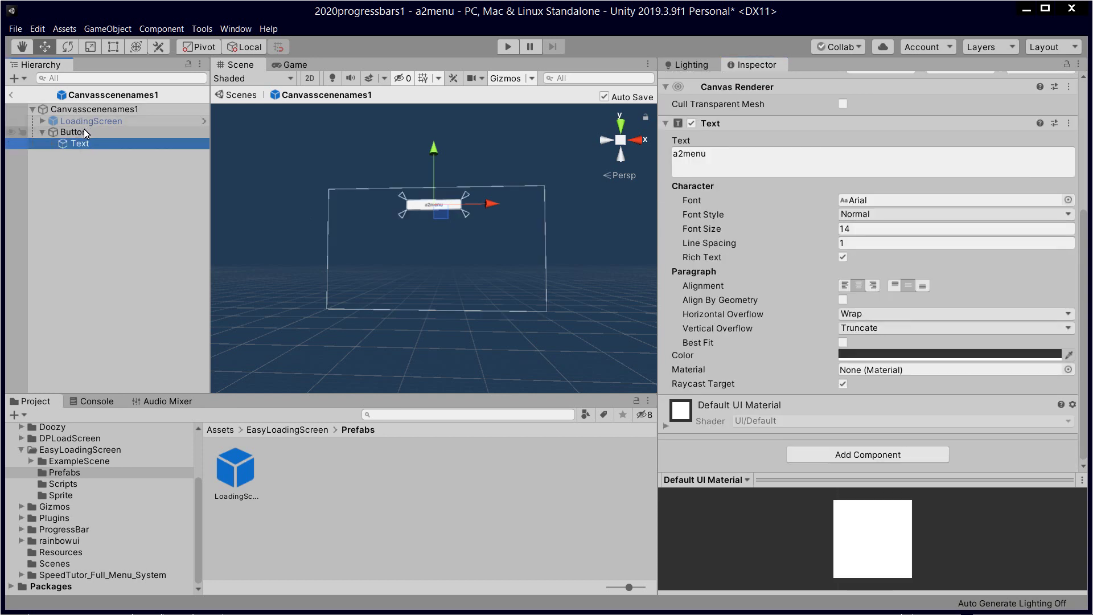
left_click(16, 28)
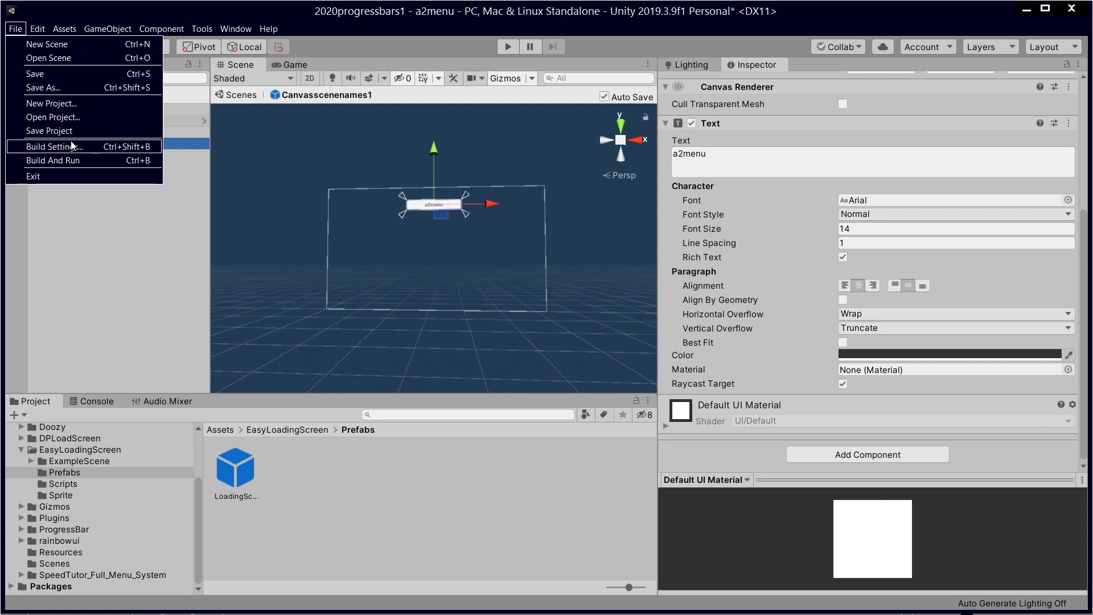
left_click(73, 143)
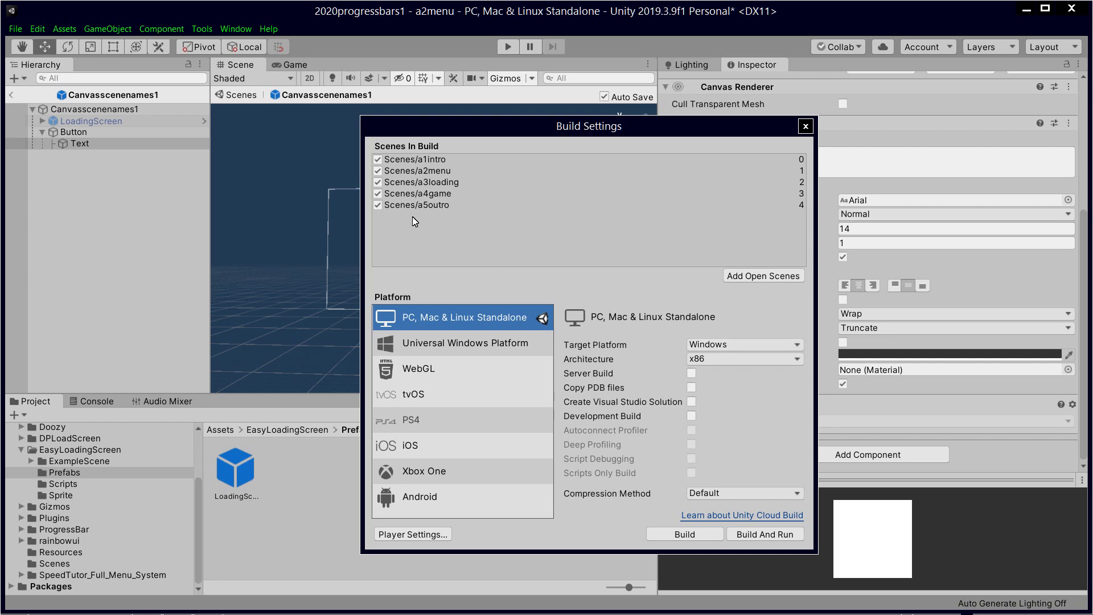
left_click(805, 126)
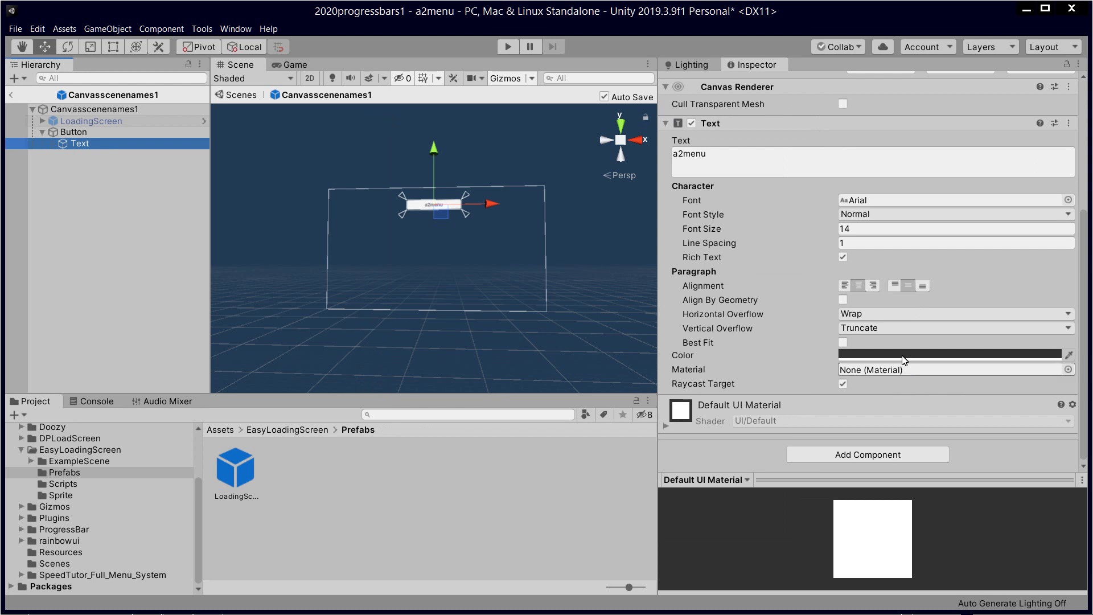
left_click(105, 132)
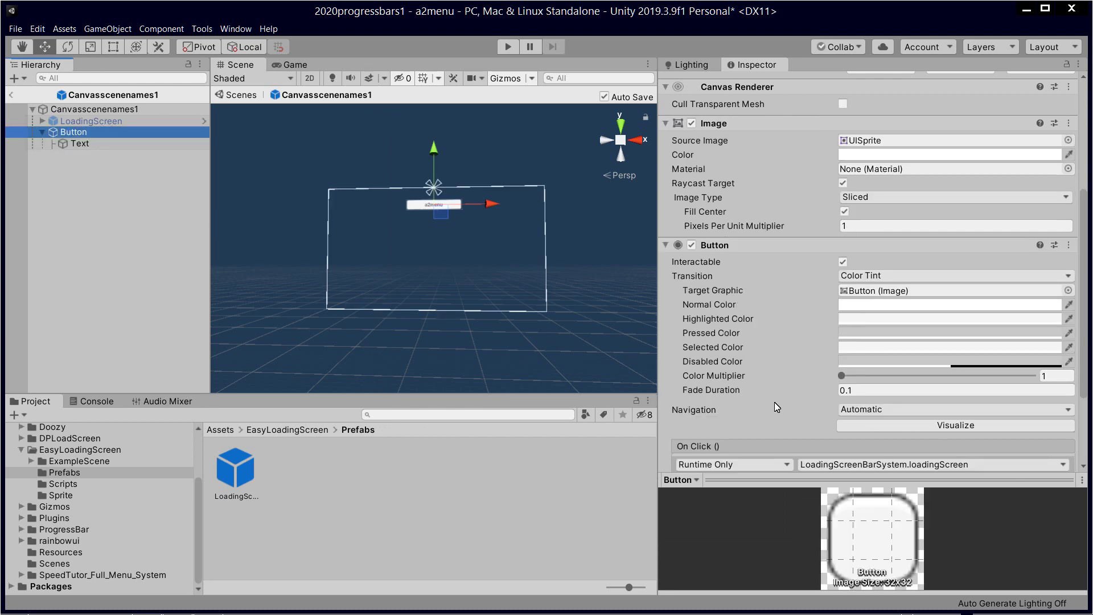
Step: Change the On Click loadingScreen argument to 4 and start play mode
scroll(884, 412, "down", 4)
left_click(838, 363)
type("4")
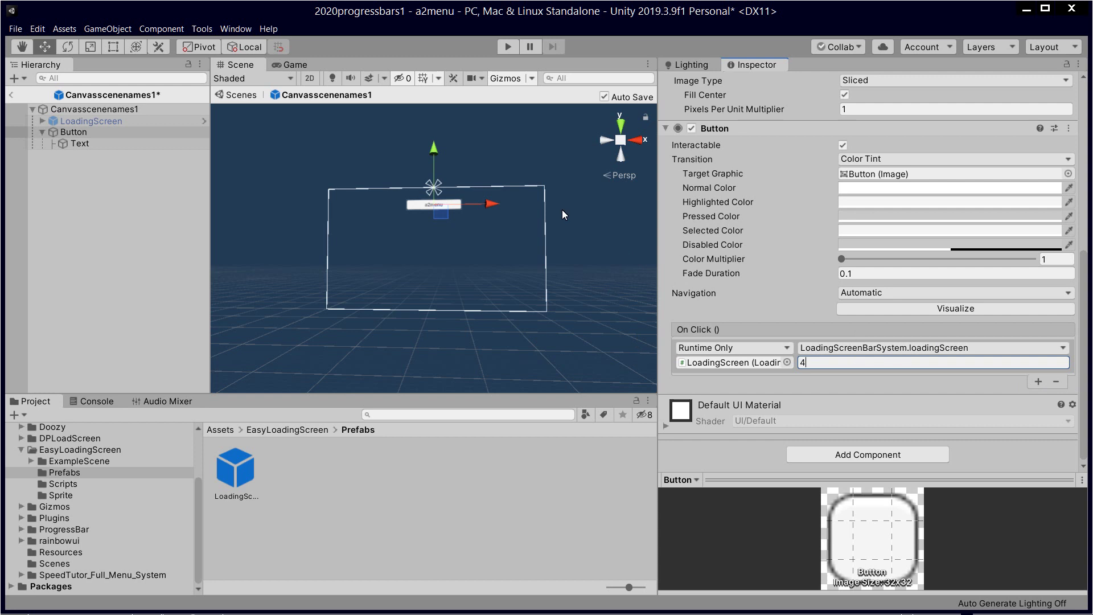
left_click(504, 52)
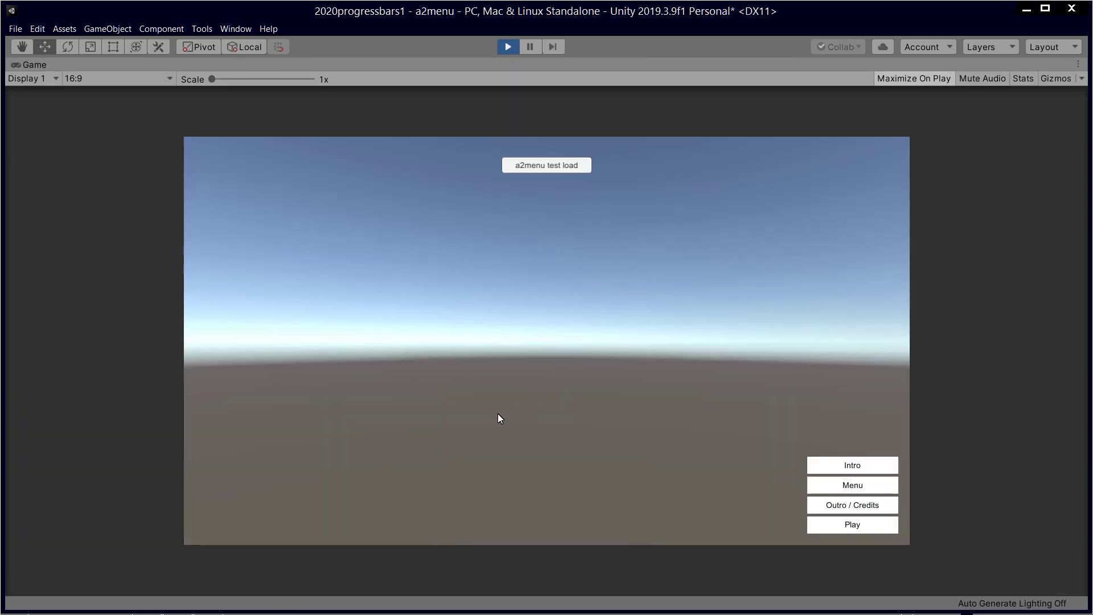
Step: Try the a2menu test load button in the Game view, then stop play mode
left_click(553, 163)
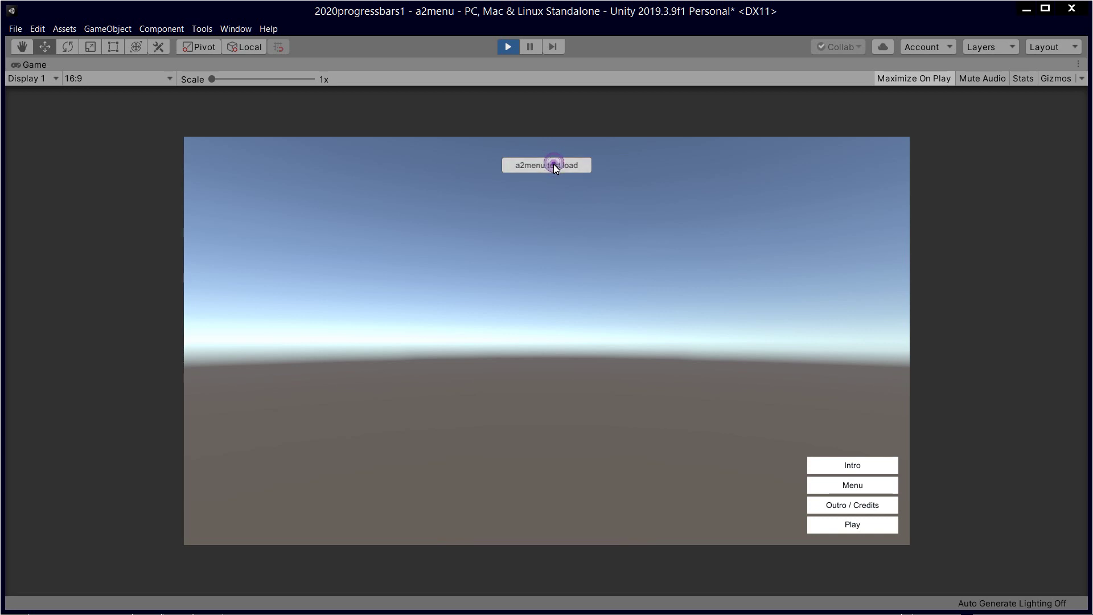
left_click(507, 48)
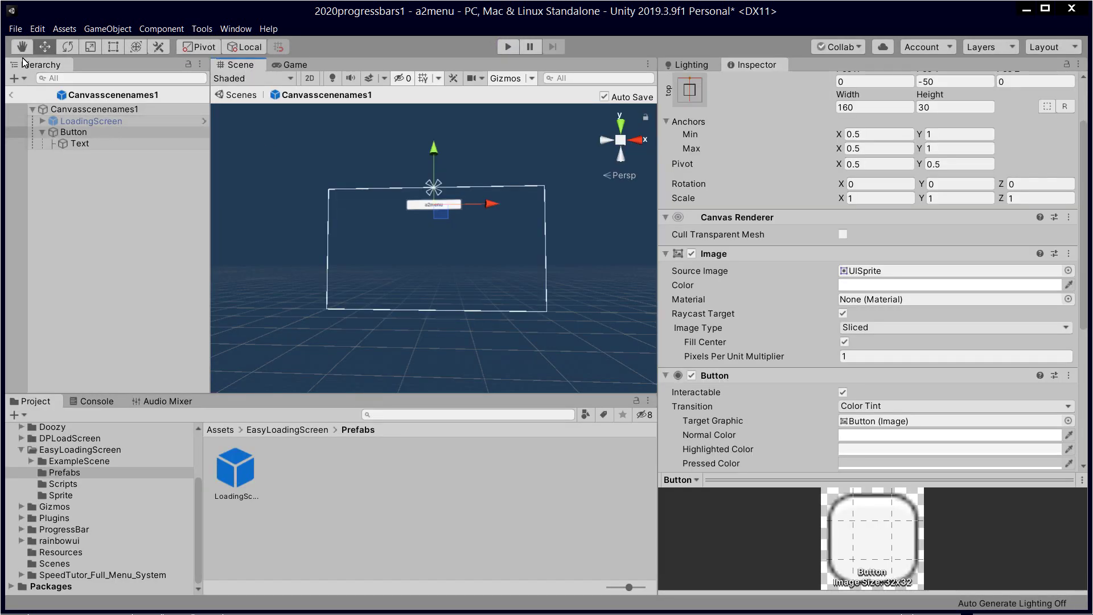
Step: Return to the a2menu scene and select the Button title object under Canvasscenenames1
left_click(10, 95)
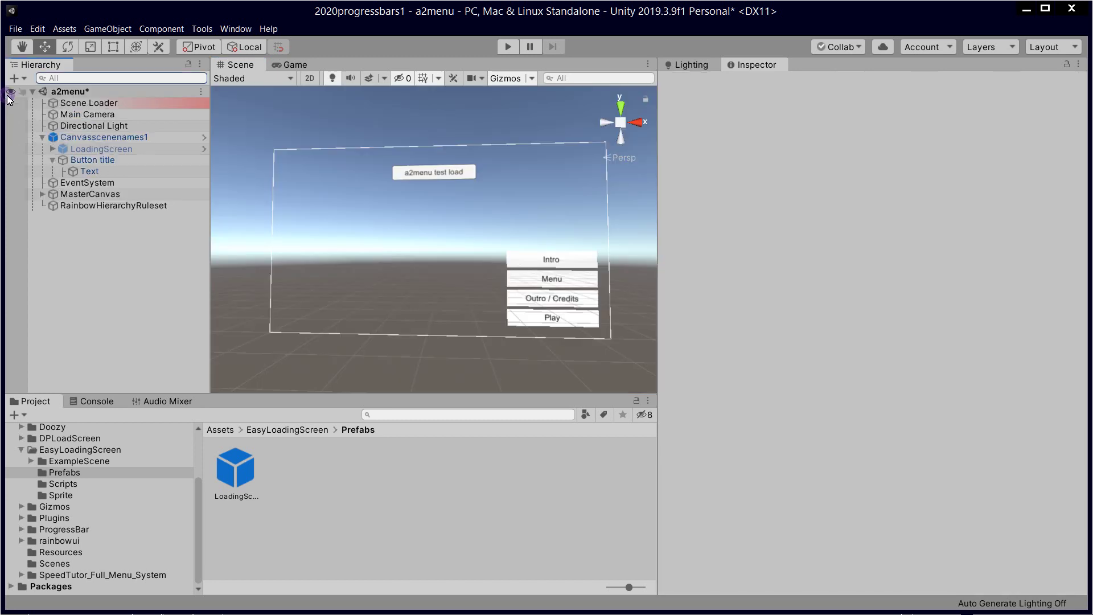
left_click(158, 137)
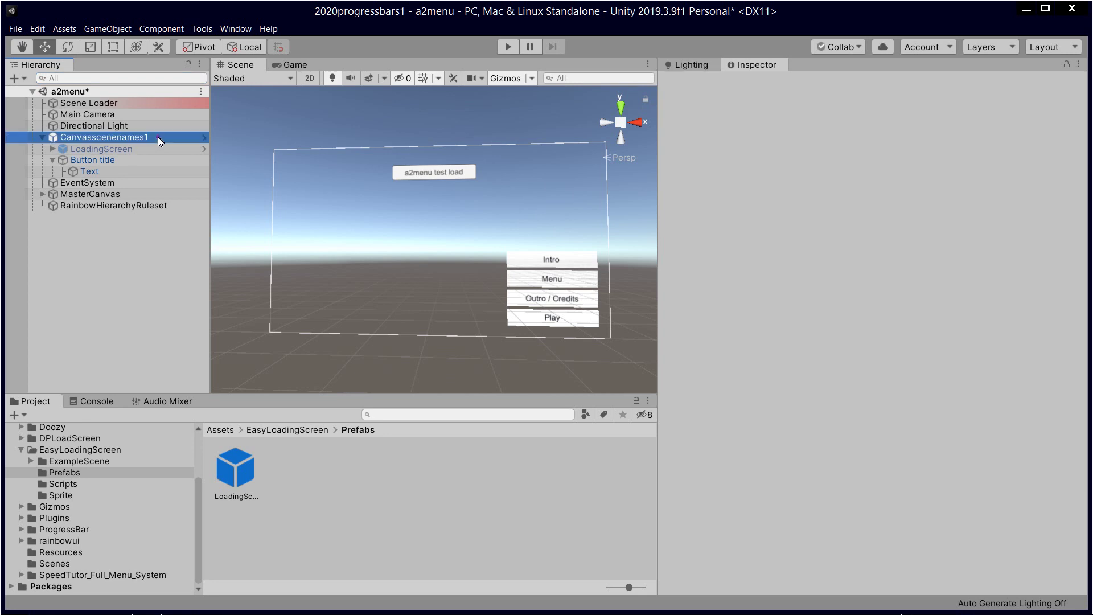
left_click(153, 148)
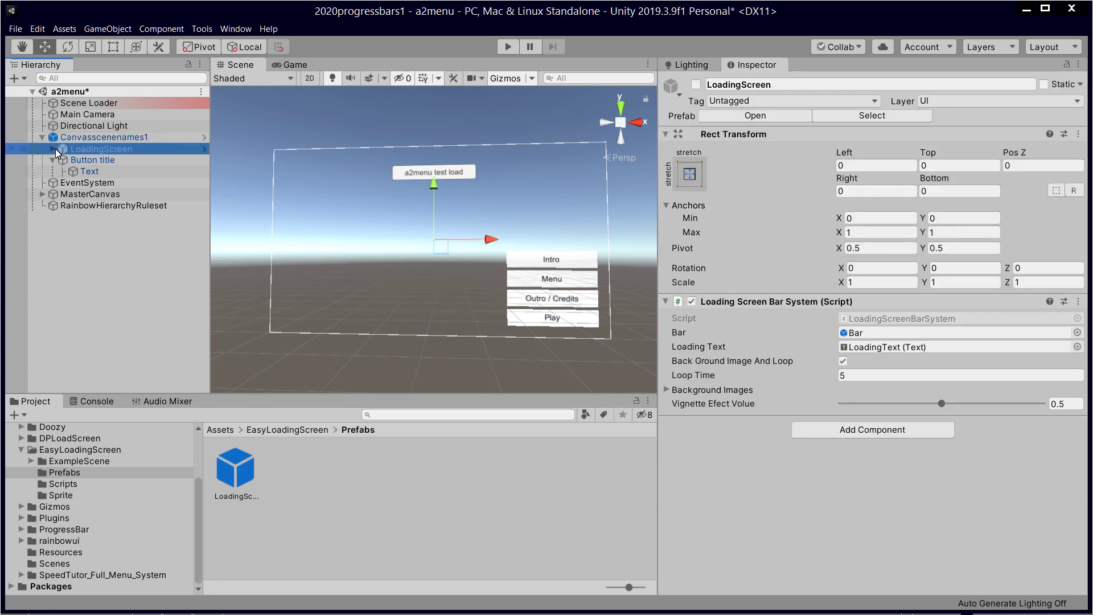
left_click(68, 160)
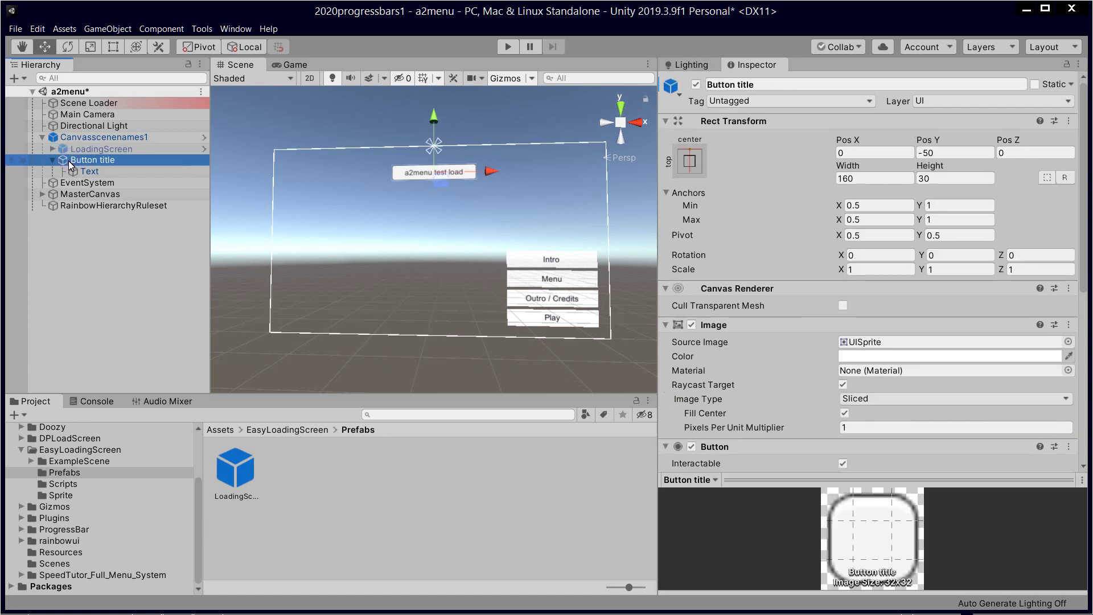
left_click(93, 172)
left_click(90, 160)
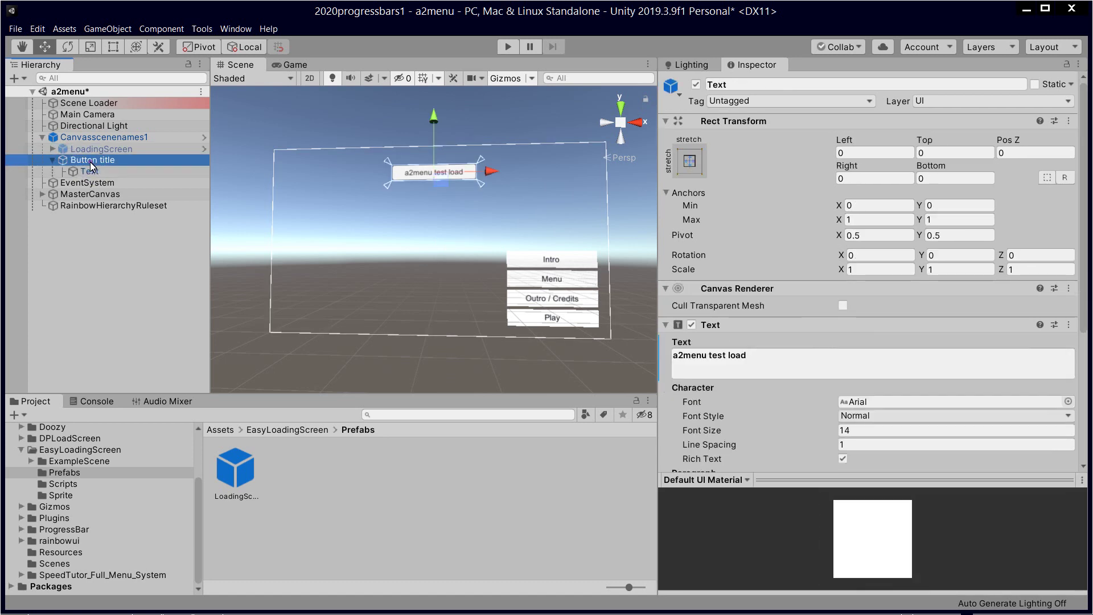
scroll(763, 299, "down", 5)
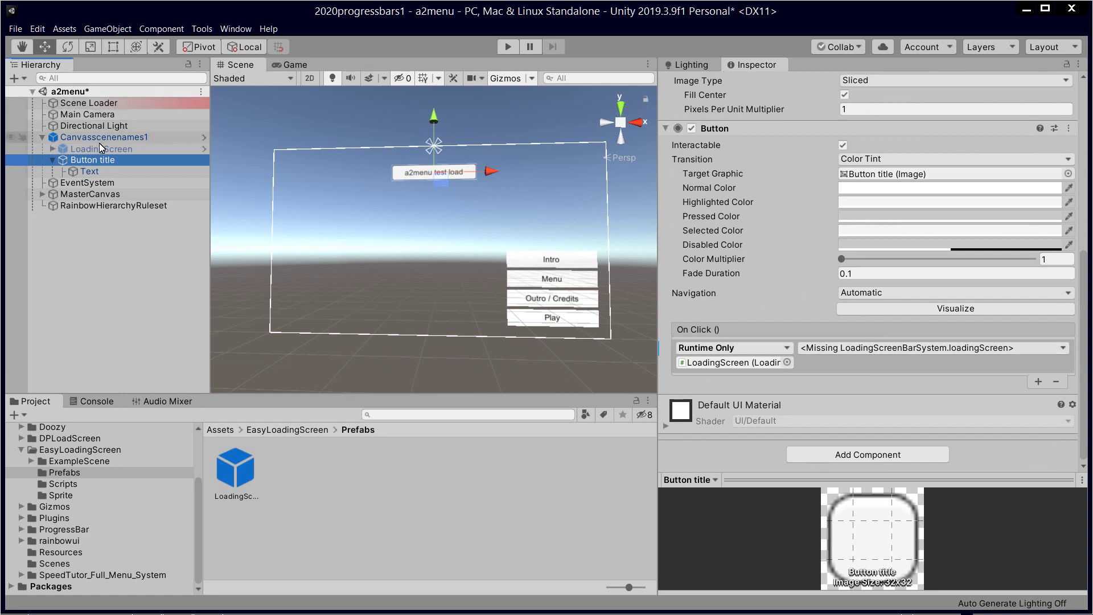
Step: Point the On Click event at LoadingScreen's LoadingScreenBarSystem.loadingScreen (int)
left_click_drag(127, 149, 761, 367)
left_click(857, 348)
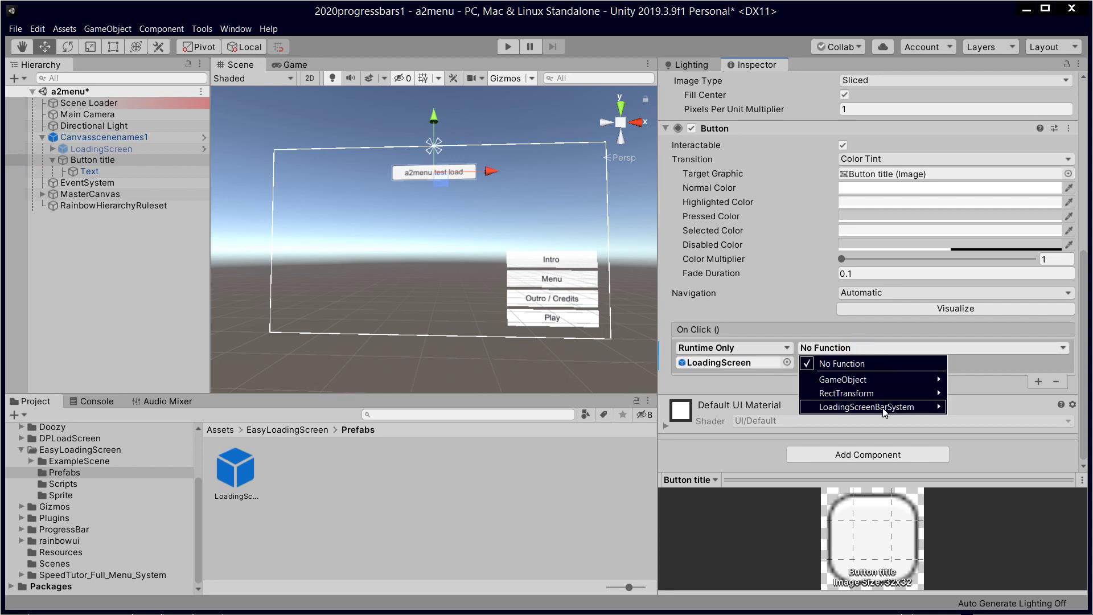
mouse_move(865, 406)
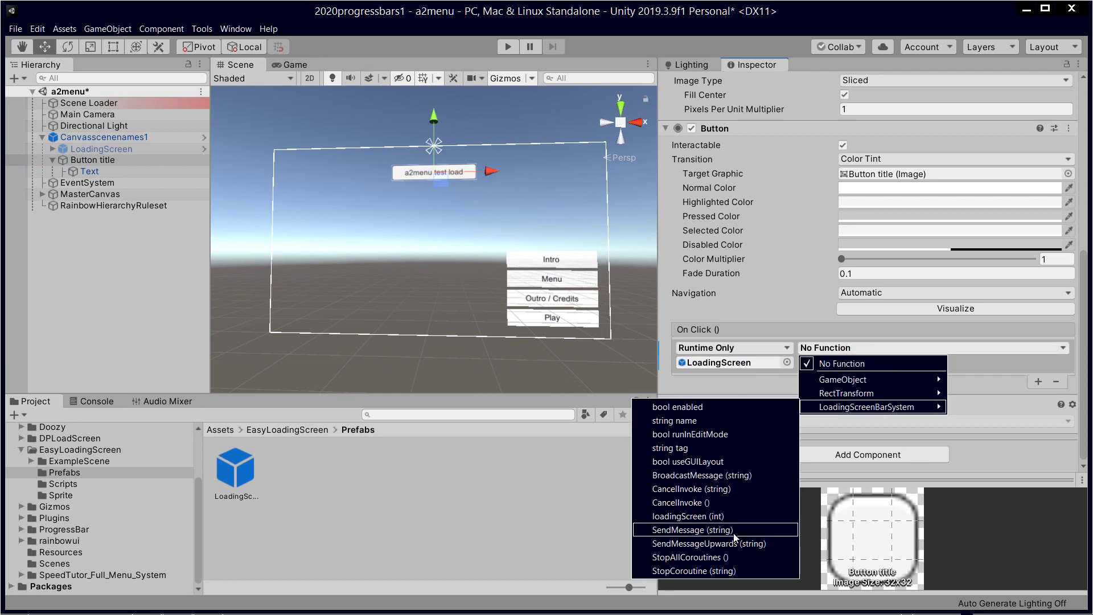
left_click(731, 516)
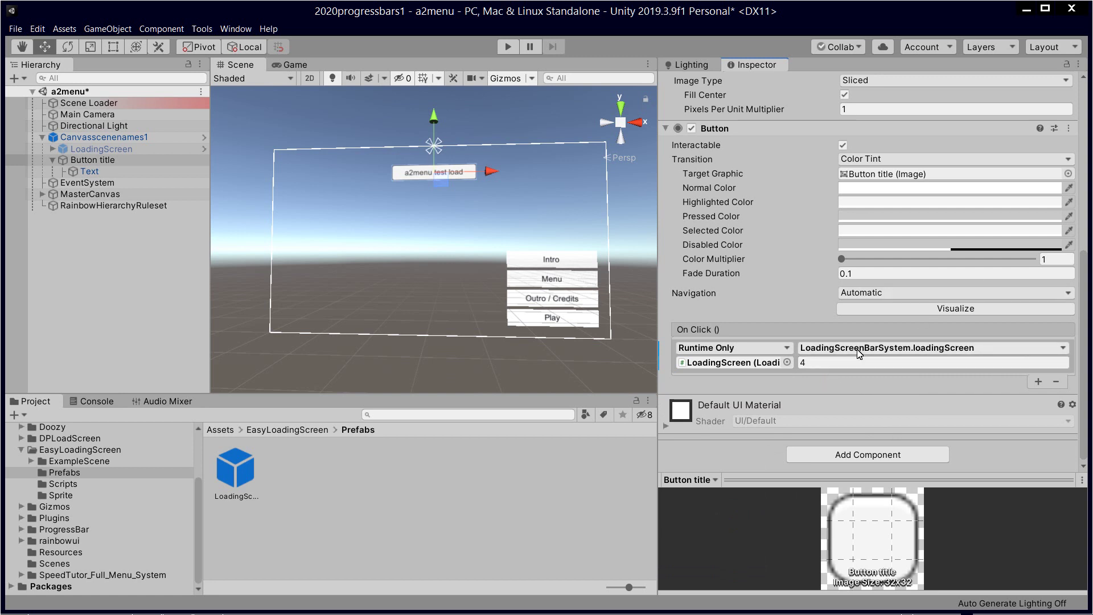
left_click(554, 487)
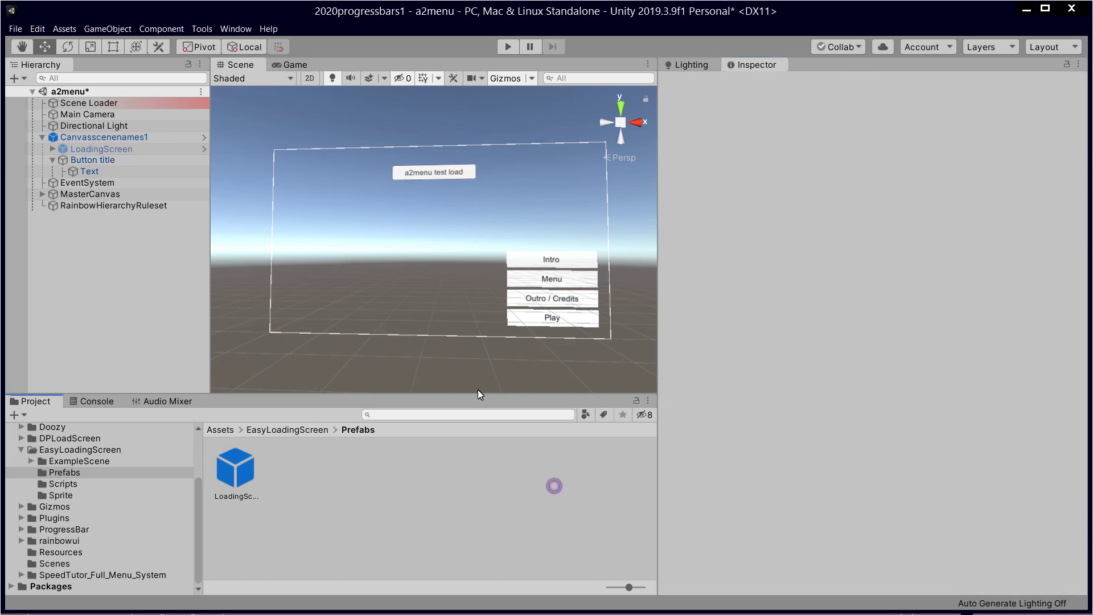
Step: Save the a2menu scene
left_click(16, 28)
mouse_move(38, 28)
left_click(57, 73)
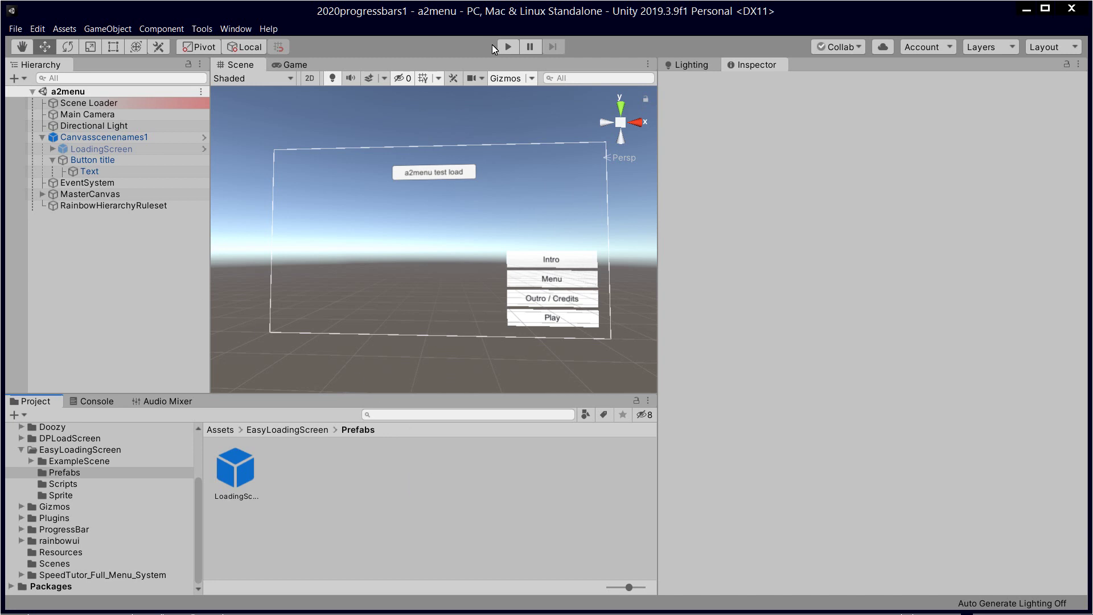
Step: Play-test the a2menu test load button, which opens a5outro, then stop play mode
left_click(508, 47)
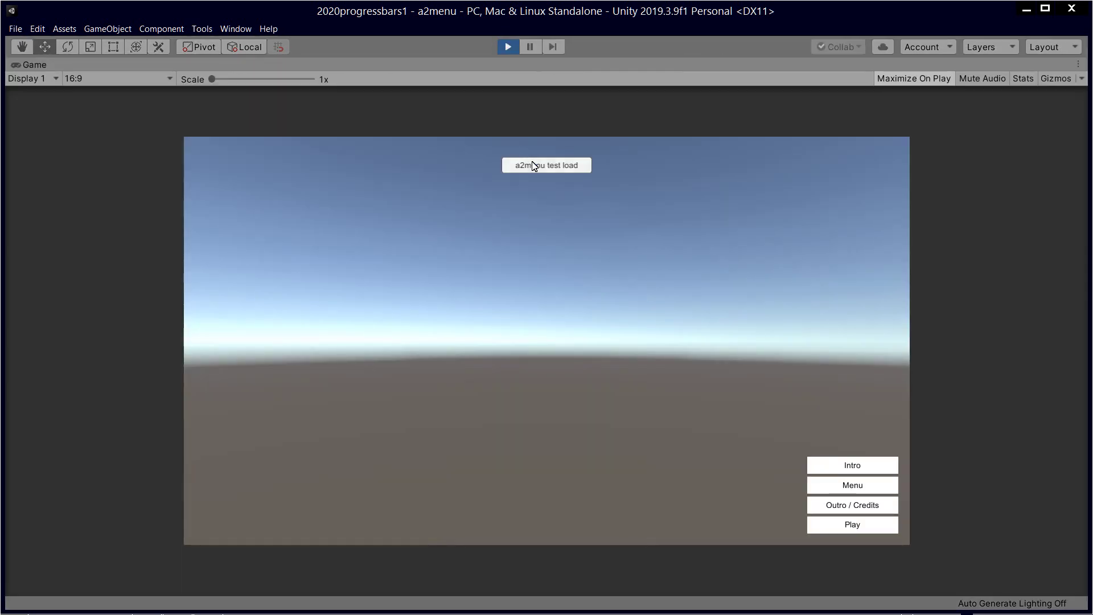
left_click(532, 164)
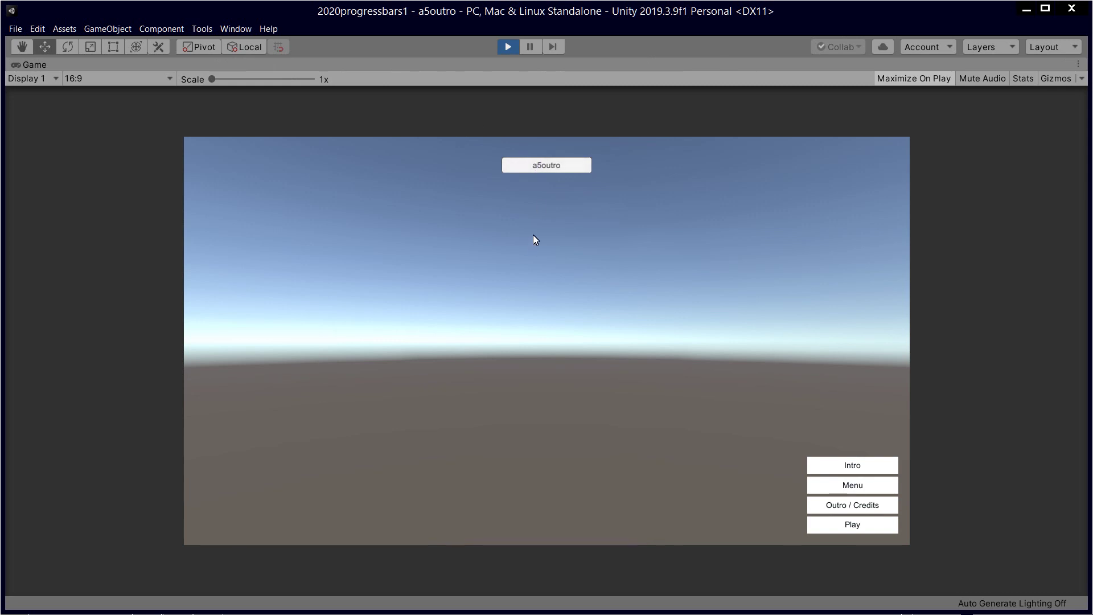
left_click(511, 50)
left_click(449, 524)
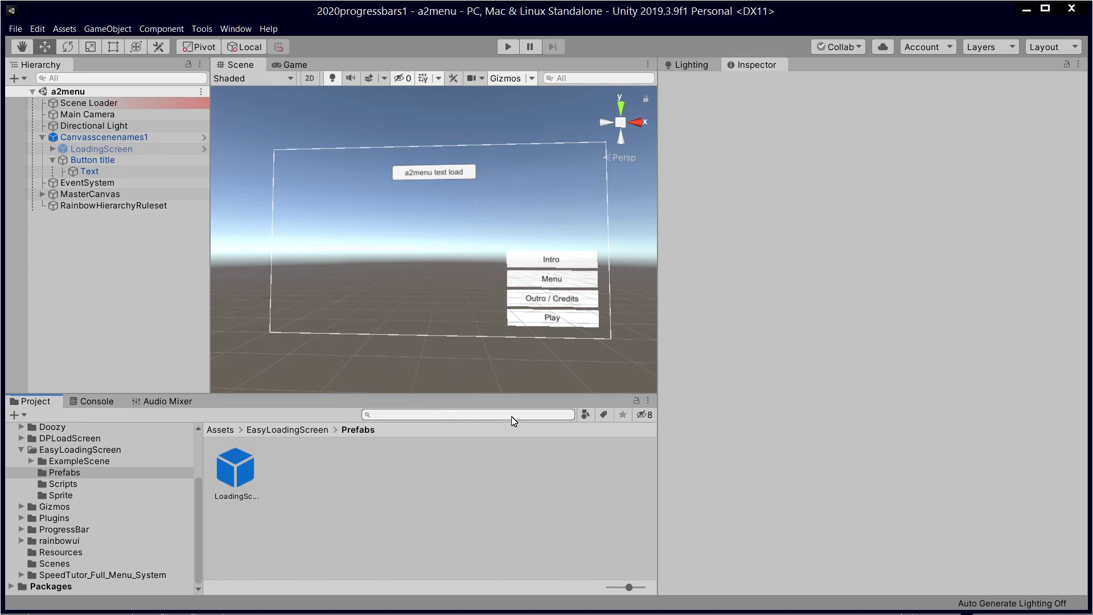
Step: Return to the Unity editor and launch Unity Hub through File > New Project
key("alt+Tab")
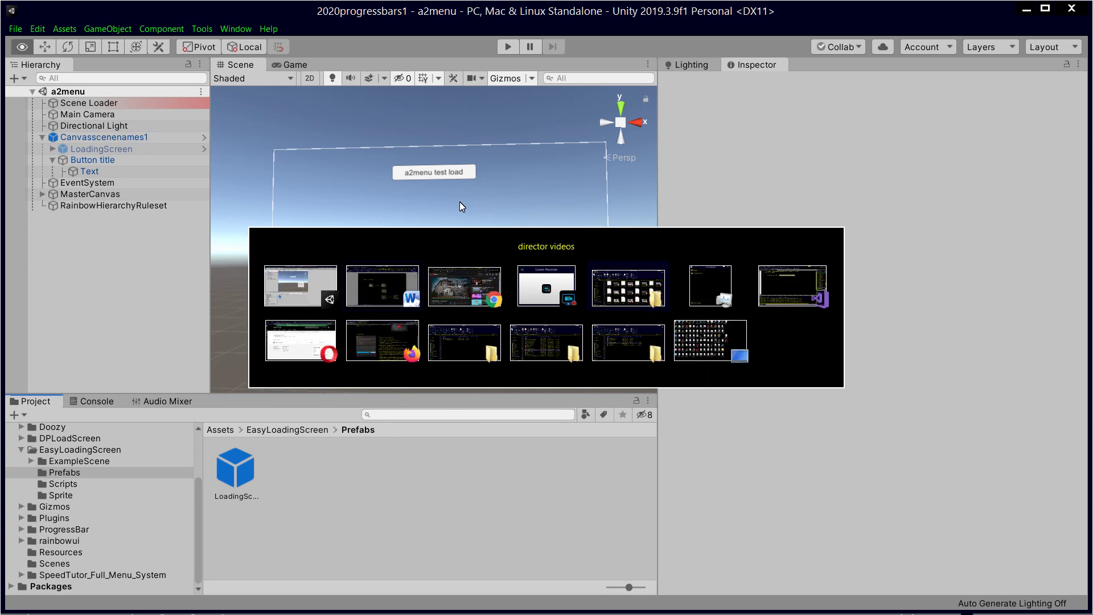
left_click(300, 291)
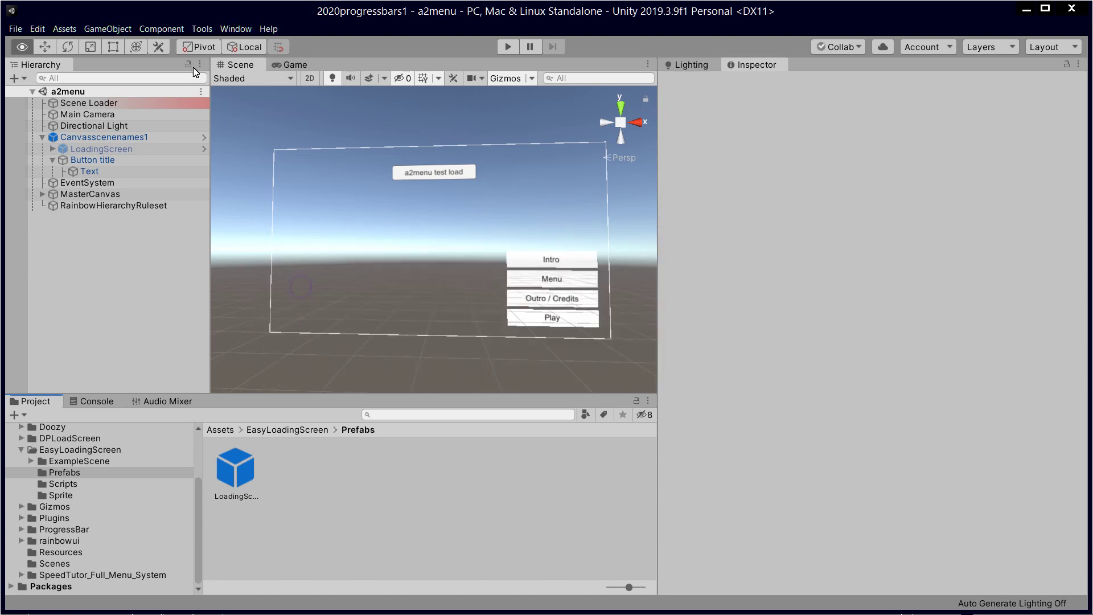
left_click(16, 29)
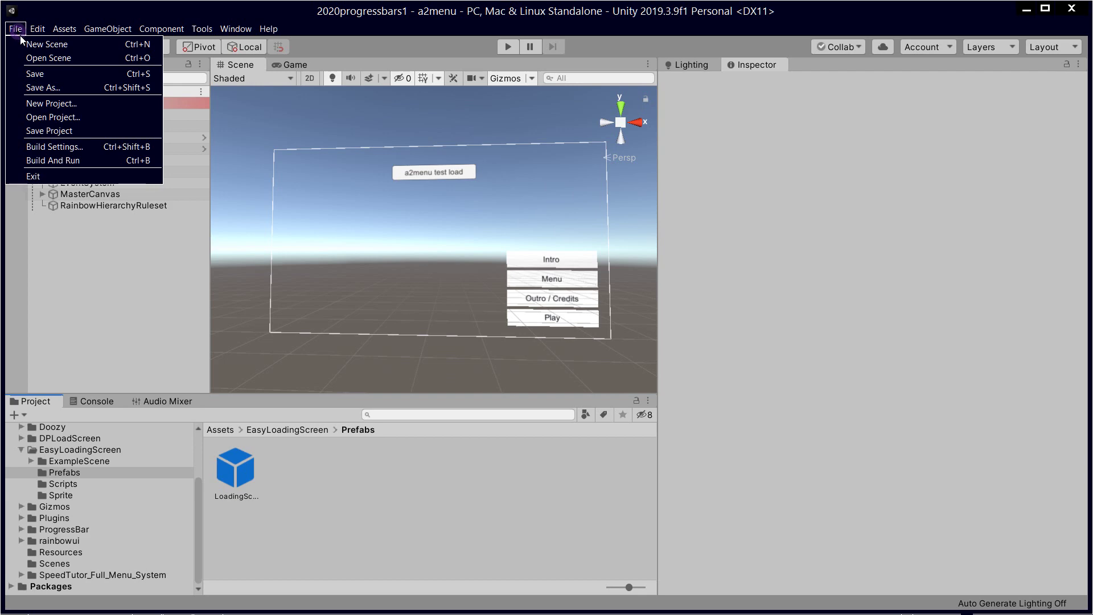
left_click(60, 109)
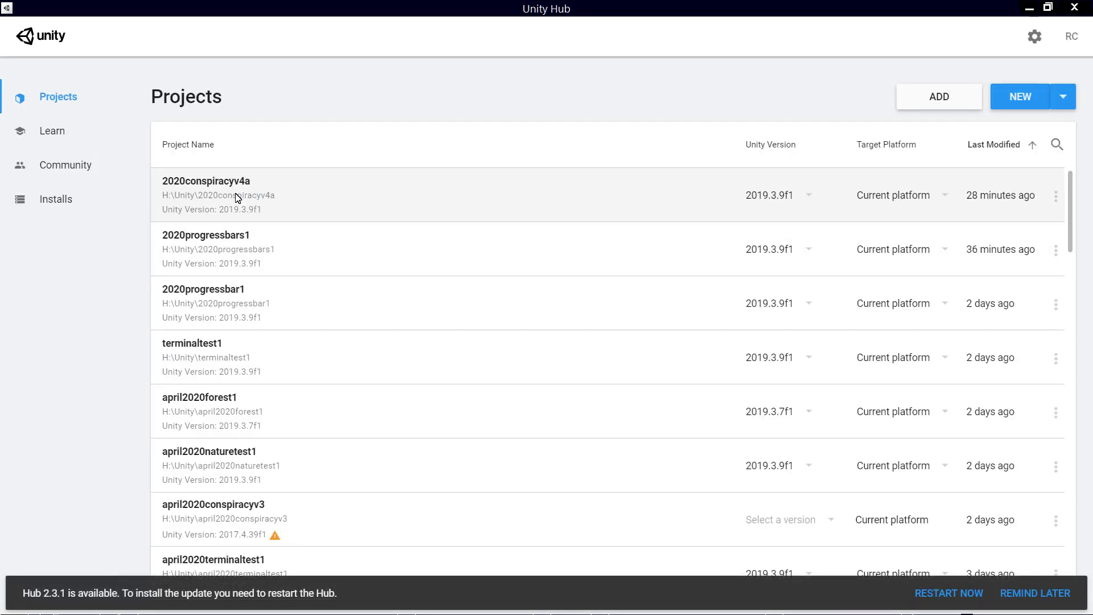
Step: Switch from Unity Hub back to the Unity editor
key("alt+Tab")
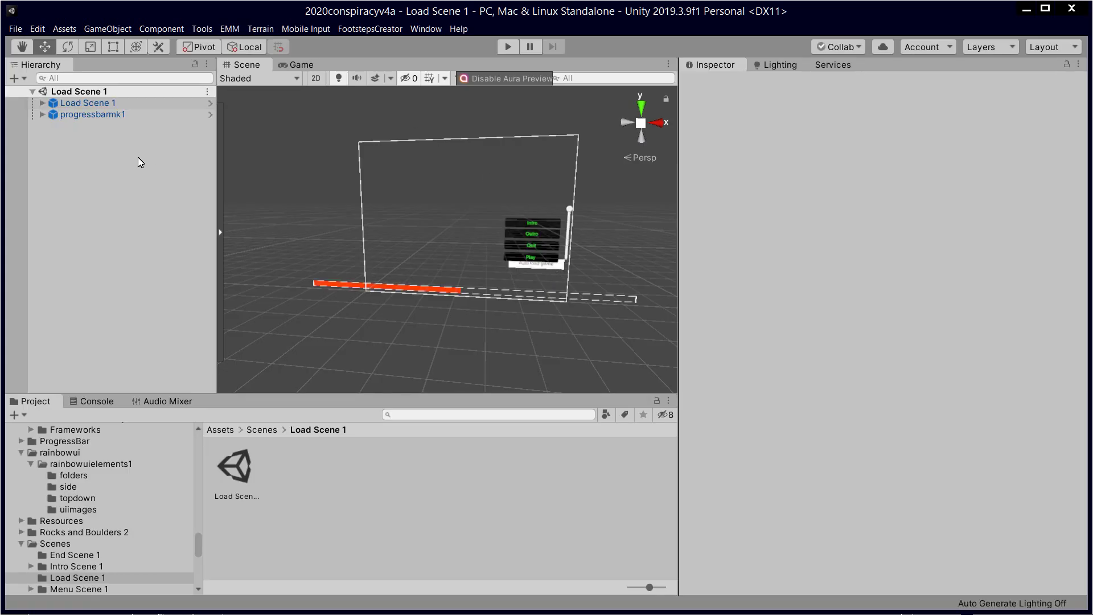
Step: Briefly play Load Scene 1, then open Intro Scene 1 from Scenes › Intro Scene 1
left_click(501, 50)
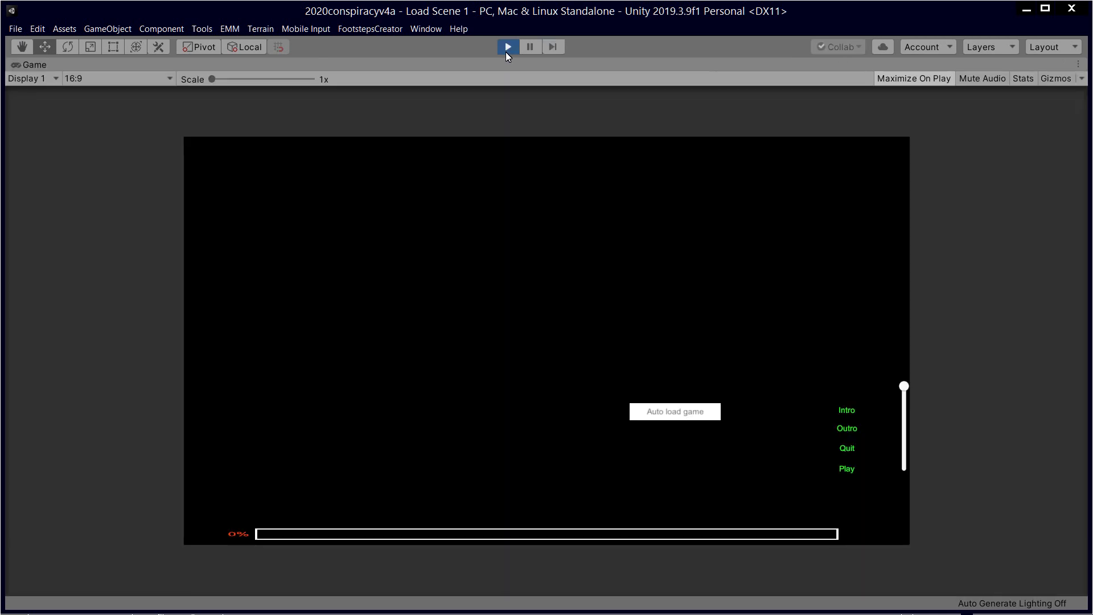
left_click(506, 51)
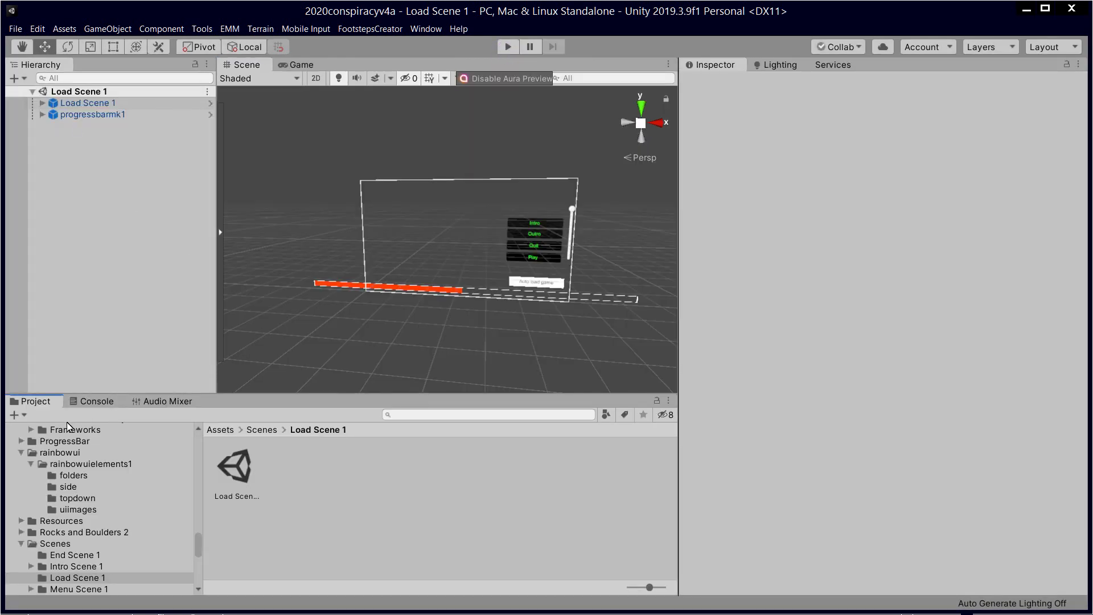
left_click_drag(196, 545, 221, 433)
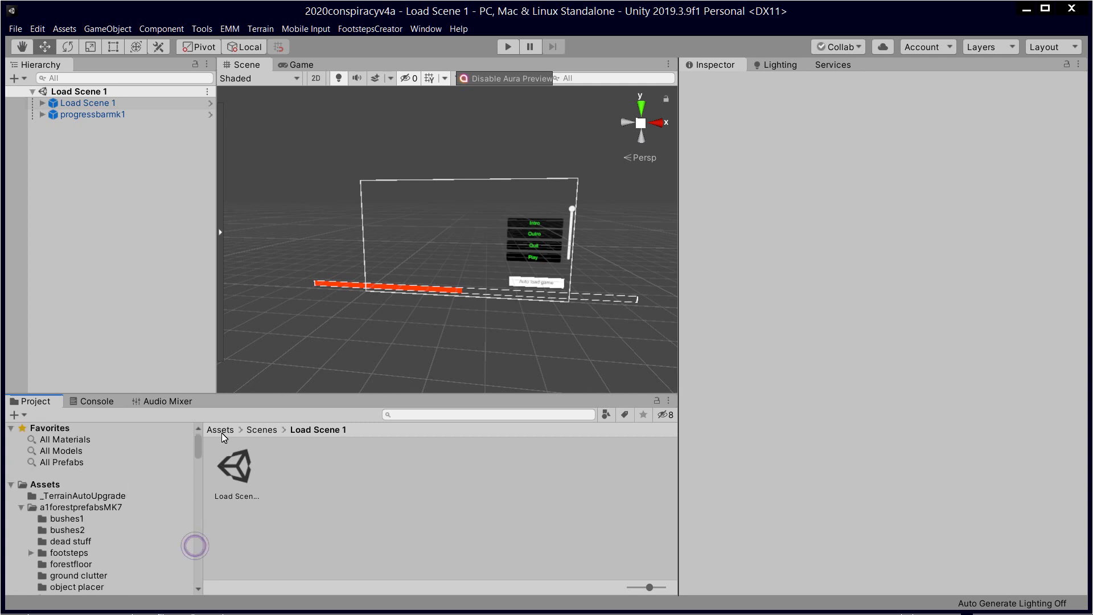
left_click(260, 429)
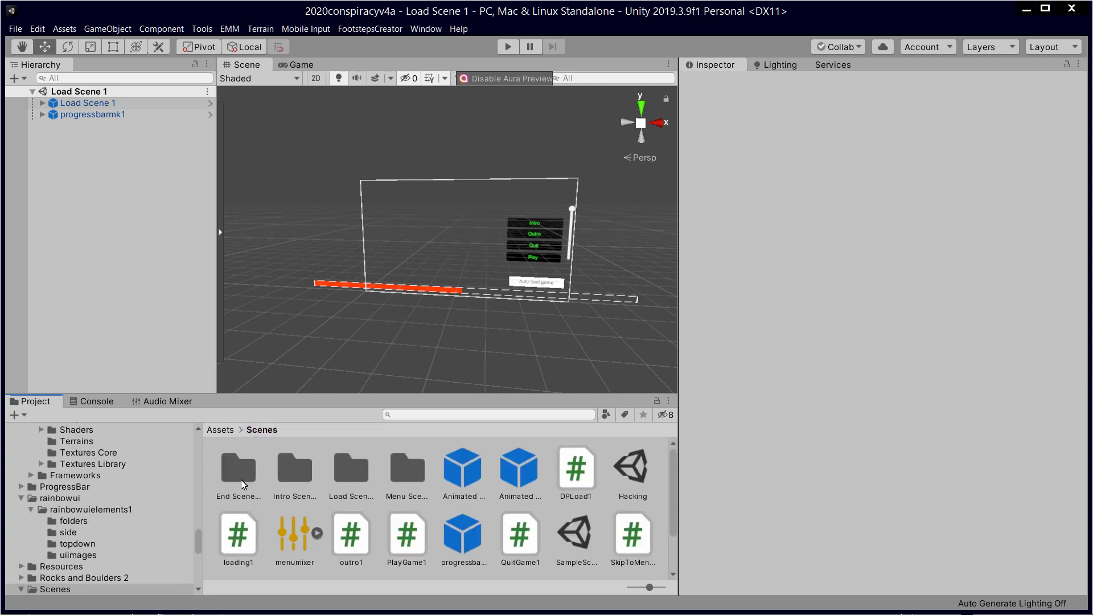
double_click(300, 474)
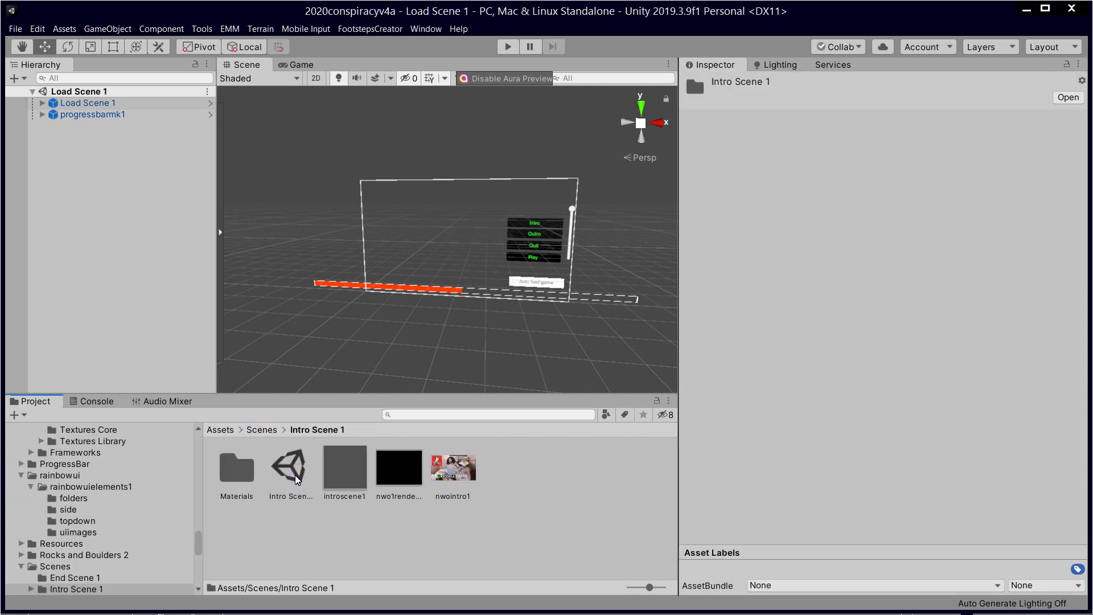
double_click(295, 475)
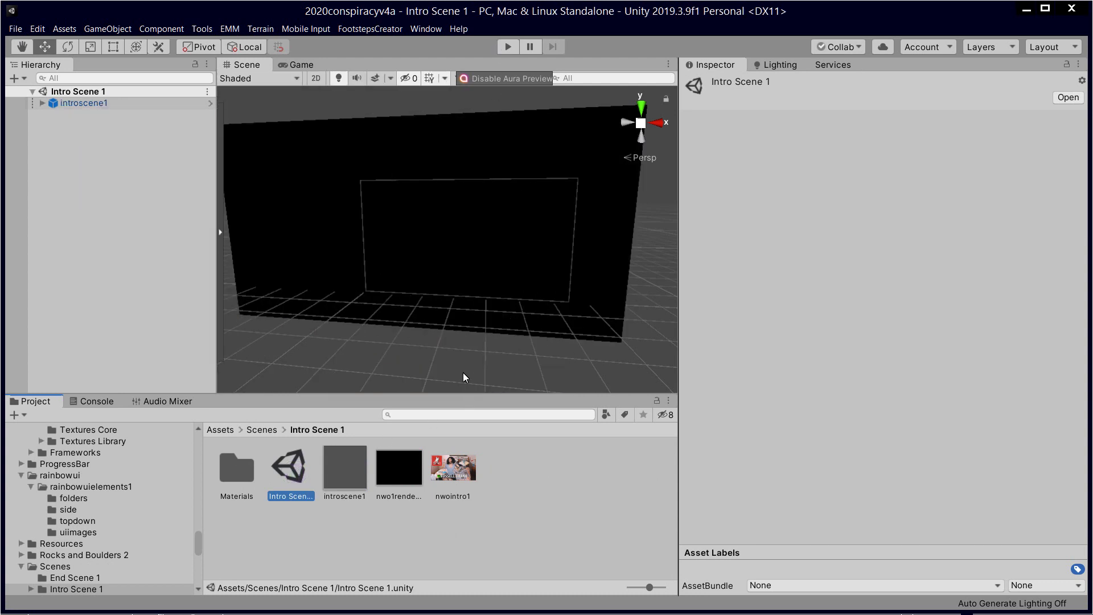
Step: Play from the intro, raise the video volume, skip the intro, and choose Play in the menu
left_click(508, 47)
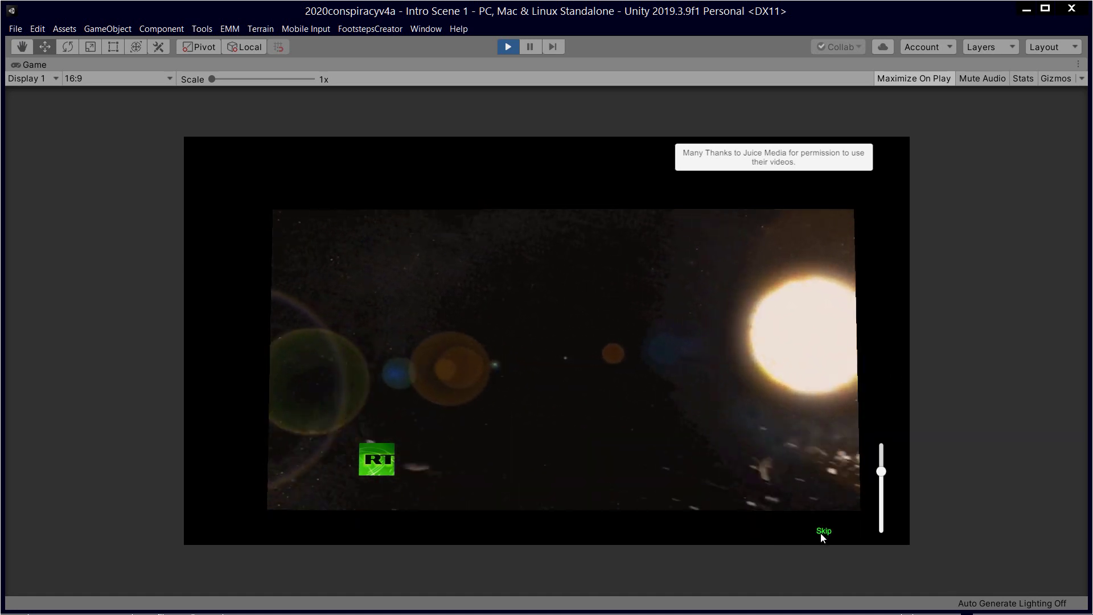
left_click_drag(881, 471, 940, 480)
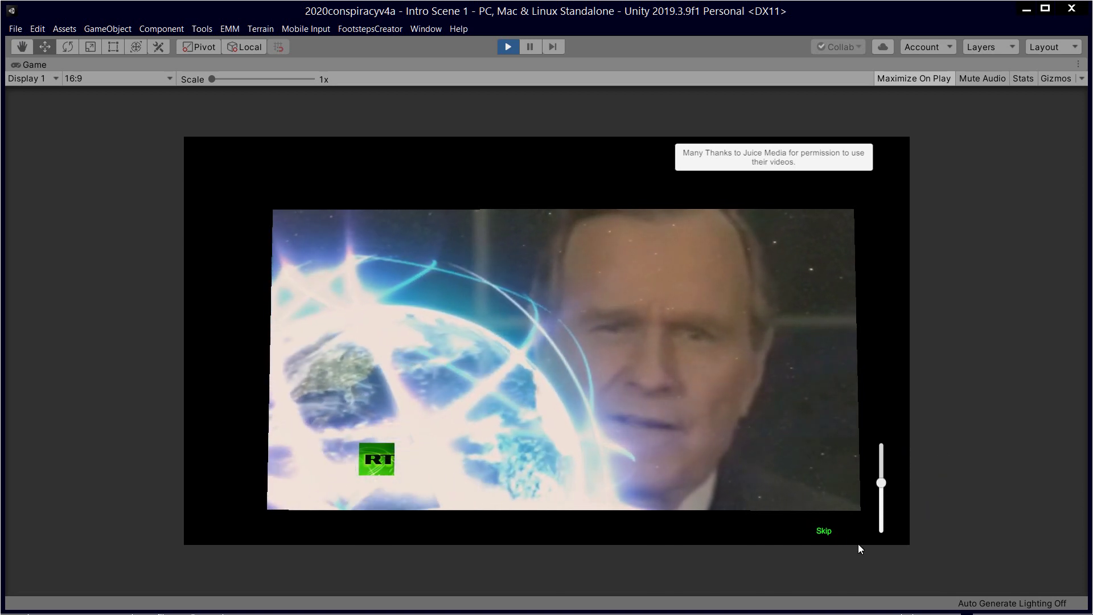
left_click(823, 532)
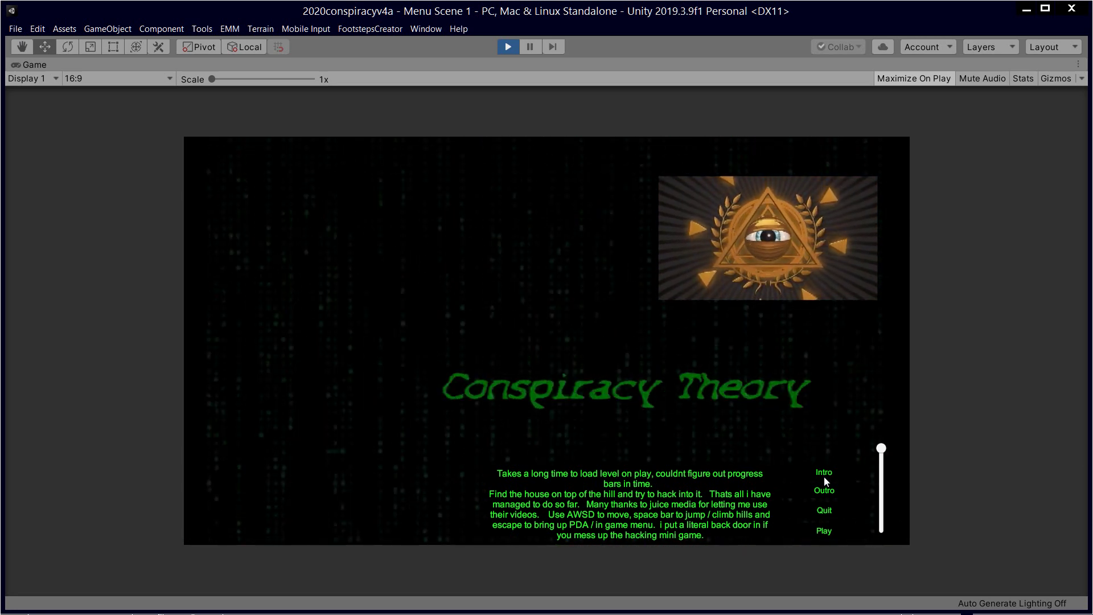
left_click(829, 531)
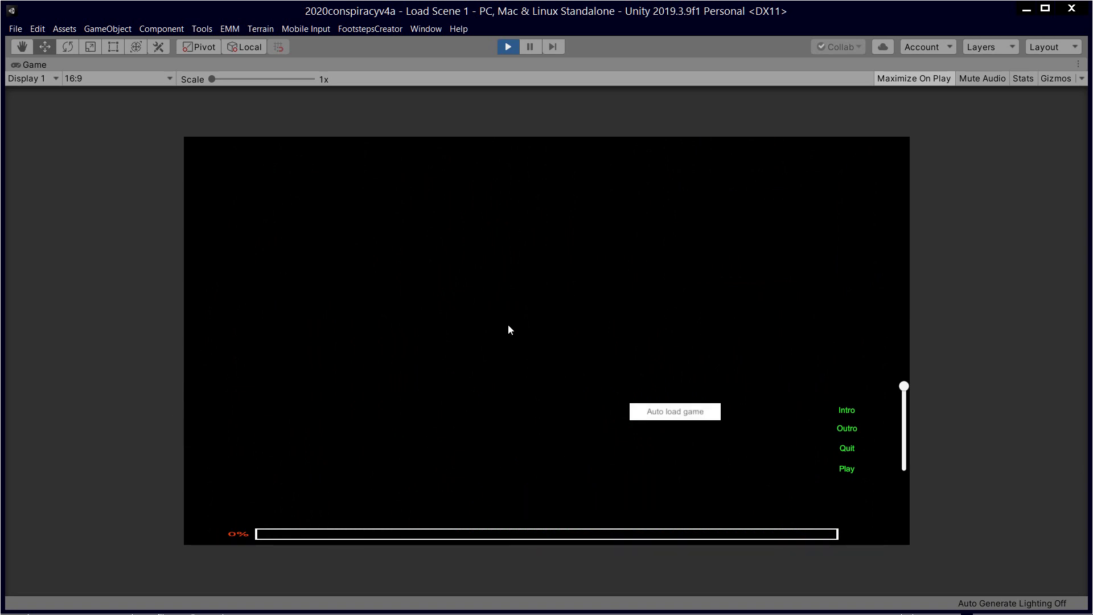
Step: Trigger Auto load game to reach the Hacking scene's PDA screen, then exit play mode
left_click(676, 412)
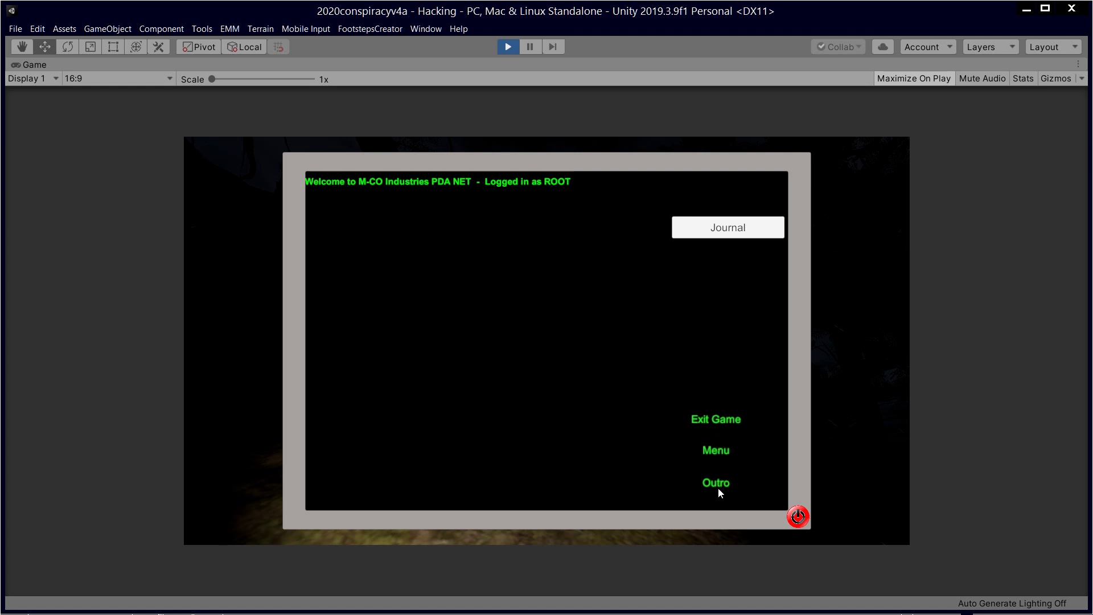
left_click(713, 419)
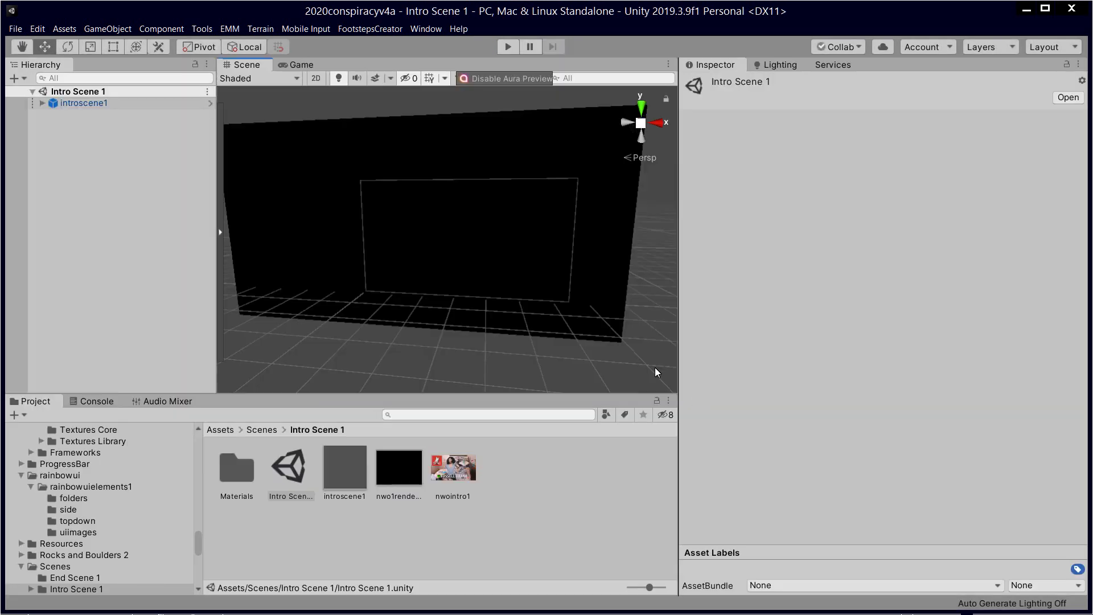
Step: Browse to the Scenes folder and select the Menu Scene 1 folder and the Hacking scene
left_click(548, 507)
scroll(534, 295, "down", 2)
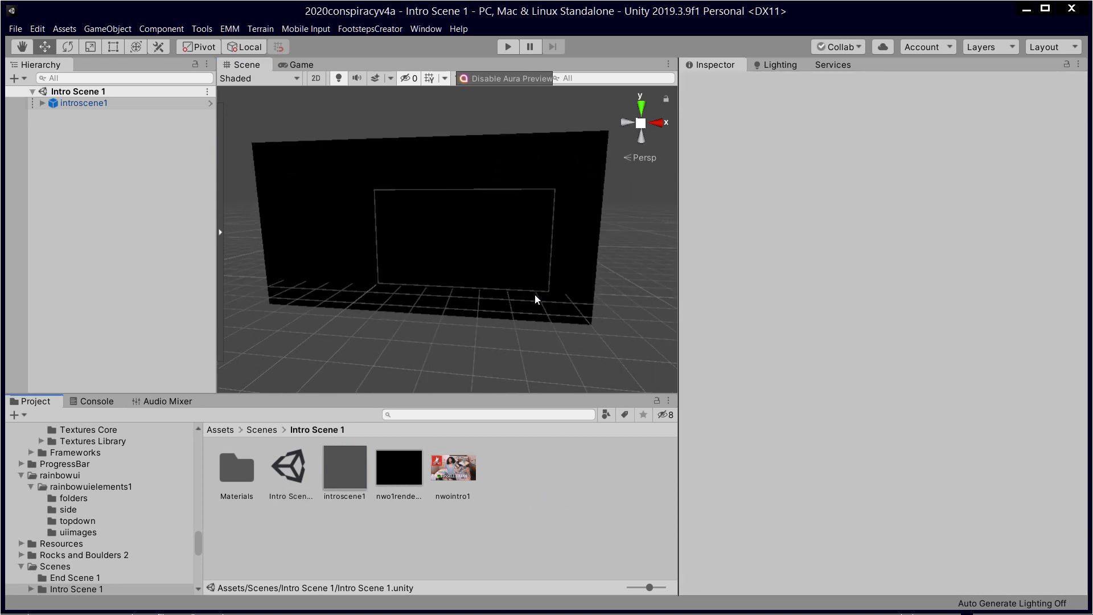
left_click(555, 507)
left_click(268, 432)
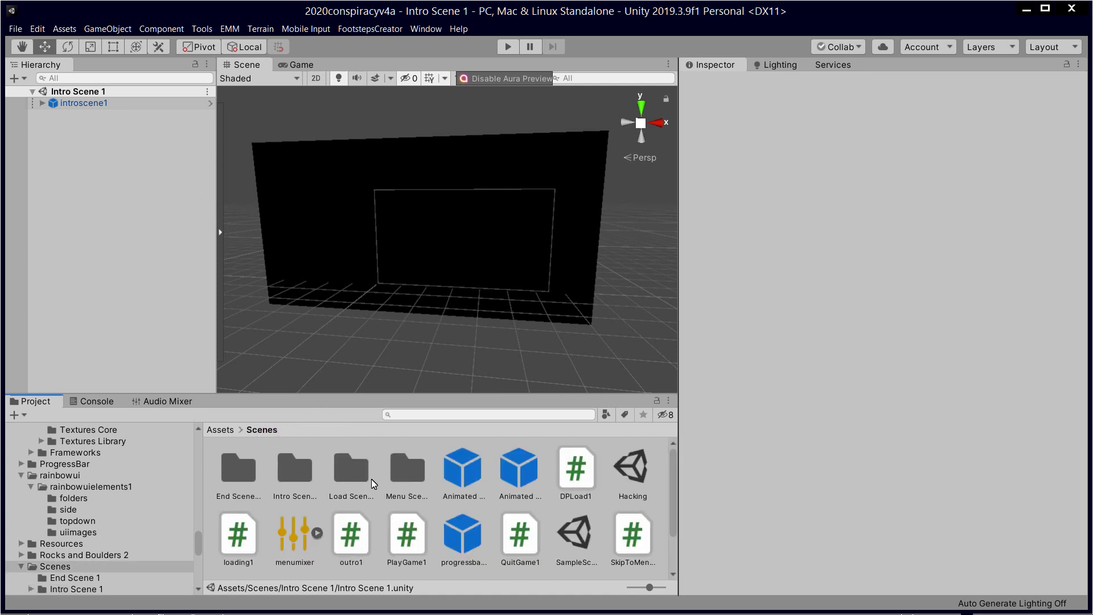
left_click(404, 481)
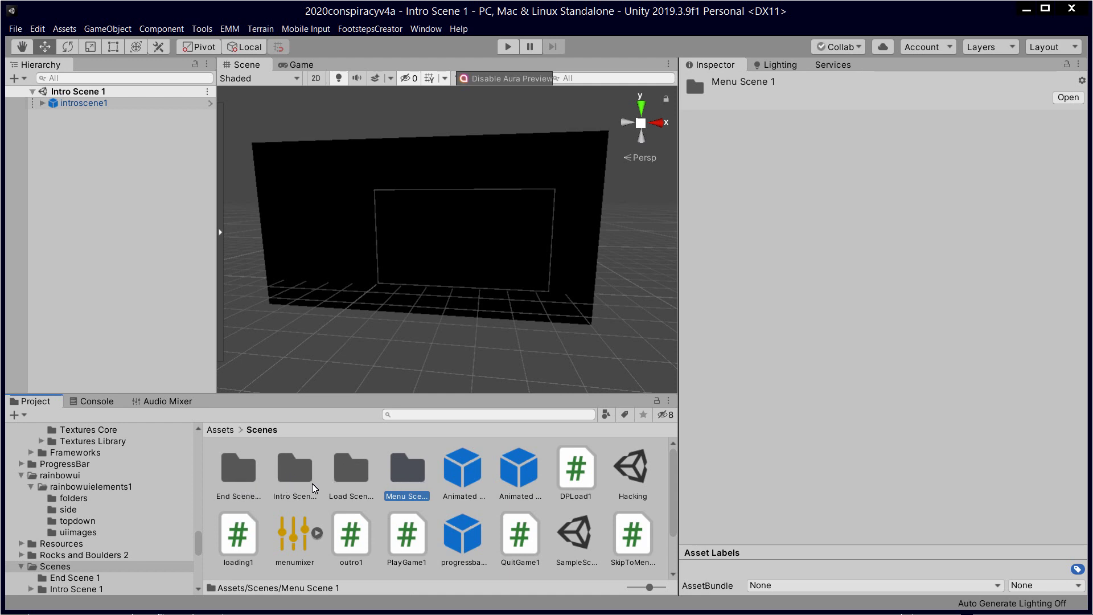
left_click(630, 480)
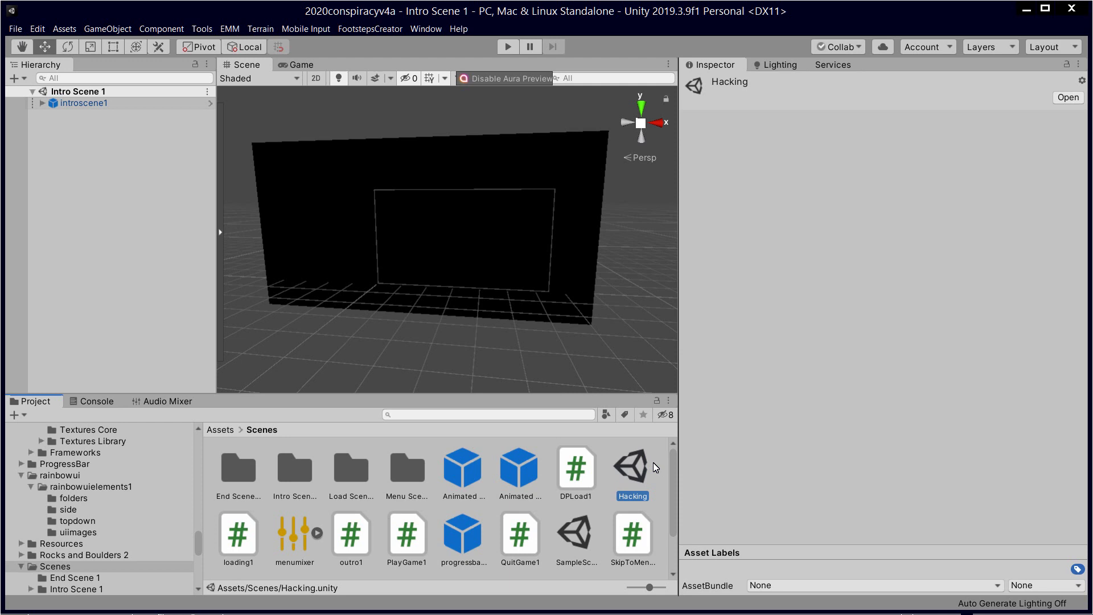
Step: Open the Hacking scene, orbit the Scene view, and start Play mode
double_click(654, 463)
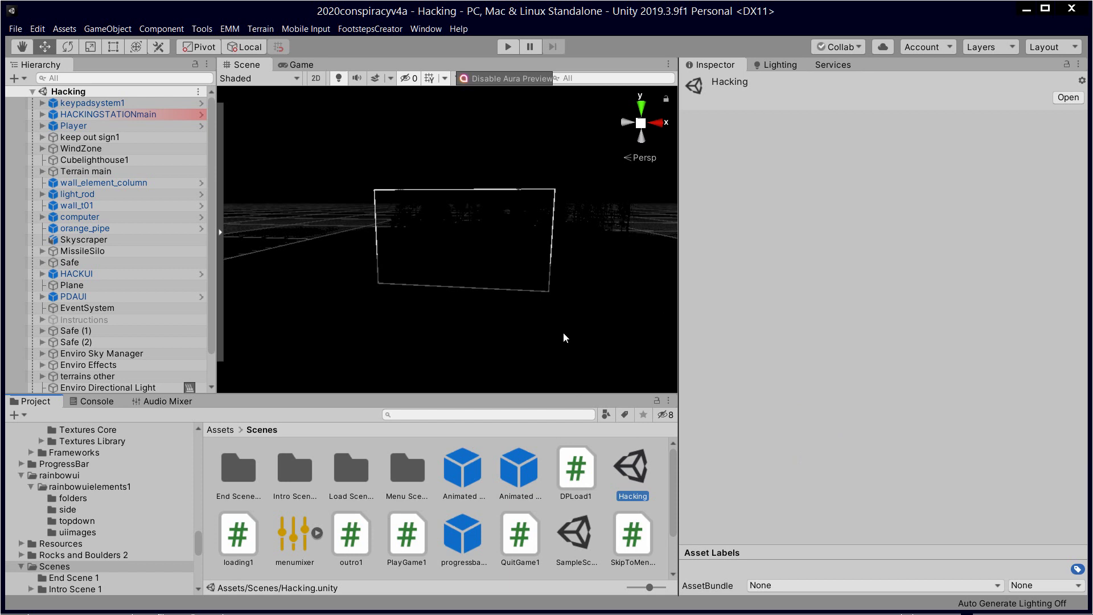
left_click_drag(544, 254, 508, 79, "alt")
left_click(510, 46)
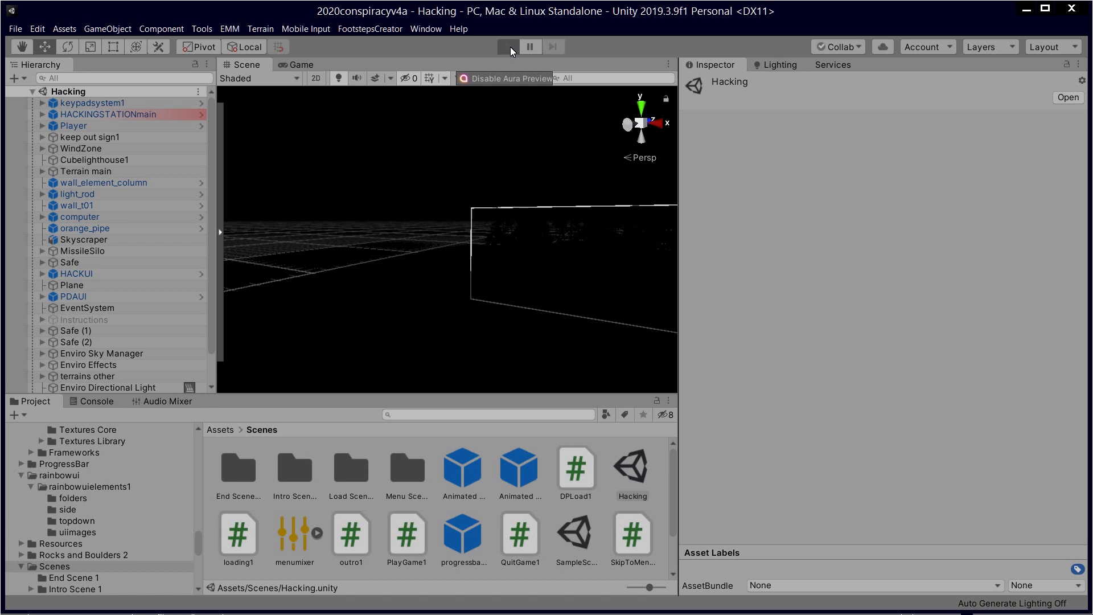
Step: Hack the terminal with the matching password and unlock the main door
left_click(508, 47)
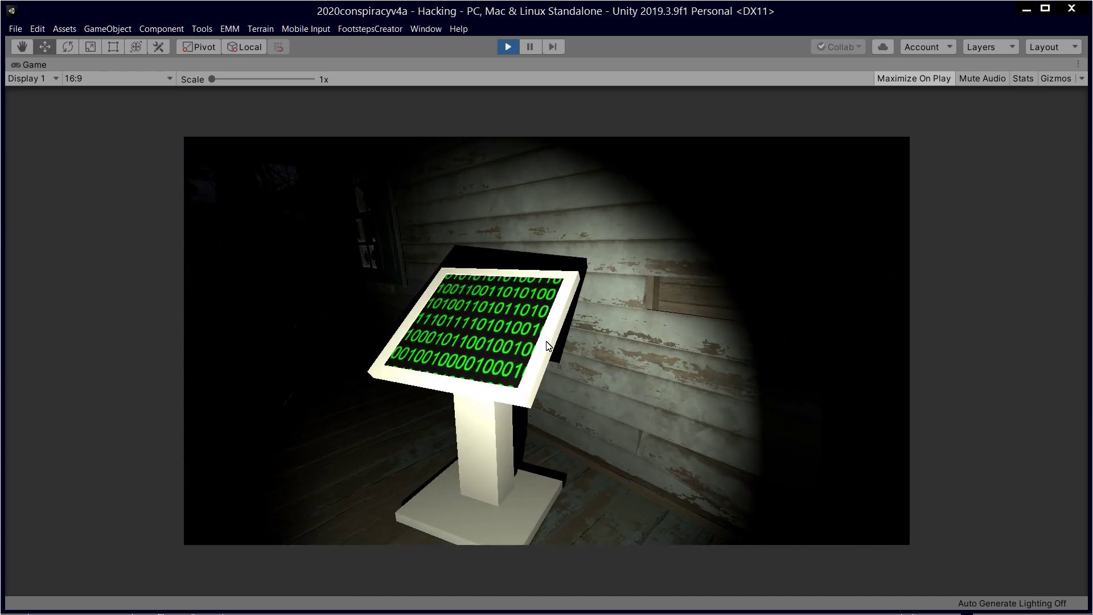
key("e")
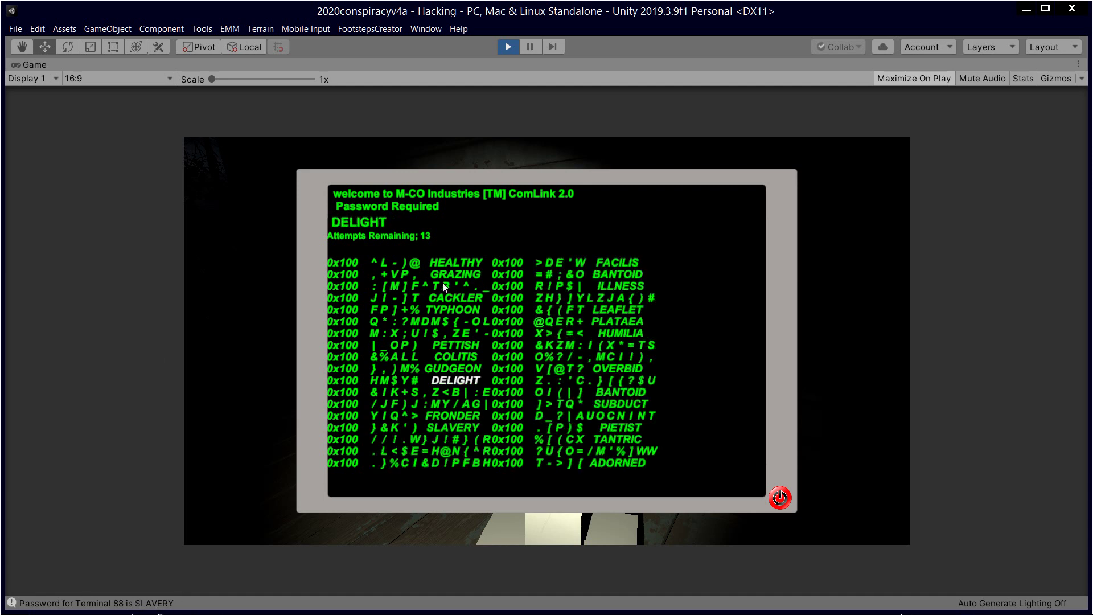
left_click(460, 432)
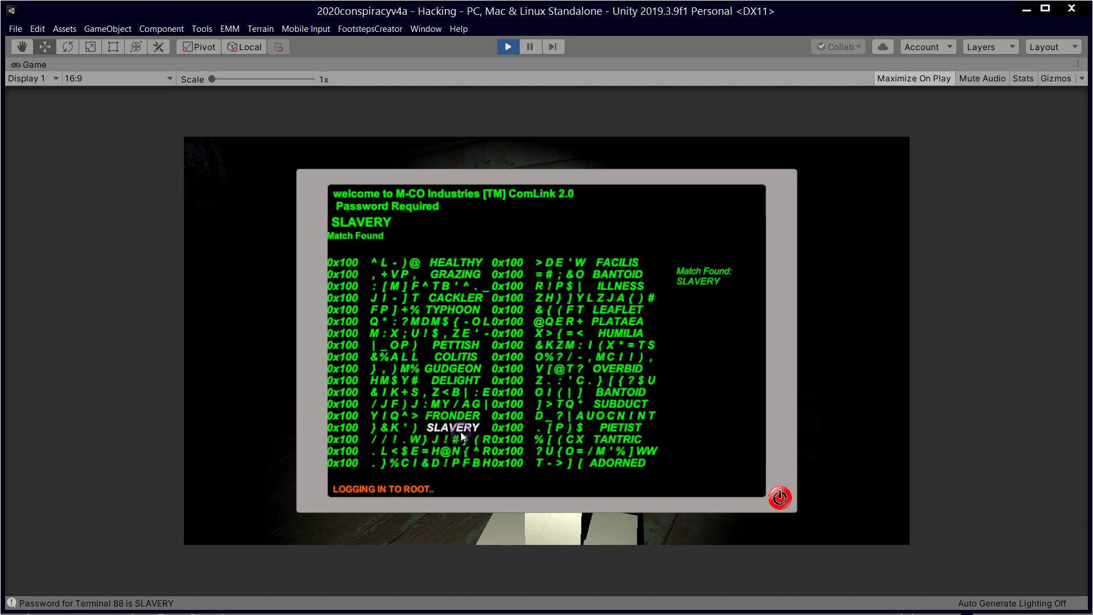
left_click(425, 330)
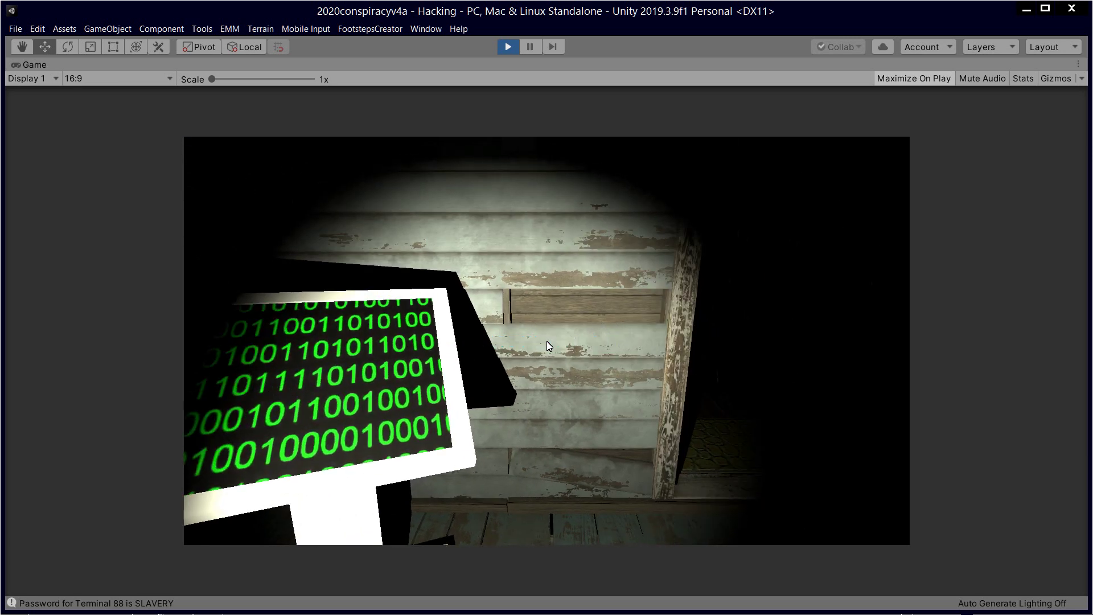
Step: Walk through the doorway, past the dark room and up to the kitchen counter
key("w")
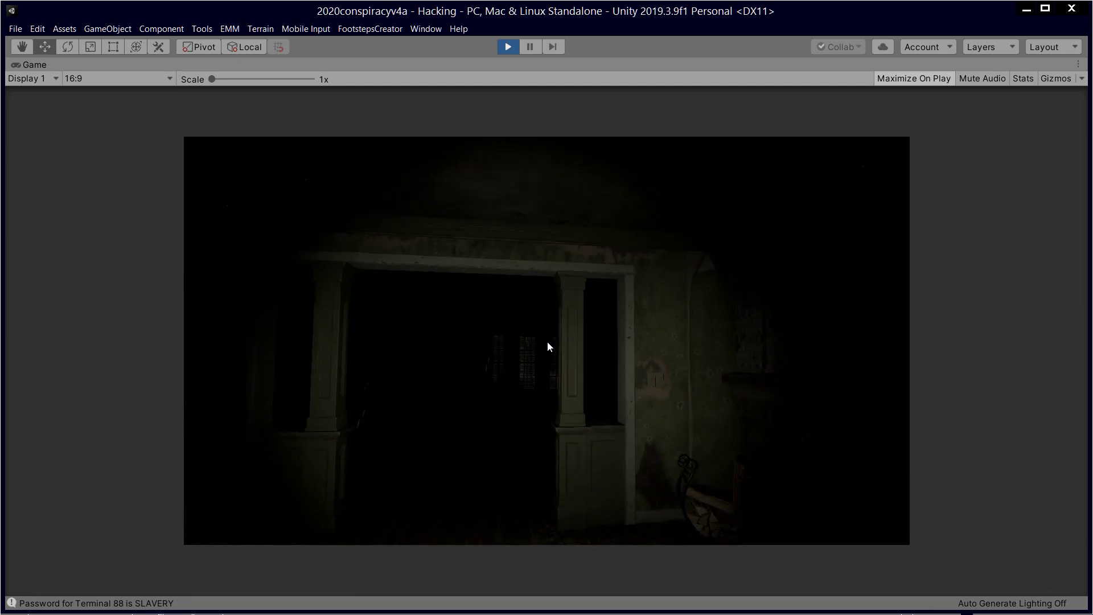
key("w")
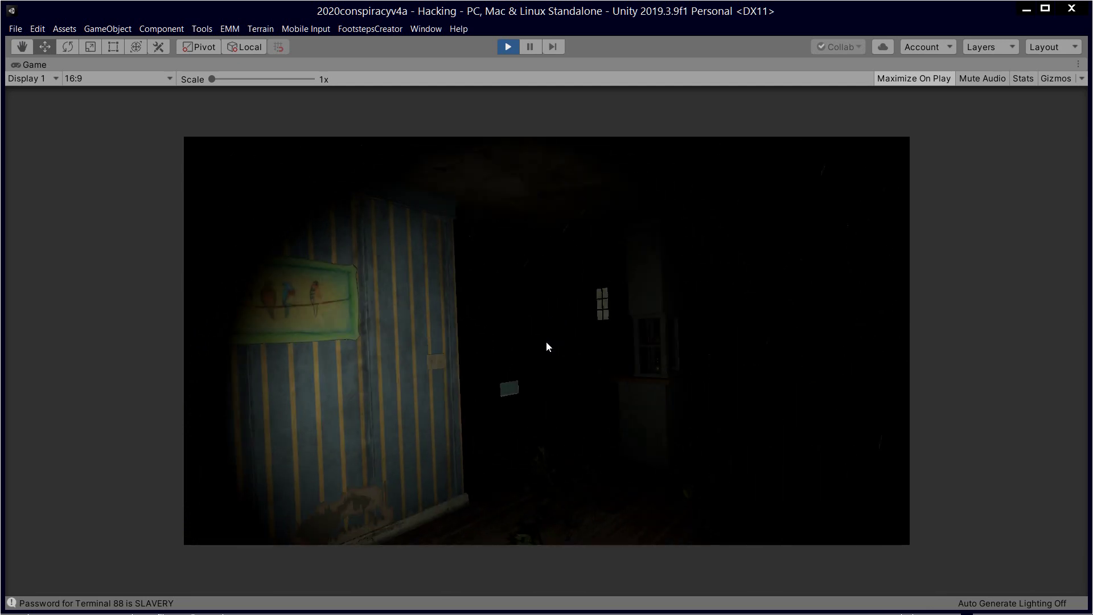
key("w")
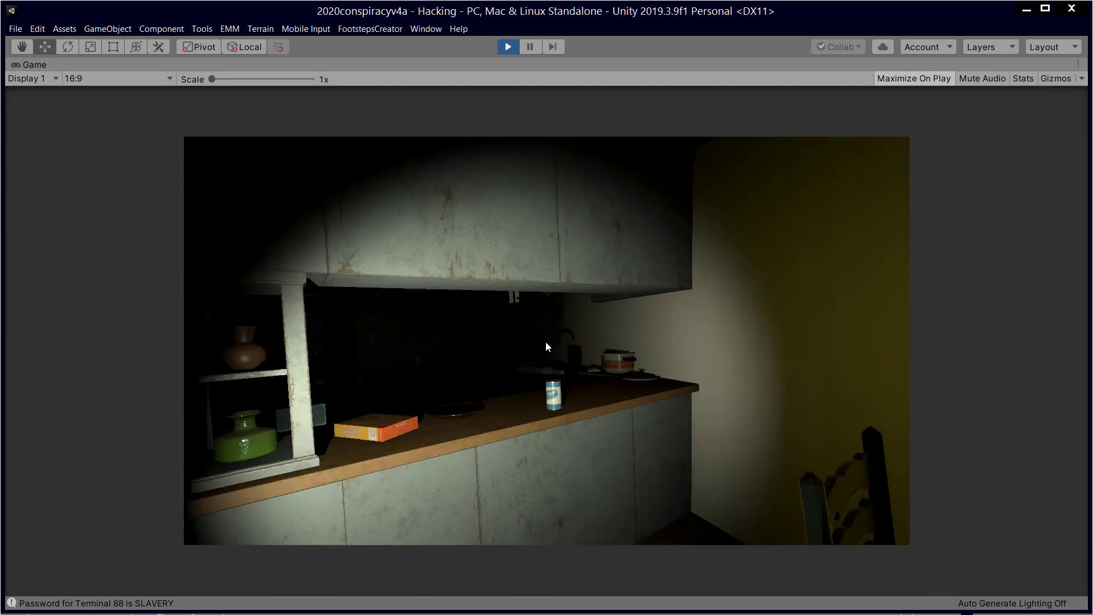
key("w")
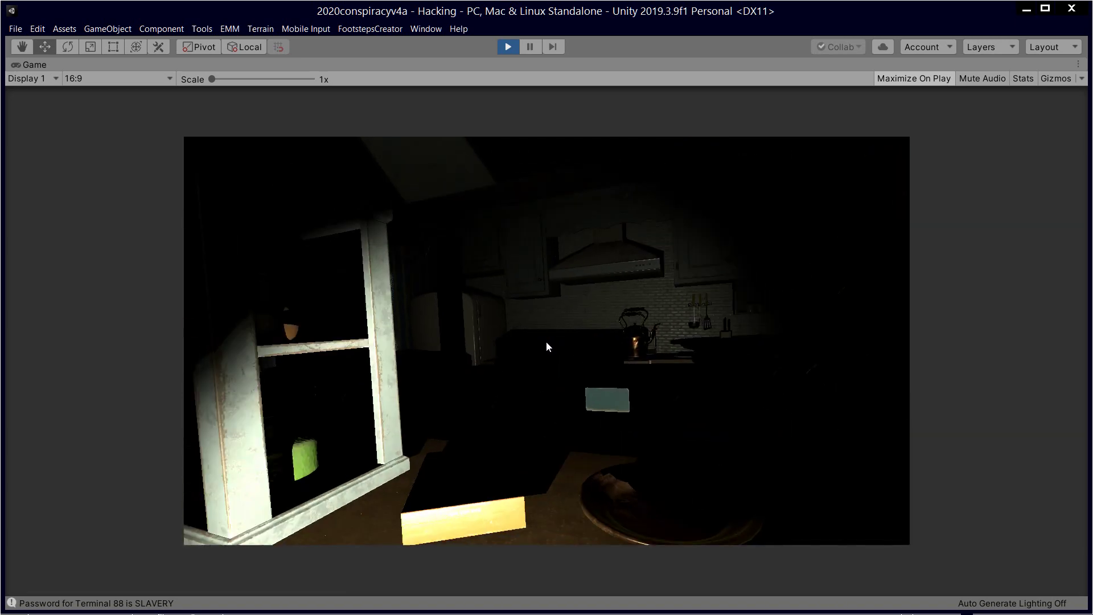
key("w")
key("w")
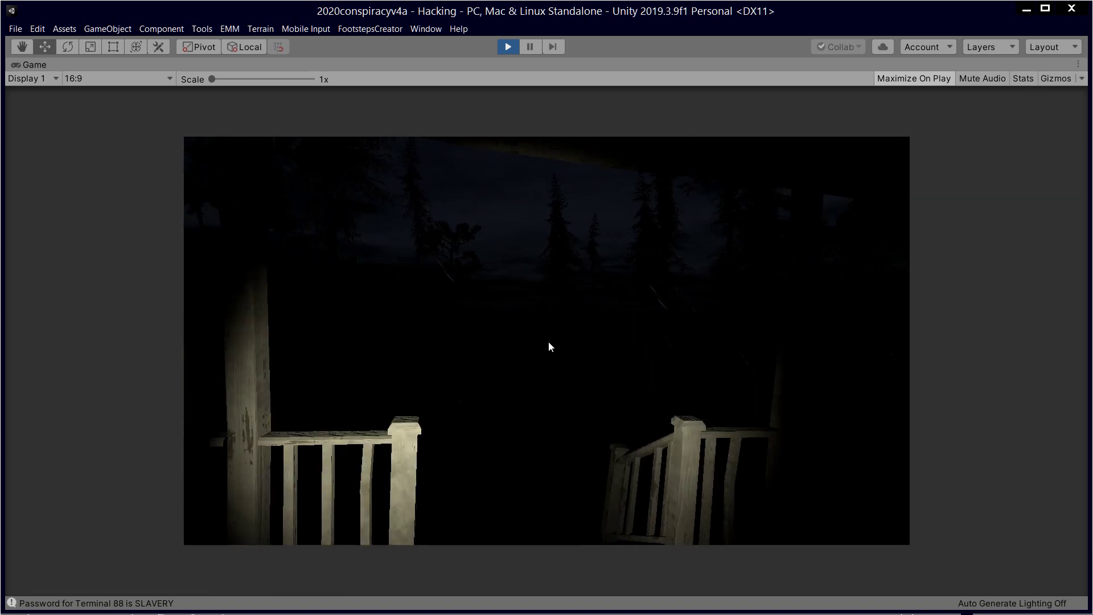
key("w")
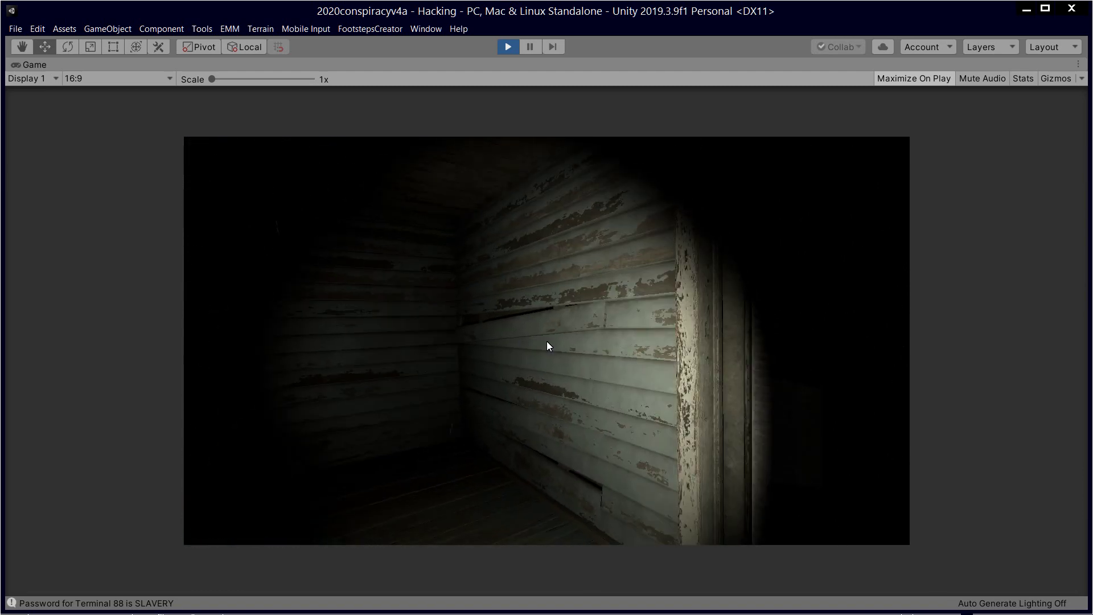
Step: Load the Outro scene from the PDA, then stop Play mode
key("Tab")
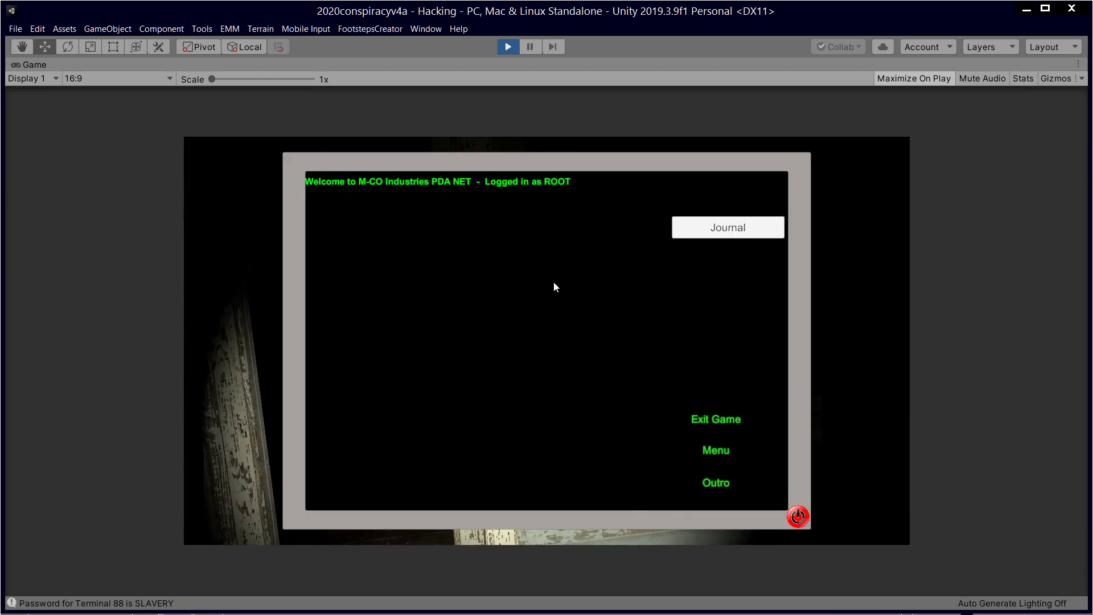
left_click(723, 482)
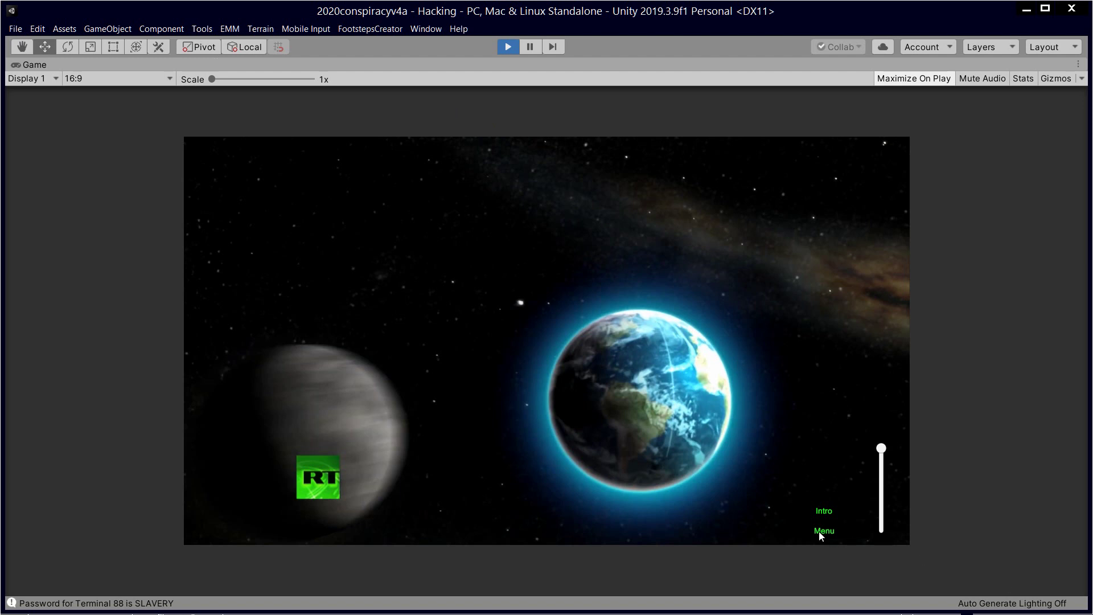
key("ctrl+p")
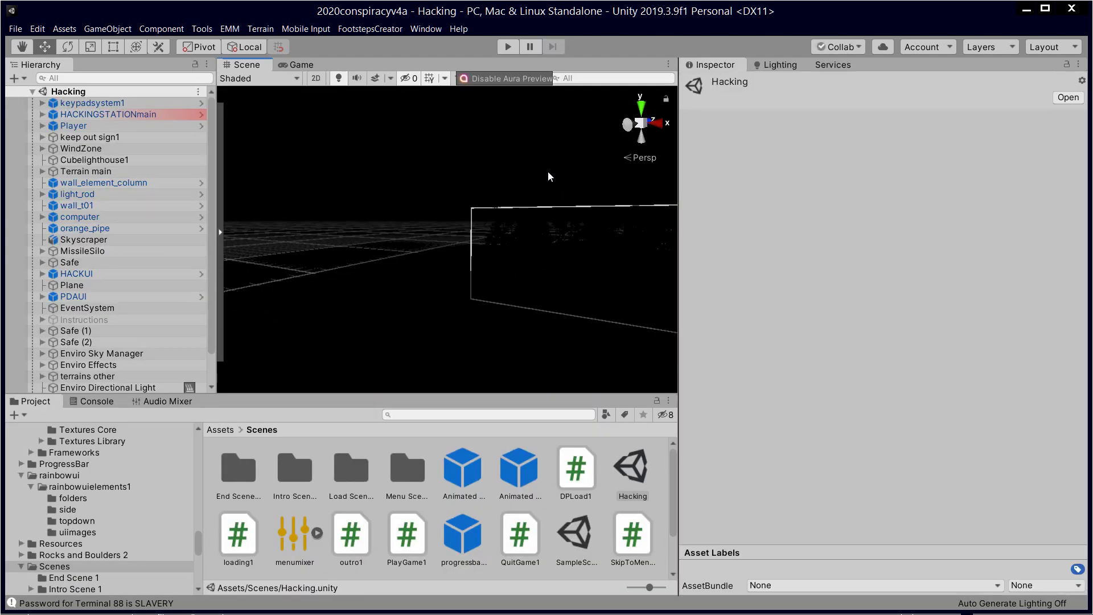
scroll(432, 213, "down", 2)
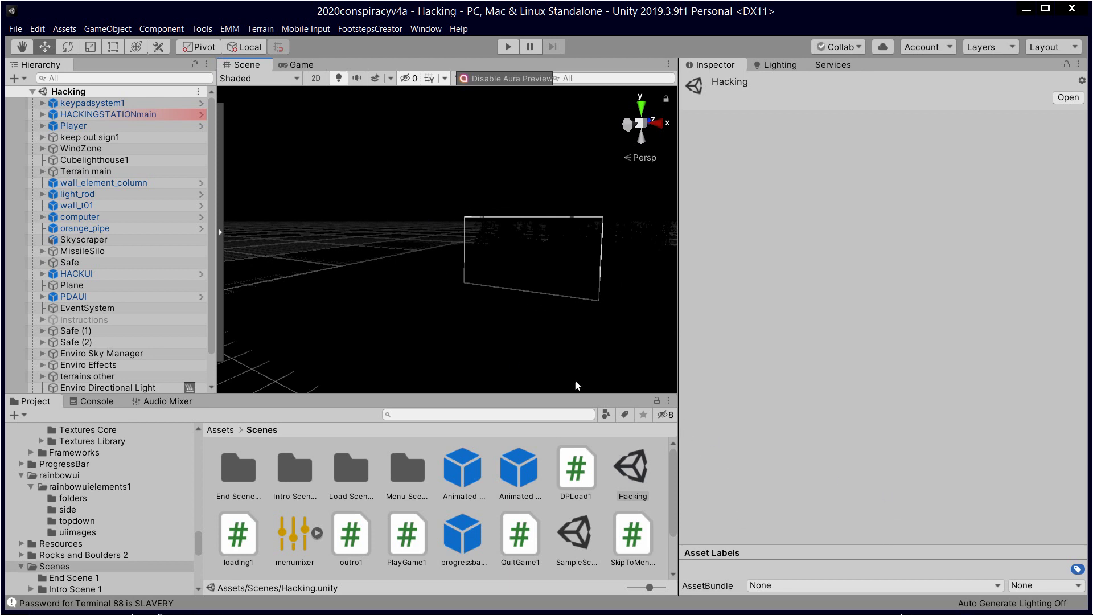
scroll(551, 358, "down", 2)
right_click_drag(513, 271, 565, 266)
scroll(566, 265, "up", 3)
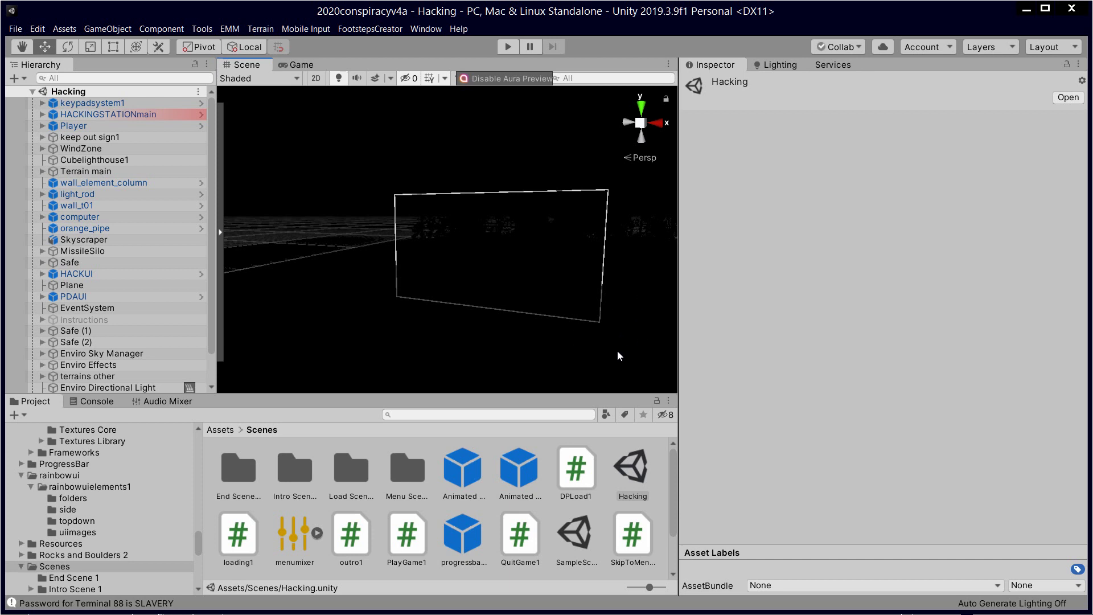
right_click_drag(402, 297, 502, 295)
scroll(473, 274, "down", 5)
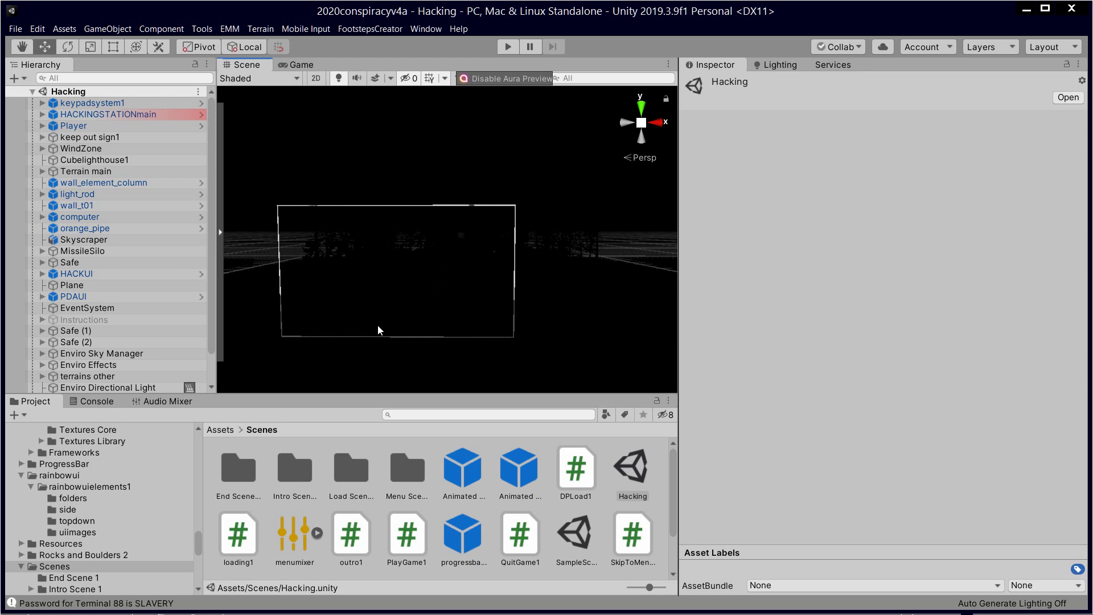
right_click_drag(378, 324, 422, 284)
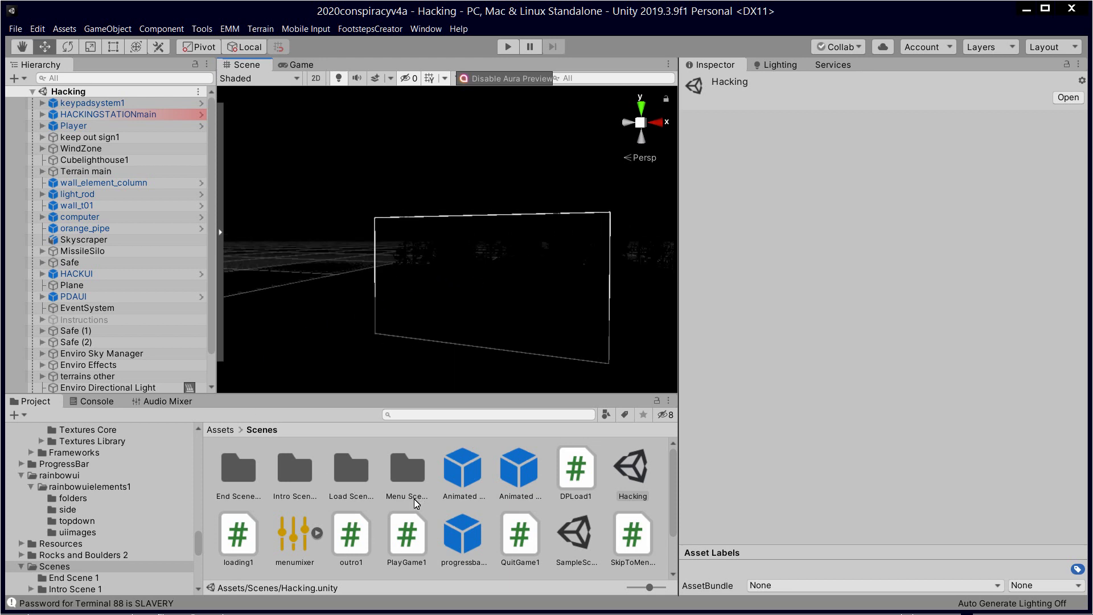
right_click_drag(516, 262, 301, 303)
scroll(207, 362, "down", 3)
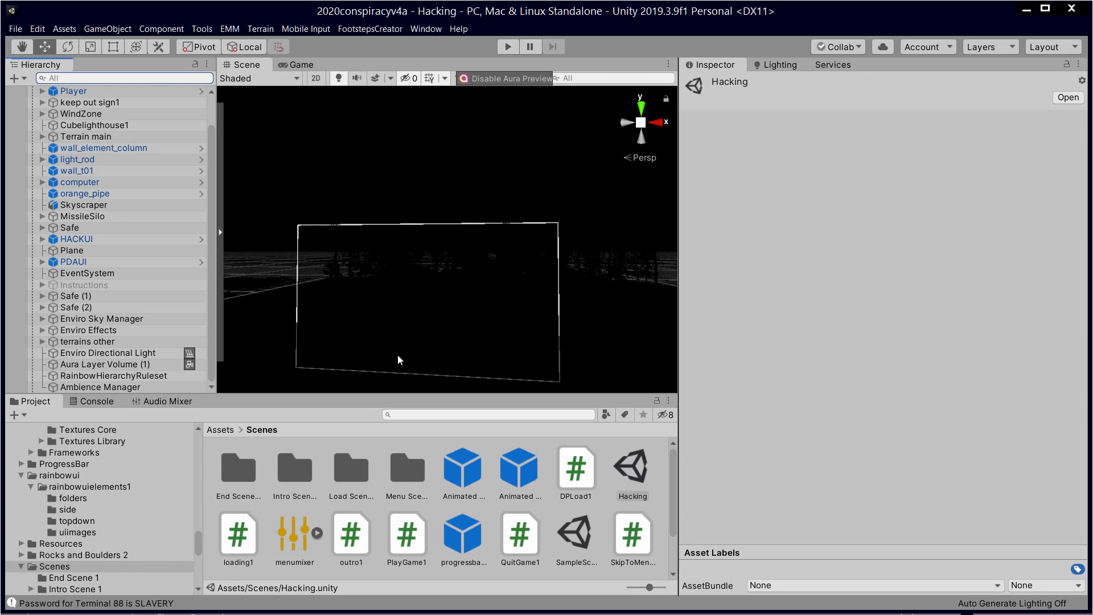
right_click_drag(590, 217, 539, 301)
scroll(543, 307, "down", 6)
scroll(531, 321, "up", 1)
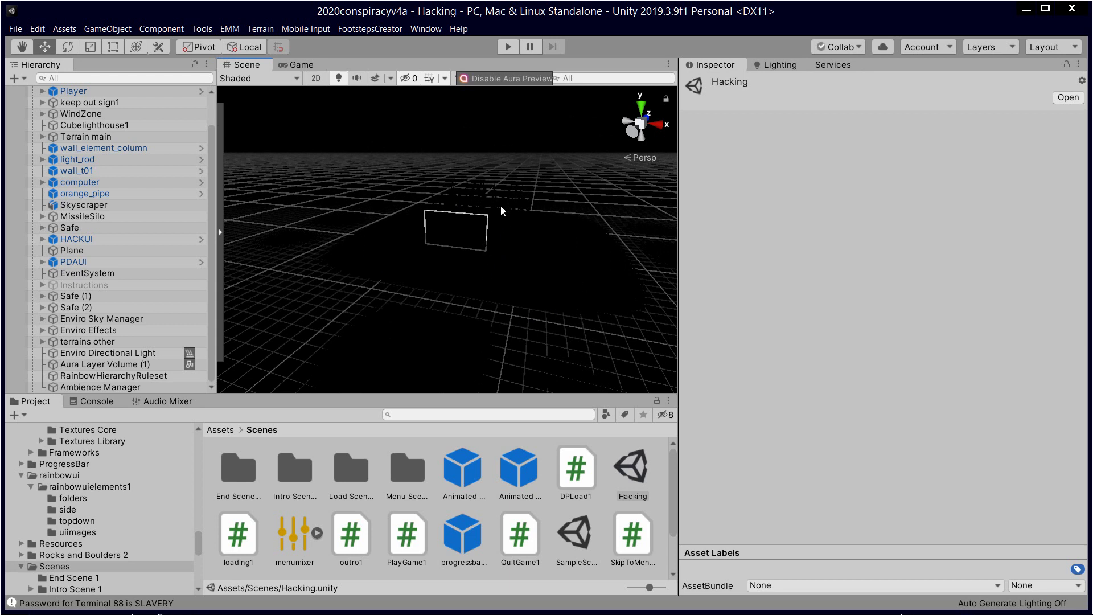
scroll(483, 282, "up", 3)
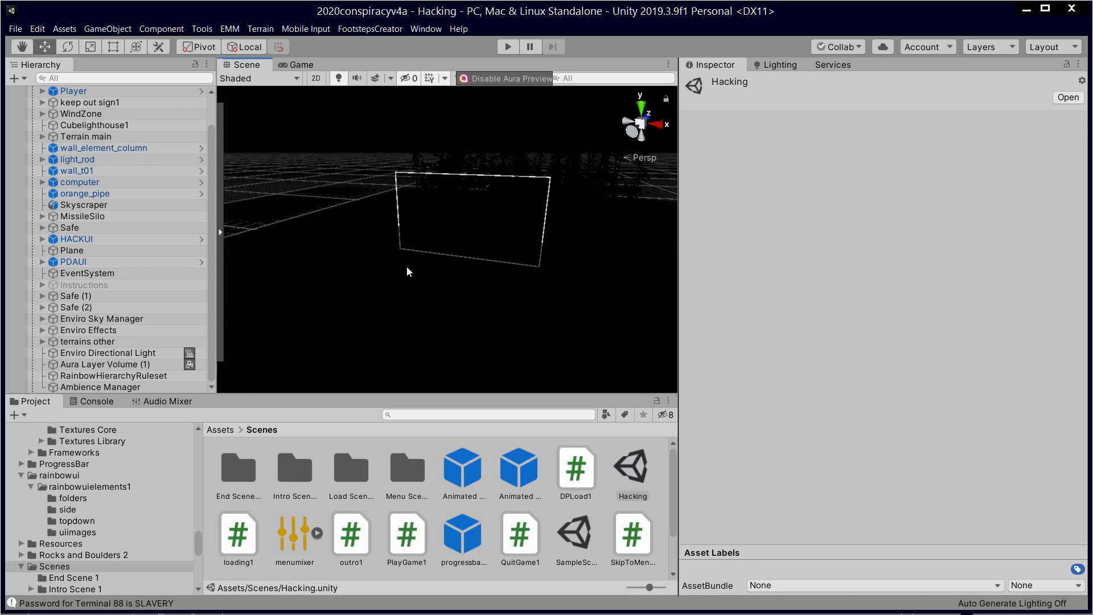
scroll(473, 279, "down", 3)
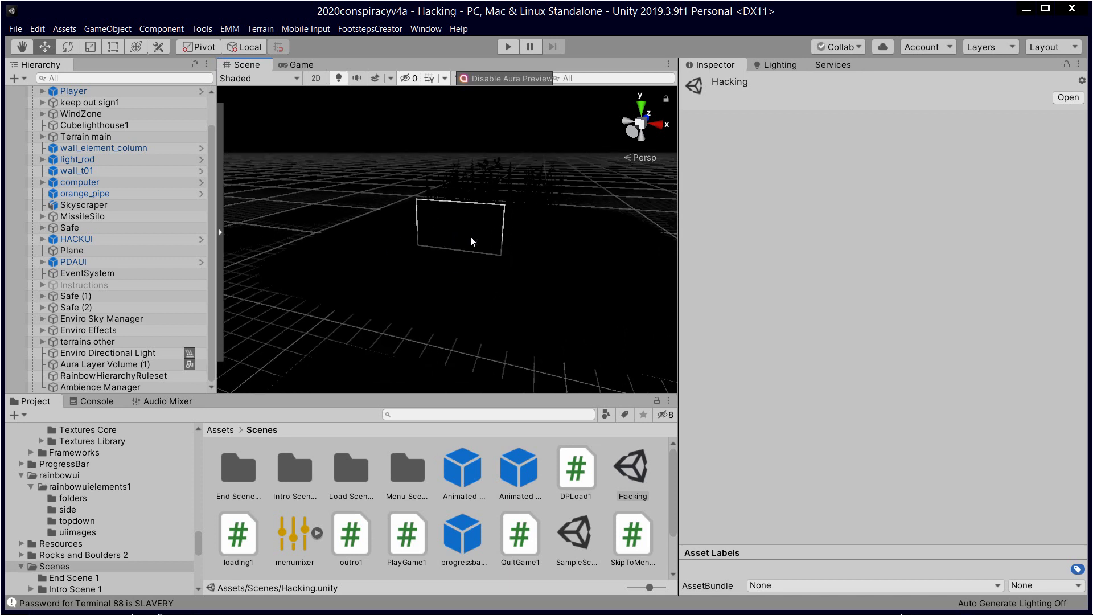
scroll(459, 233, "up", 3)
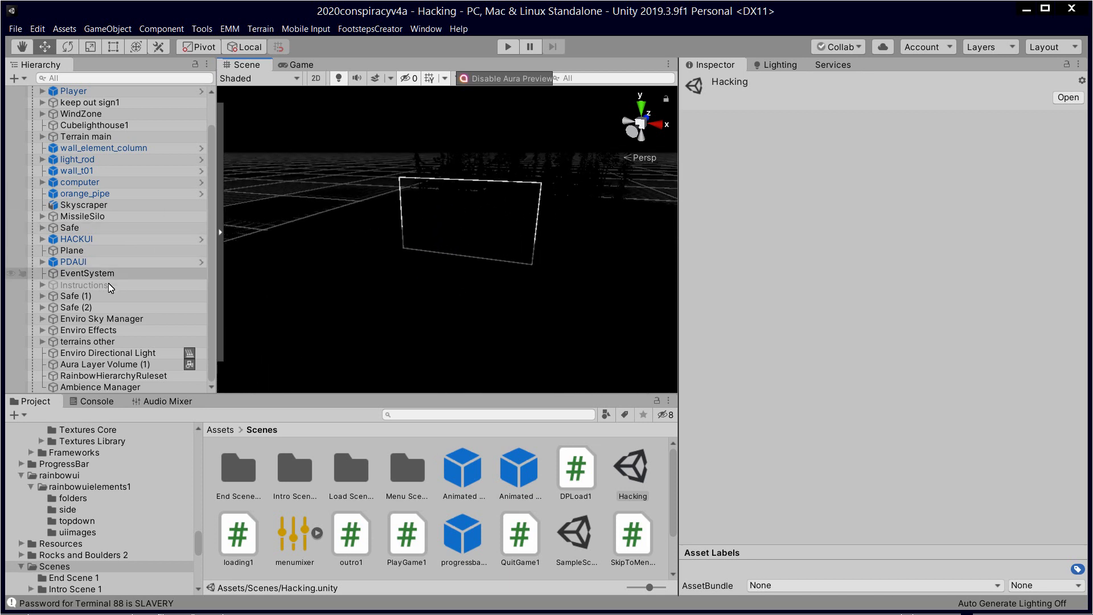
scroll(110, 280, "up", 3)
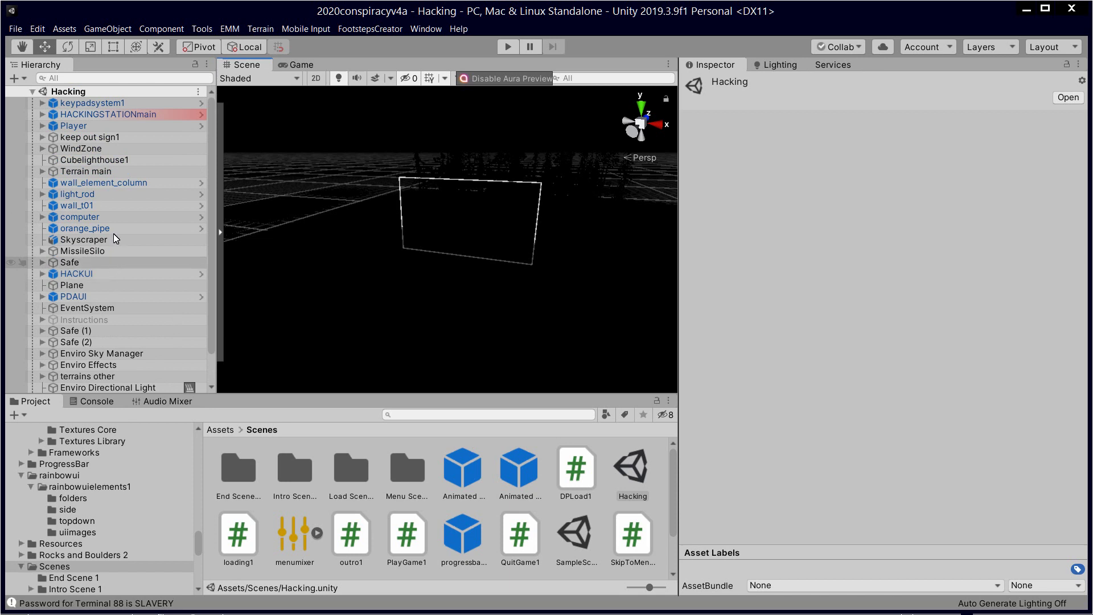
left_click(136, 116)
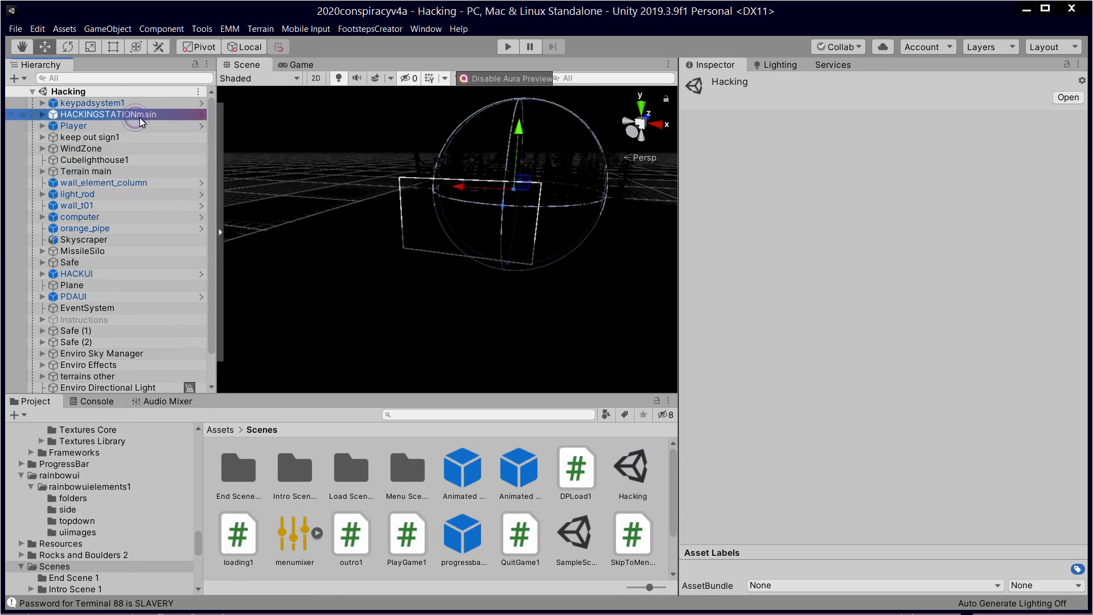
double_click(139, 117)
scroll(496, 271, "down", 3)
scroll(518, 278, "down", 5)
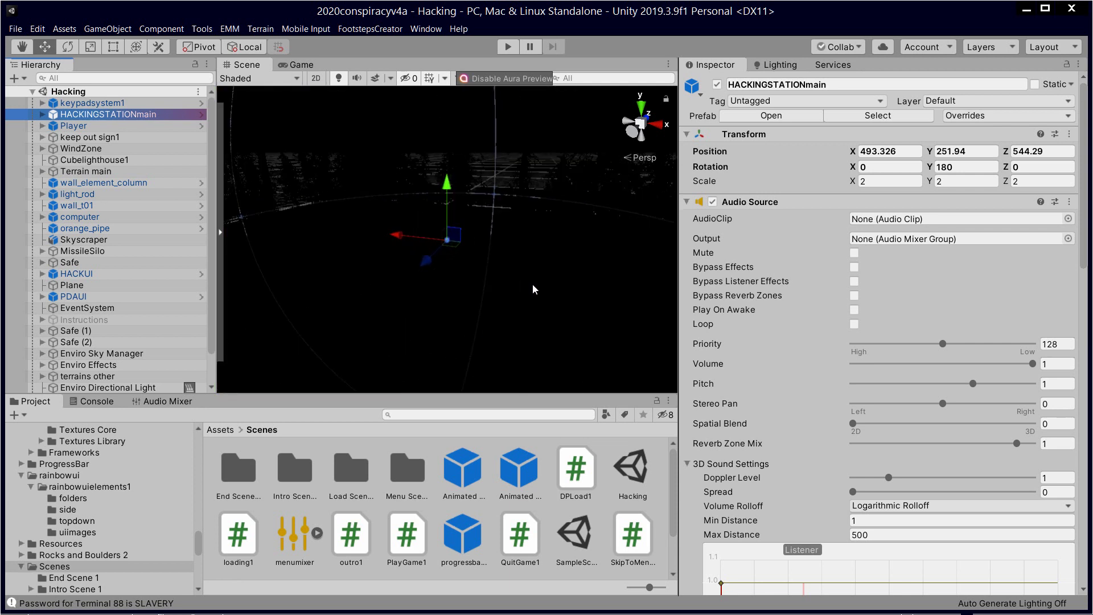
scroll(534, 284, "down", 6)
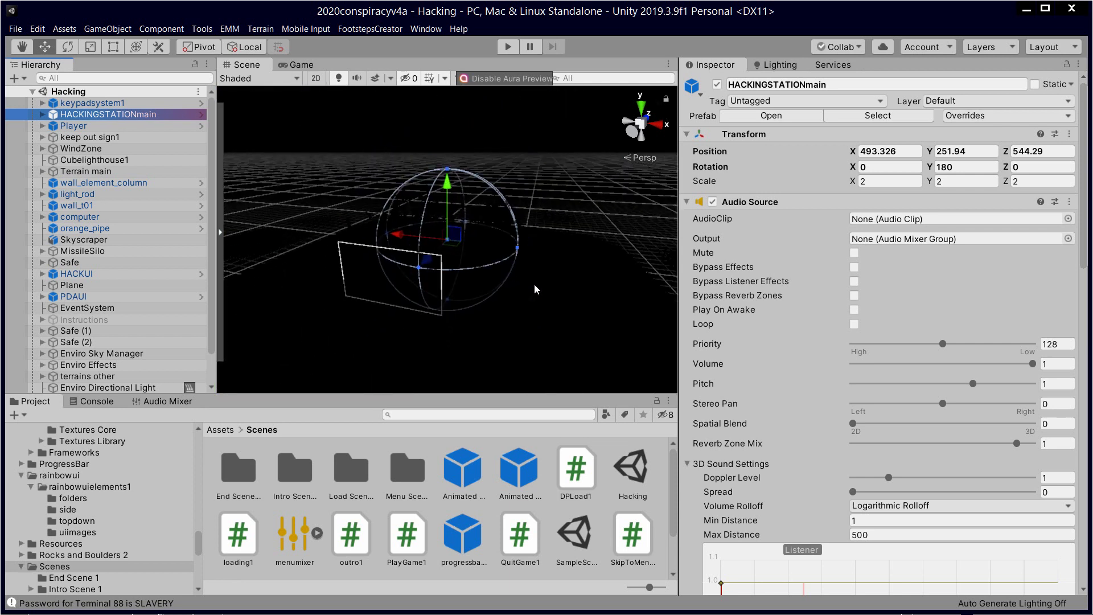
scroll(458, 241, "down", 2)
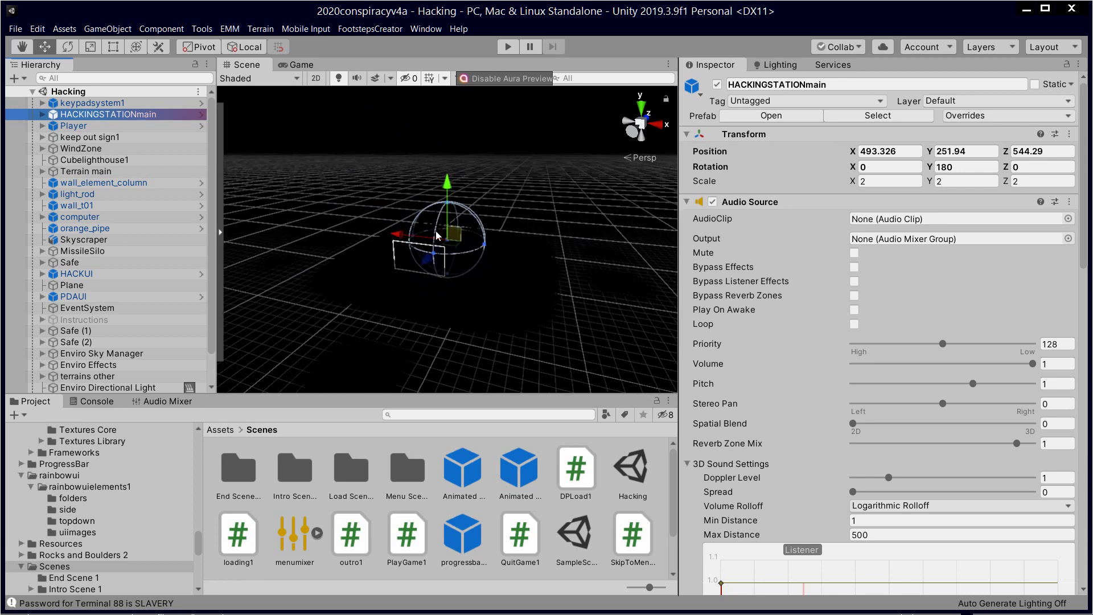
scroll(460, 251, "down", 3)
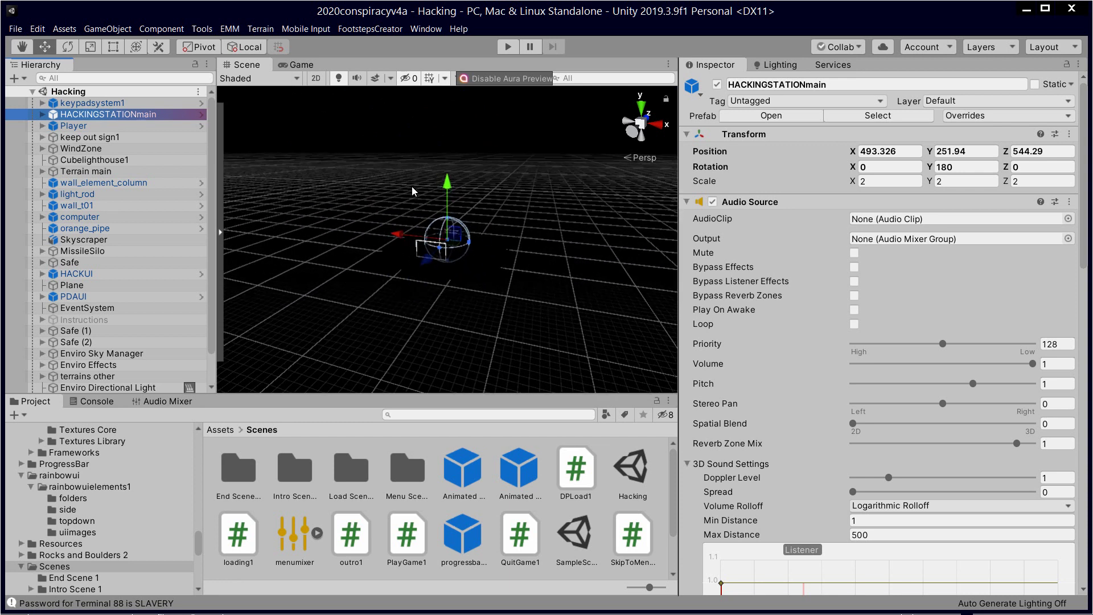
scroll(452, 271, "up", 5)
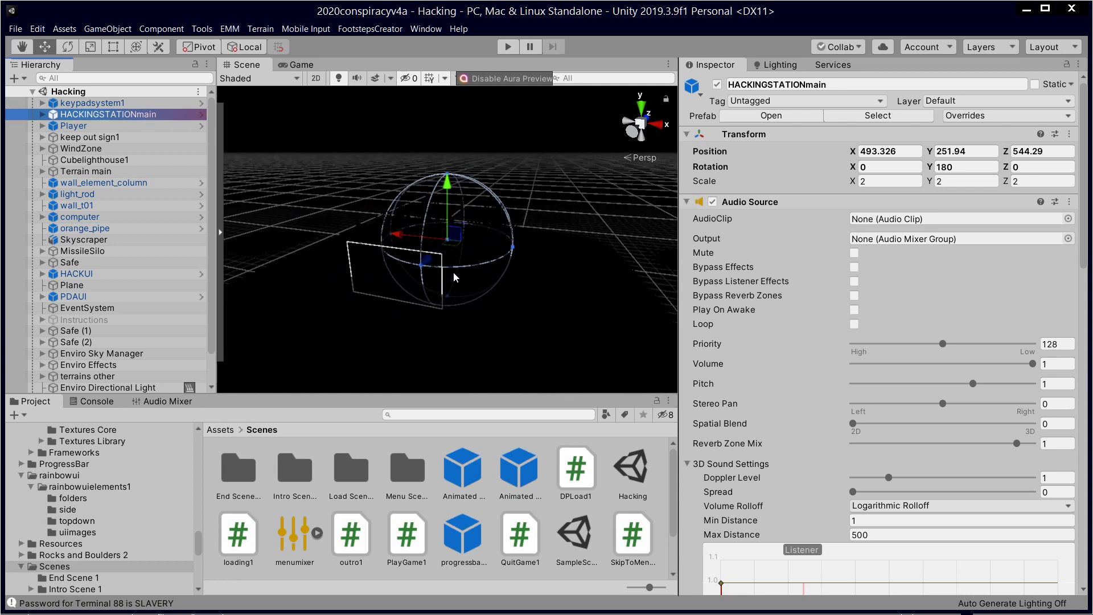
scroll(453, 272, "up", 3)
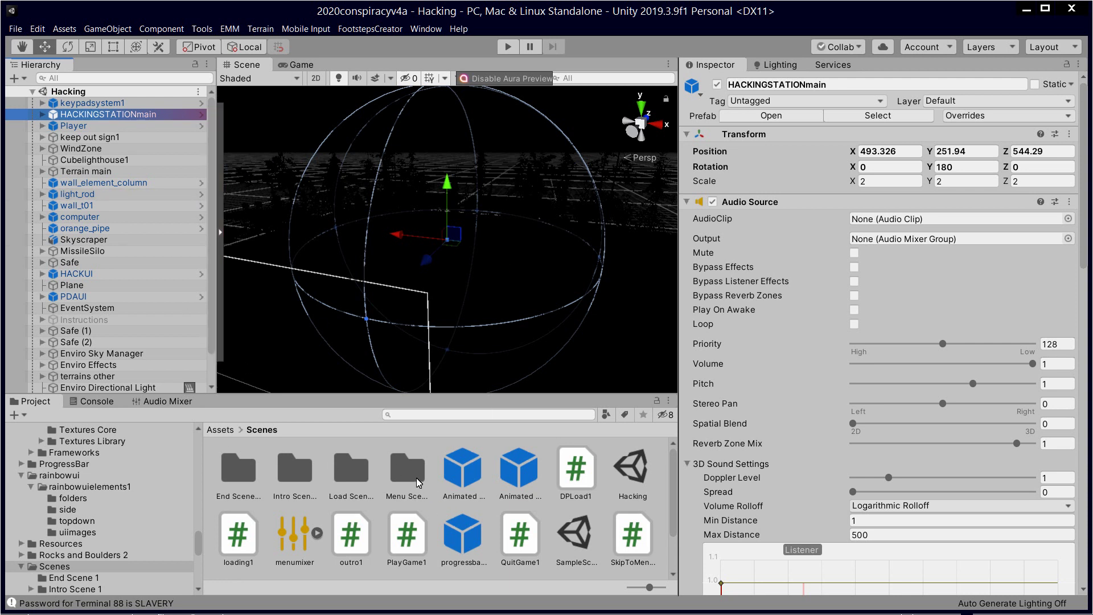
Step: Open the Load Scene 1 scene from its folder under Scenes
left_click(293, 463)
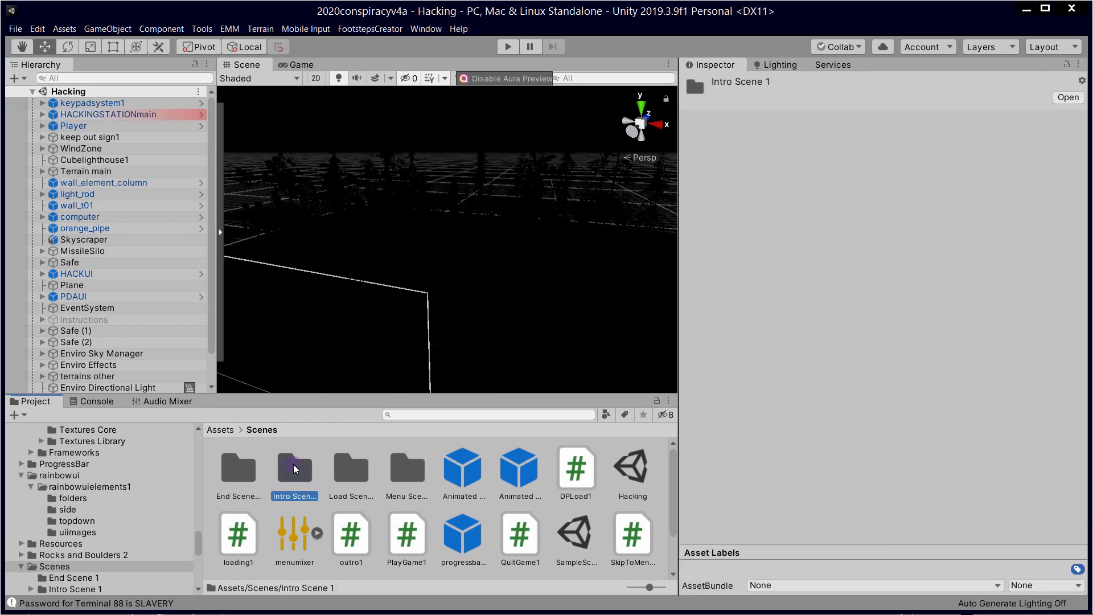
double_click(294, 465)
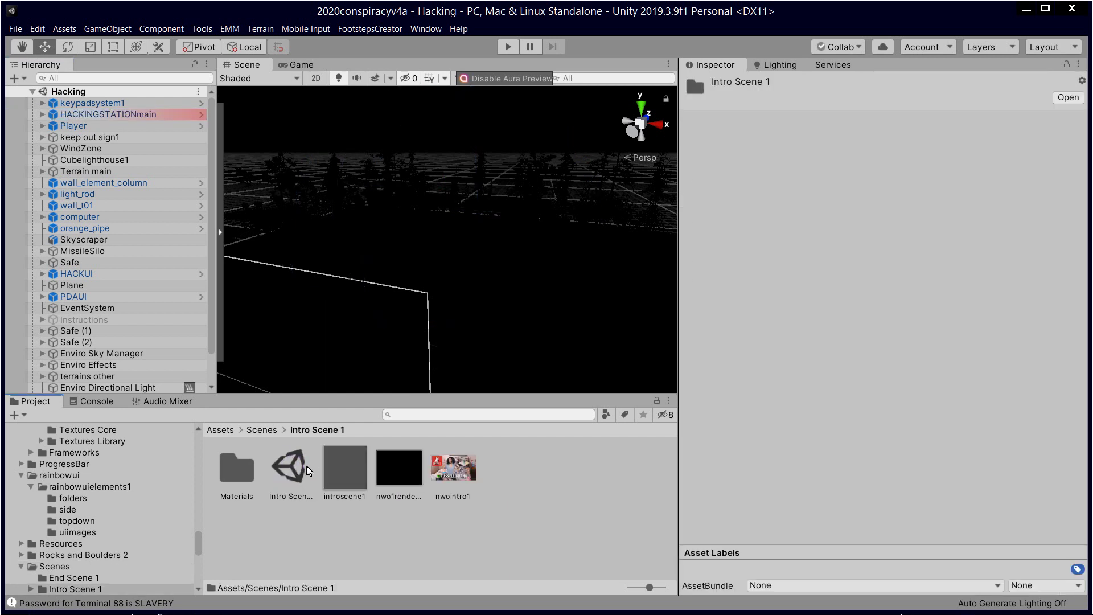
left_click(260, 430)
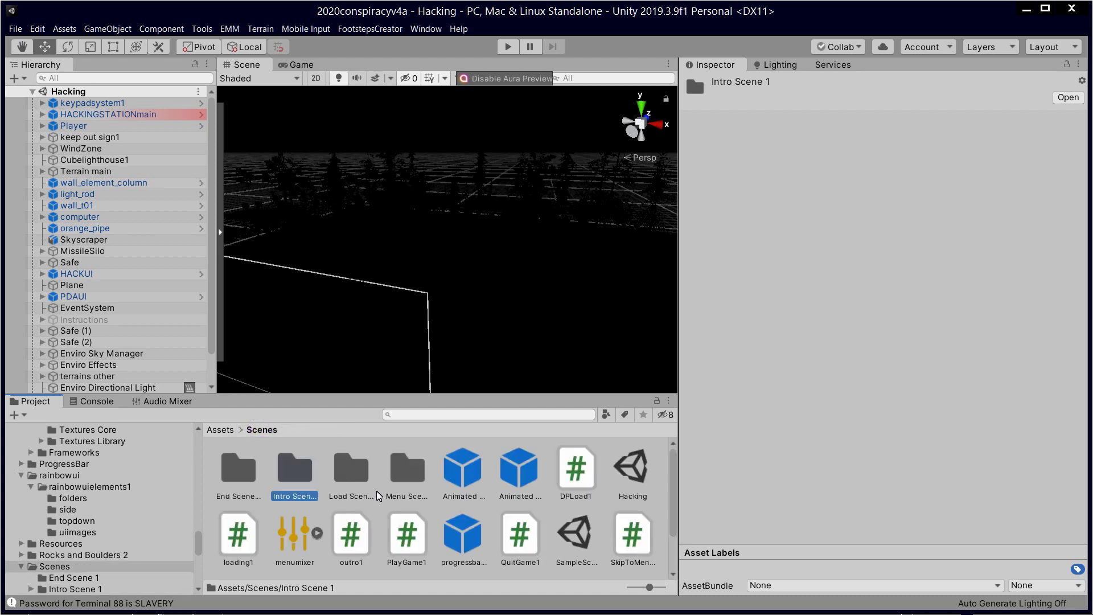
left_click(357, 470)
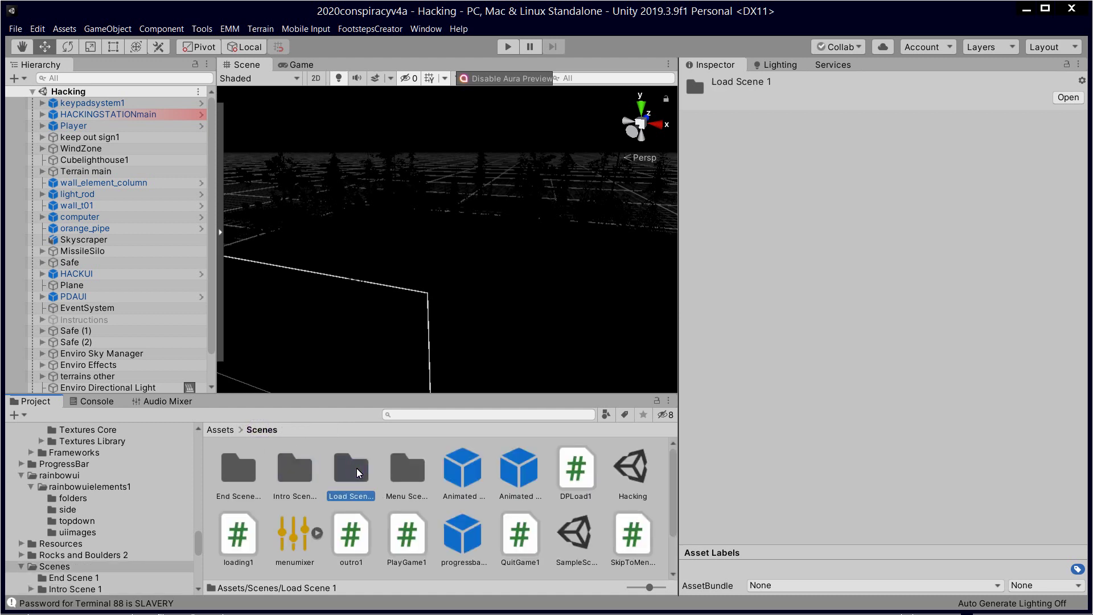
double_click(357, 470)
left_click(238, 472)
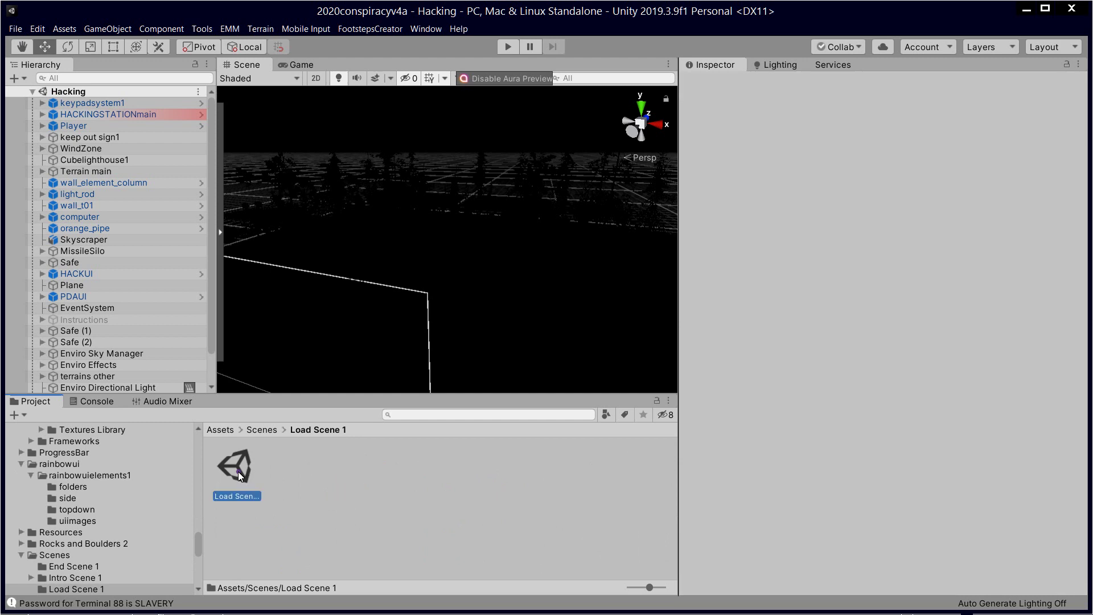
double_click(238, 471)
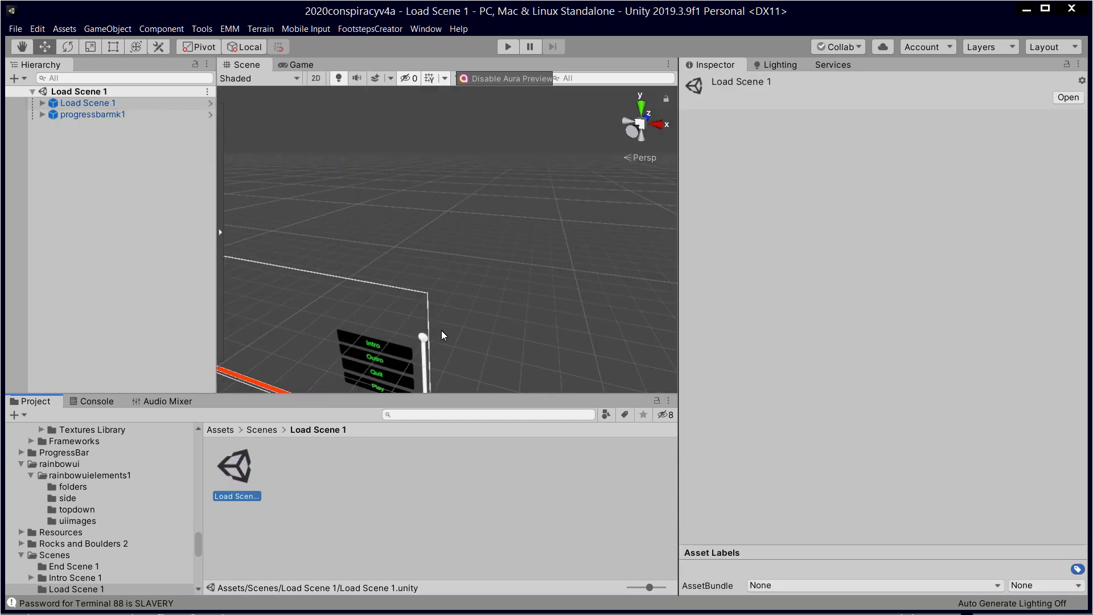
Step: Orbit to face the menu canvas and expand the Load Scene 1 and progressbarmk1 prefabs
right_click_drag(470, 286, 933, 293)
right_click_drag(673, 215, 3, 215)
right_click_drag(523, 153, 454, 240)
scroll(453, 242, "down", 4)
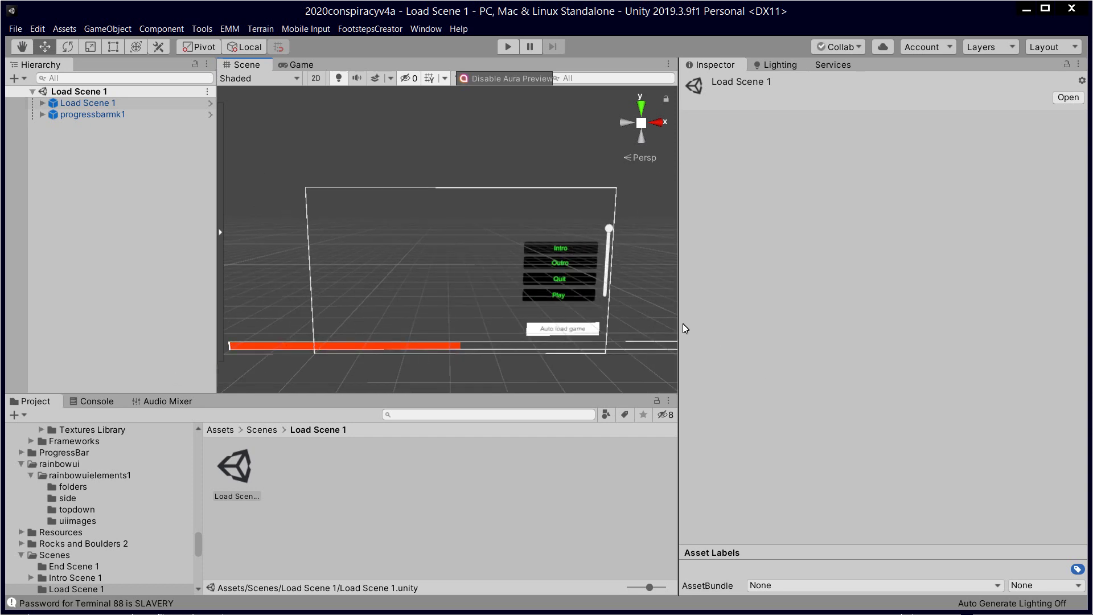
scroll(536, 268, "up", 2)
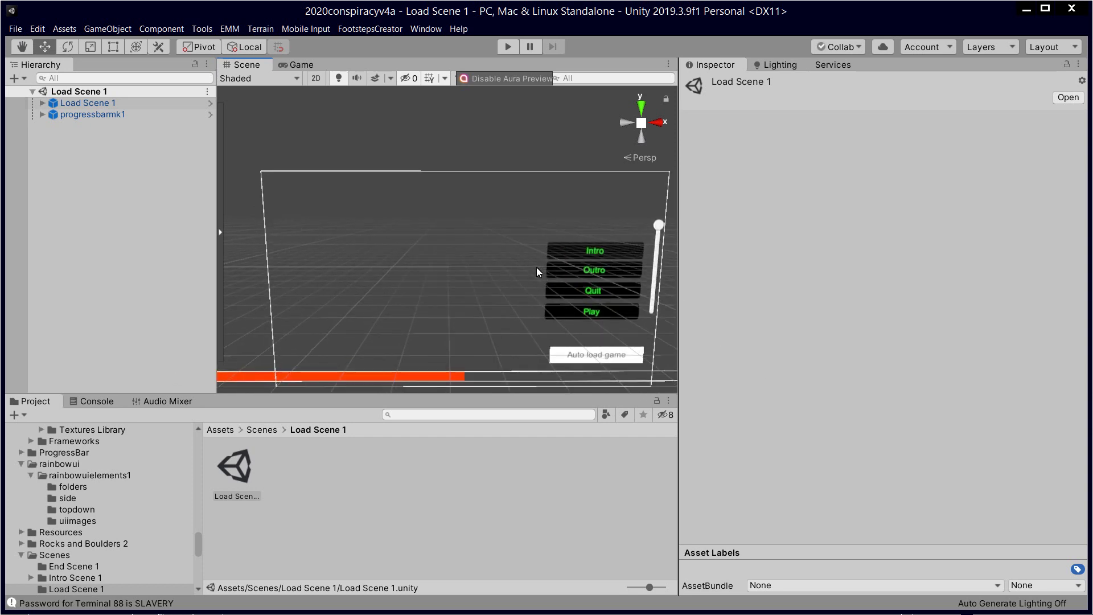
left_click(42, 103)
left_click(39, 160)
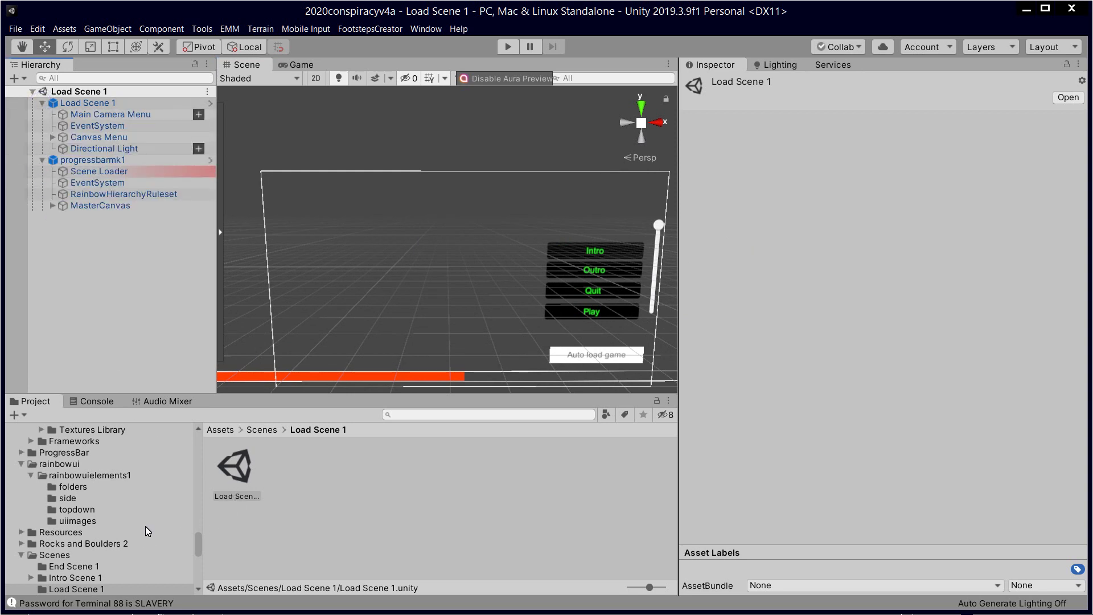
scroll(115, 493, "up", 5)
left_click(372, 469)
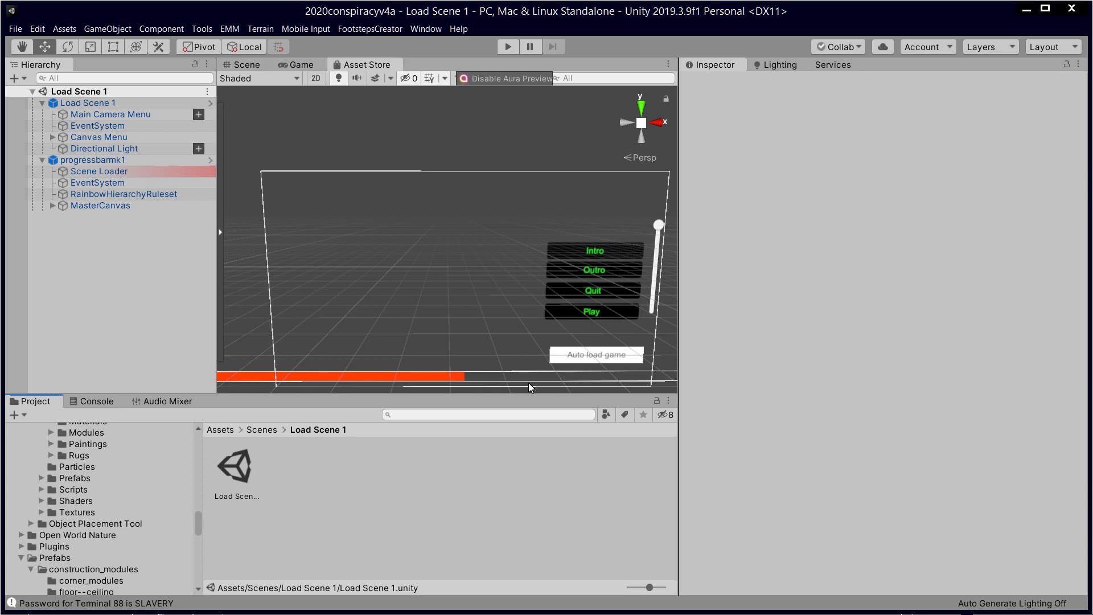
Step: Open the Asset Store with Ctrl+9 as a floating window, then switch applications
key("ctrl+9")
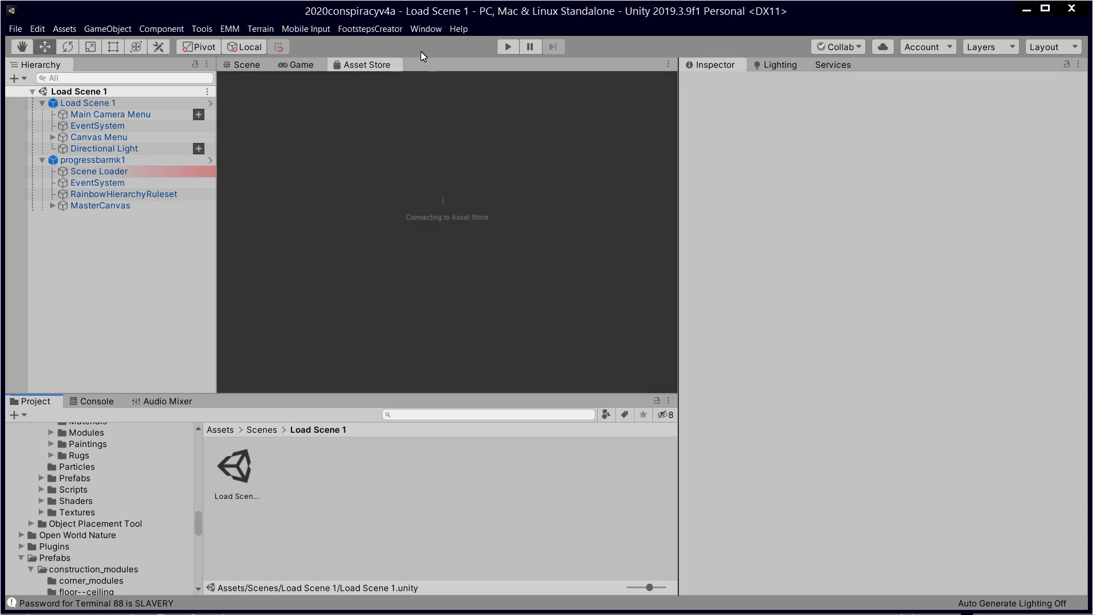
left_click_drag(385, 63, 873, 282)
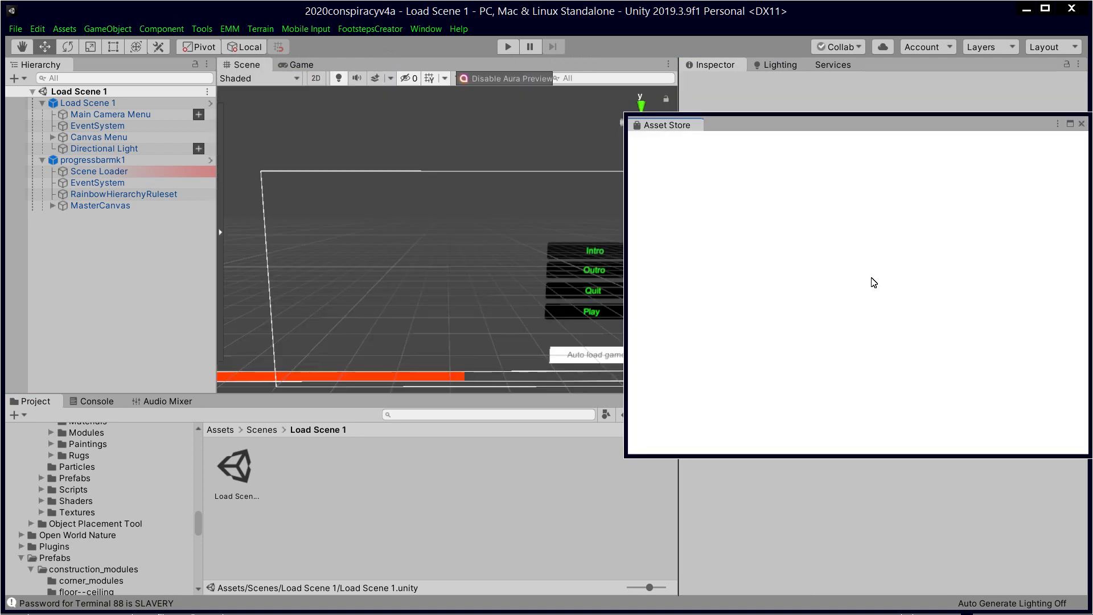
left_click_drag(894, 130, 671, 159)
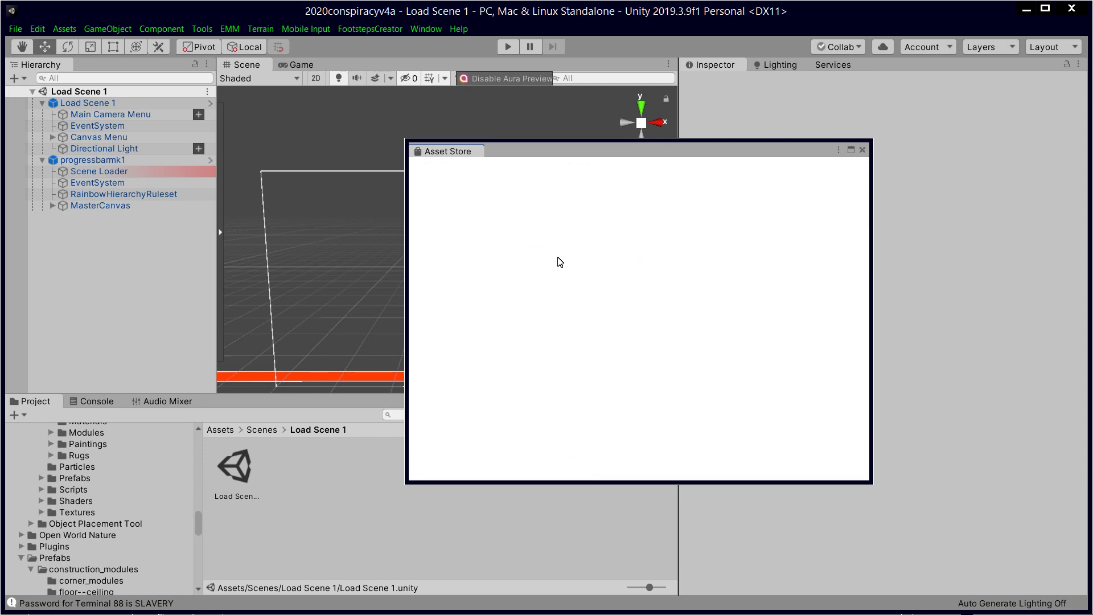
key("alt+Tab")
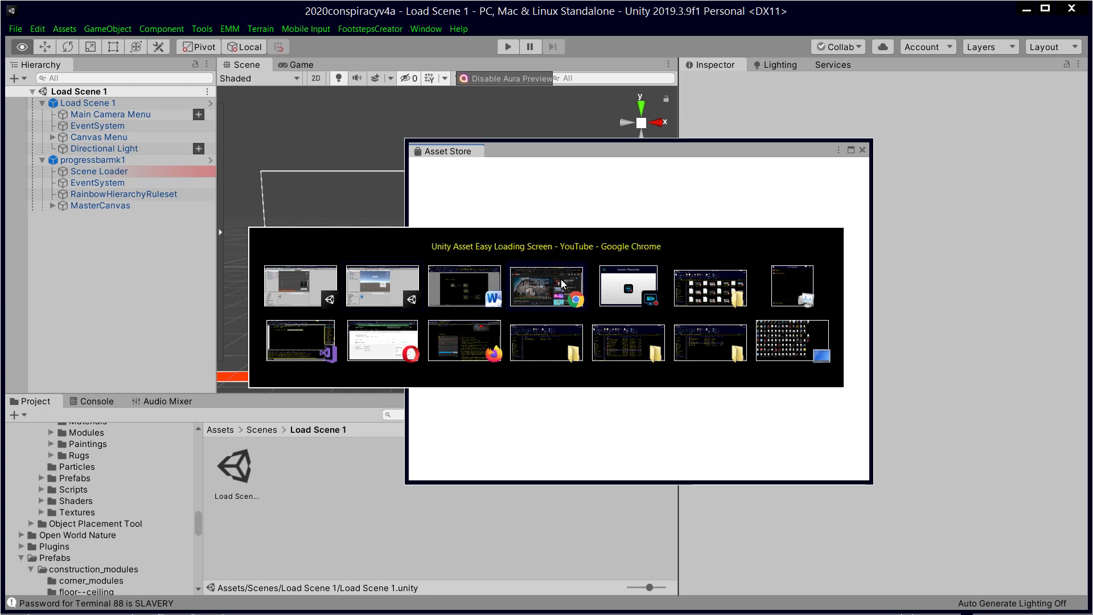
Step: From the Chrome store page, send Easy Loading Screen to the Unity editor
left_click(539, 280)
left_click(880, 24)
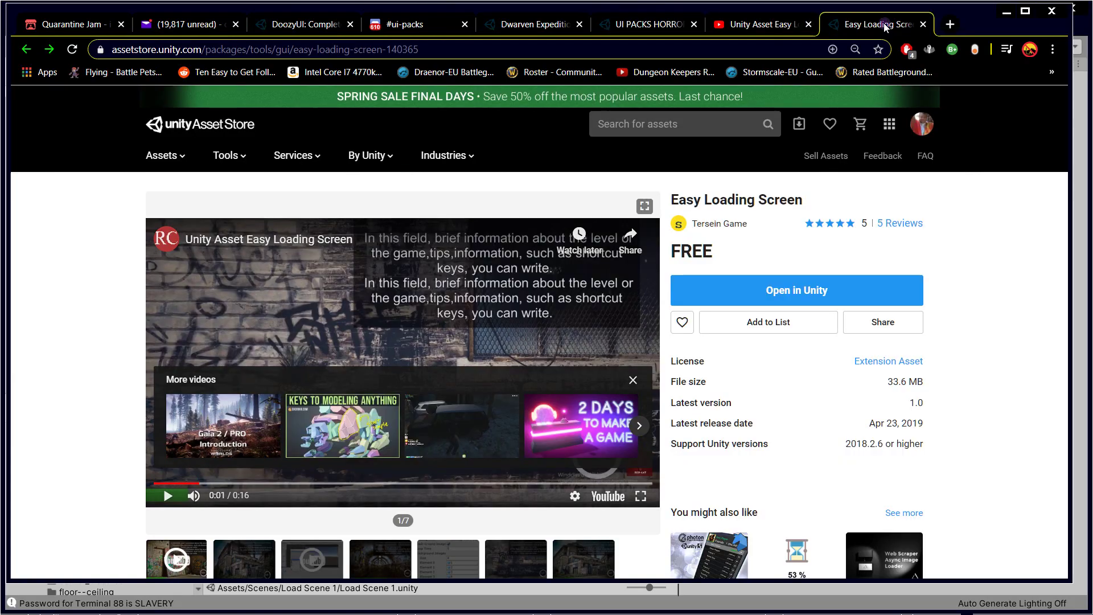
left_click(760, 287)
left_click(610, 145)
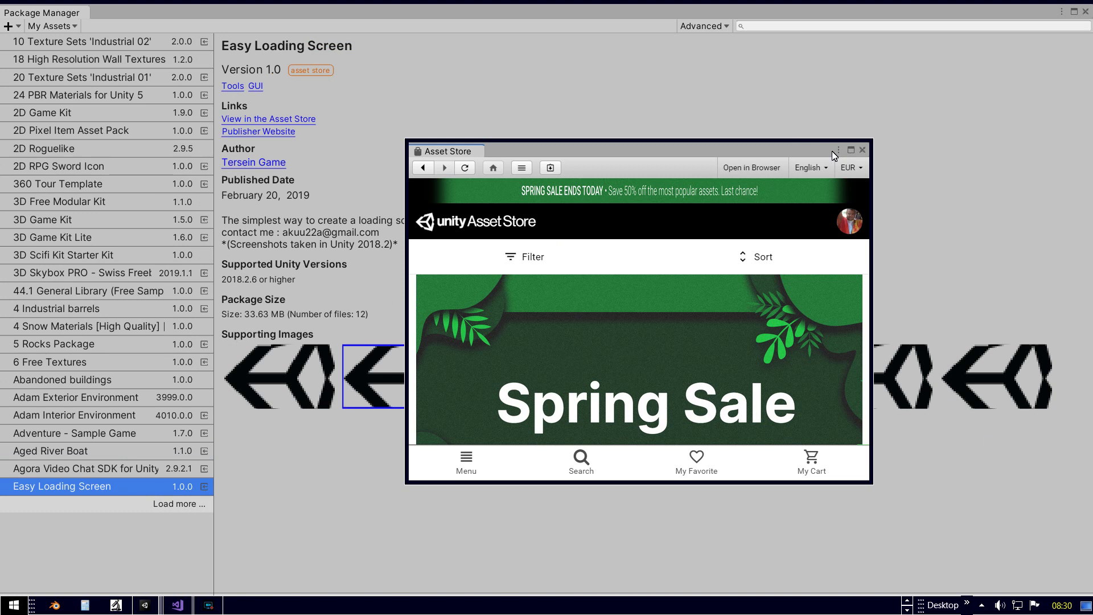
Step: Close the Asset Store, import all Easy Loading Screen files, and close Package Manager
left_click(862, 150)
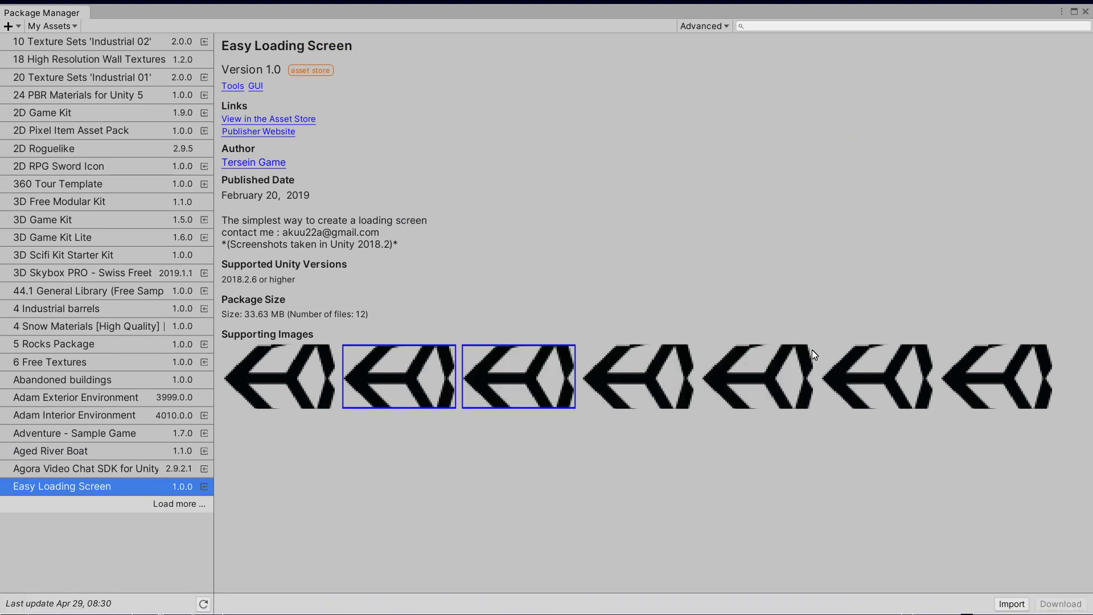
left_click(1012, 603)
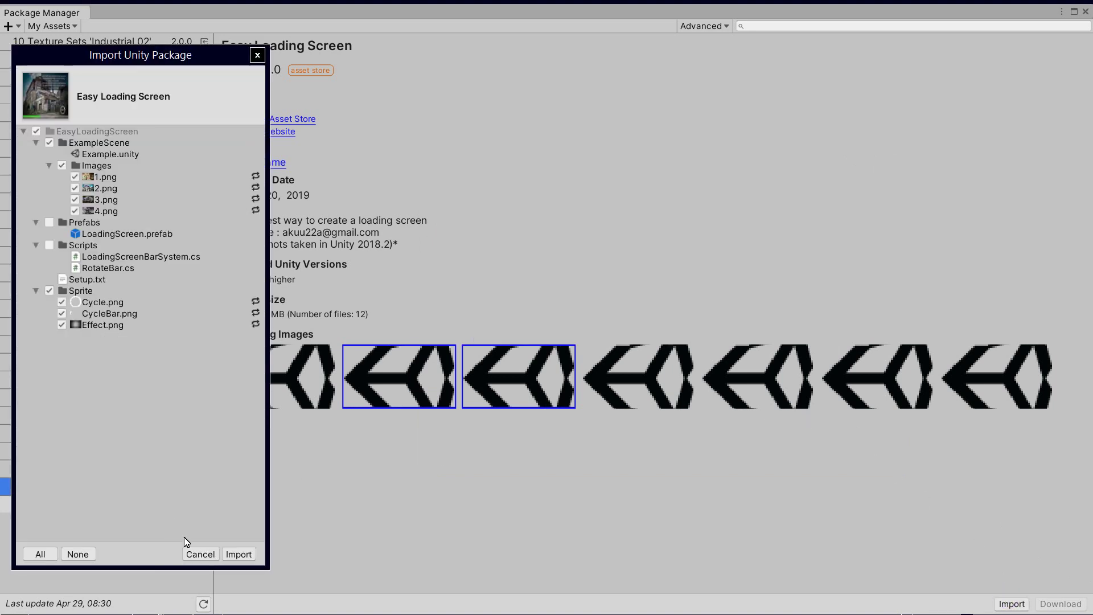
left_click(238, 554)
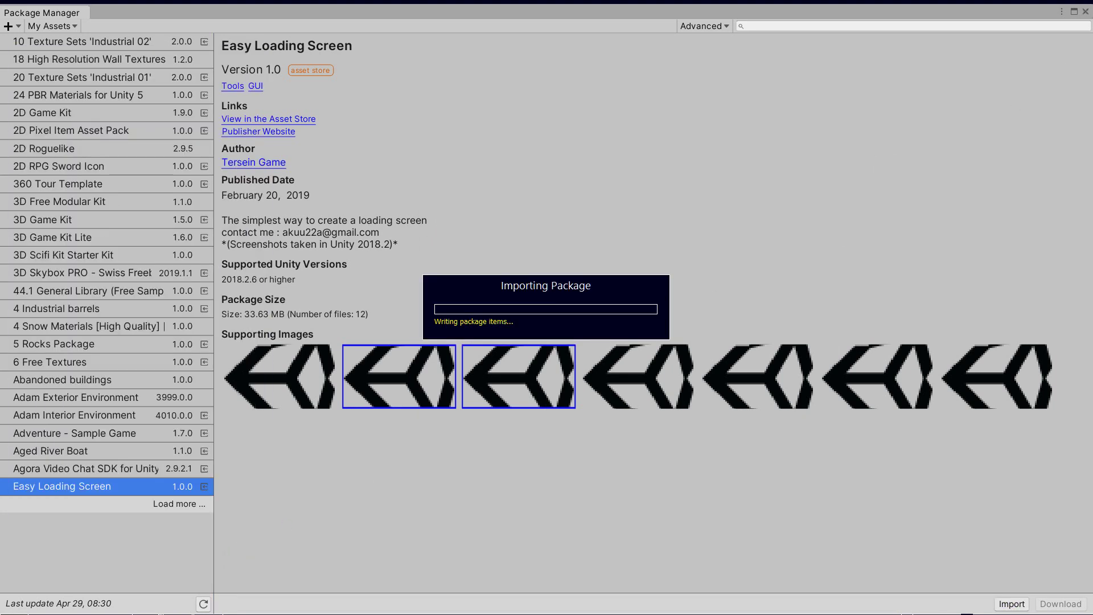
mouse_move(1085, 20)
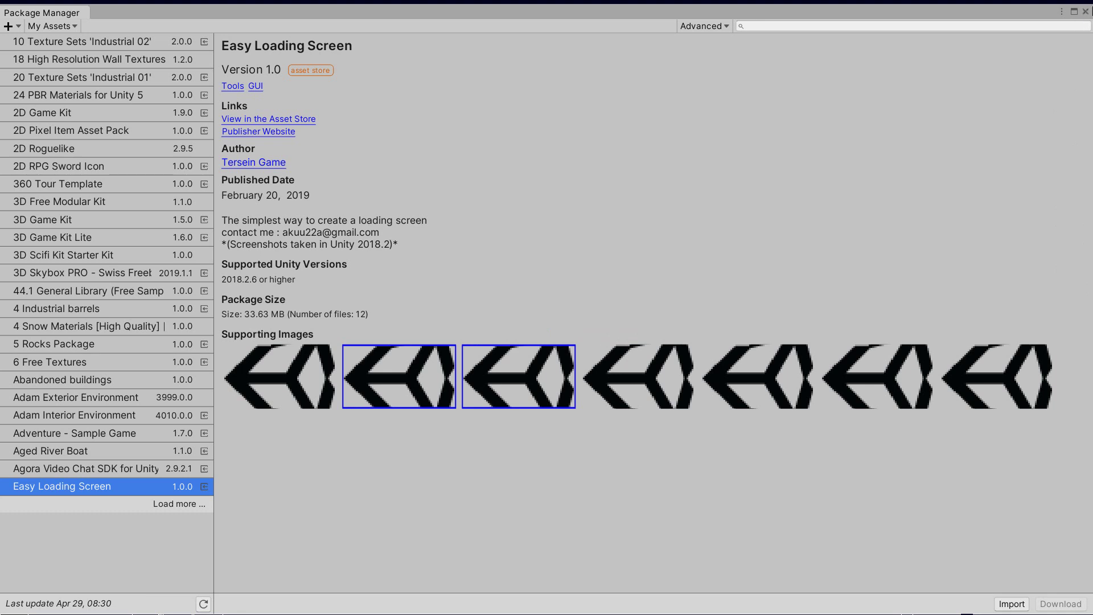
left_click(1085, 11)
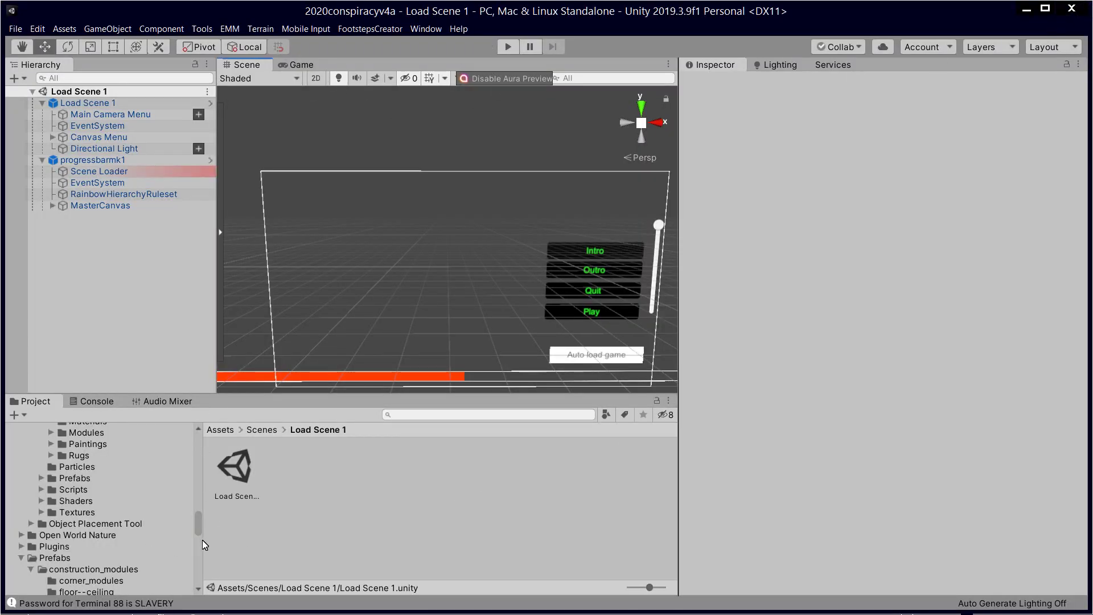
Step: Browse EasyMainMenu's Scripts, then open the EasyLoadingScreen Prefabs folder
left_click_drag(197, 528, 198, 481)
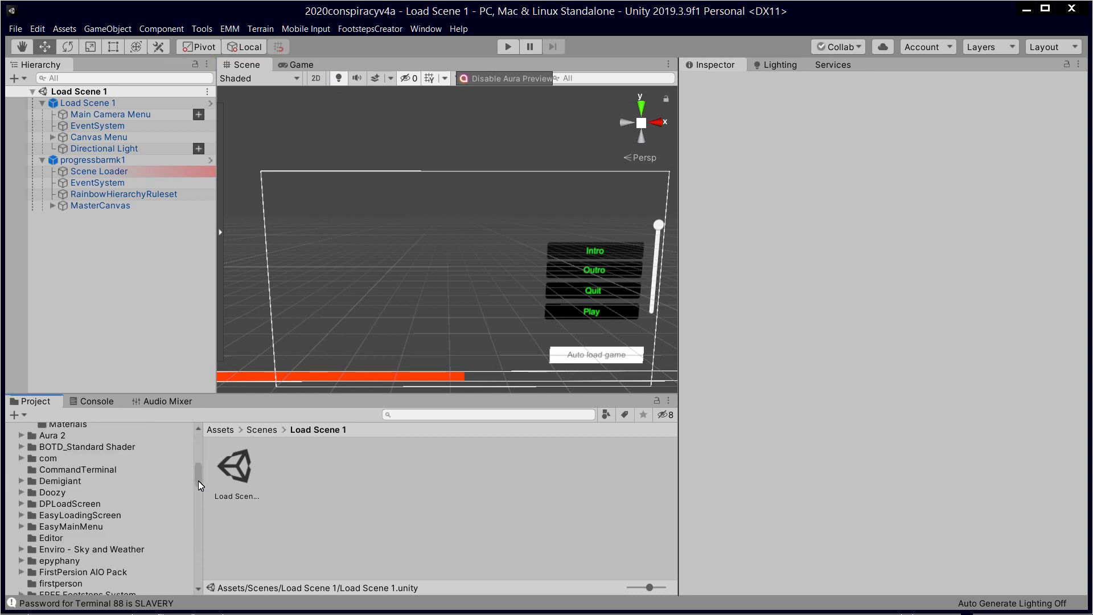
left_click(95, 527)
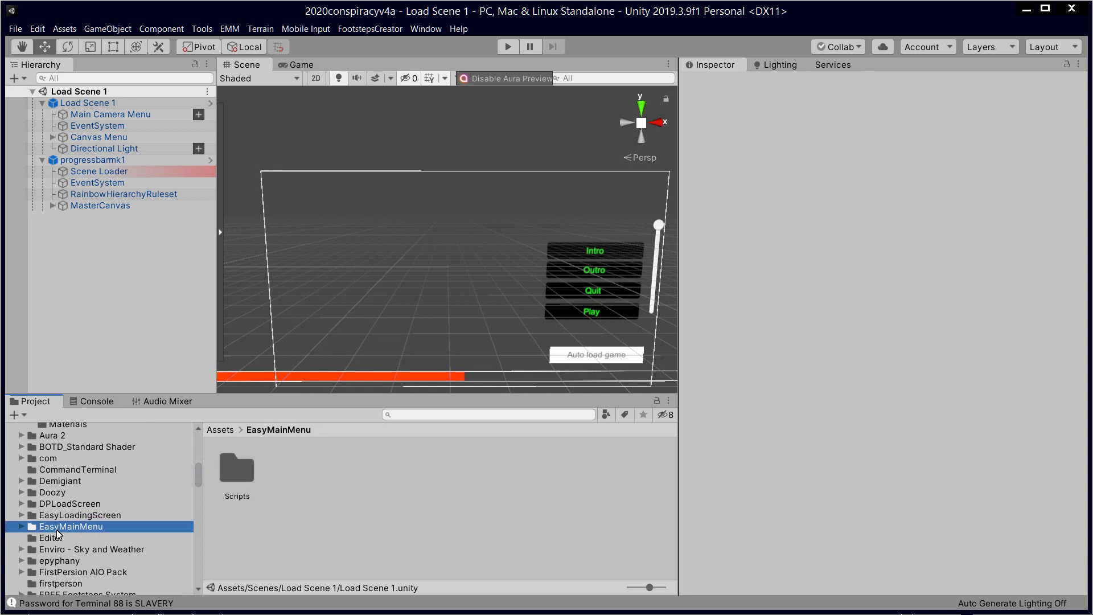
left_click(27, 525)
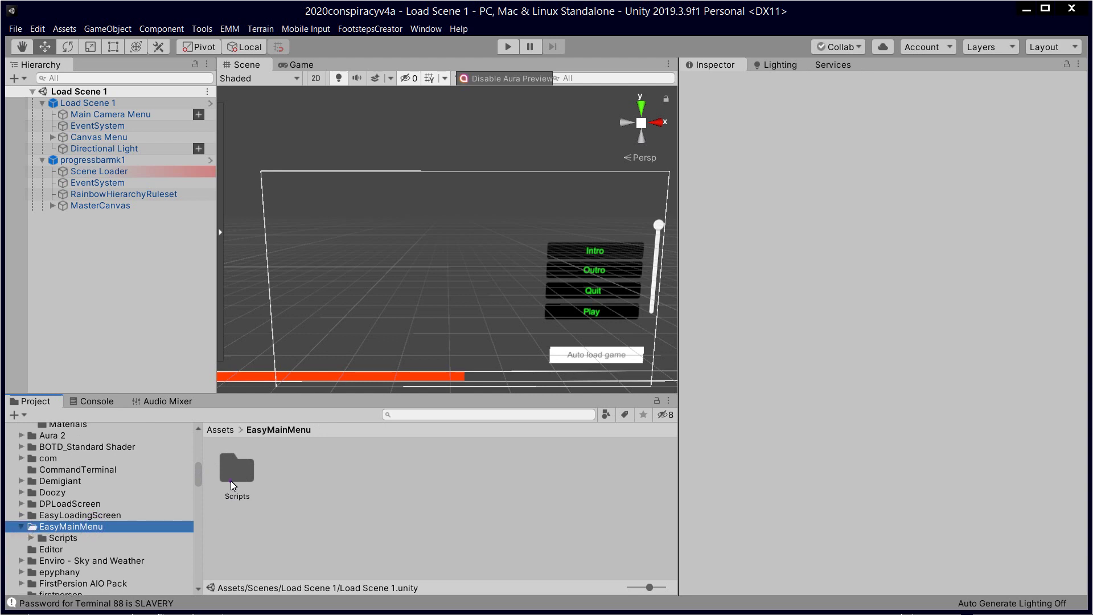
left_click(231, 484)
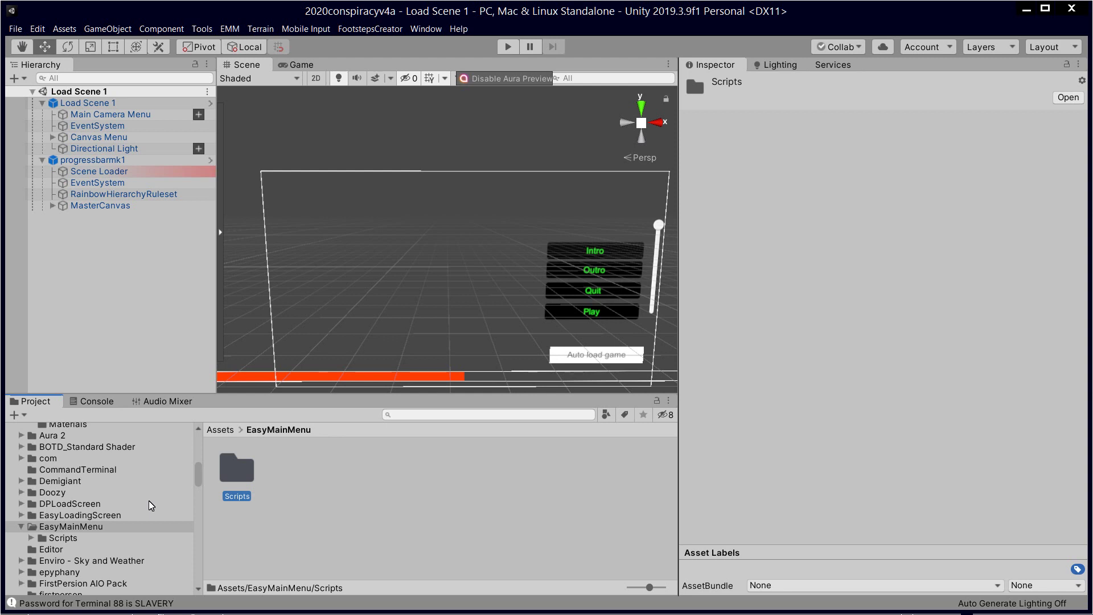
left_click(118, 516)
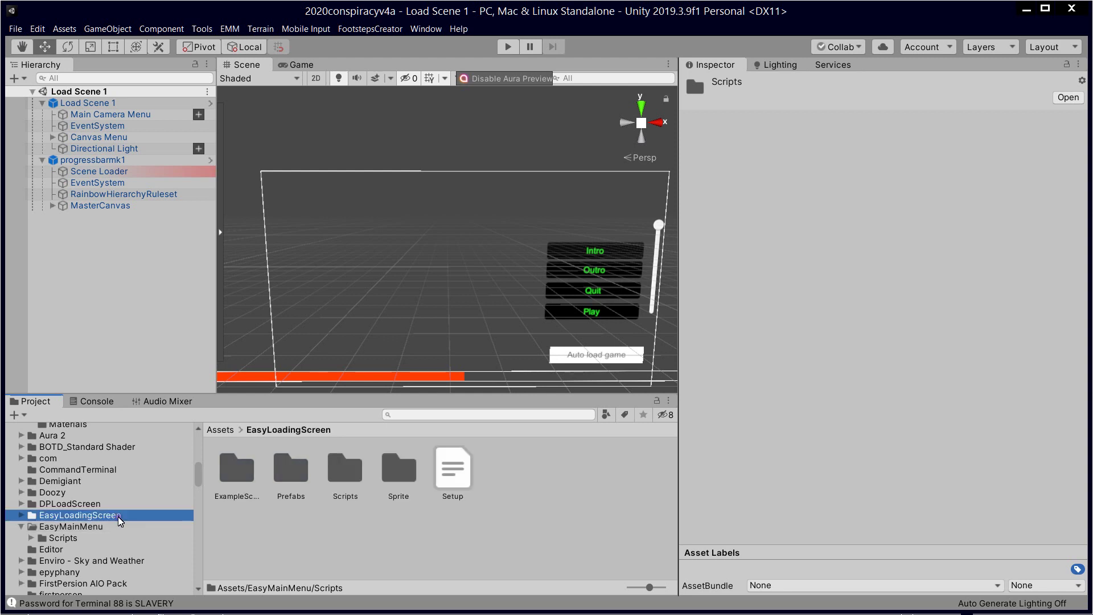
left_click(322, 530)
double_click(289, 467)
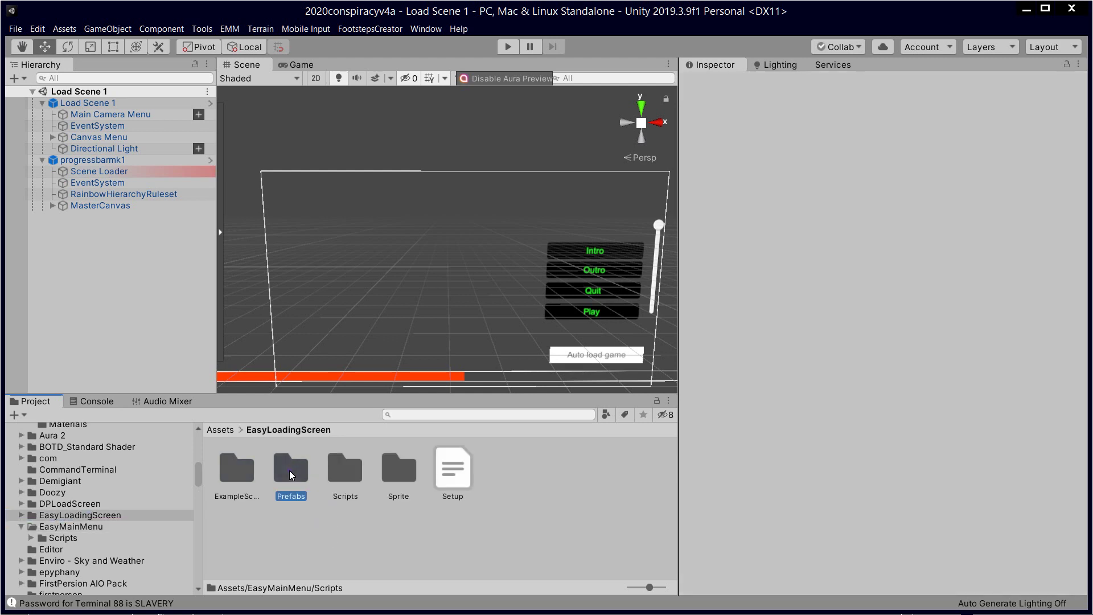
Step: Open the menuscene1 prefab and place the LoadingScreen prefab under Canvas Menu
left_click_drag(236, 469, 128, 136)
left_click_drag(126, 216, 143, 143)
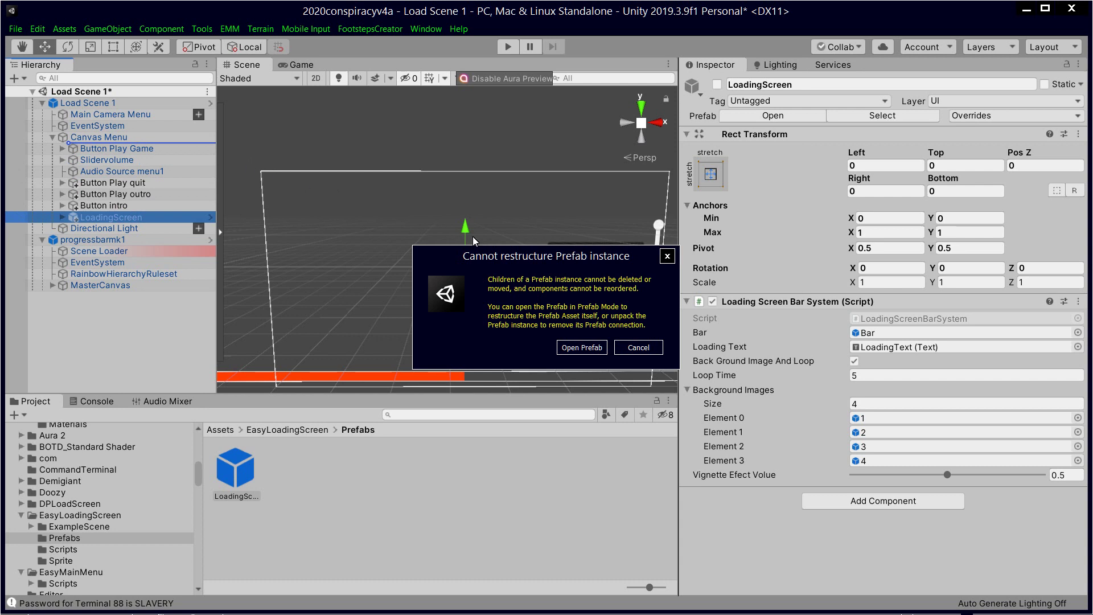
left_click(583, 345)
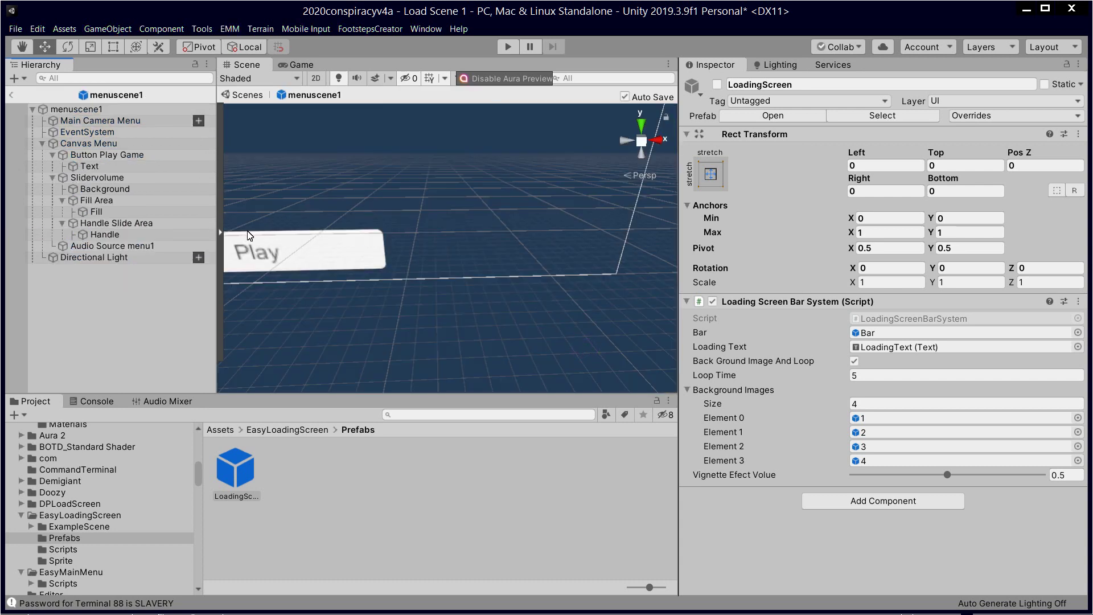
left_click_drag(238, 470, 135, 145)
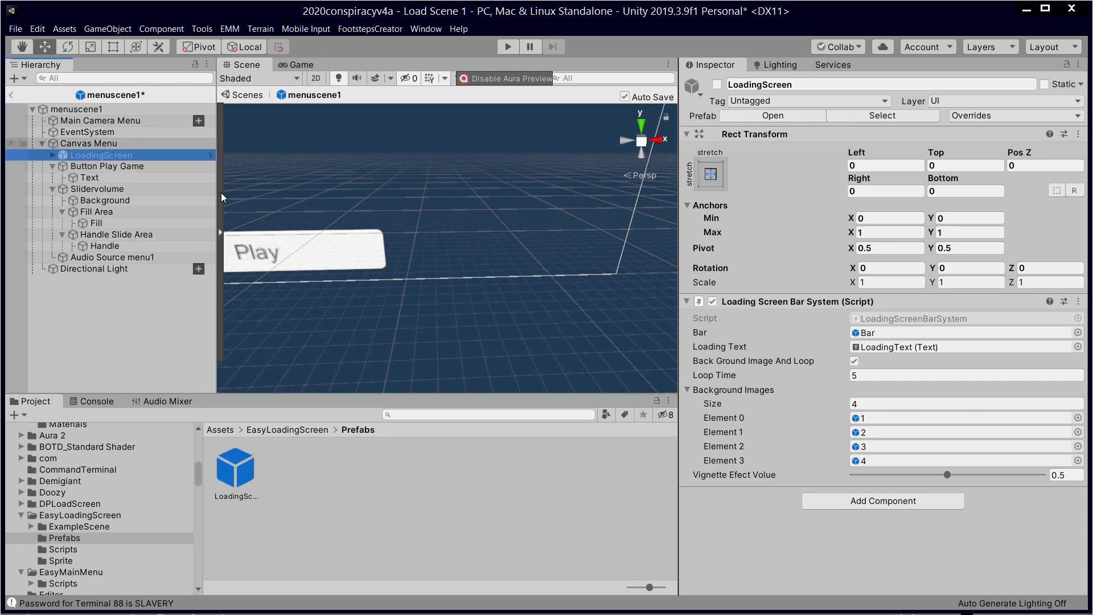
Step: Inspect and frame Button Play Game, then exit Prefab Mode back to Load Scene 1
right_click_drag(367, 248, 222, 172)
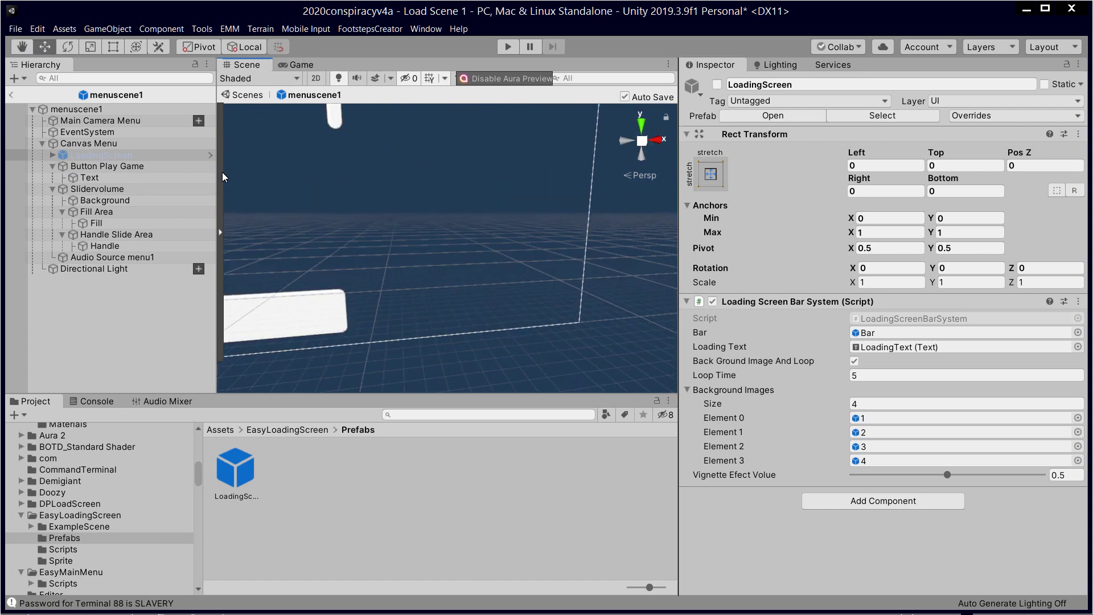
left_click(120, 166)
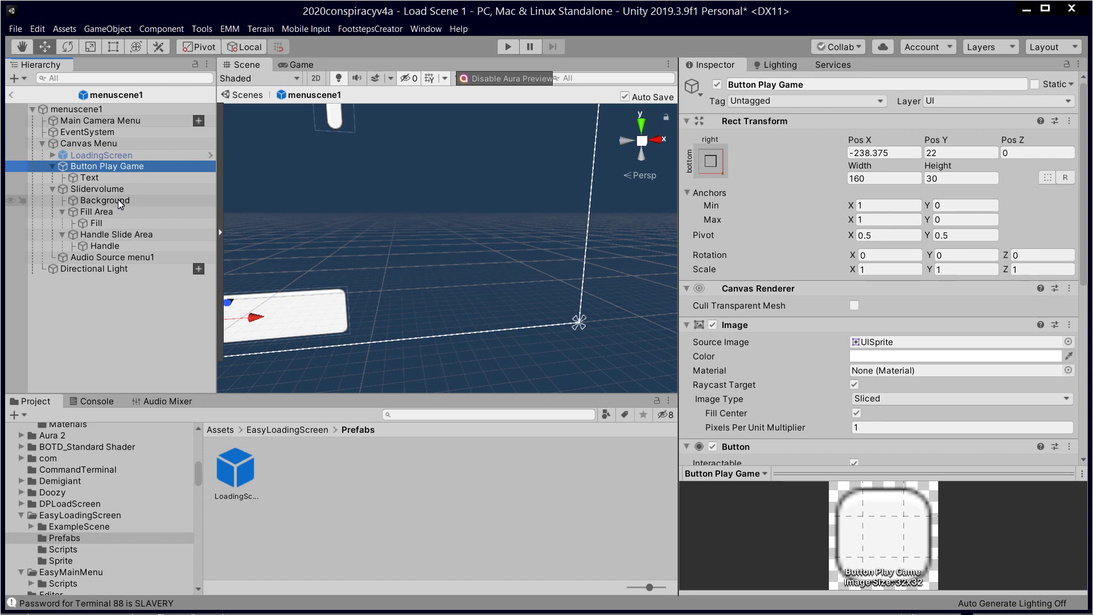
left_click(53, 166)
left_click(53, 167)
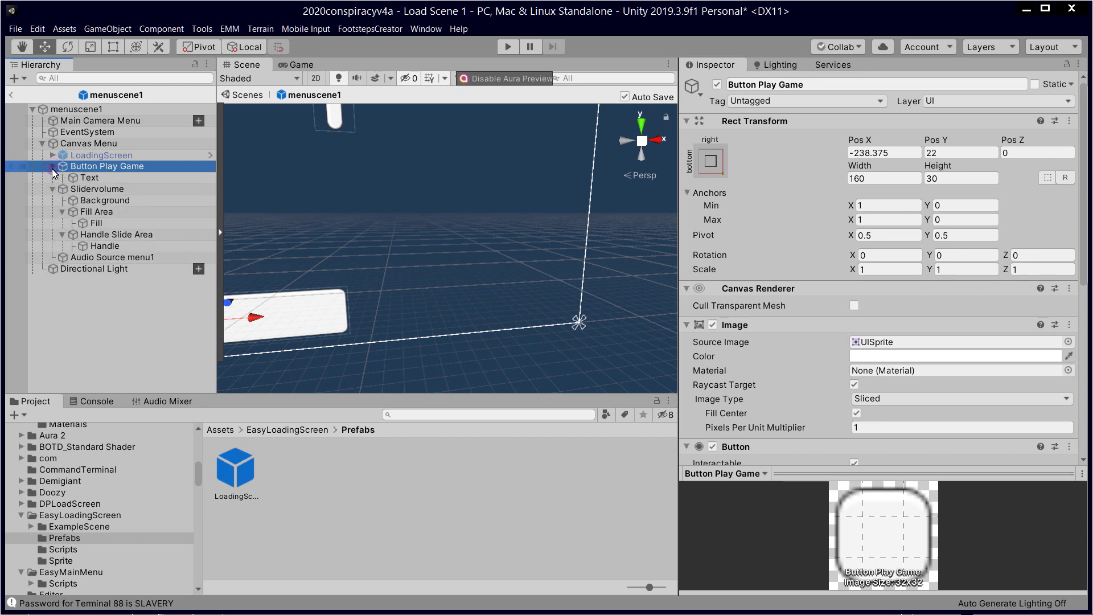
double_click(107, 166)
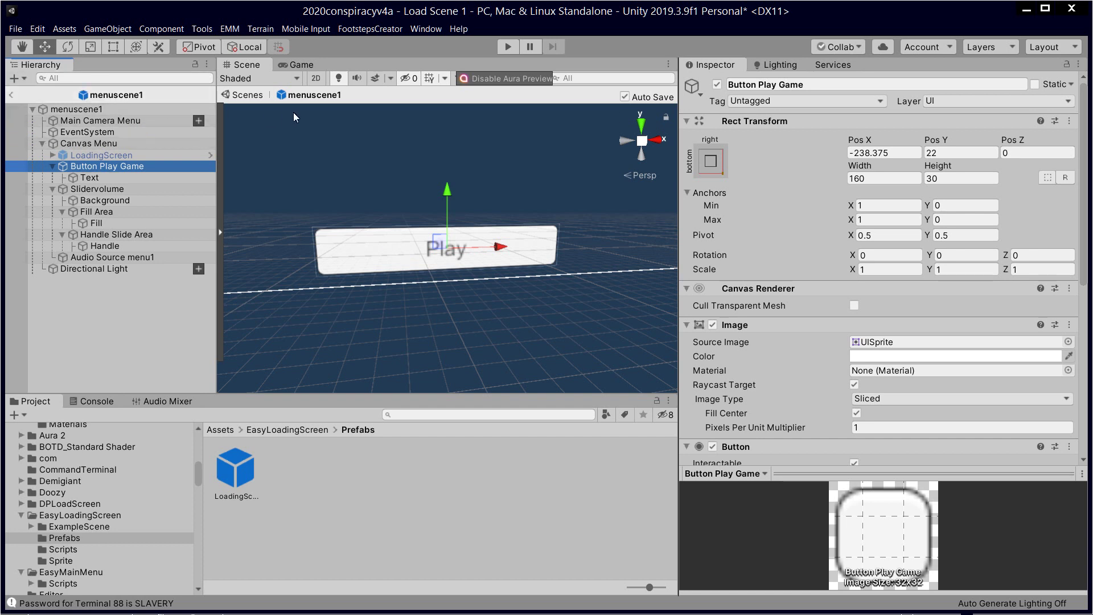
left_click(11, 95)
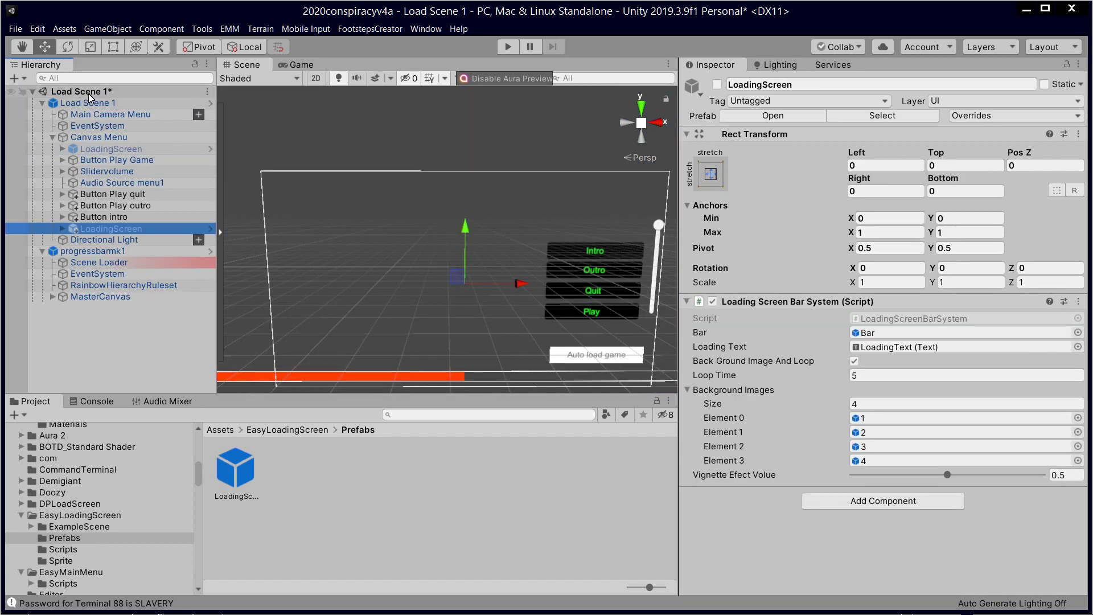
Step: Rename Canvas Menu to 'Canvas Menu loading'
left_click(149, 140)
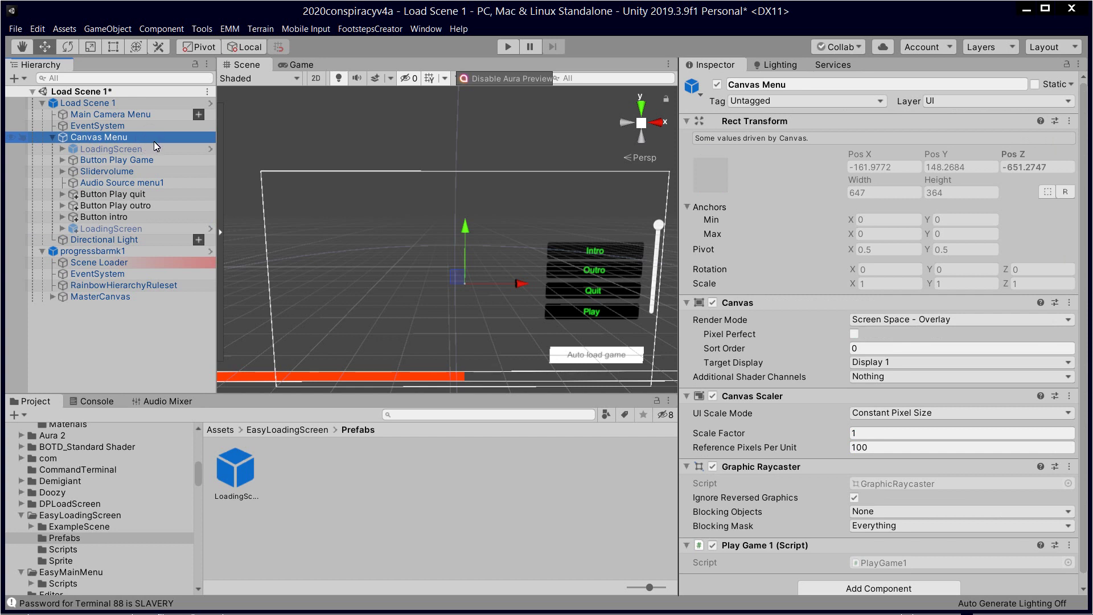
left_click(151, 138)
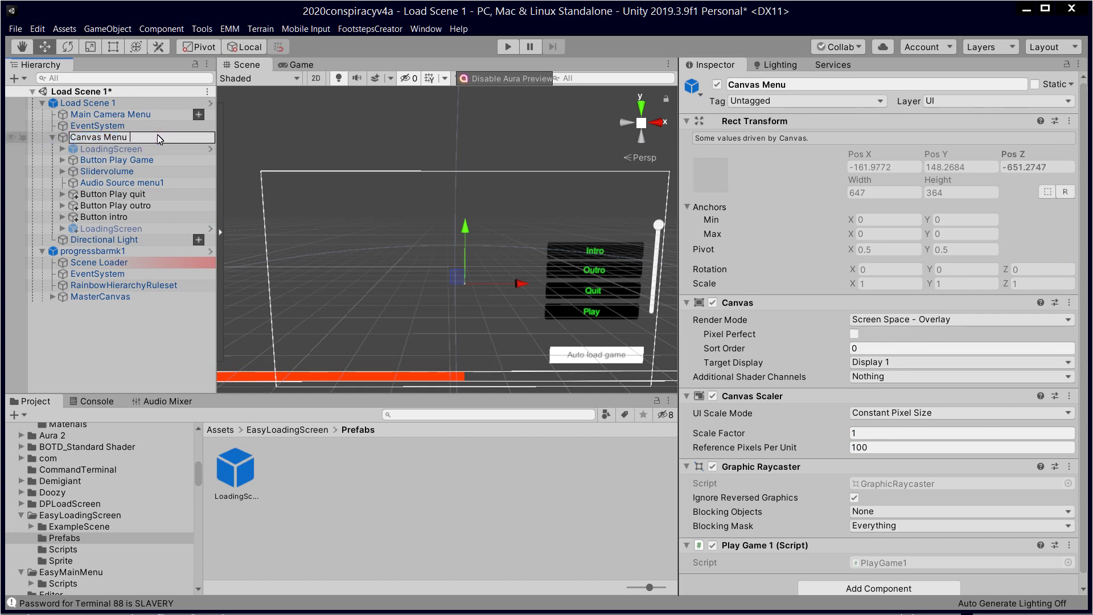
type("loading")
key("Return")
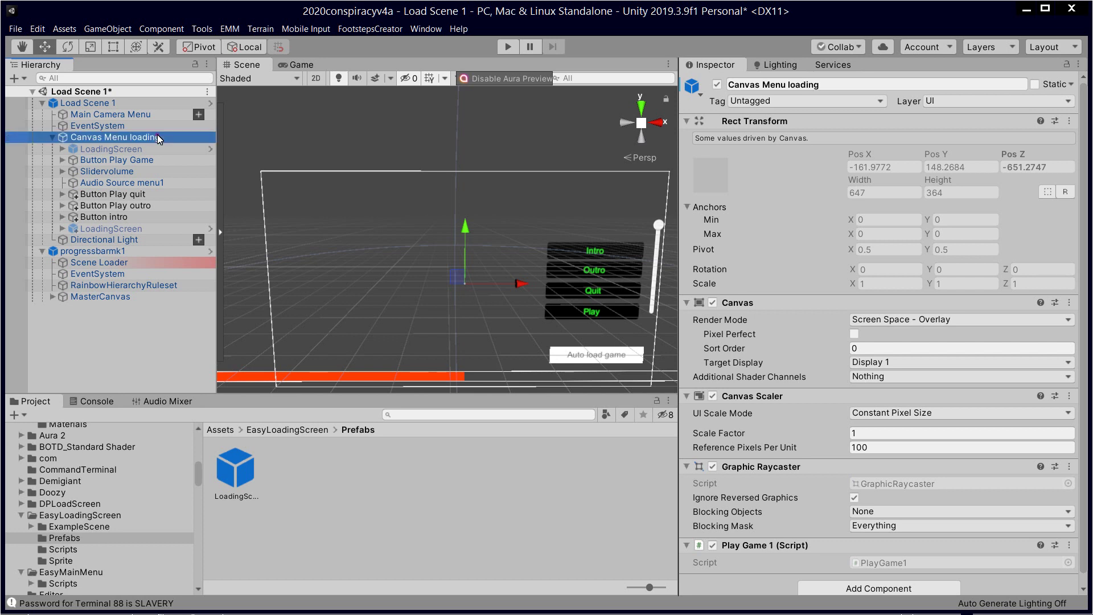
left_click(170, 175)
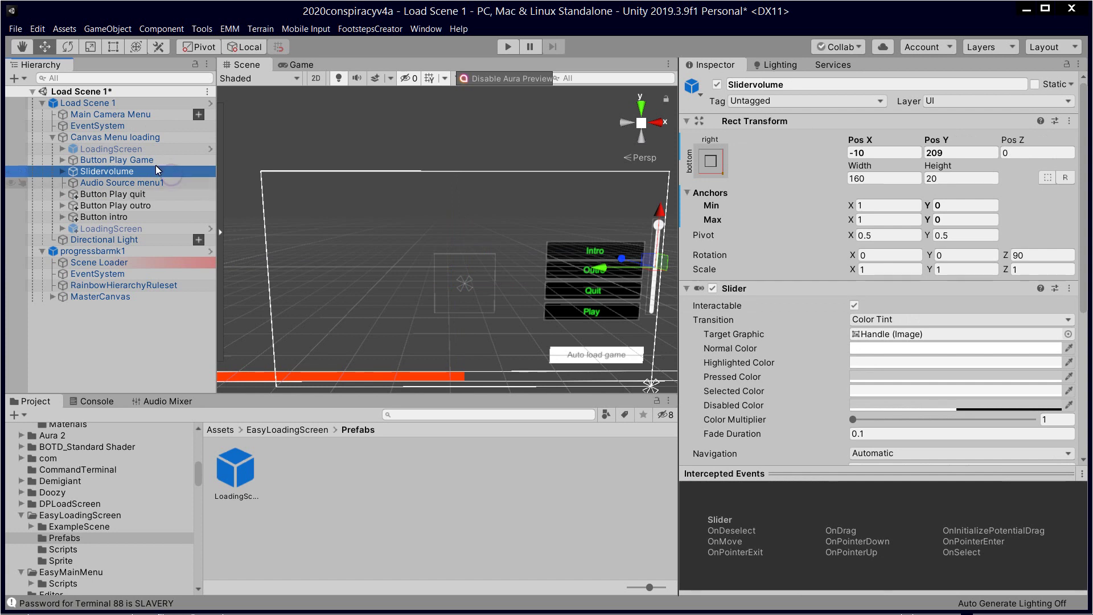
Step: Inspect Button Play Game's On Click event and locate its target object
left_click(156, 147)
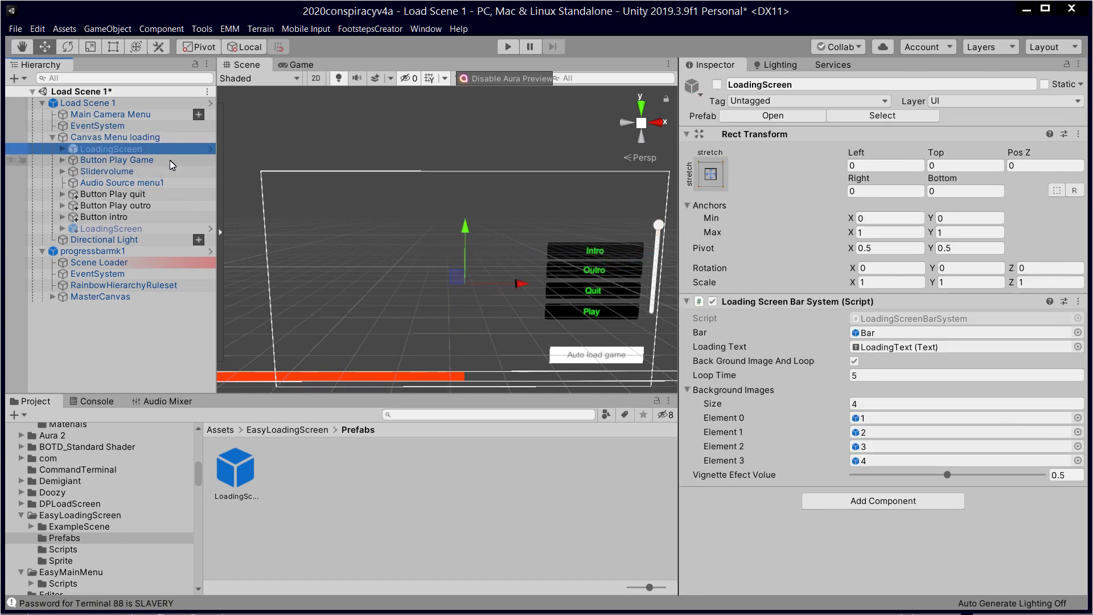
left_click(171, 159)
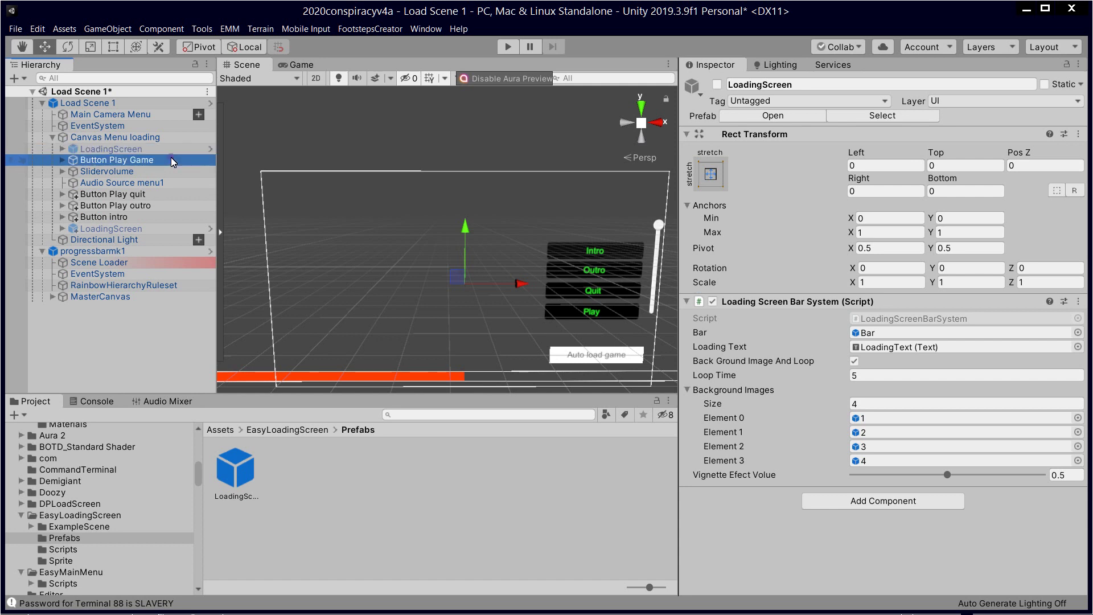
scroll(869, 342, "down", 7)
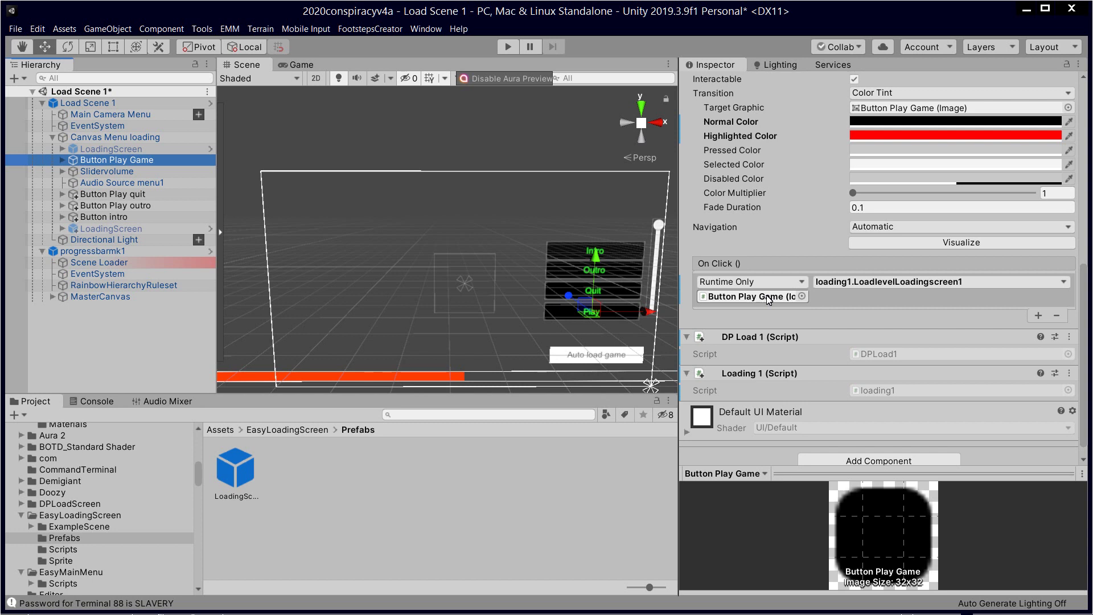
left_click(768, 296)
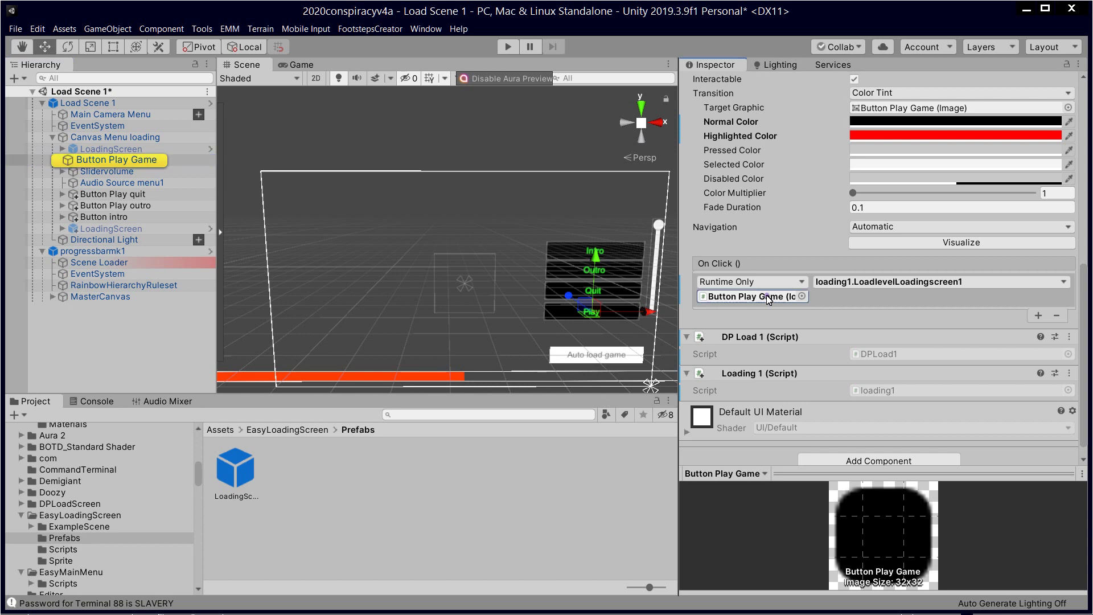
left_click(140, 162)
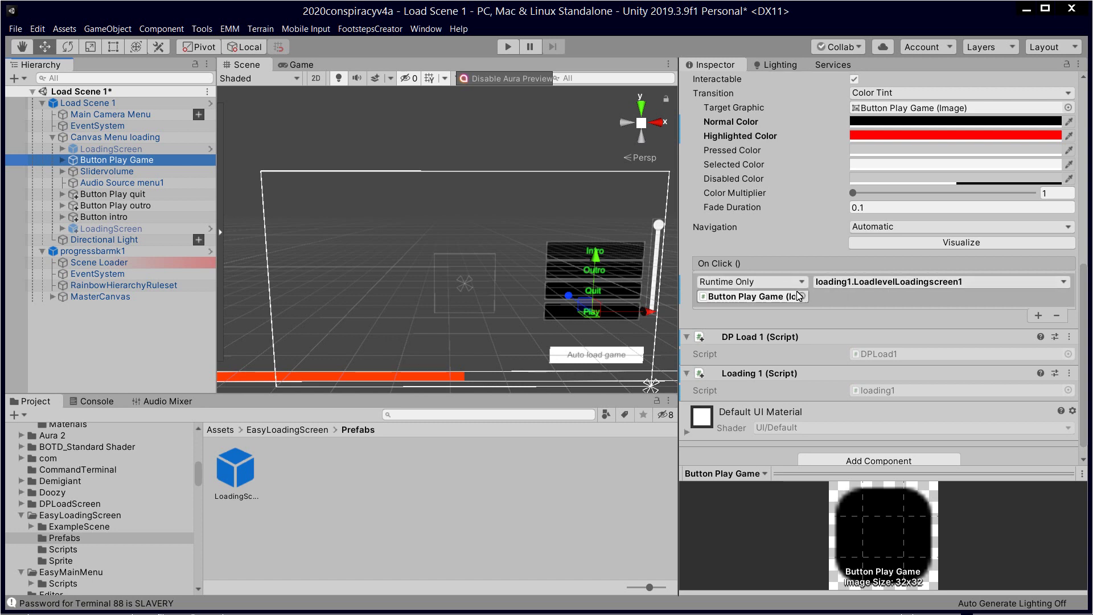
left_click(770, 298)
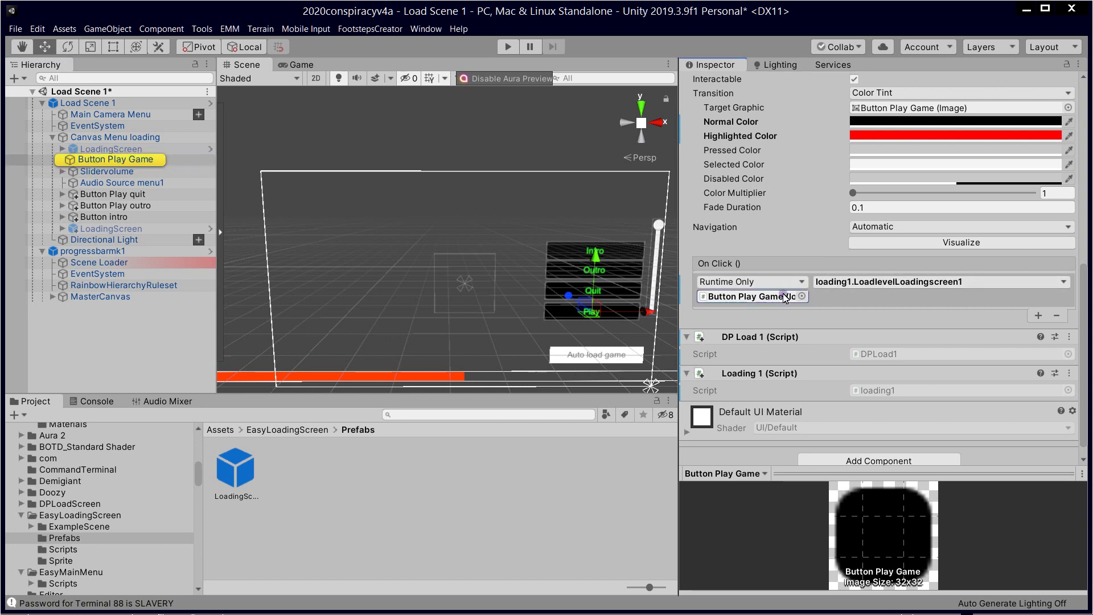
left_click(143, 161)
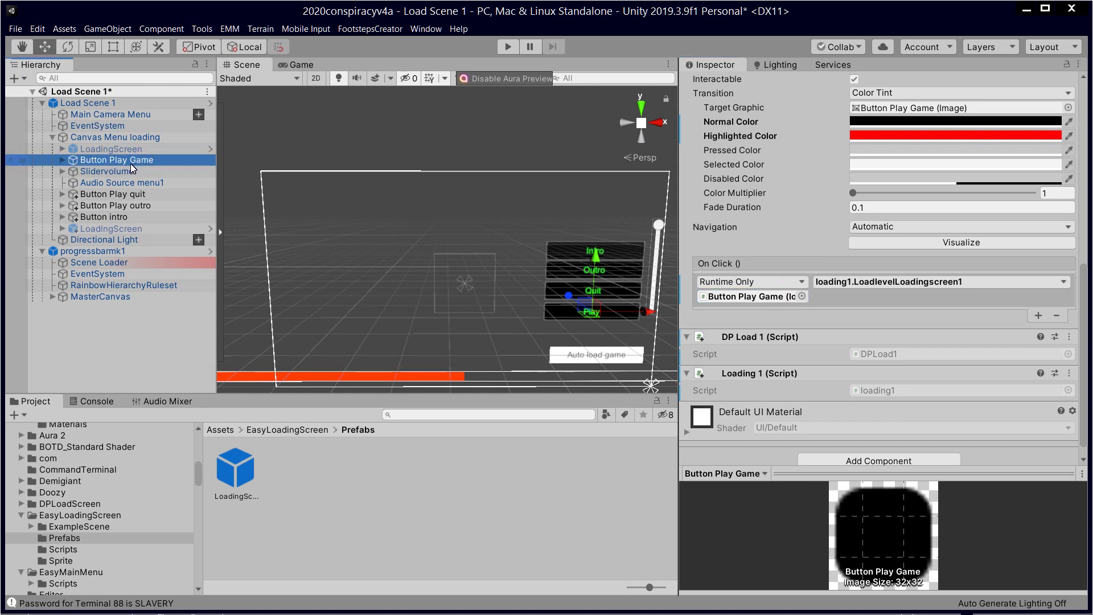
Step: Find the loading1 script in the Project window and open it in Visual Studio
left_click(61, 163)
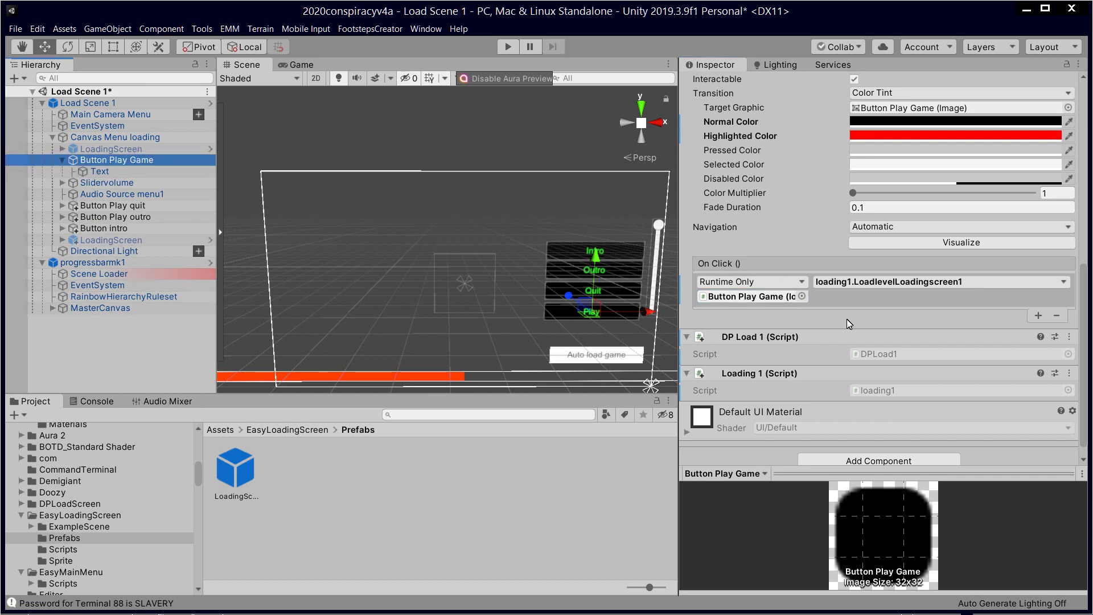
scroll(866, 311, "down", 1)
scroll(877, 283, "up", 10)
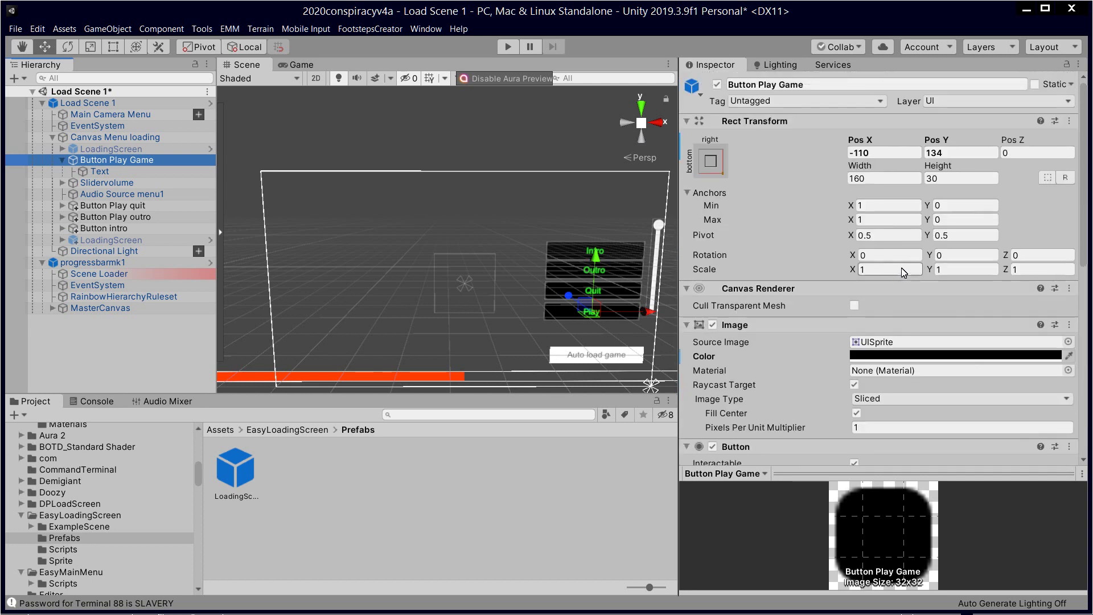
scroll(911, 263, "down", 10)
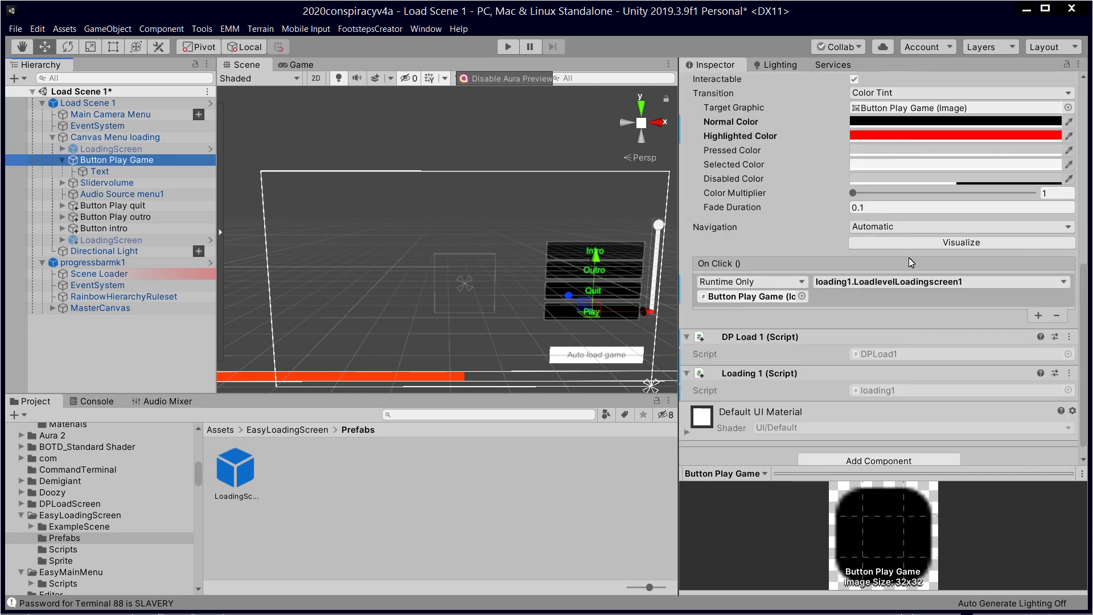
scroll(908, 258, "up", 4)
scroll(909, 257, "up", 10)
scroll(909, 260, "down", 14)
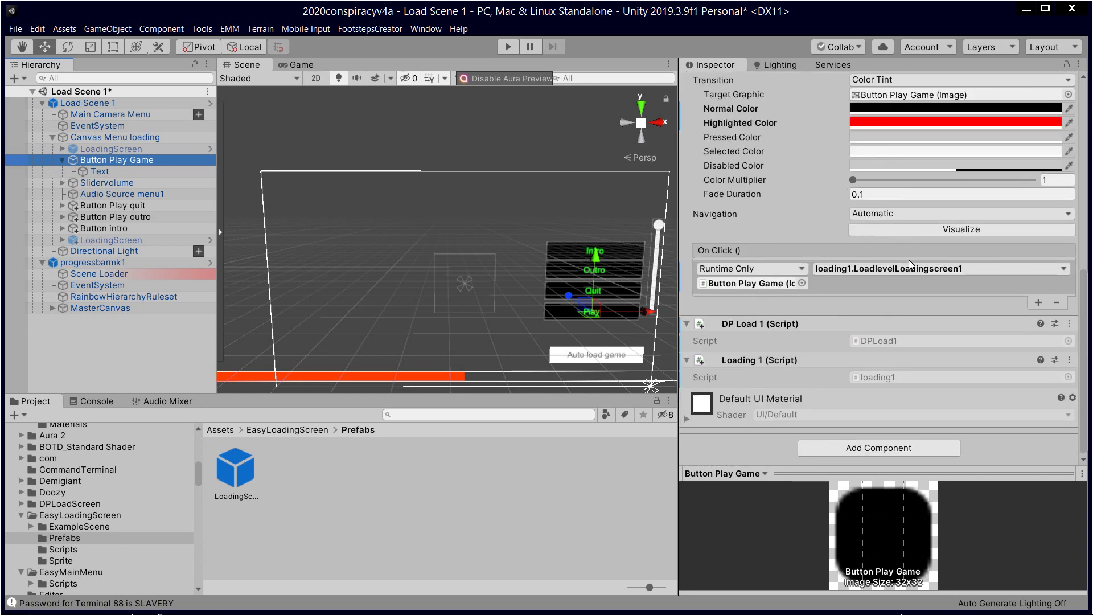
left_click(897, 378)
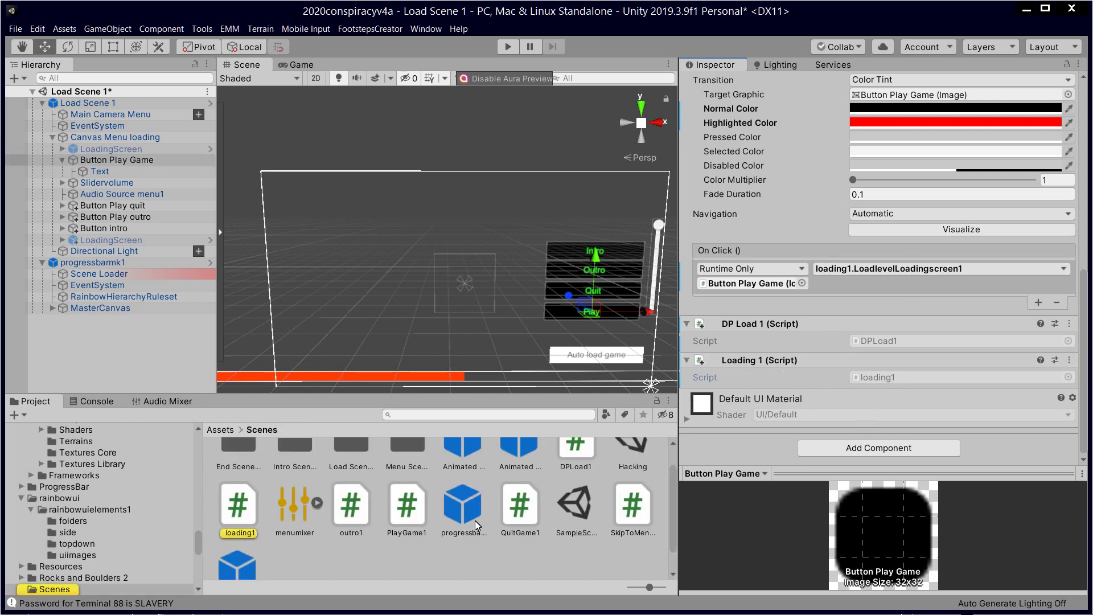
scroll(493, 518, "down", 2)
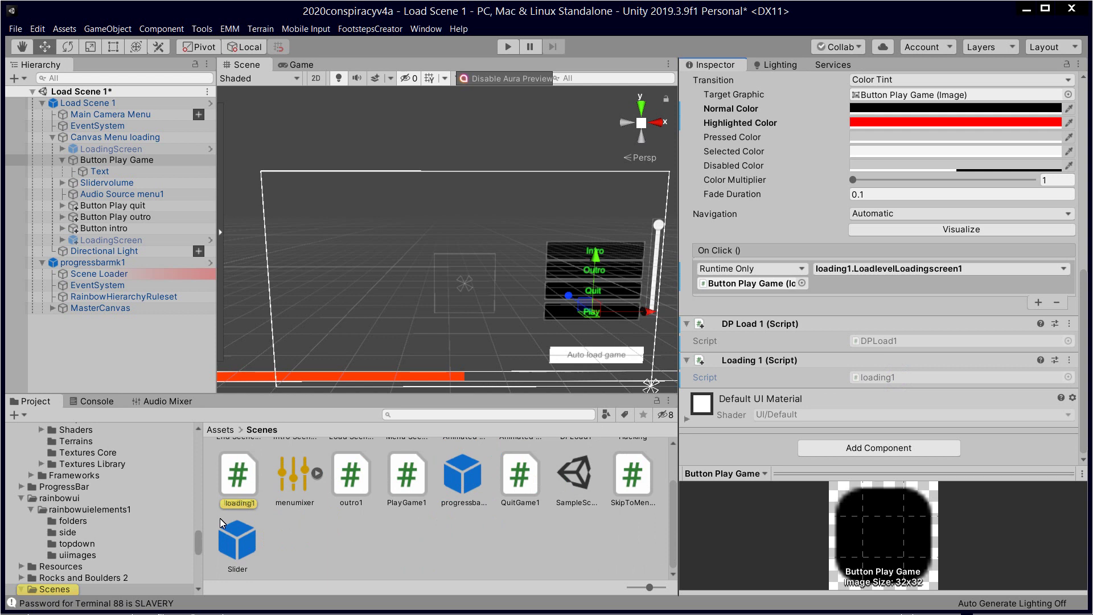
left_click(250, 485)
double_click(254, 487)
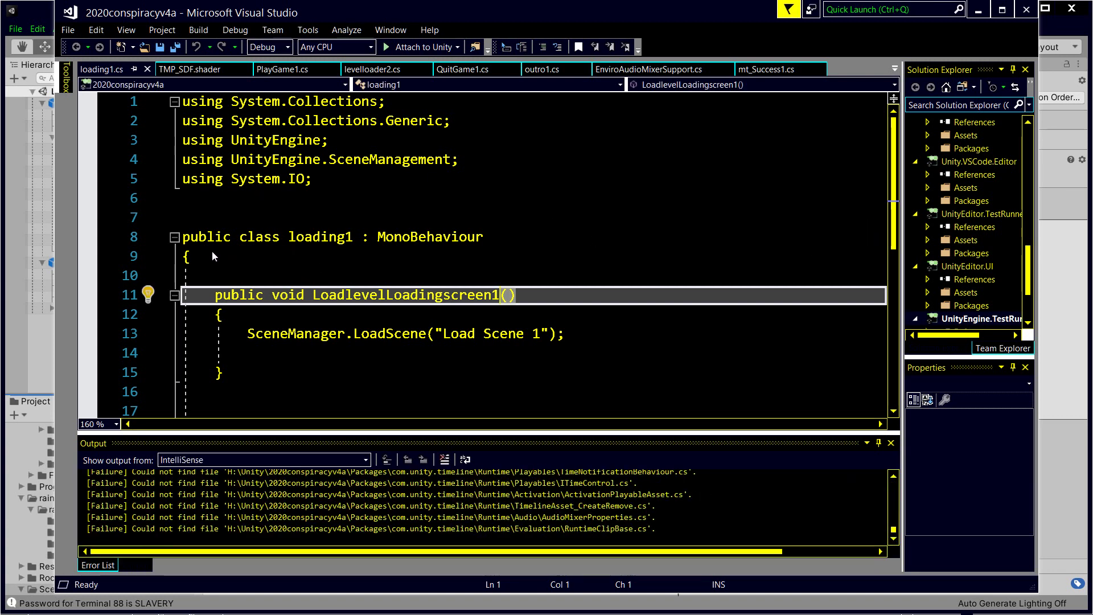
Step: Scroll through loading1.cs to review LoadlevelLoadingscreen1 loading 'Load Scene 1'
scroll(309, 288, "down", 1)
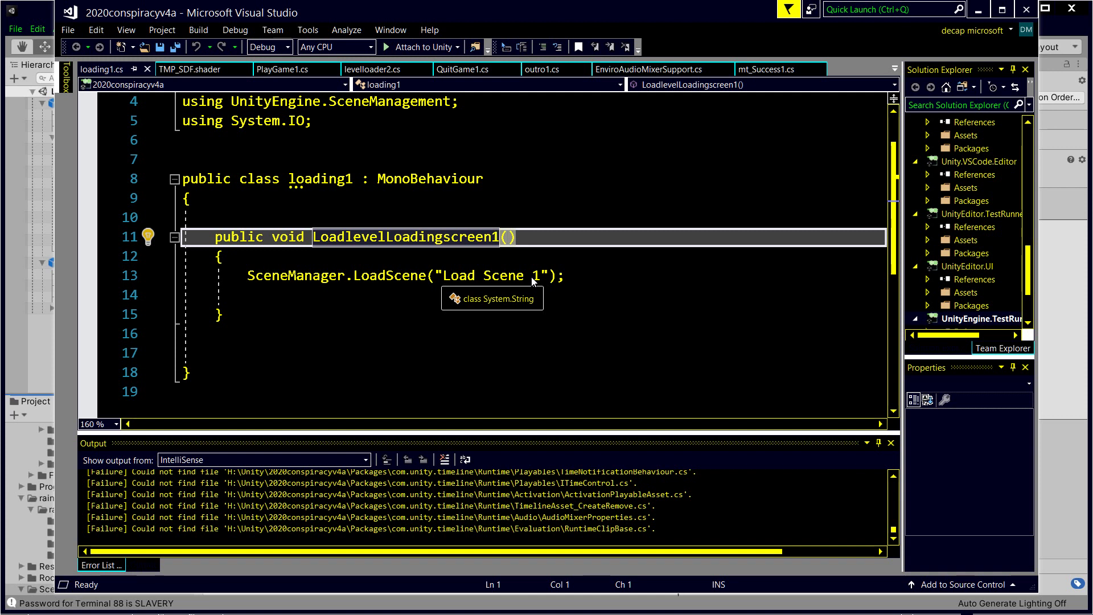
scroll(374, 194, "up", 1)
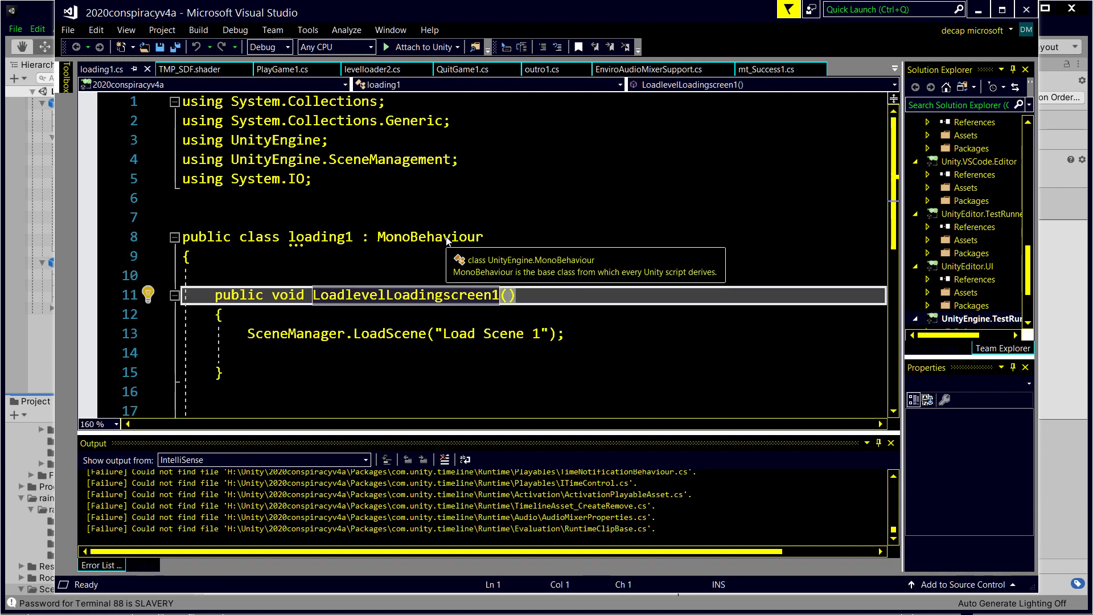
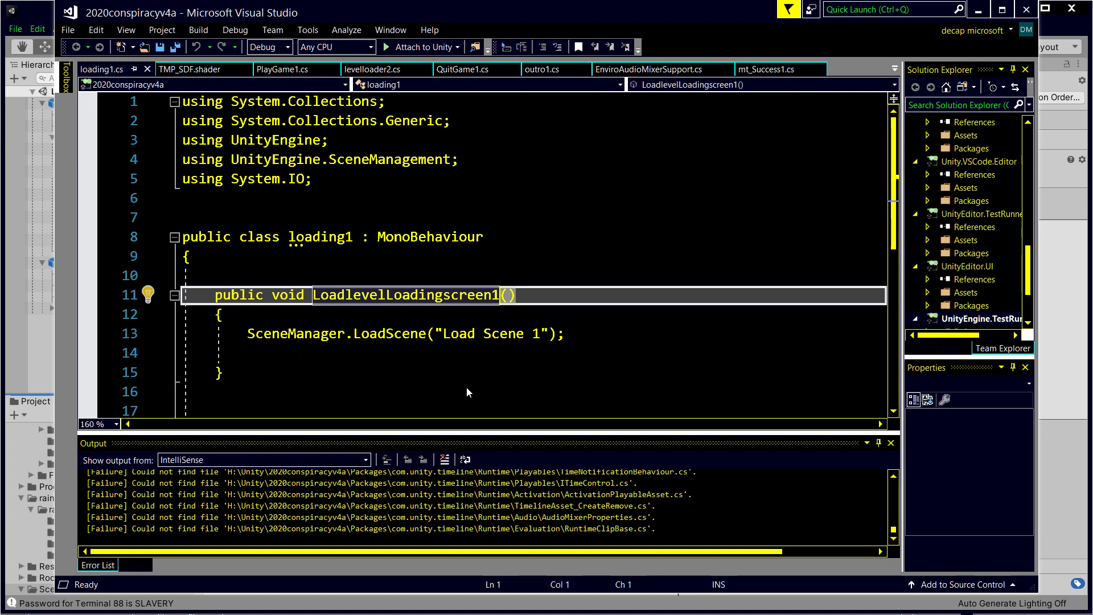
Step: Close Visual Studio and return to the Unity editor
left_click(1028, 13)
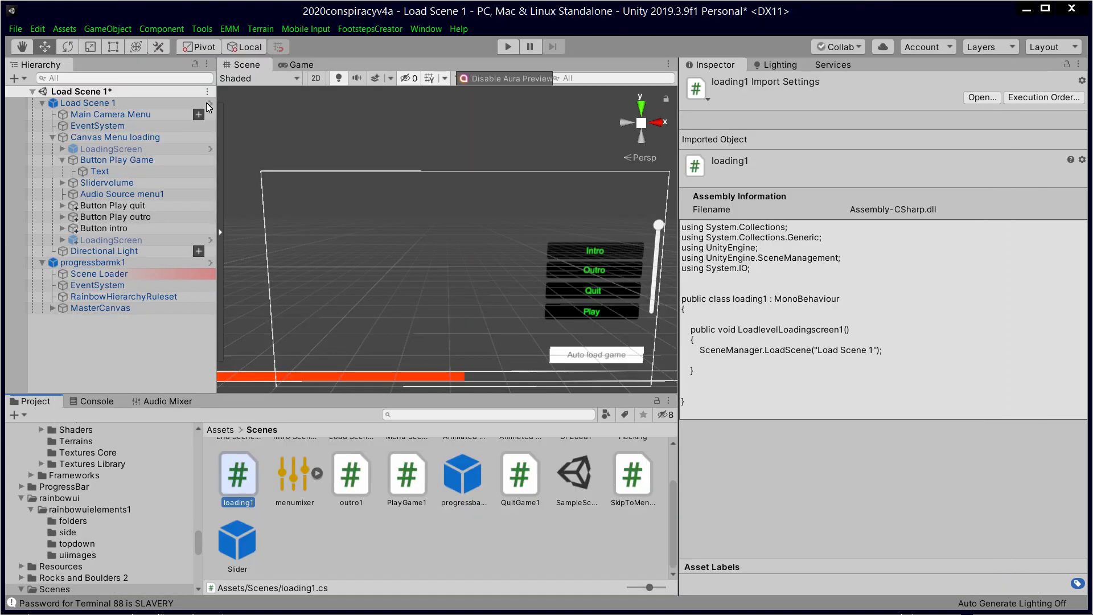
Step: Untick DPLoadScreen/LoadScreen in Build Settings, leaving five build scenes indexed 0 to 4
left_click(16, 29)
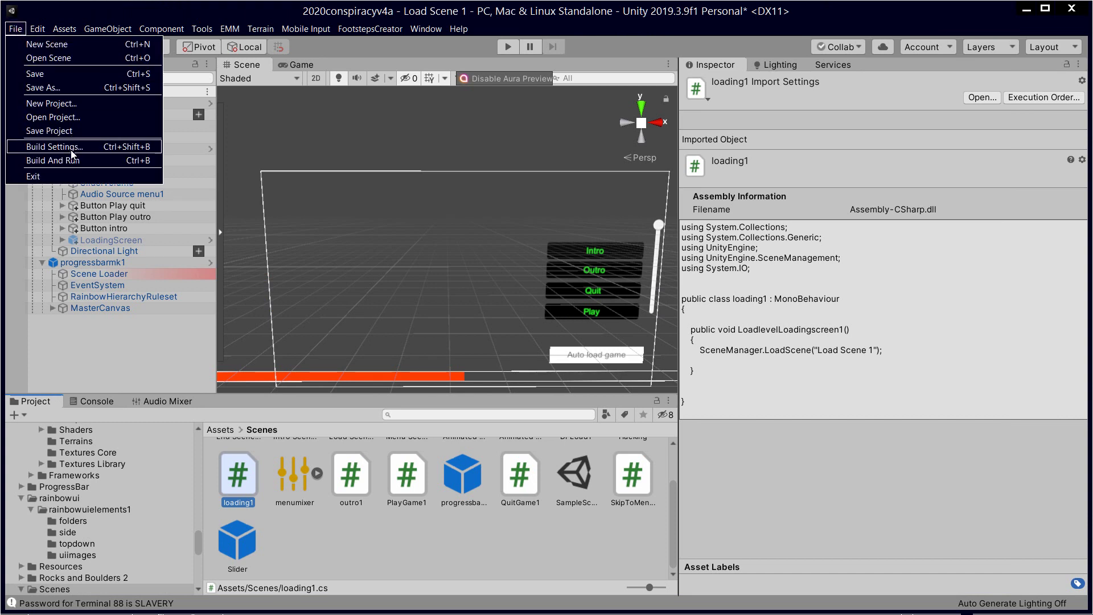
left_click(55, 146)
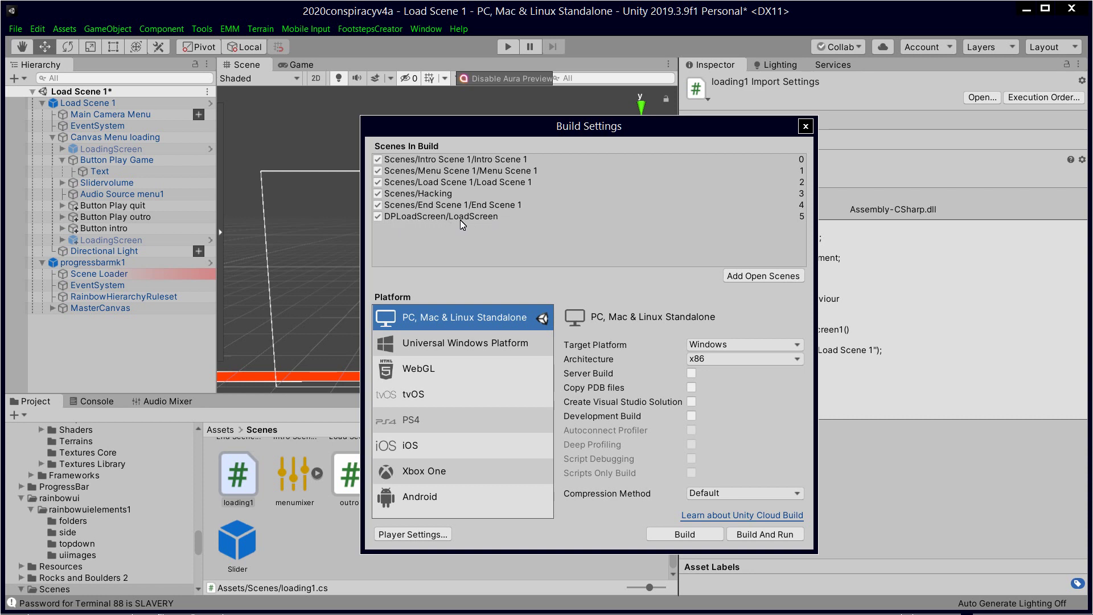
left_click(378, 216)
left_click(806, 126)
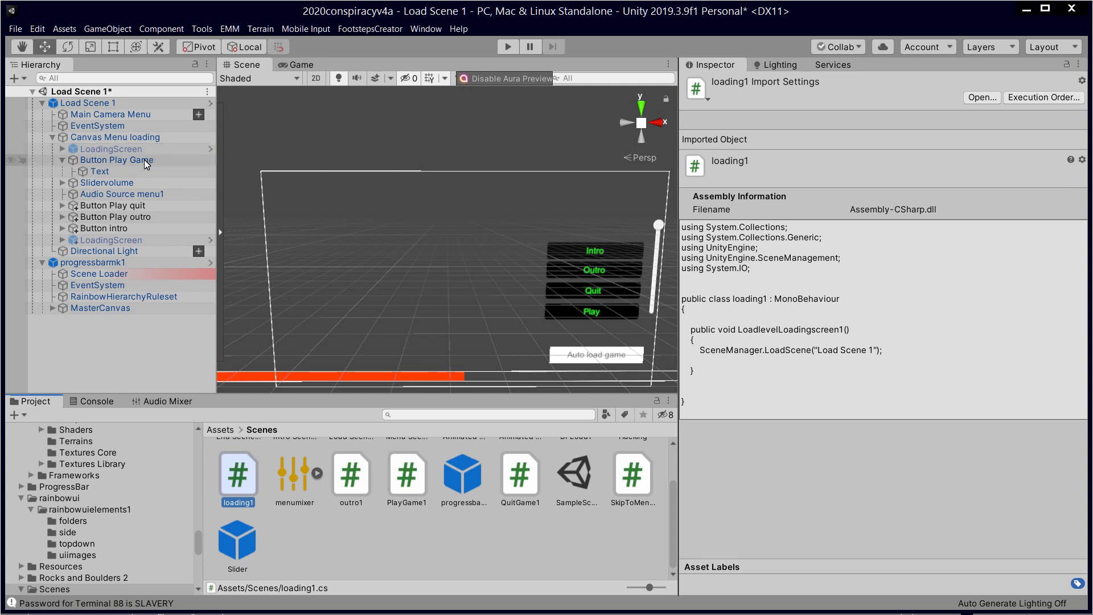
Step: Review the PlayGame1 and loading1 scripts, then select Button Play Game in the Hierarchy
left_click(406, 482)
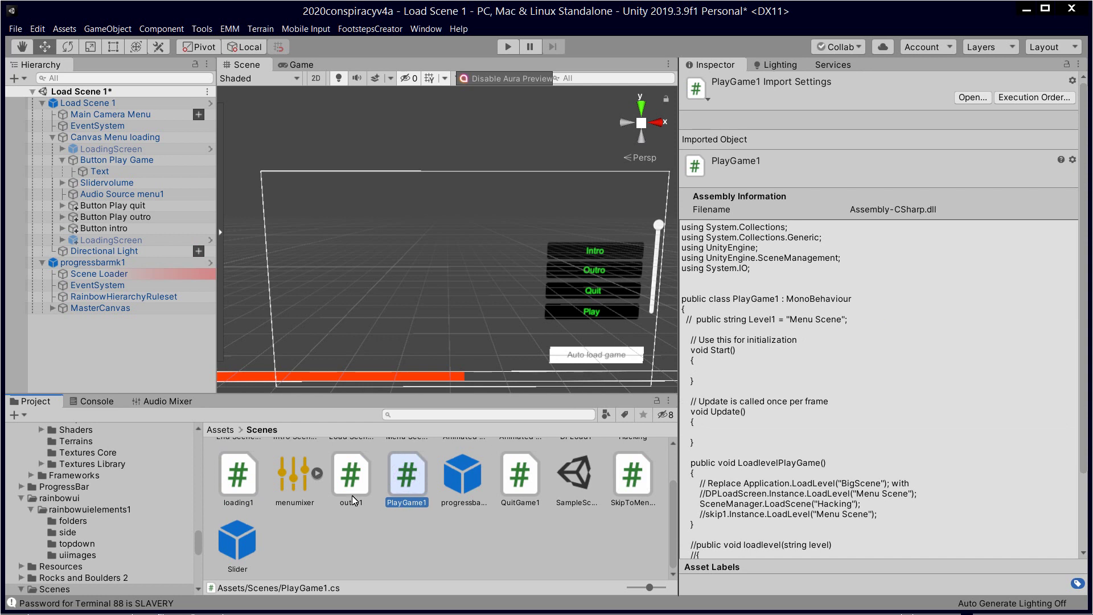
left_click(235, 489)
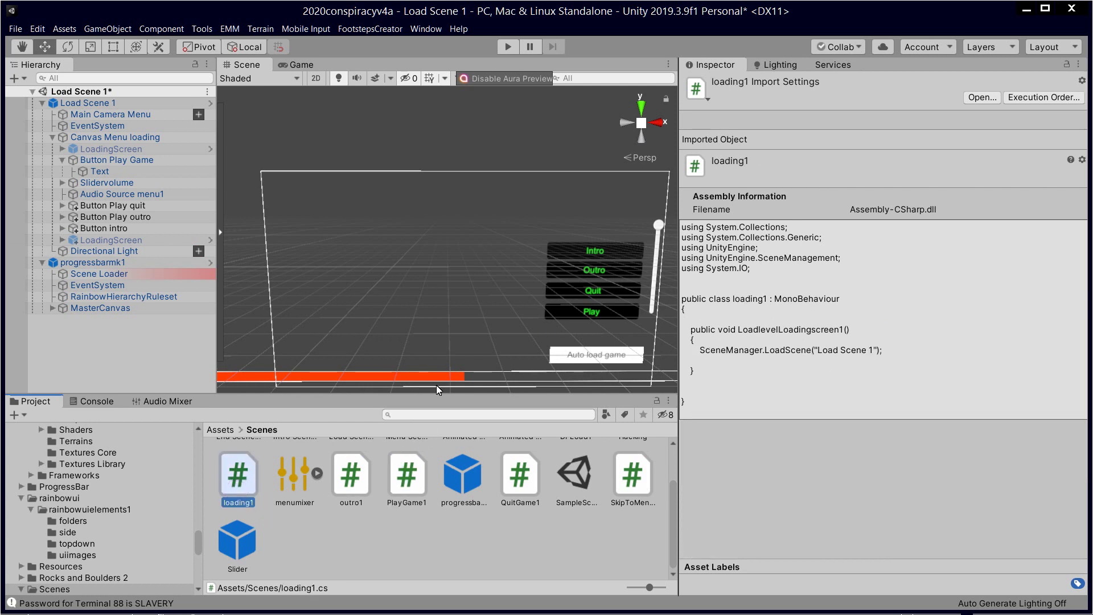
left_click(157, 163)
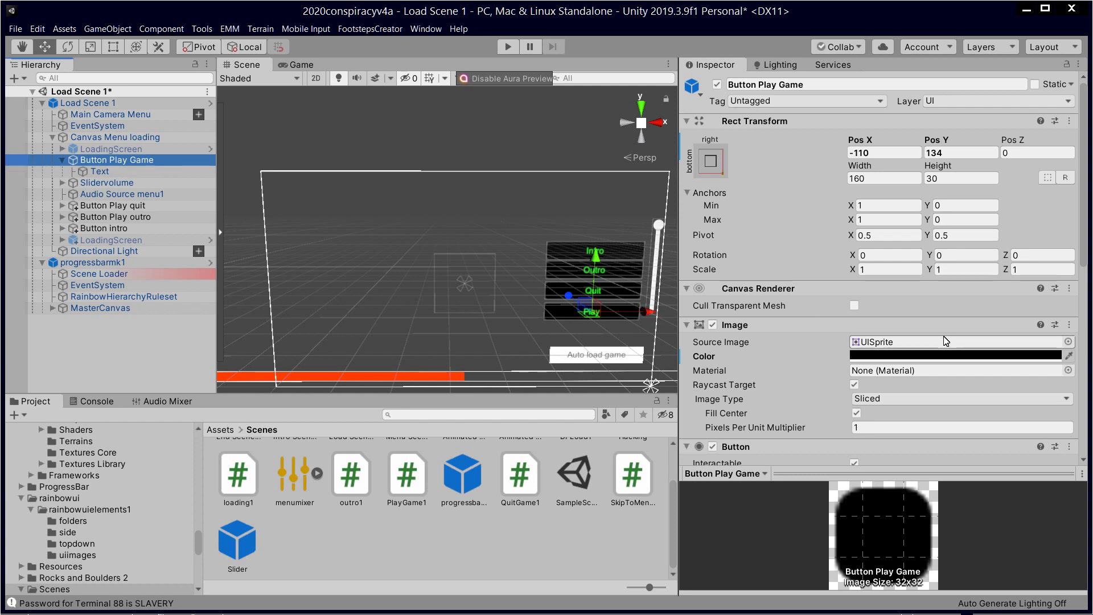
Step: Point Button Play Game's On Click at LoadingScreen, calling LoadingScreenBarSystem.loadingScreen
scroll(828, 321, "down", 10)
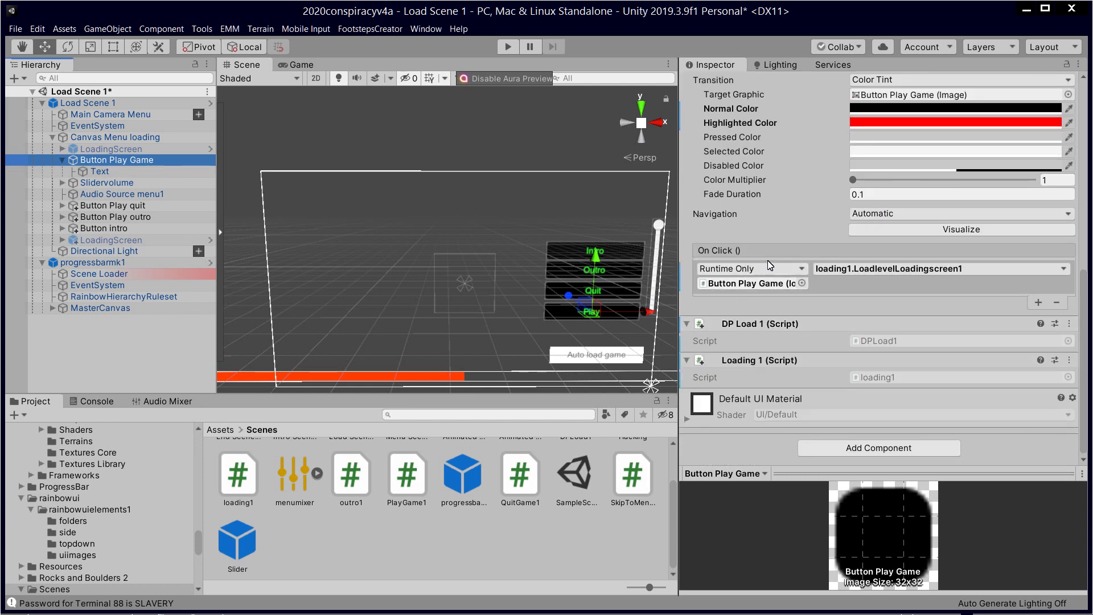
left_click_drag(143, 240, 740, 281)
left_click(890, 271)
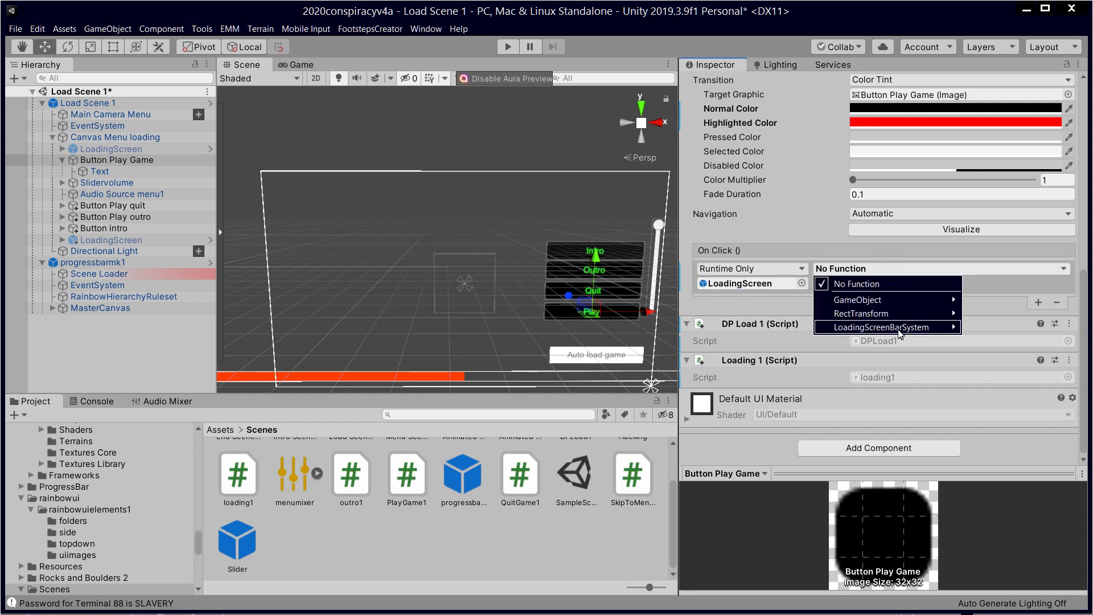
mouse_move(825, 330)
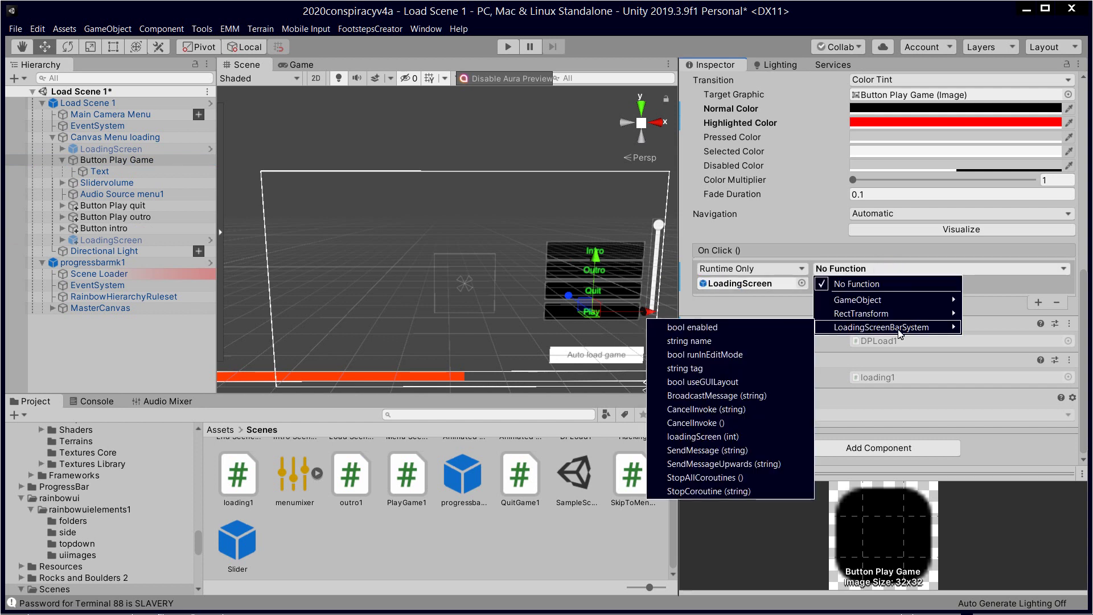
left_click(749, 436)
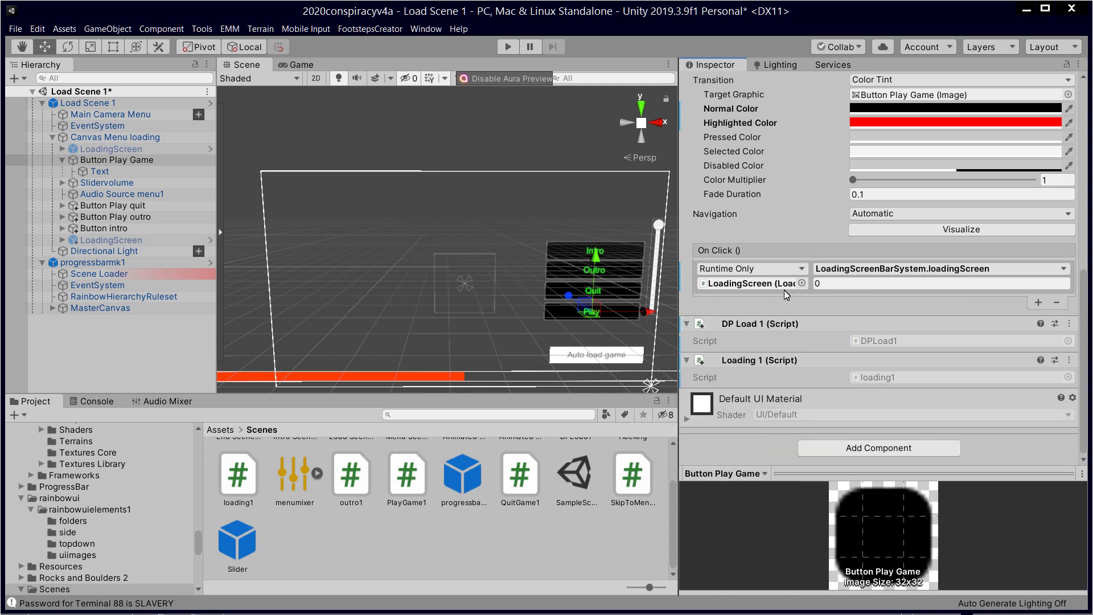
Step: Check the scene indices in Build Settings and set the loadingScreen argument to 3
left_click(15, 29)
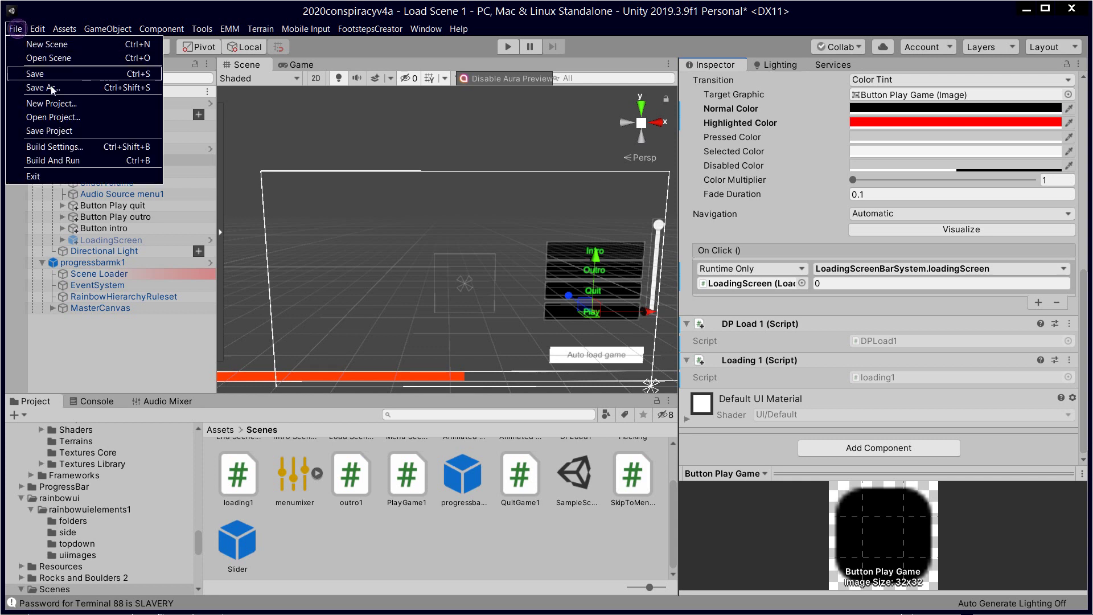
left_click(91, 150)
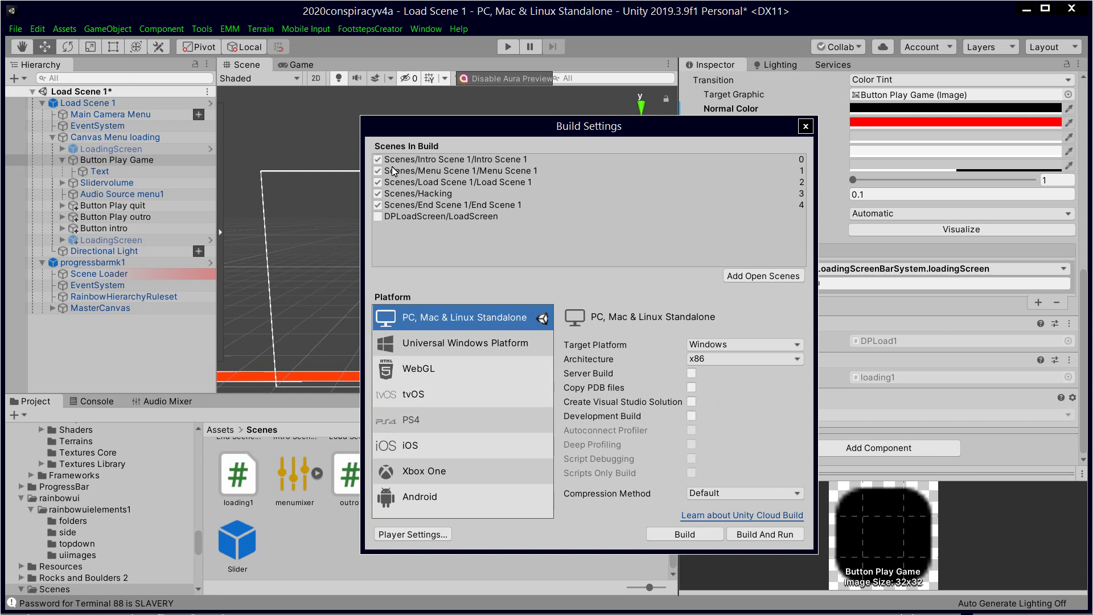
left_click(802, 131)
left_click(834, 289)
type("3")
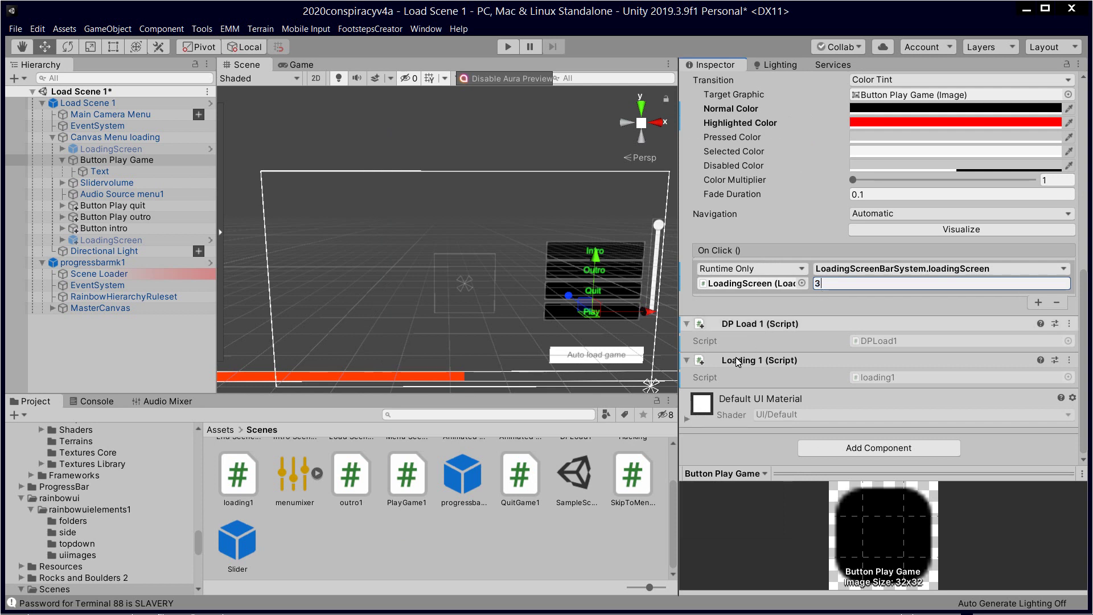
left_click(521, 522)
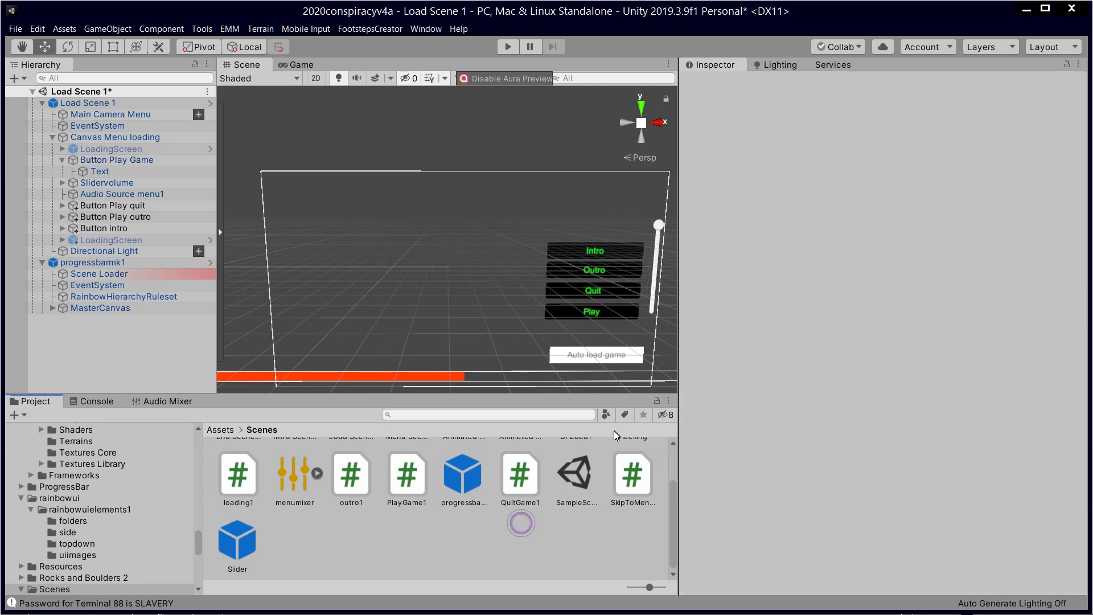
Step: Test in Play mode that the in-game Play button loads Hacking via the loading screen, then stop
left_click(504, 44)
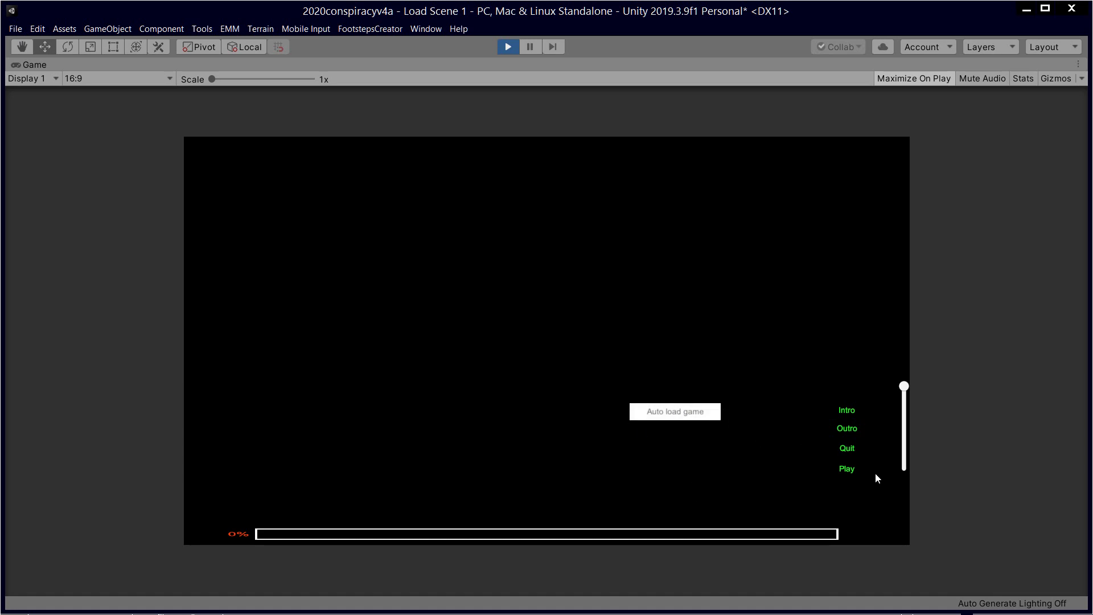
left_click(851, 469)
left_click(696, 325)
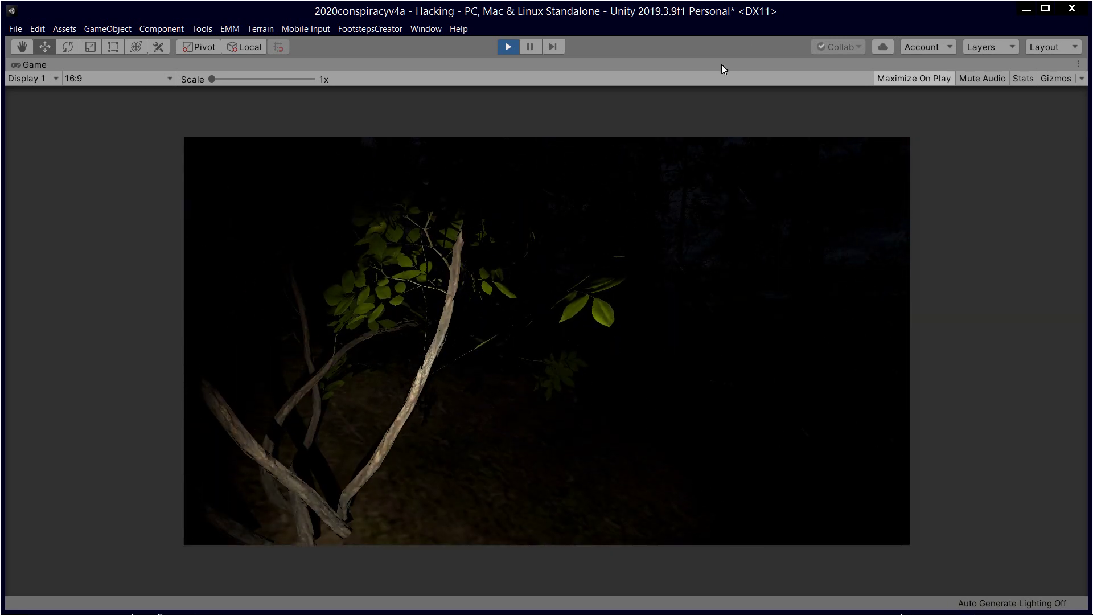
left_click(507, 45)
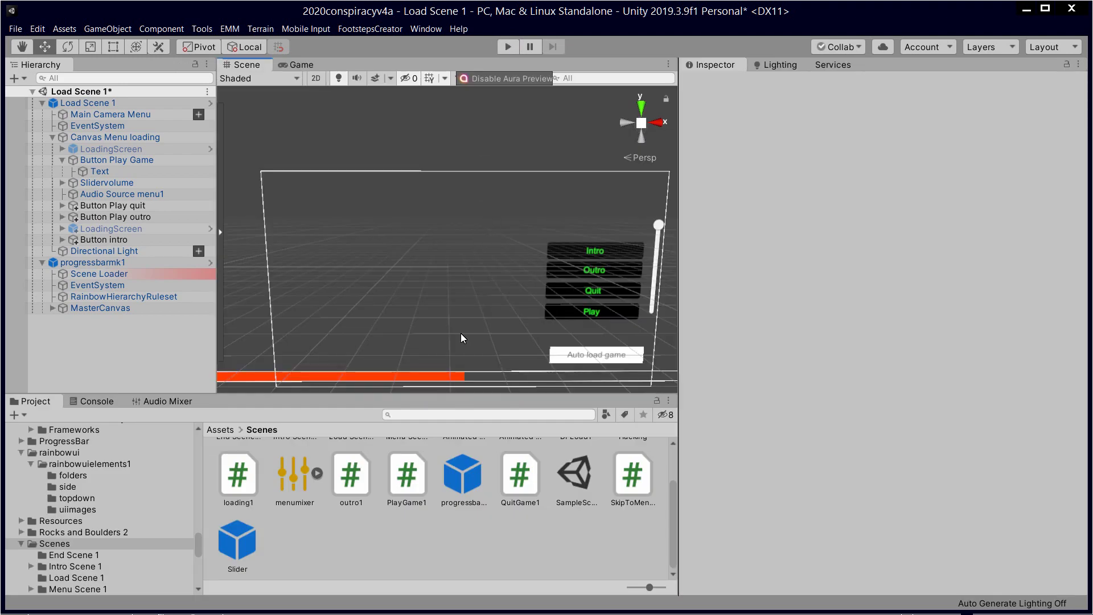
Step: Frame Load Scene 1 in the scene view, undoing an accidental move to Y -1
left_click(466, 374)
key("f")
left_click_drag(489, 216, 490, 224)
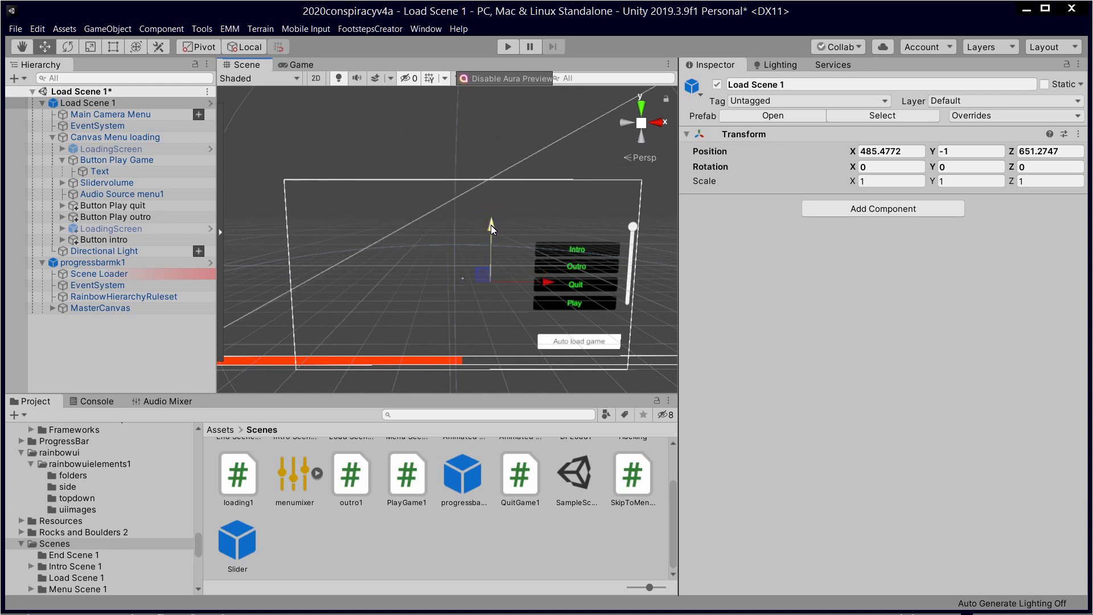
key("ctrl+z")
Step: Expand MasterCanvas and rename it to 'MasterCanvas Doozy'
left_click(87, 308)
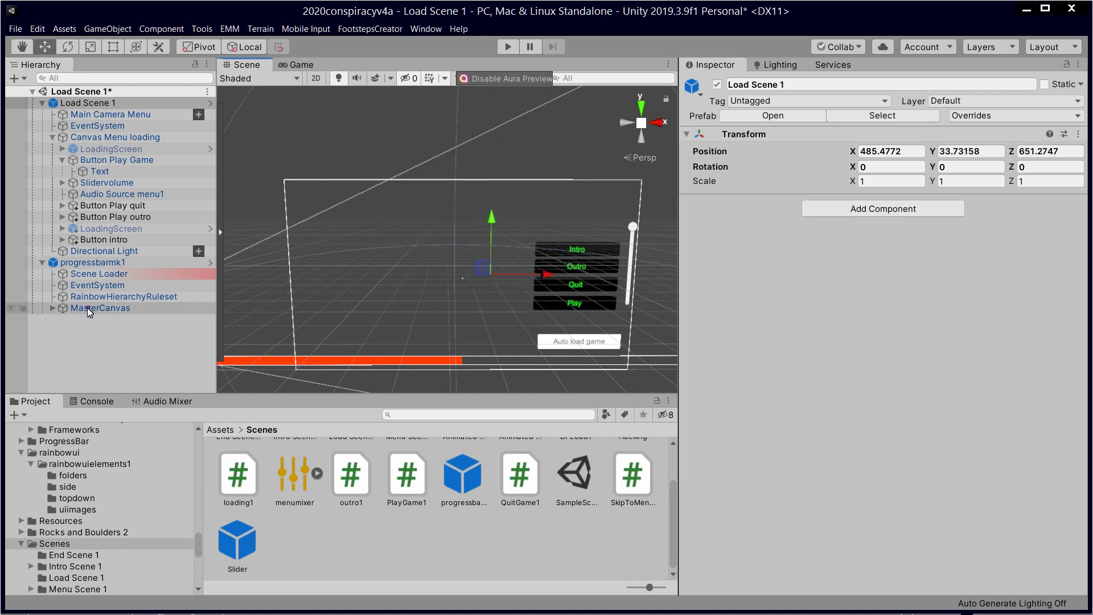
left_click(123, 296)
left_click(56, 309)
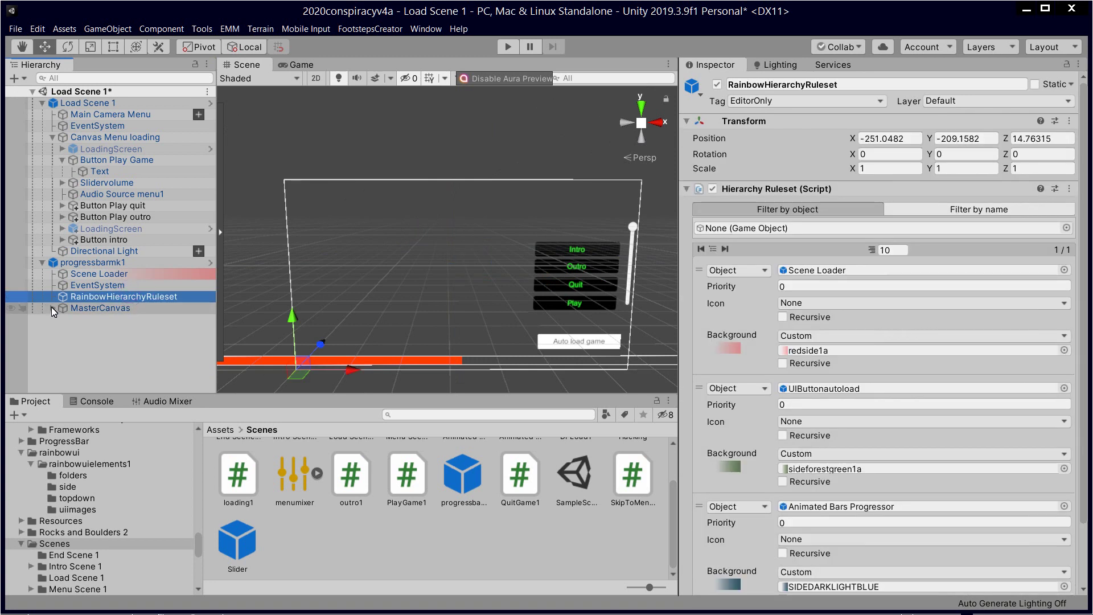
left_click(53, 307)
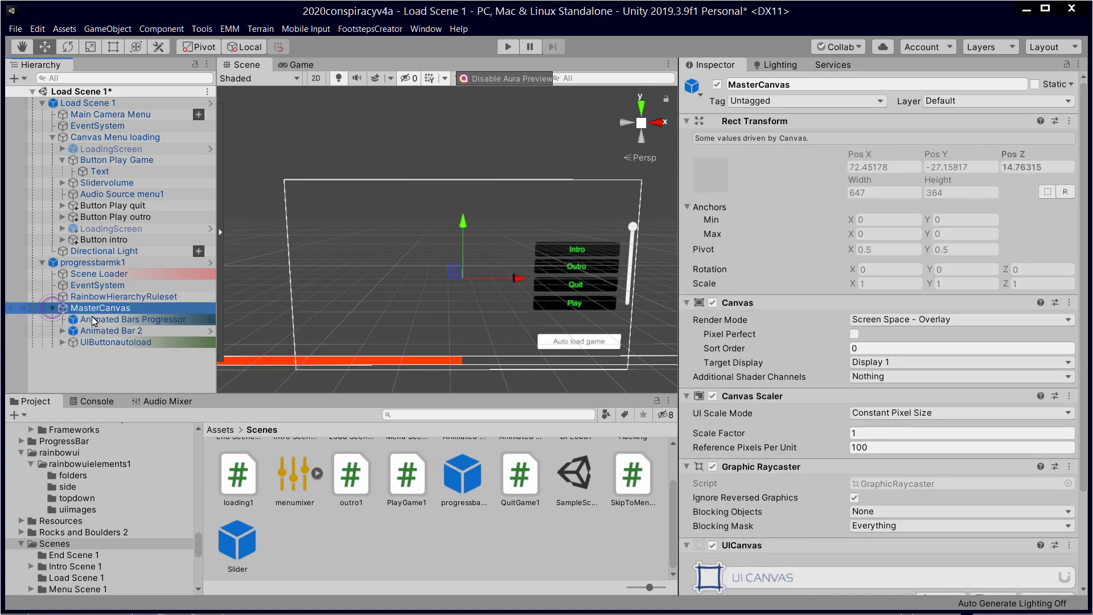
left_click(158, 310)
left_click(158, 309)
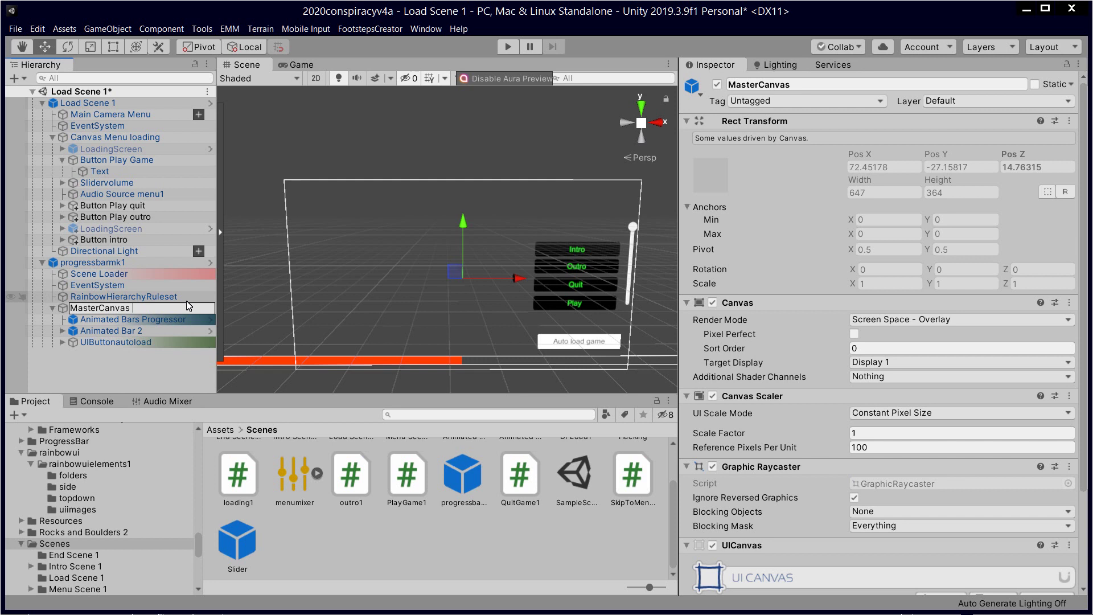
type("Doozy")
key("Return")
left_click(147, 296)
left_click(146, 311)
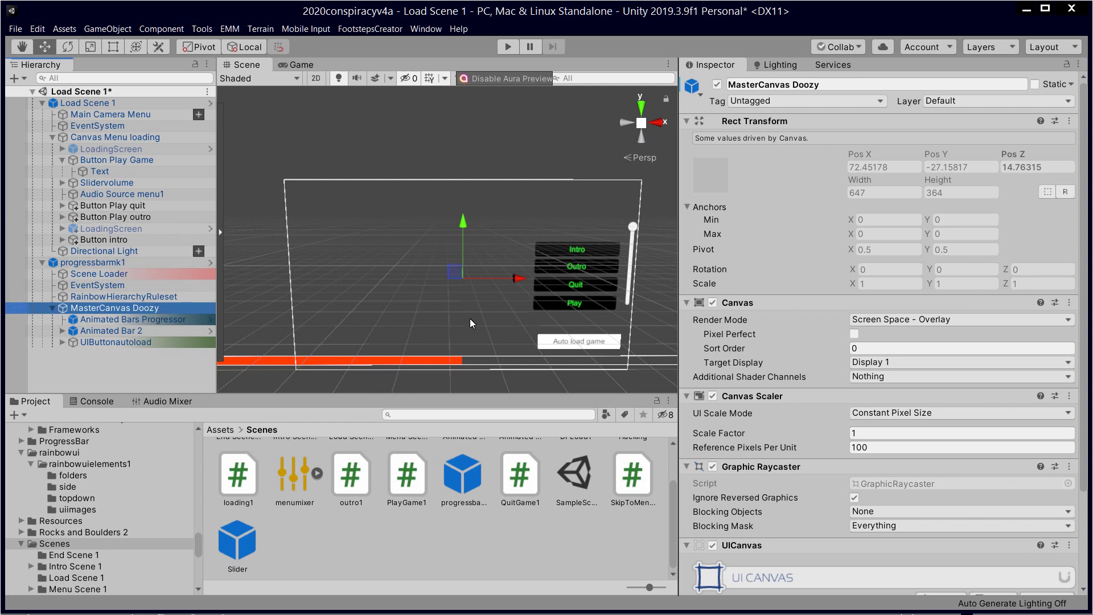
Step: Change UIButtonautoload's Label text to 'Auto load game Doozy' on a single line
left_click(142, 342)
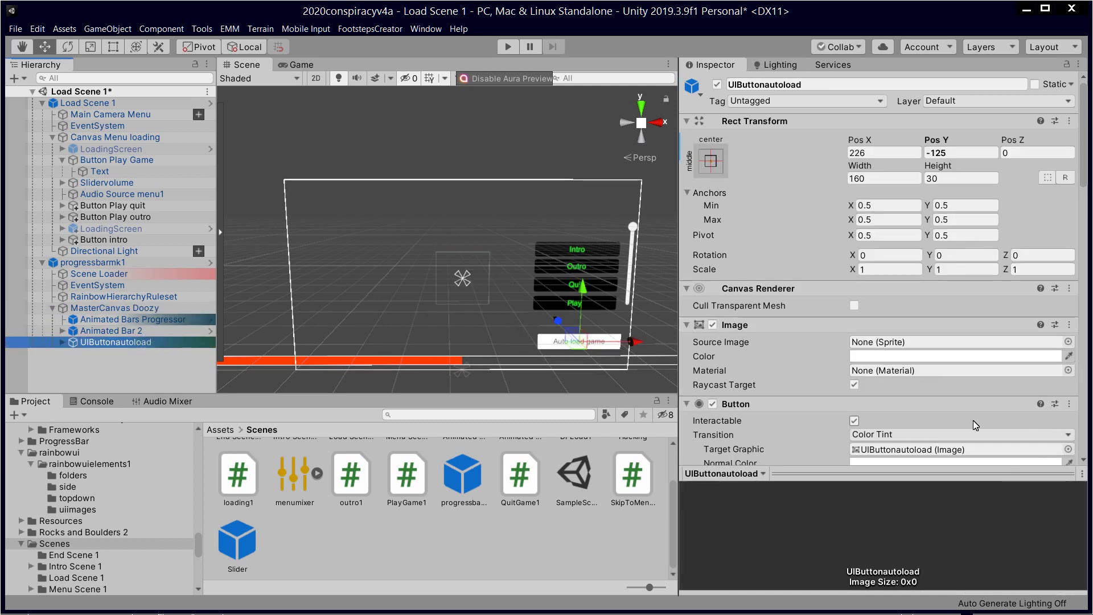
scroll(959, 334, "down", 4)
scroll(956, 336, "down", 10)
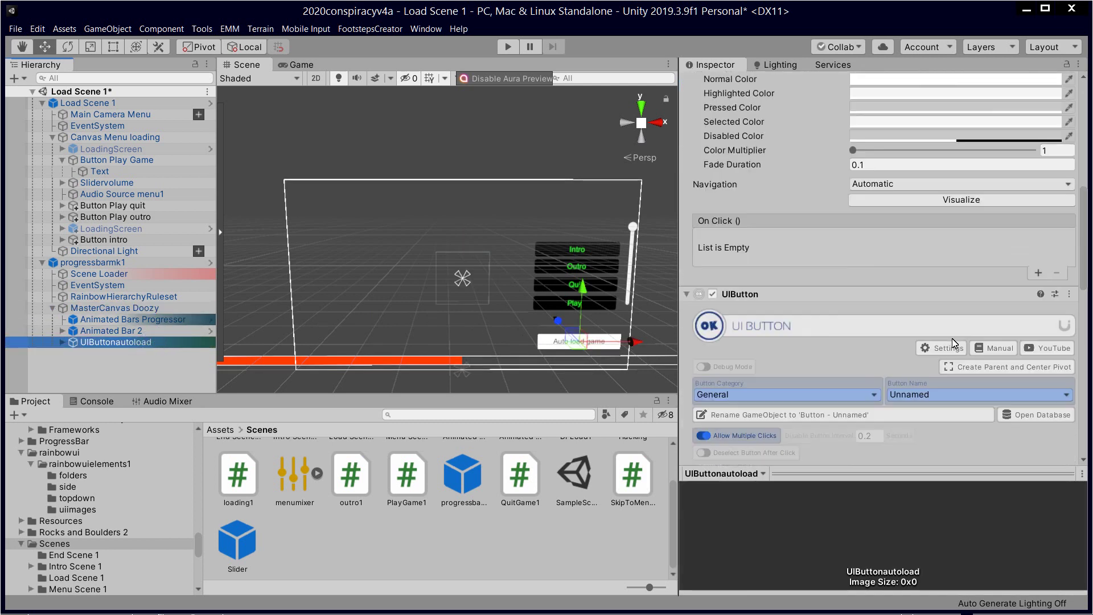
scroll(952, 339, "up", 8)
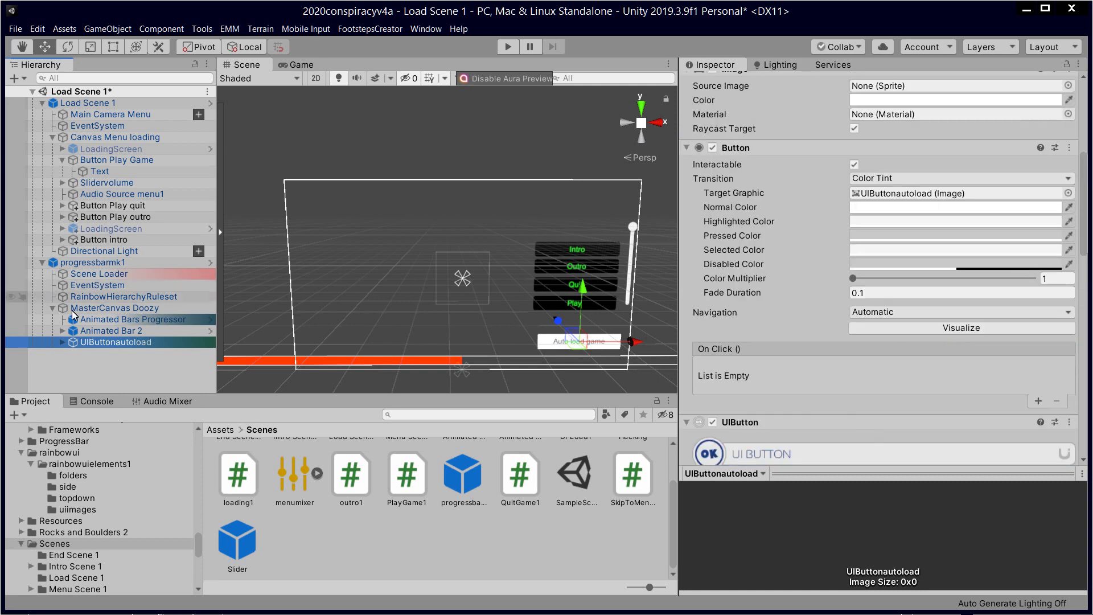
left_click(63, 343)
left_click(102, 353)
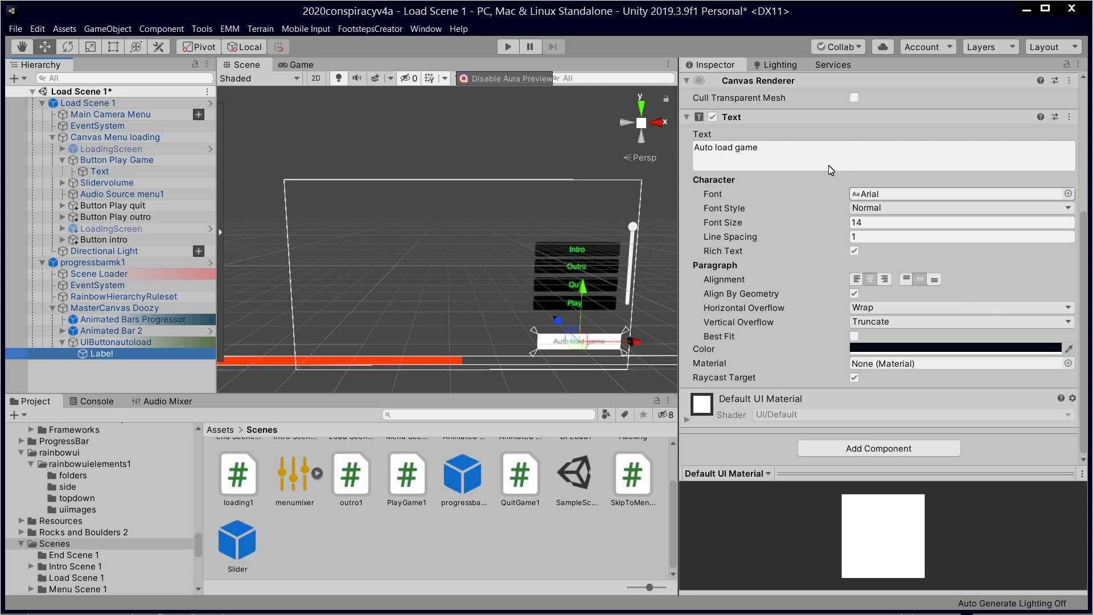
left_click(791, 159)
left_click(792, 158)
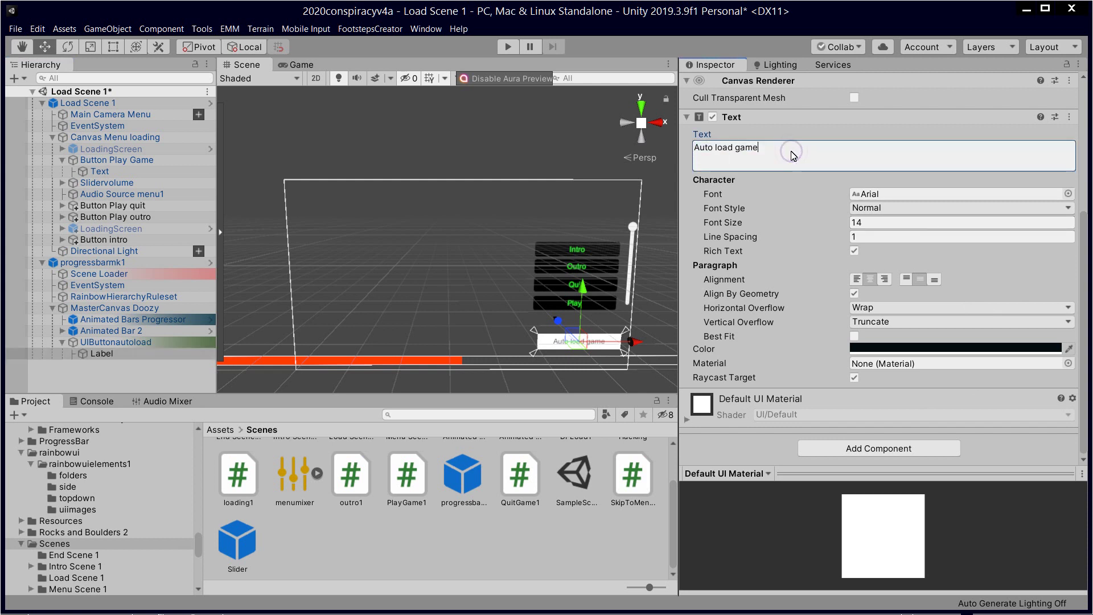
type("Doozy")
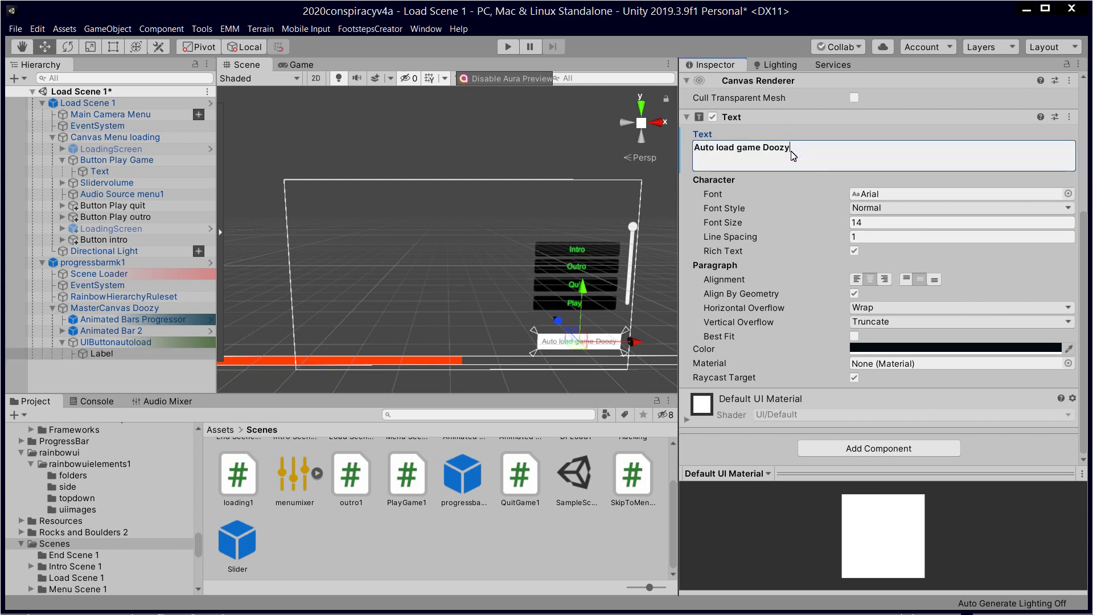
key("Return")
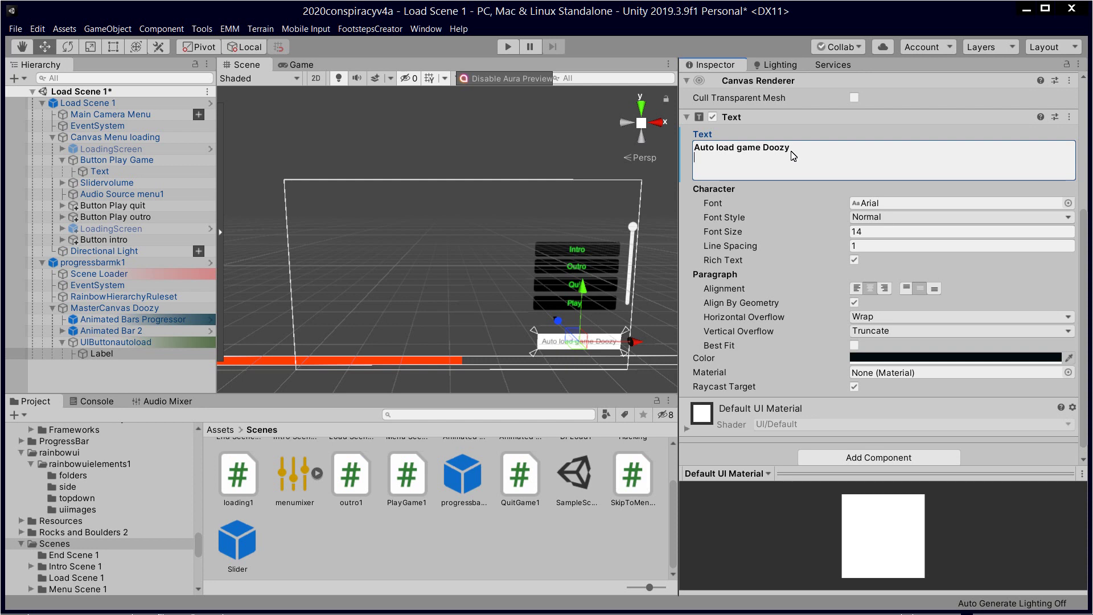
key("BackSpace")
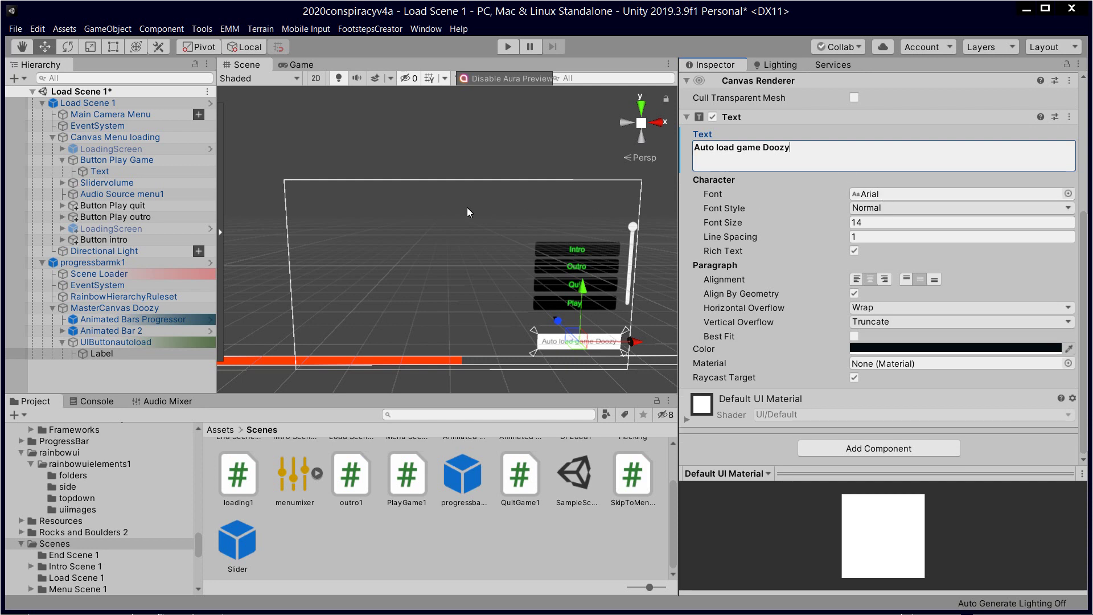
left_click(141, 343)
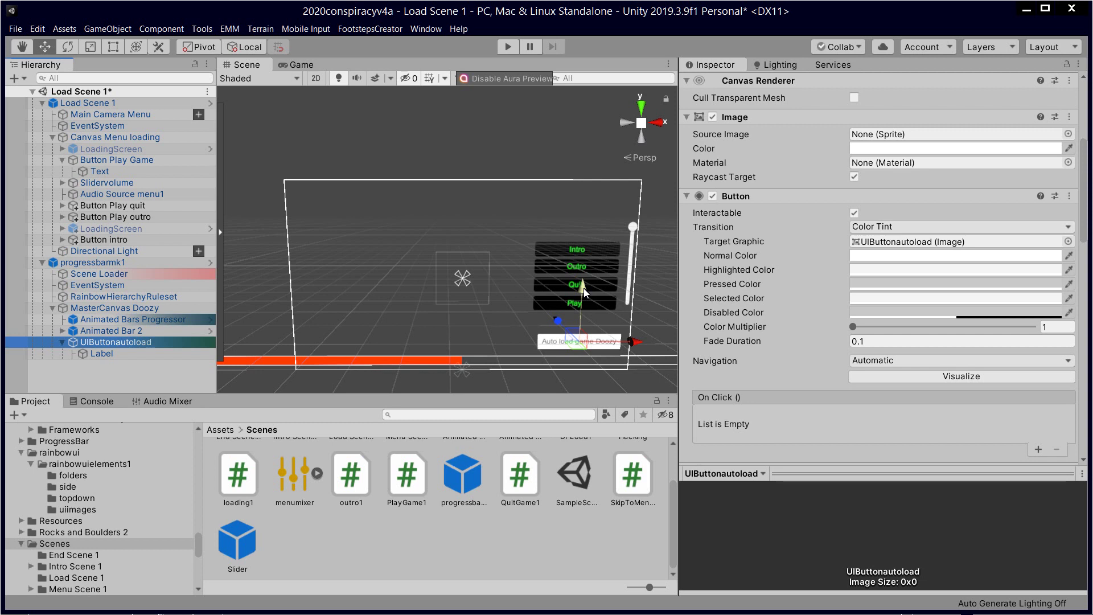
Step: Move the Auto load game Doozy button left and select the progressbarmk1 group
left_click_drag(585, 291, 537, 284)
left_click_drag(641, 339, 401, 340)
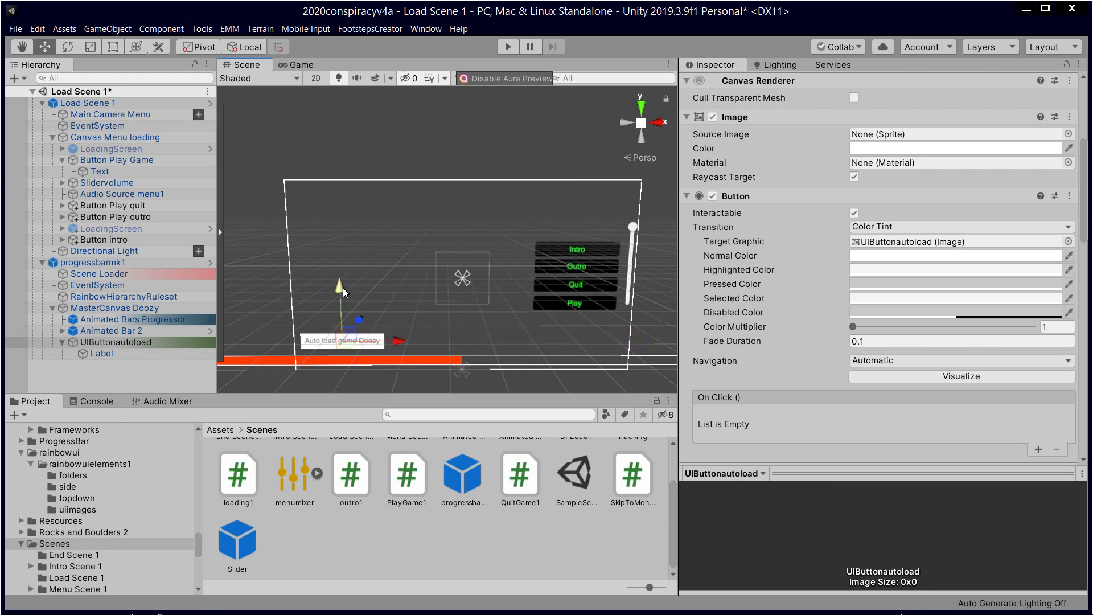
left_click(437, 354)
left_click(441, 357)
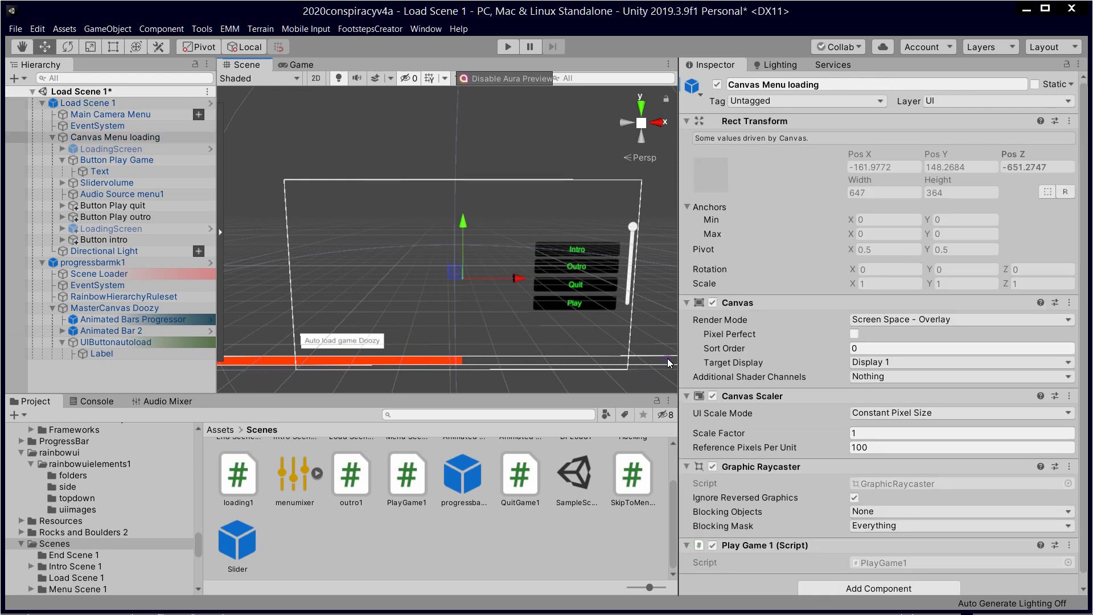
left_click(664, 357)
Step: Nudge Animated Bar 2 slightly down, after trying and undoing a move of the Rim
scroll(630, 346, "down", 2)
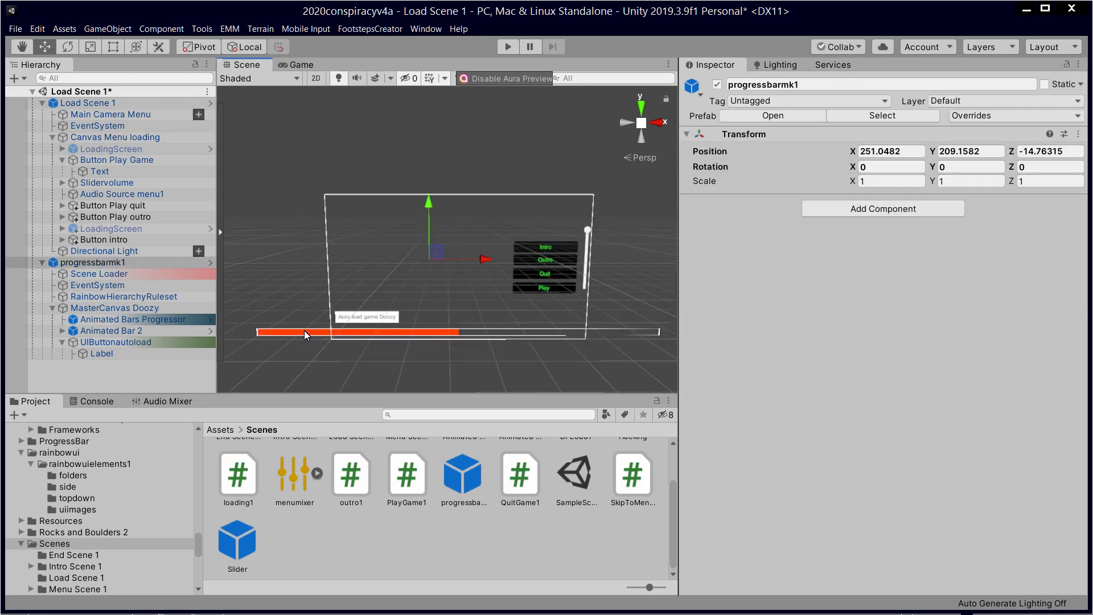
left_click(297, 330)
left_click_drag(459, 279, 455, 286)
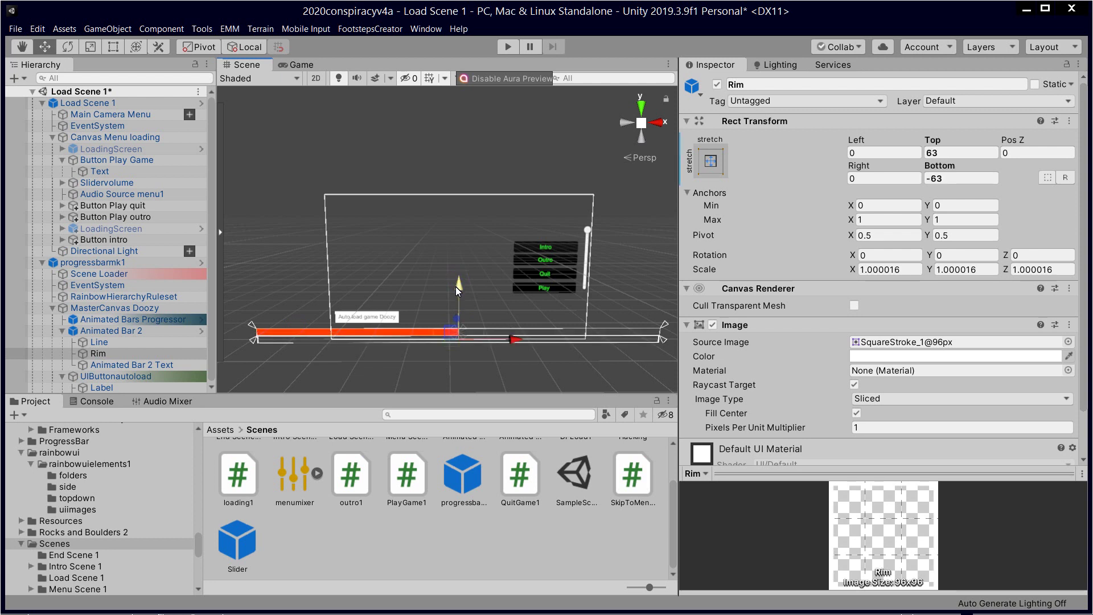
key("ctrl+z")
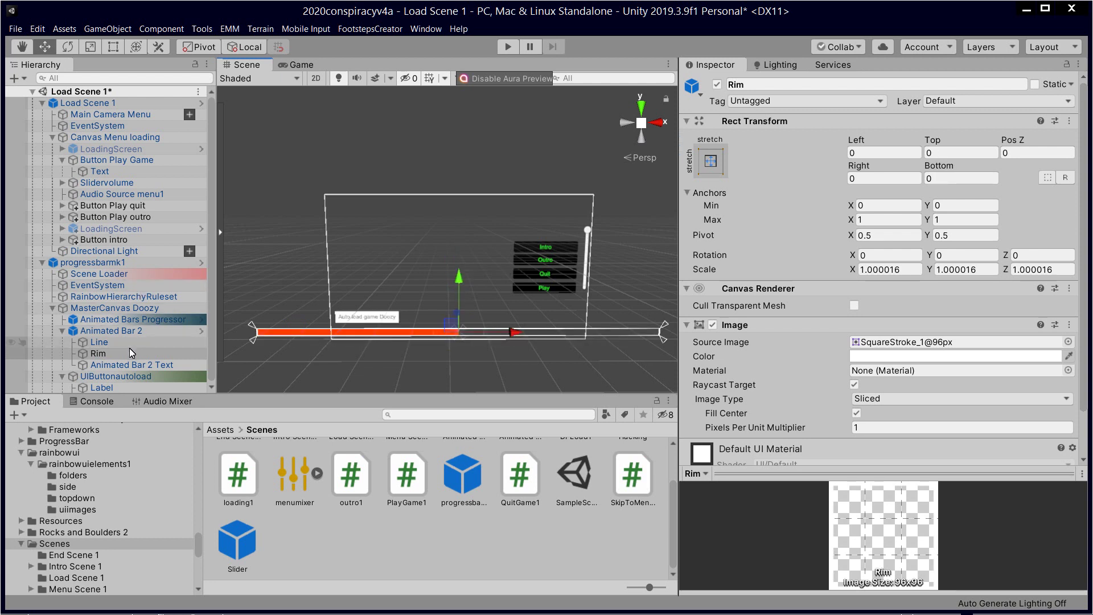
left_click(130, 335)
left_click_drag(460, 279, 458, 286)
Step: Nudge the button's Label slightly and review Animated Bars Progressor and Animated Bar 2
left_click(391, 313)
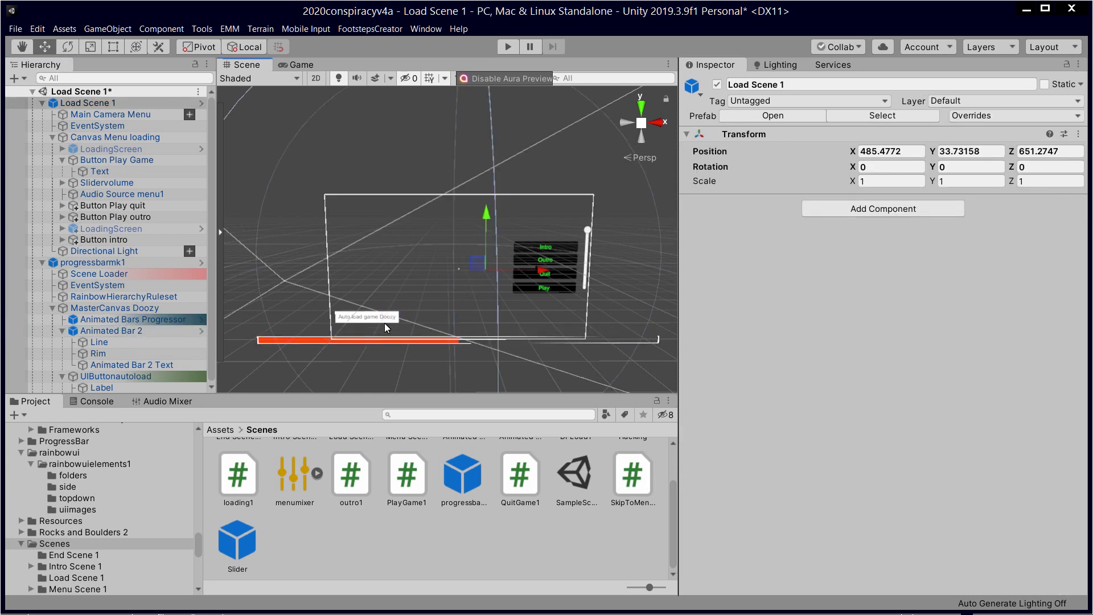
left_click(384, 323)
left_click(386, 321)
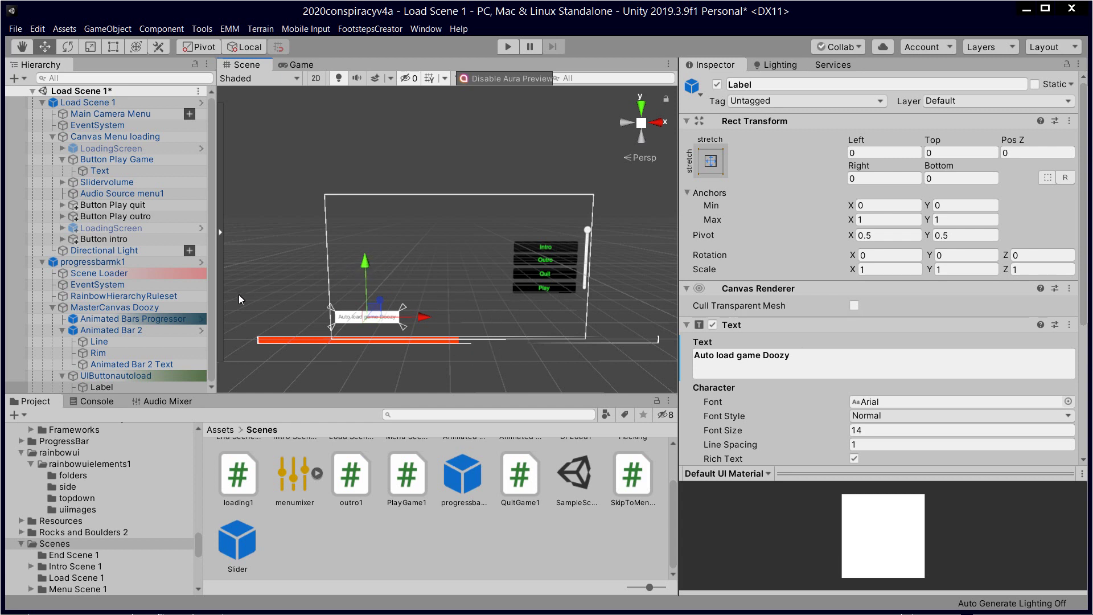
left_click_drag(364, 265, 366, 265)
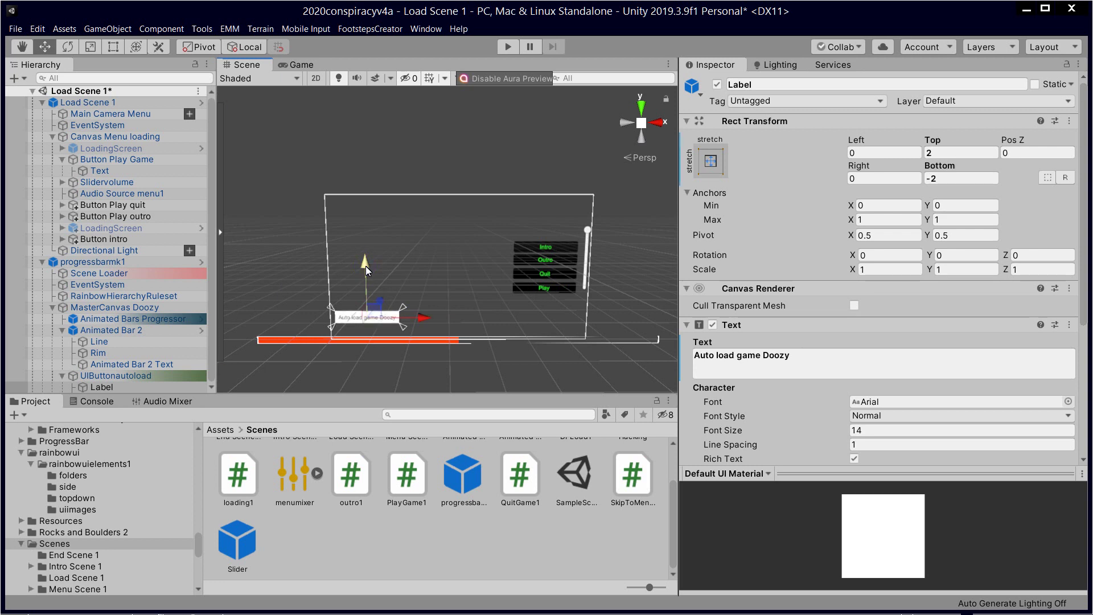
left_click(150, 320)
left_click(144, 329)
left_click(149, 318)
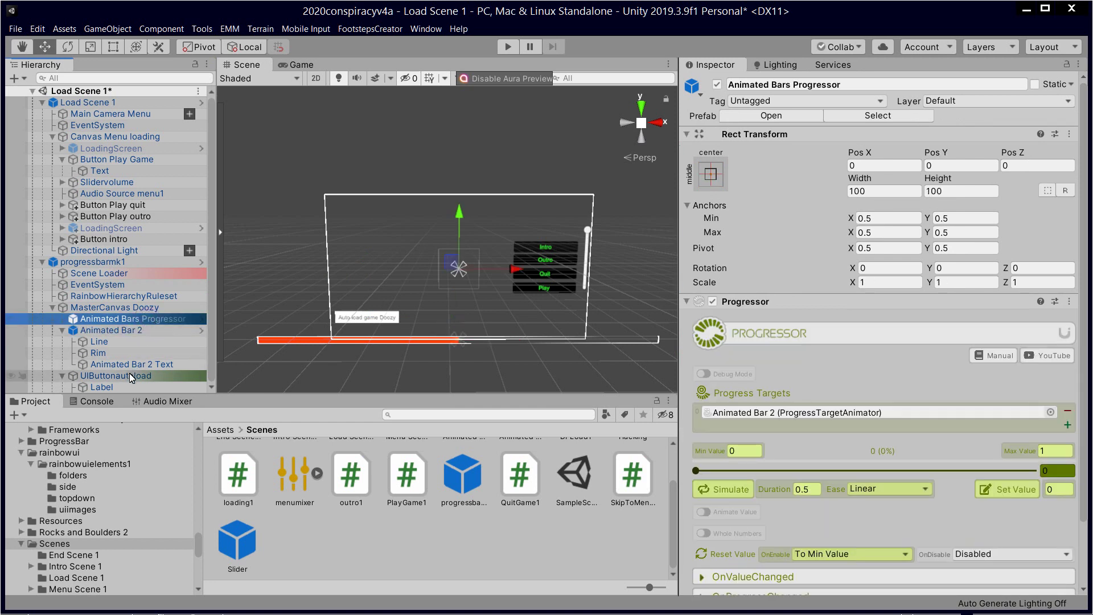
Step: Move UIButtonautoload down and left to Pos X -249, Pos Y -153
left_click(128, 374)
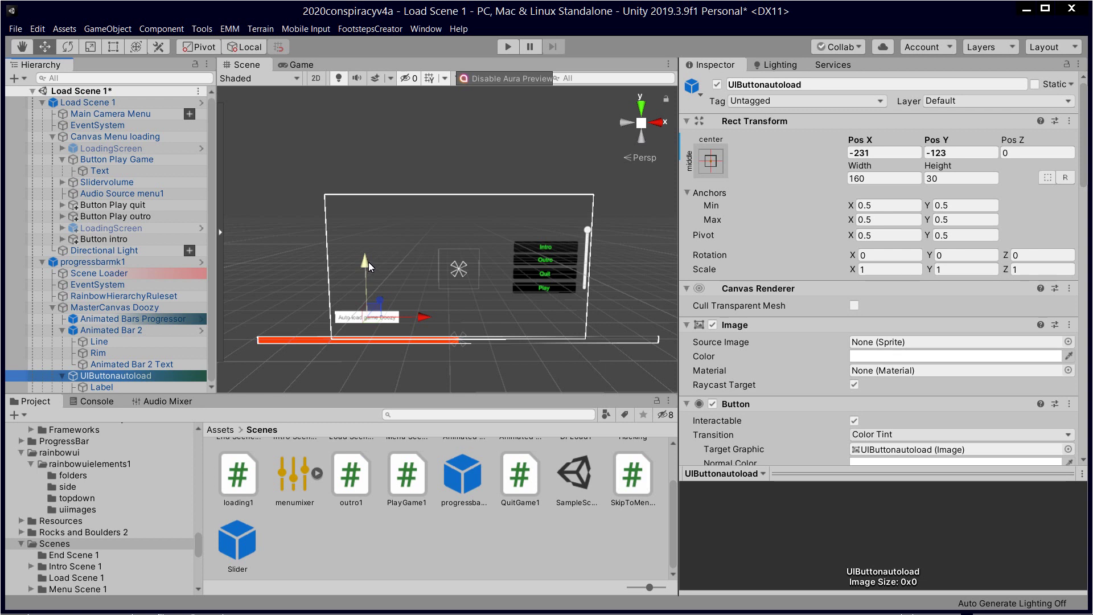
left_click_drag(368, 261, 374, 279)
left_click_drag(429, 329, 422, 329)
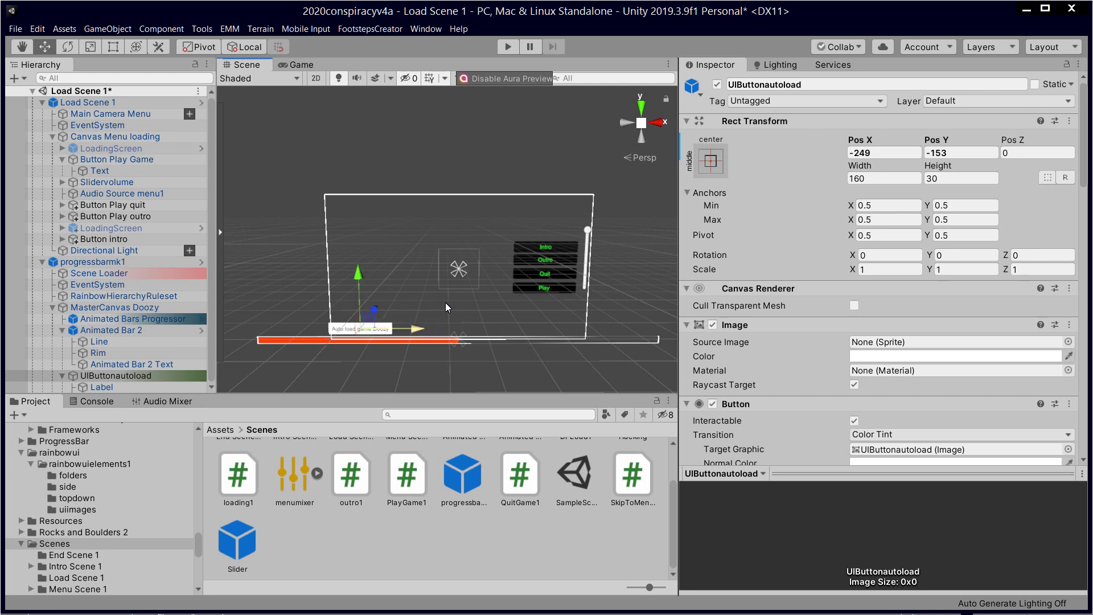
Step: After a Play test, lower the auto-load button to Y -215 and raise progressbarmk1 to Y 228
left_click(507, 47)
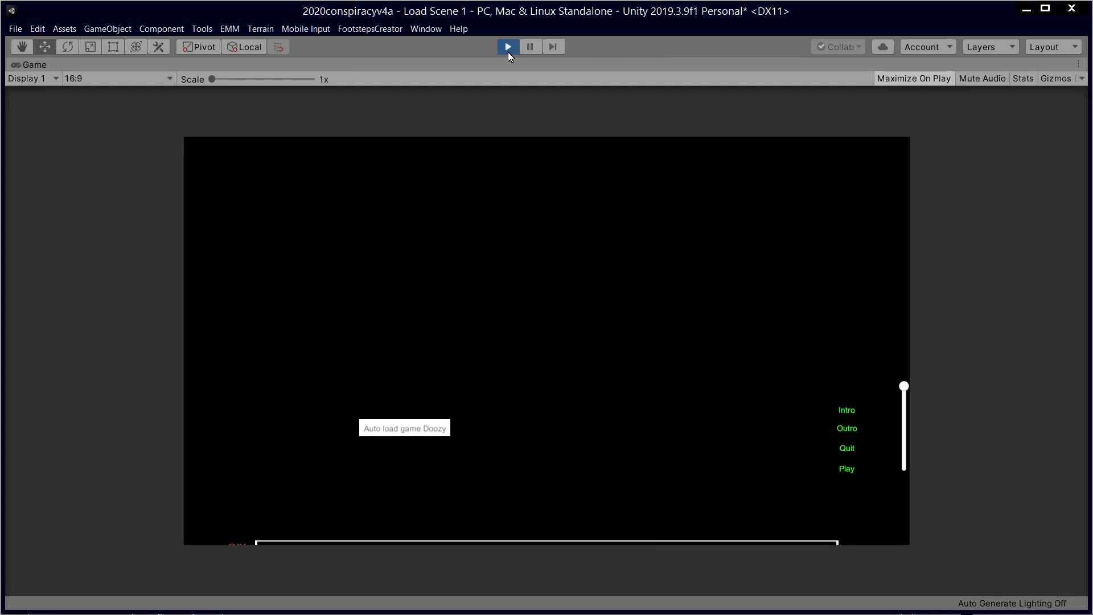
left_click(508, 46)
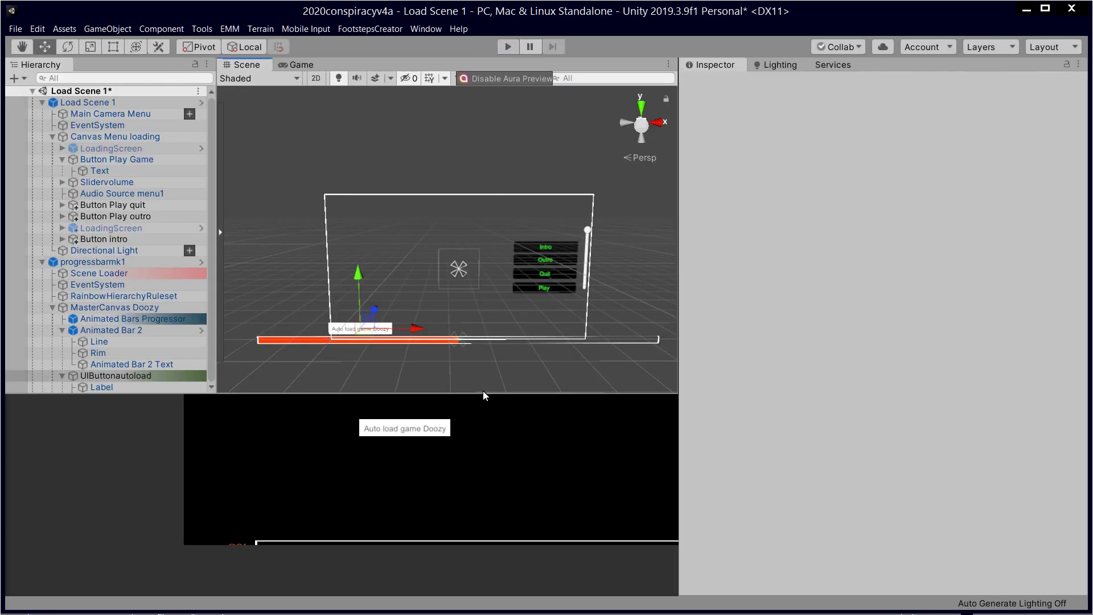
left_click_drag(356, 271, 375, 297)
left_click(618, 337)
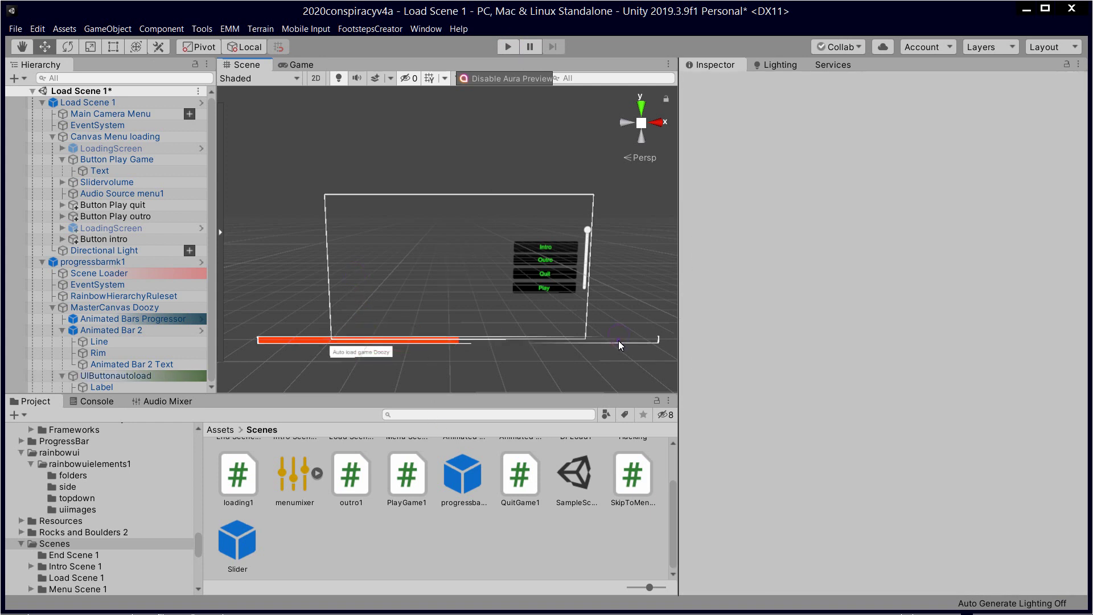
left_click_drag(429, 203, 429, 193)
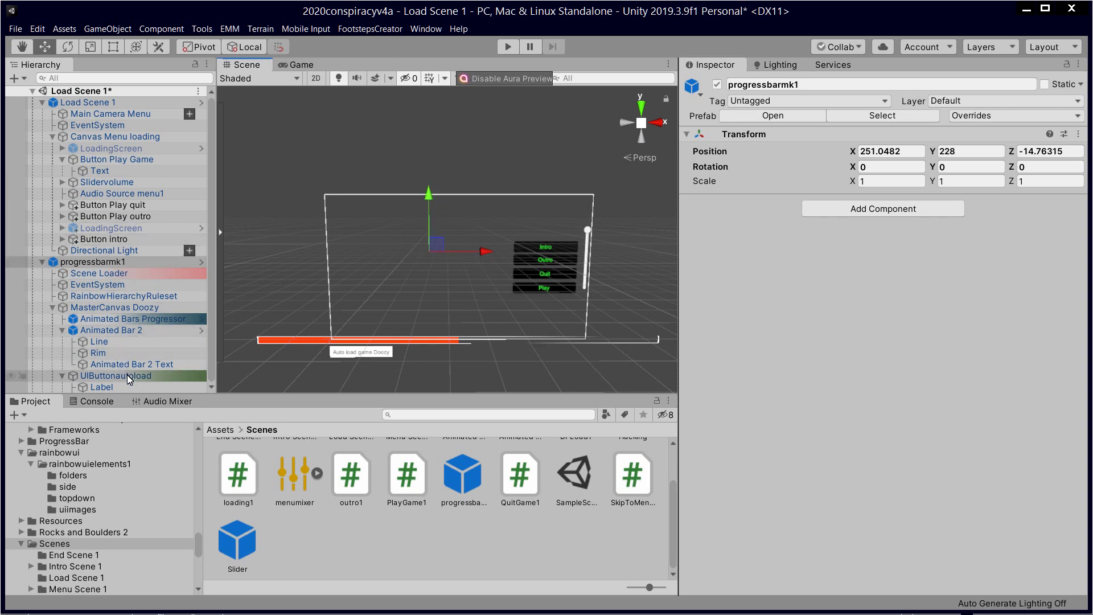
Step: Raise Animated Bar 2 to Pos Y 19, retest in Play mode, then reselect UIButtonautoload
left_click(143, 329)
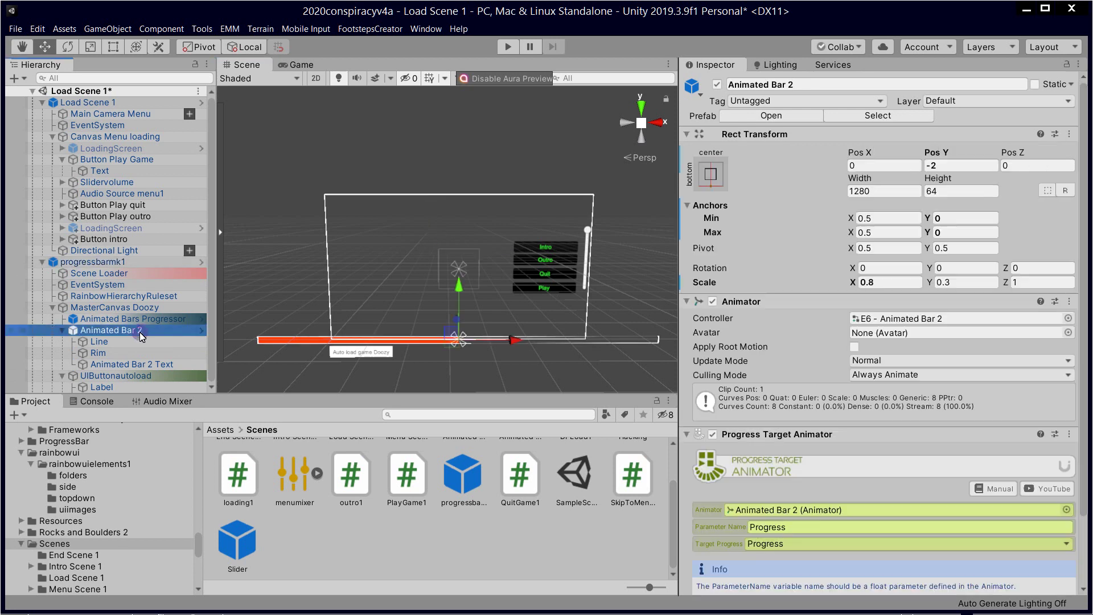
left_click_drag(462, 290, 460, 280)
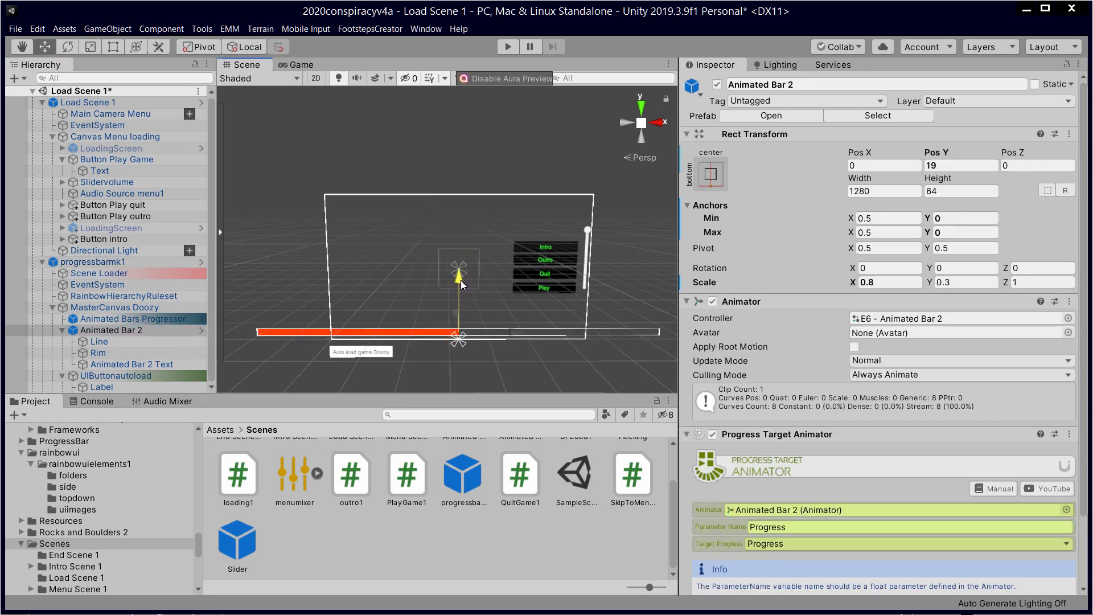
left_click(509, 48)
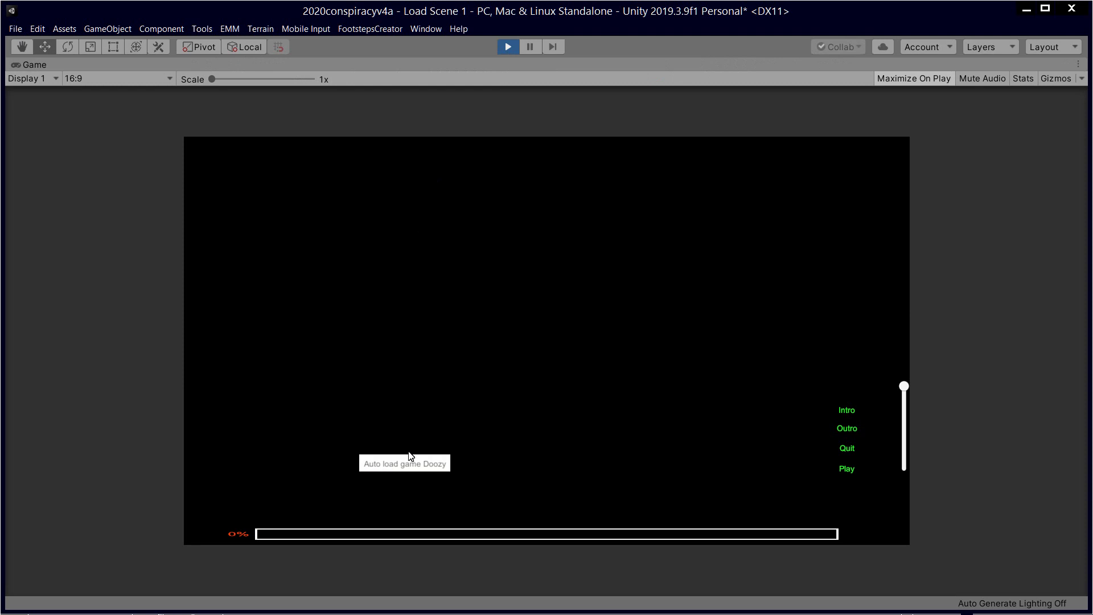
left_click(510, 46)
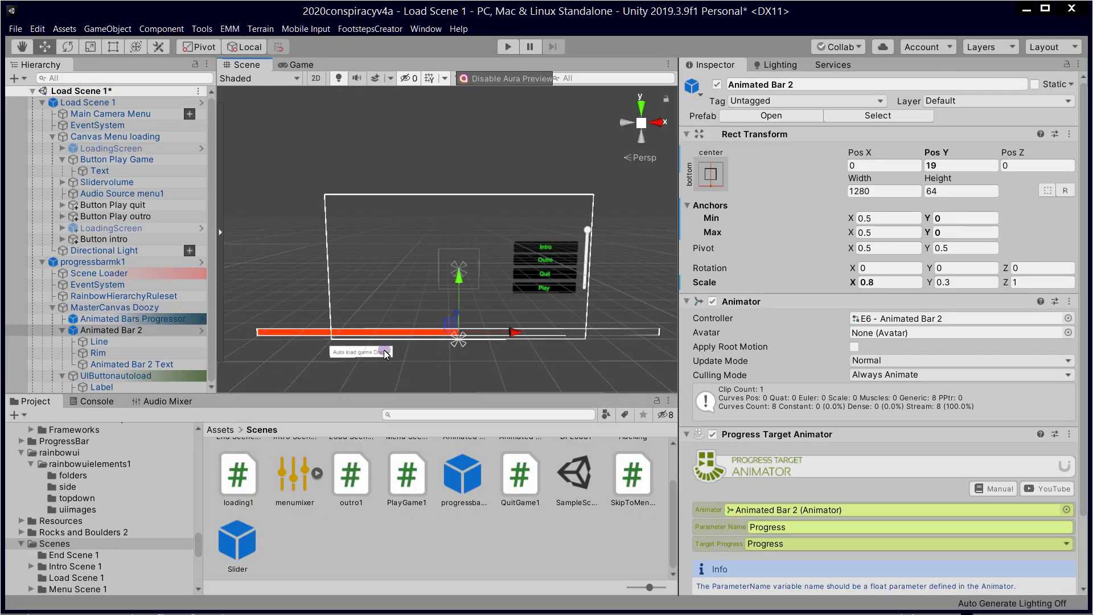
left_click(384, 350)
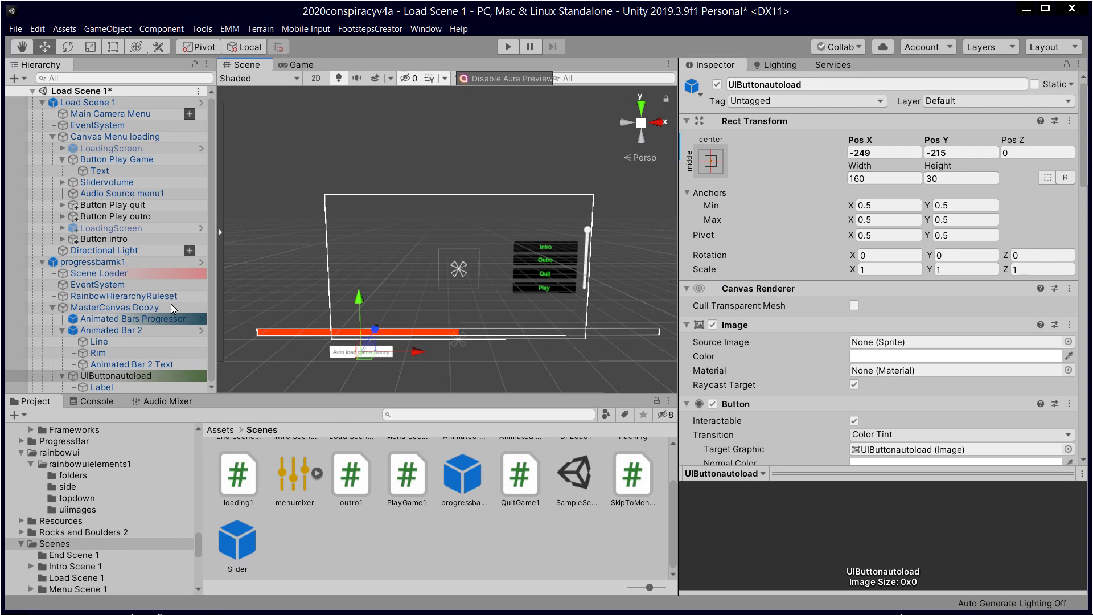
Step: Anchor UIButtonautoload bottom-left (Pos X 75, Pos Y -33) and test it in Play mode
left_click(127, 365)
left_click(122, 376)
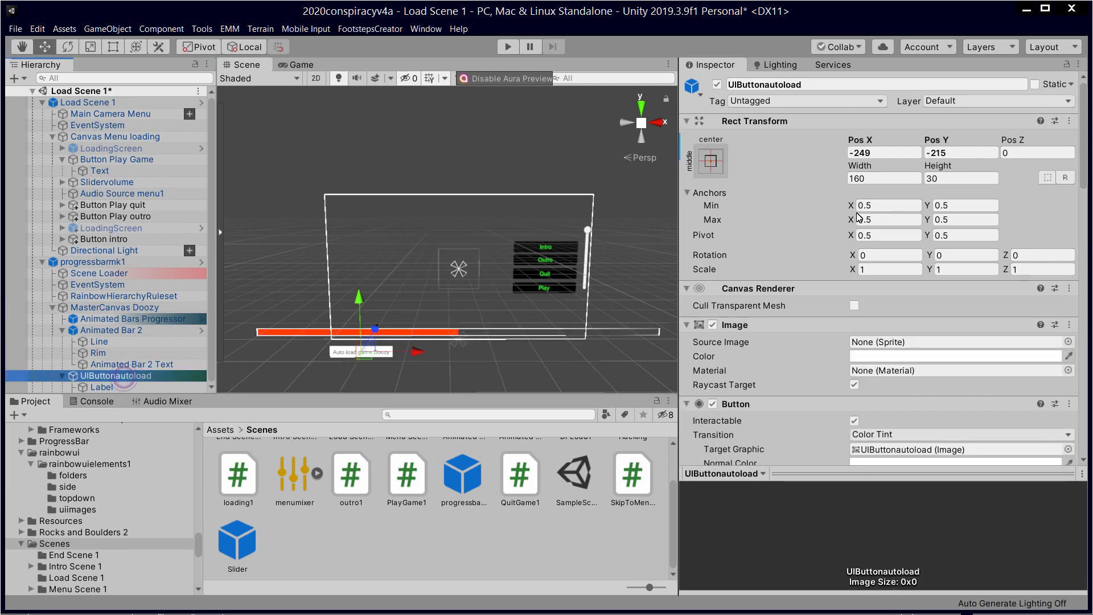
left_click(716, 169)
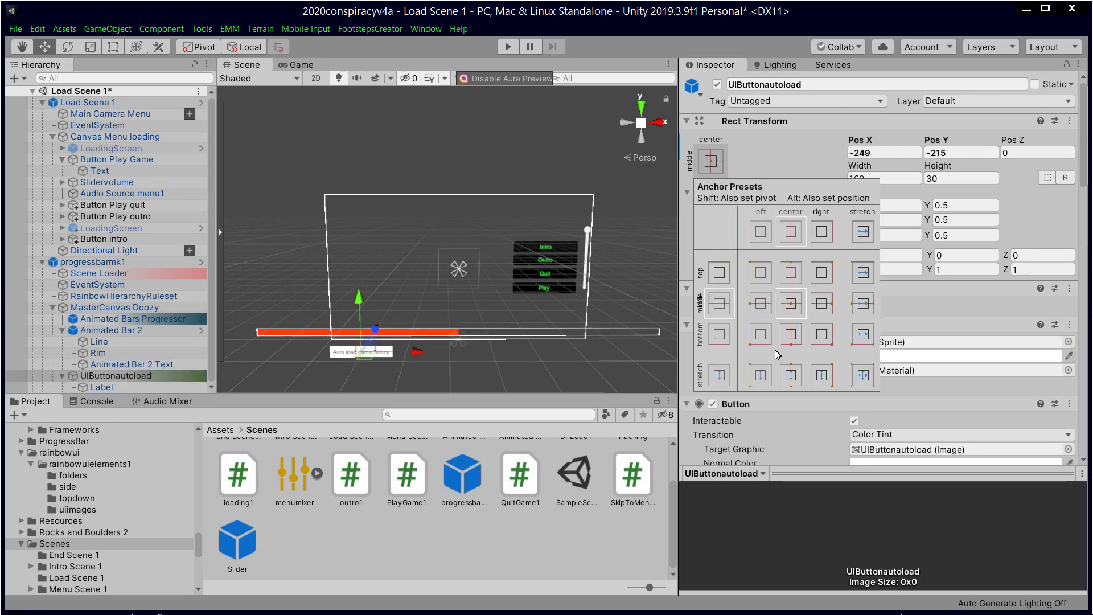
left_click(755, 340)
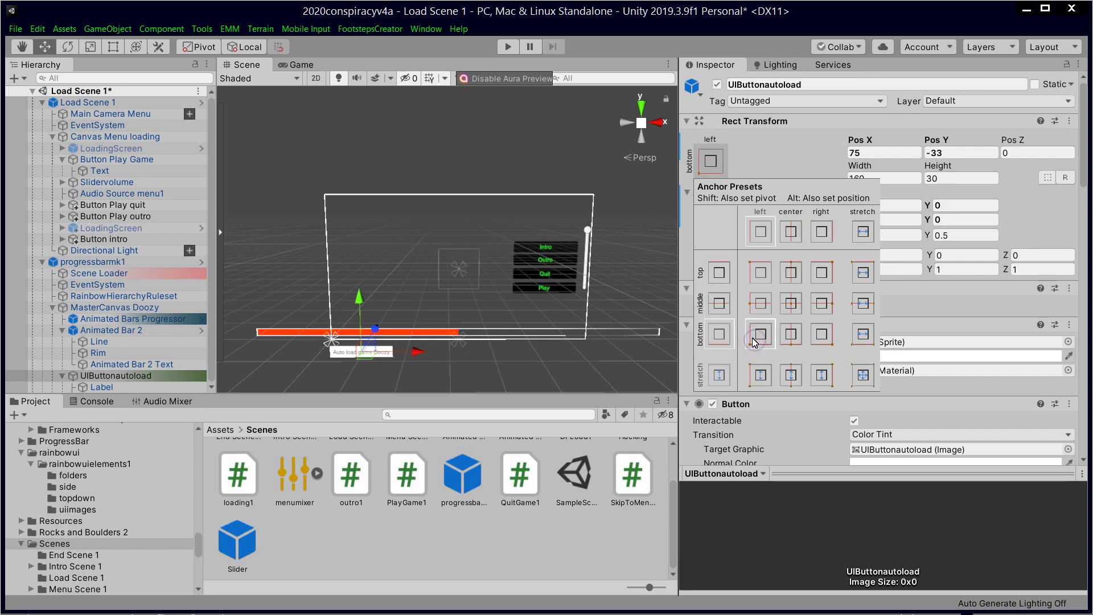
left_click(508, 46)
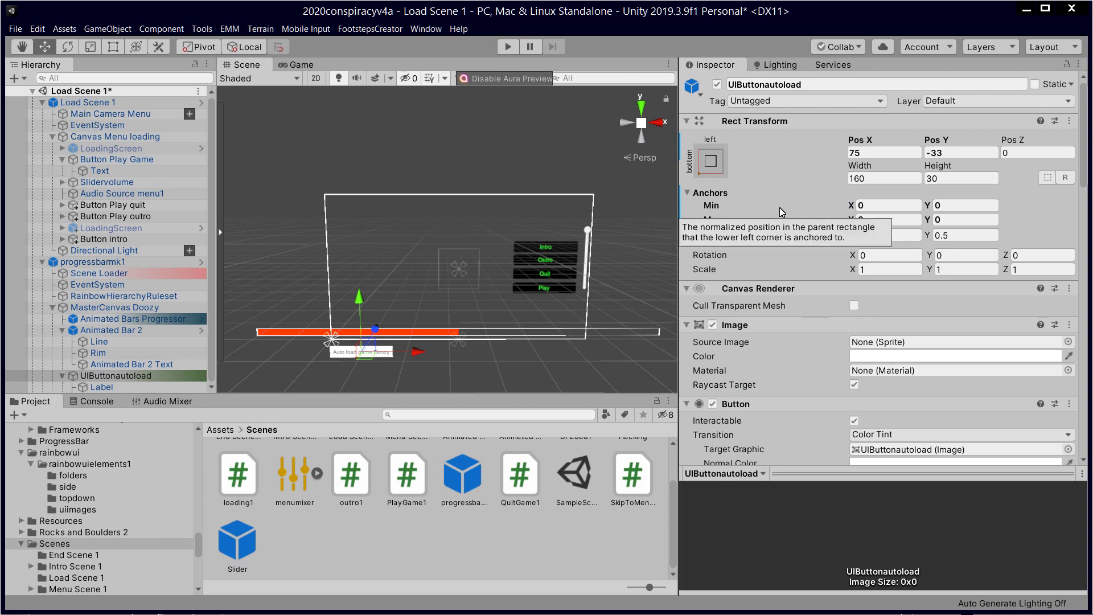
left_click(505, 51)
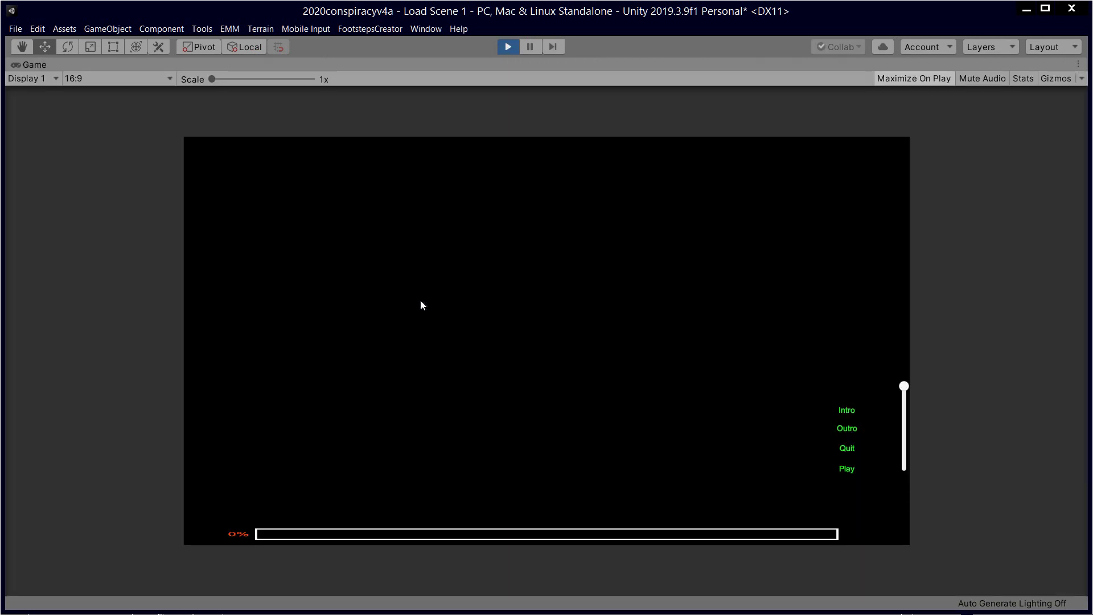
left_click(507, 47)
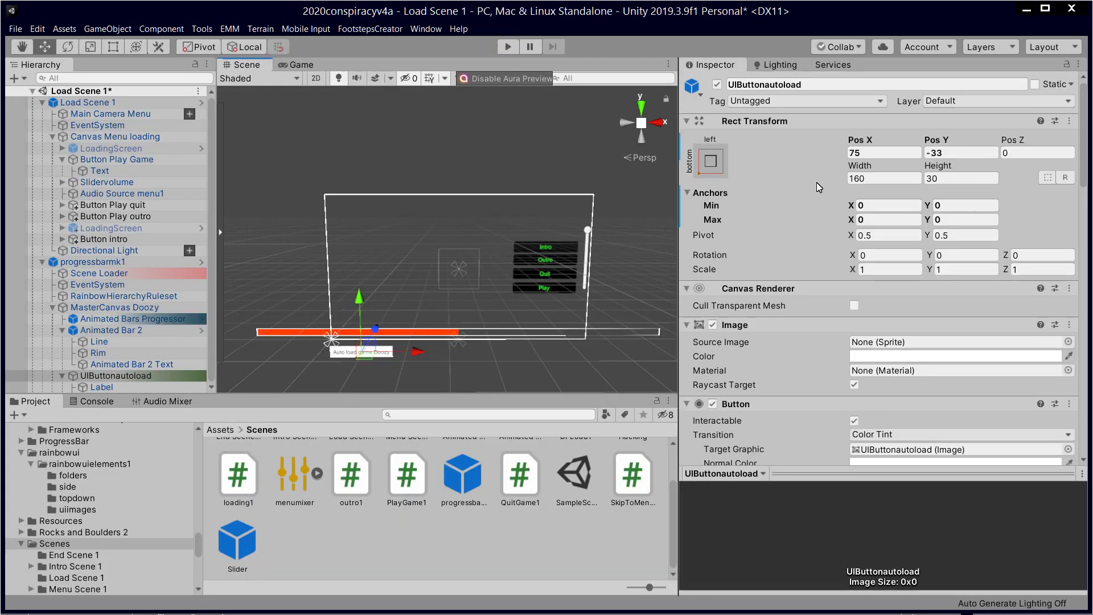
Step: Try zero width and height on the button, then undo back to 160×30
left_click(883, 178)
type("0")
left_click(959, 179)
type("0")
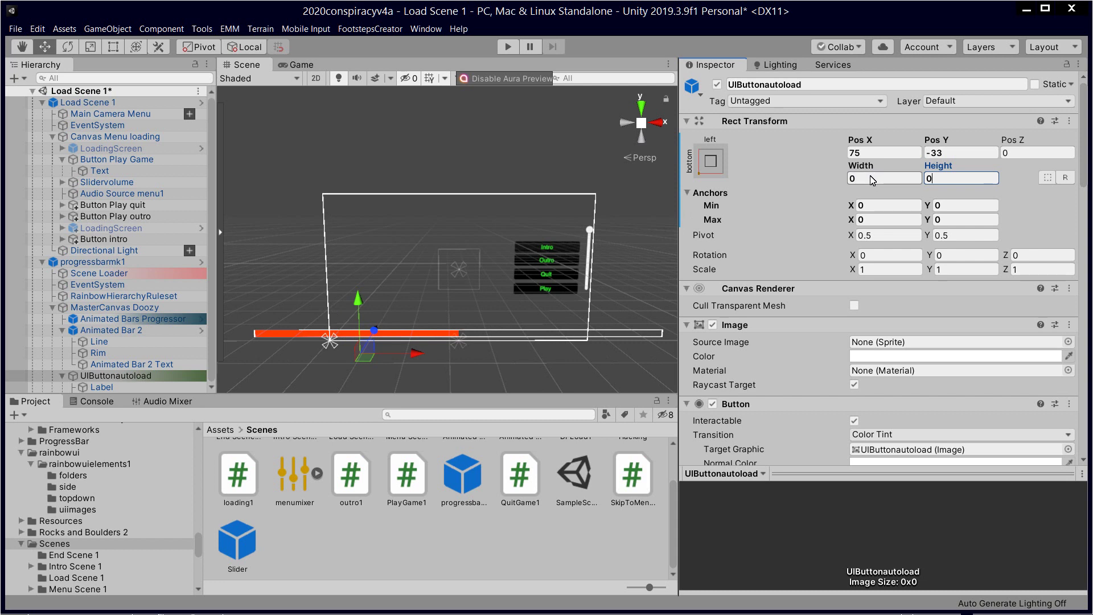
key("ctrl+z")
key("ctrl+z")
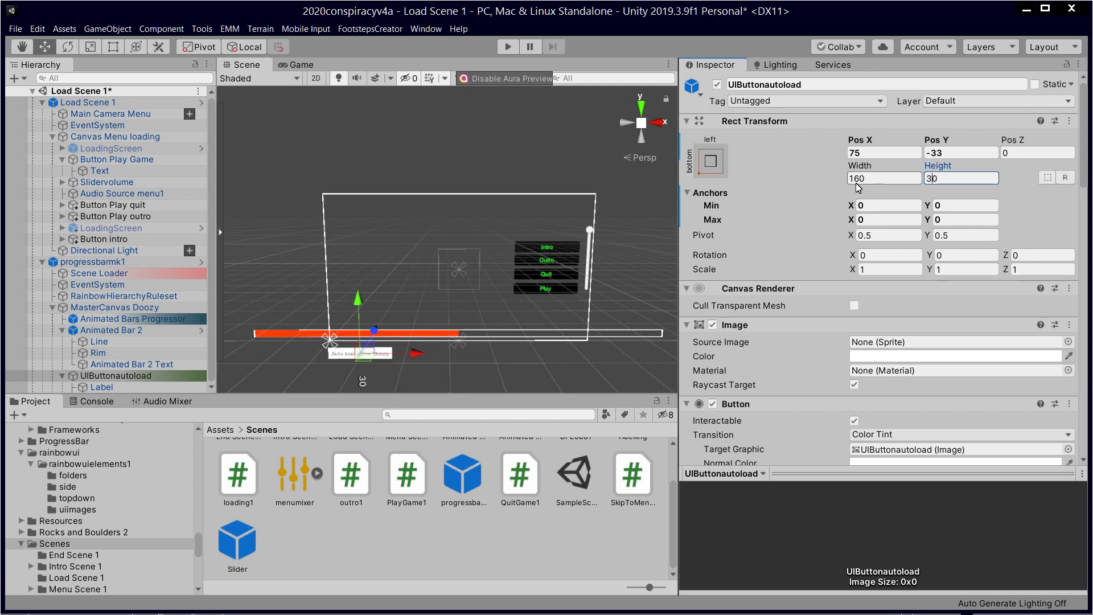
Step: Position the button at Pos X 100, Pos Y 50 and run the scene
left_click(899, 154)
type("0")
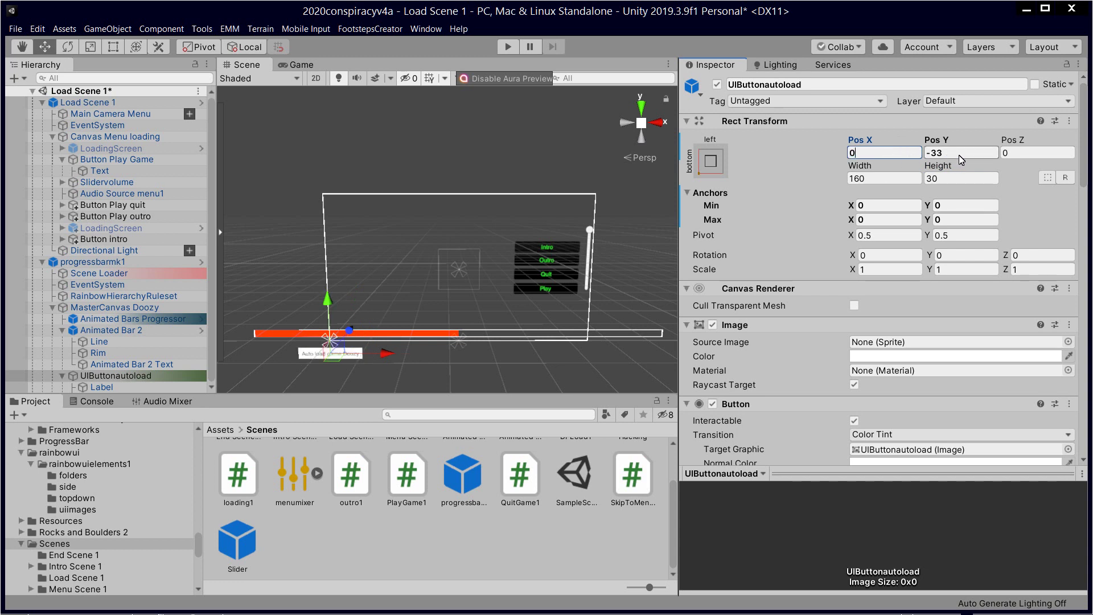
left_click(962, 154)
type("0")
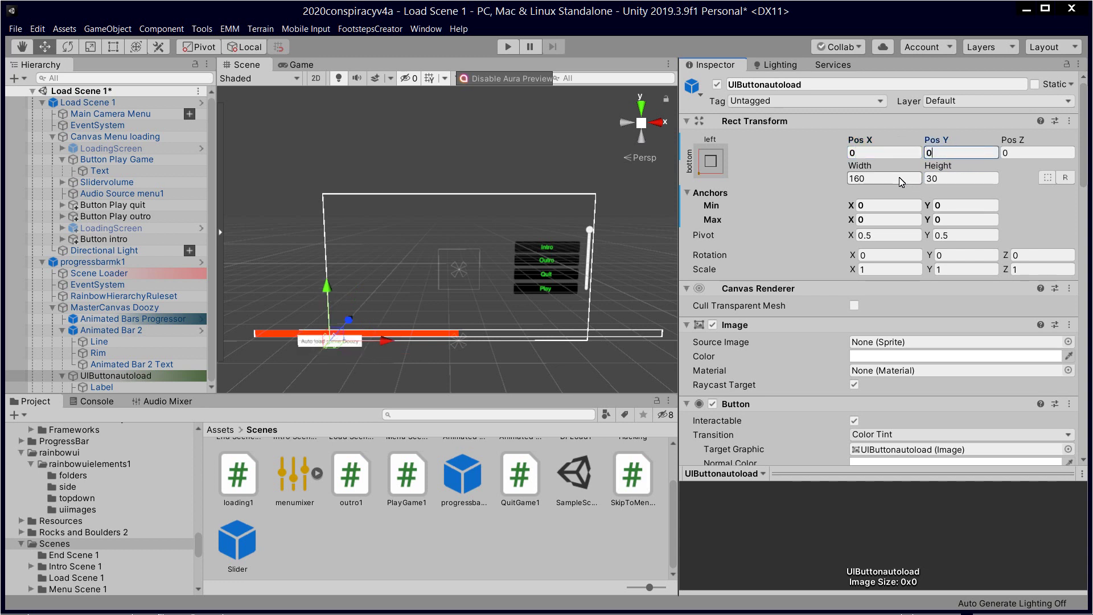
left_click(881, 154)
type("50")
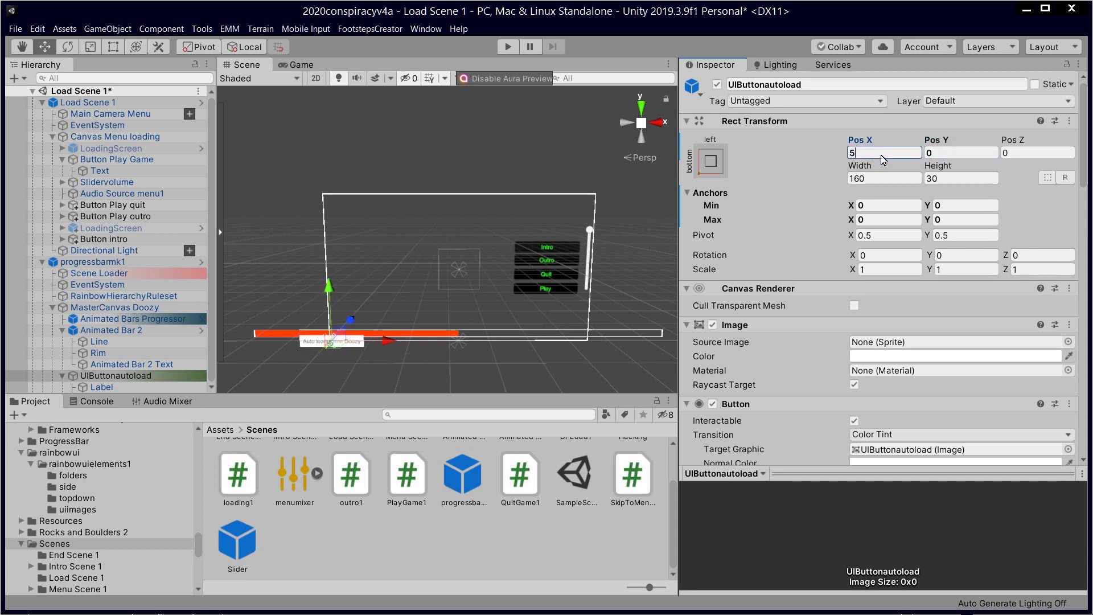
key("BackSpace")
key("BackSpace")
type("100")
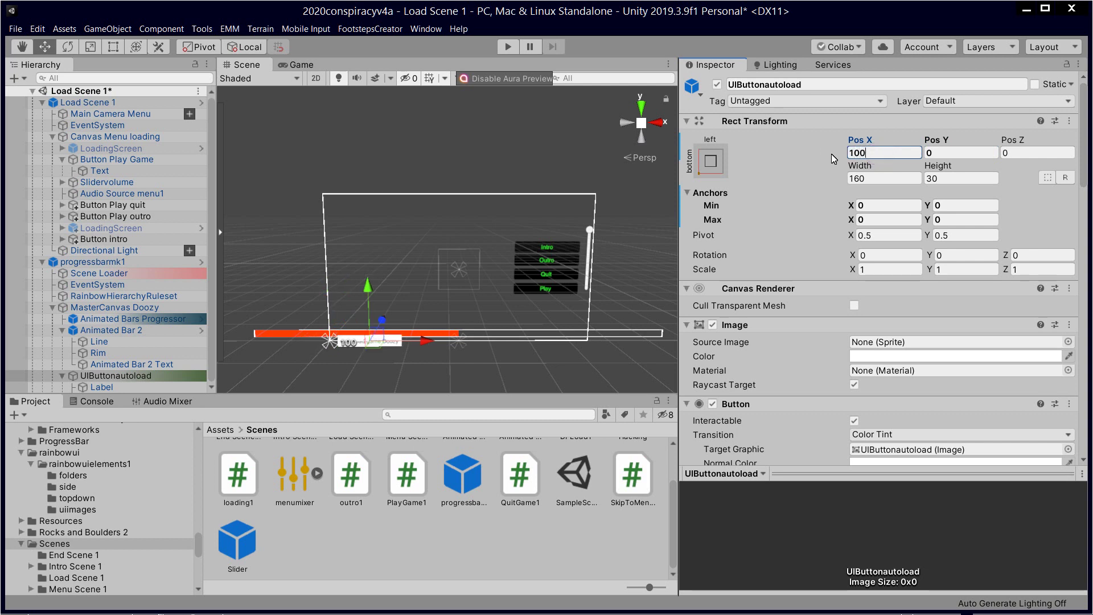
left_click(968, 153)
type("50")
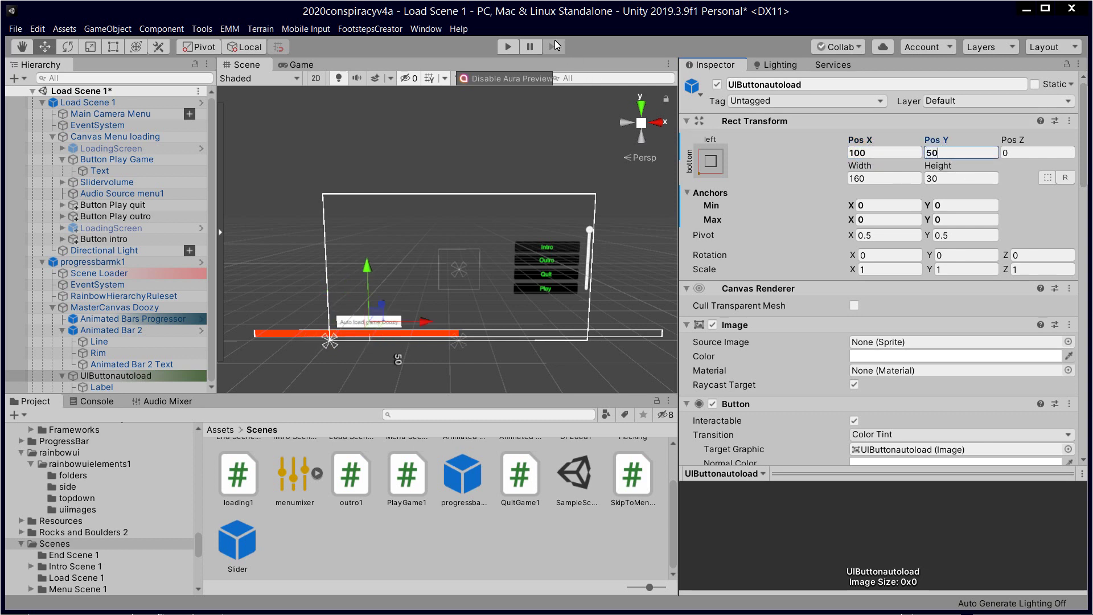
left_click(507, 47)
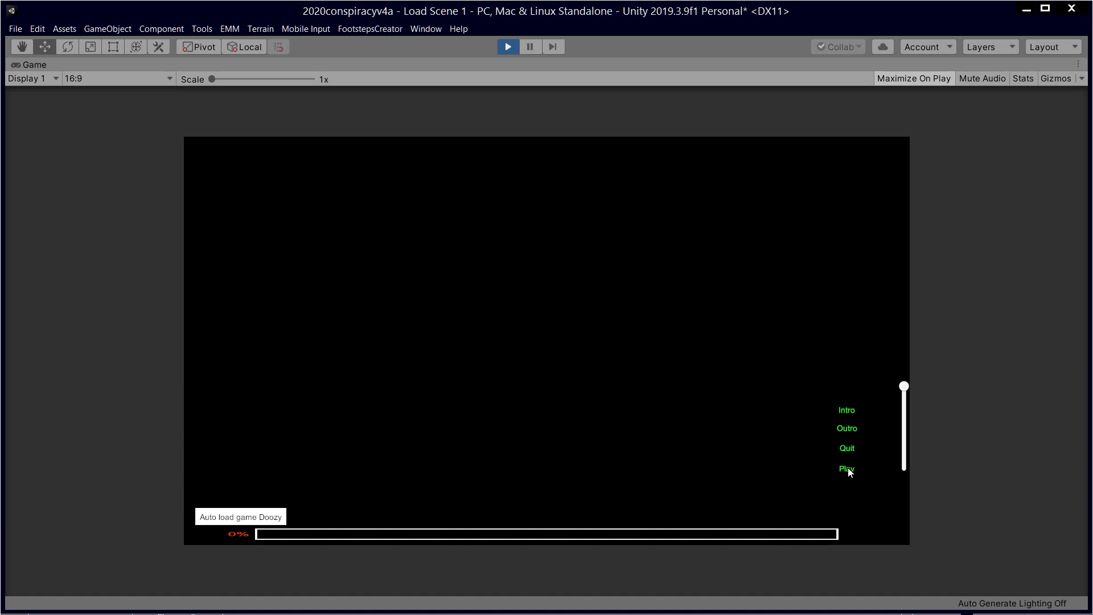
Step: Use the in-game Play entry to load the Hacking scene, then exit the game
left_click(847, 469)
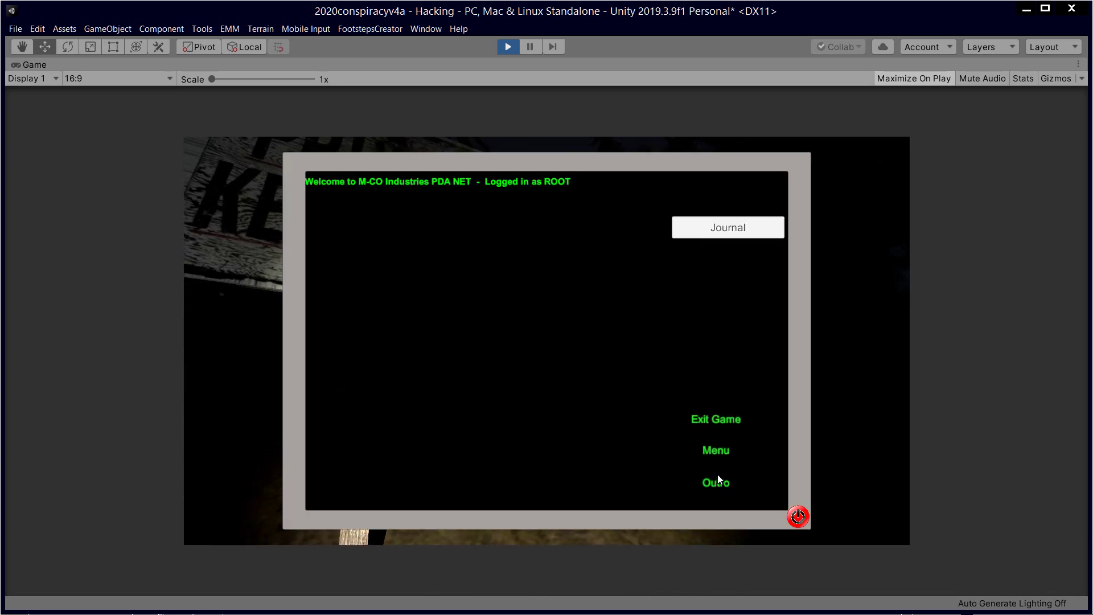
left_click(712, 419)
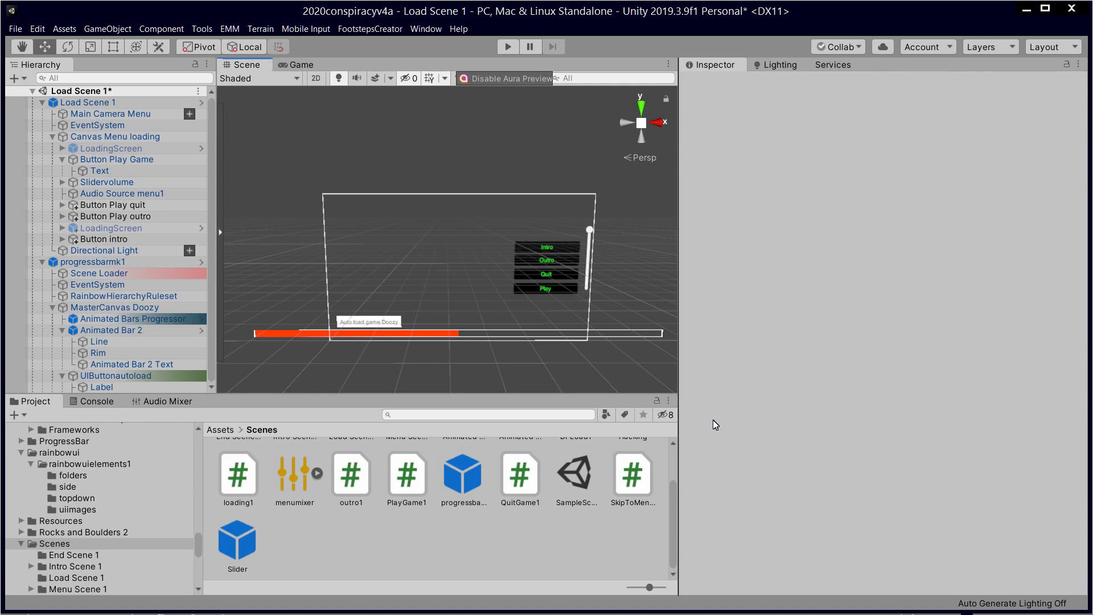
Step: Zoom and pan the Scene view around the canvas, then start Play mode again
scroll(521, 321, "up", 2)
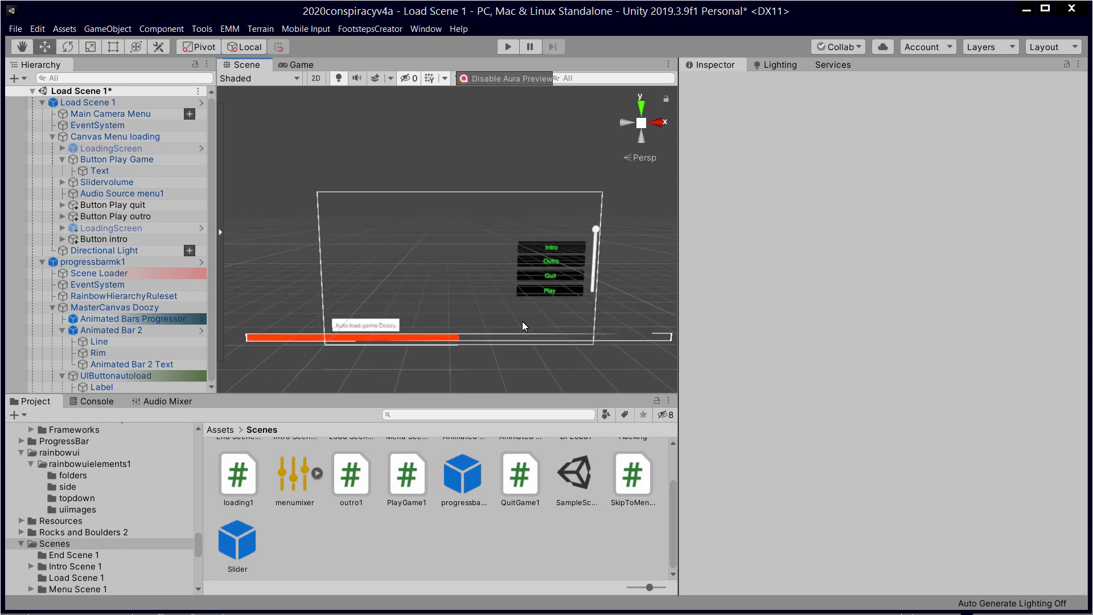
scroll(522, 326, "up", 2)
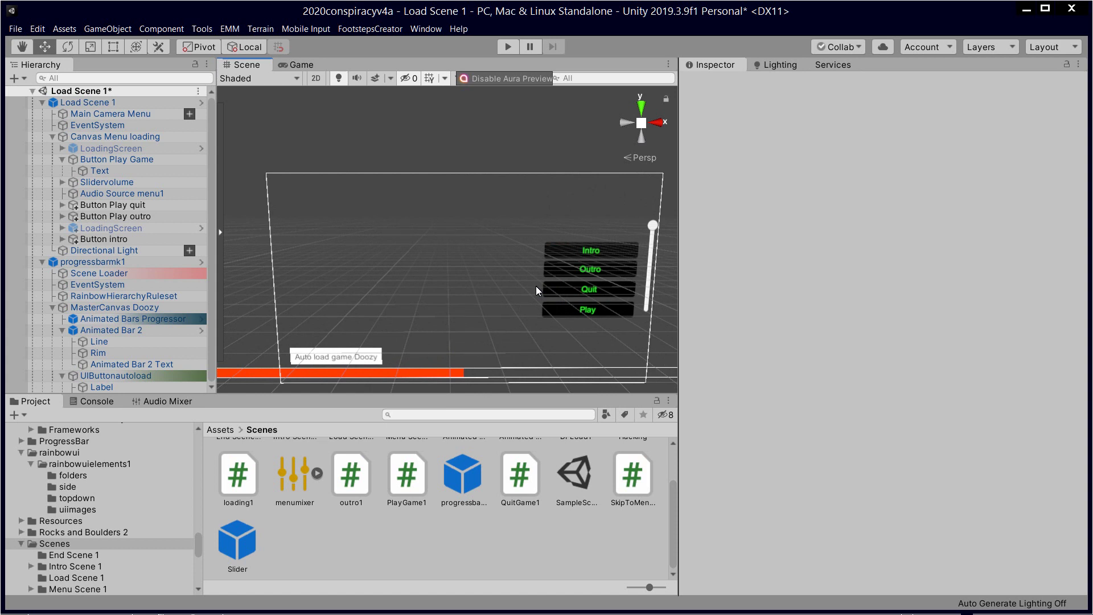
scroll(533, 287, "down", 3)
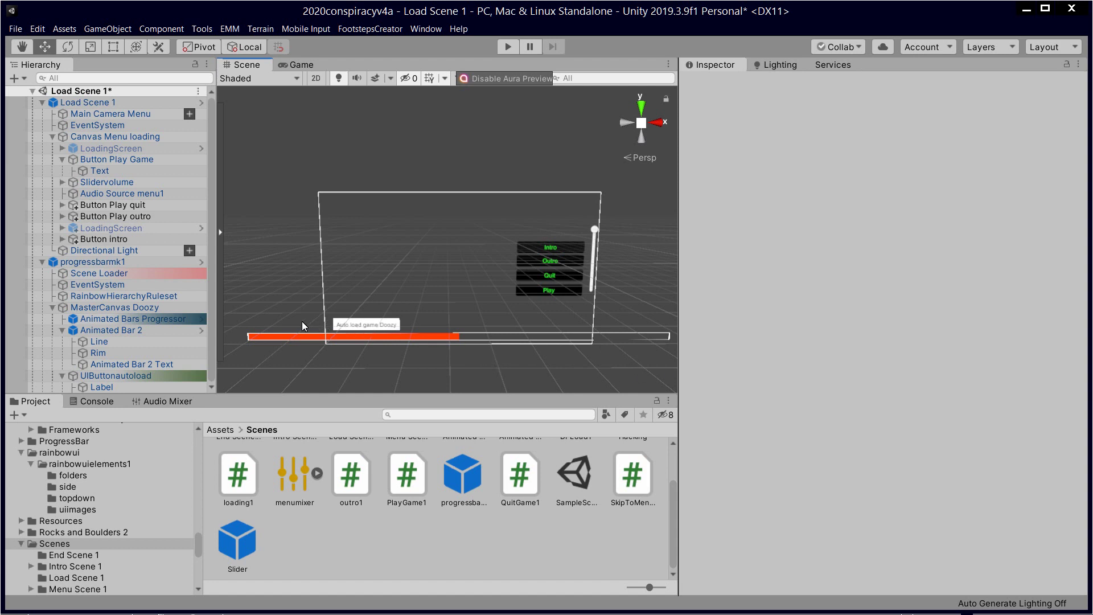
scroll(559, 343, "up", 5)
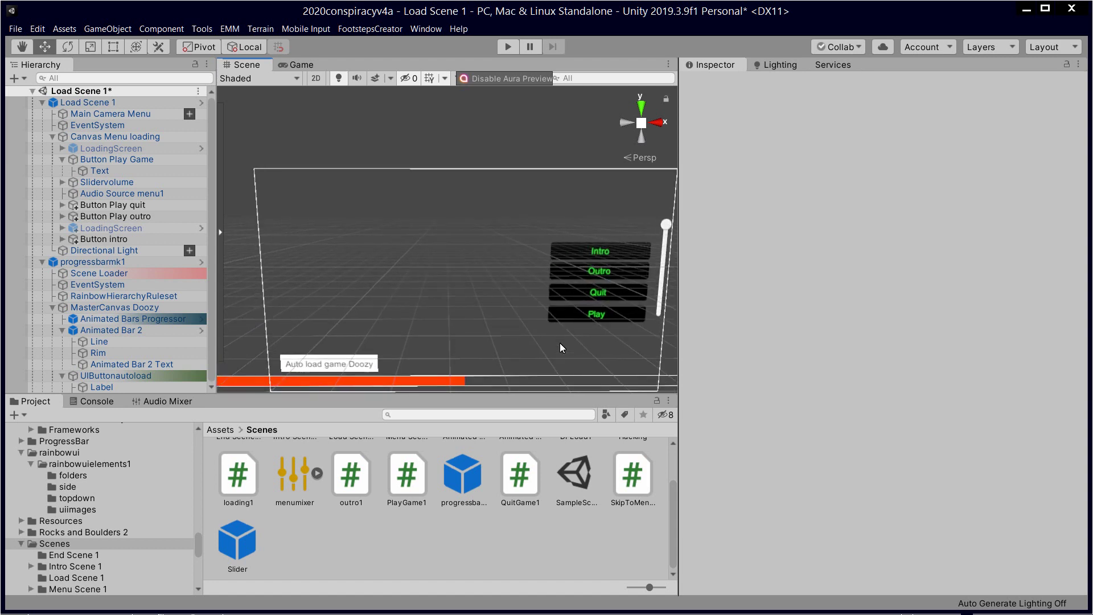
middle_click_drag(545, 329, 552, 281)
scroll(531, 316, "down", 3)
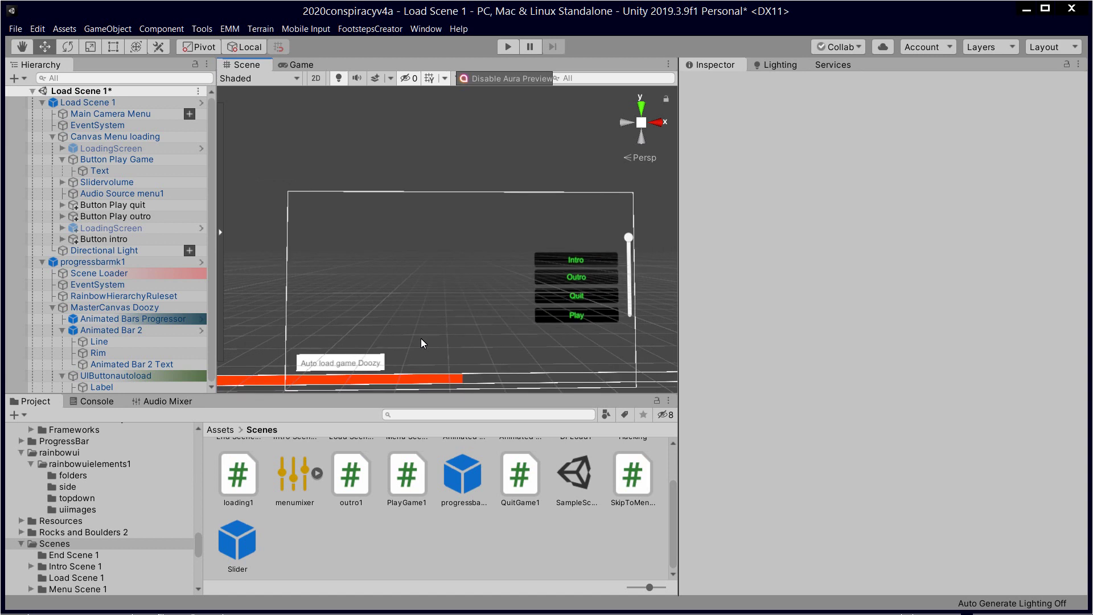
left_click(507, 46)
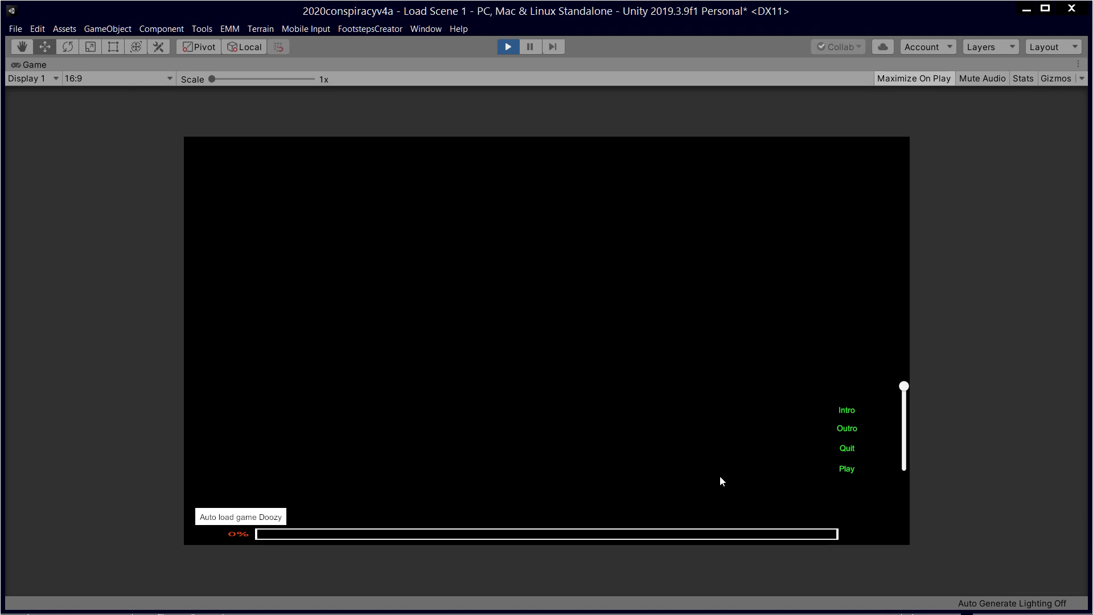
Step: Test the Auto load game Doozy button through to the Hacking scene, then exit the game
left_click(241, 516)
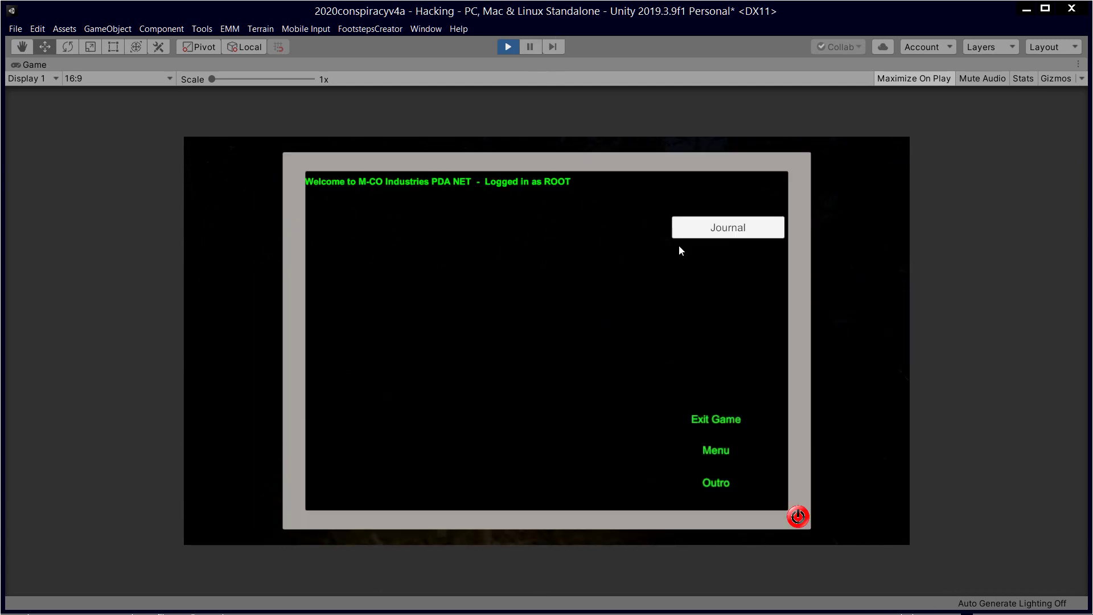
left_click(711, 420)
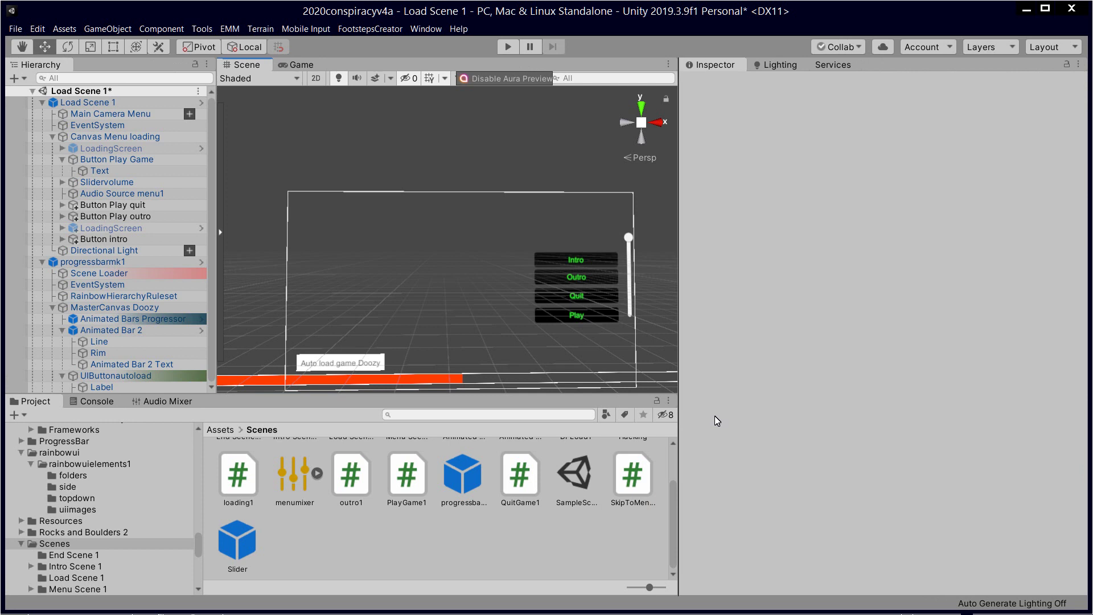
left_click_drag(516, 370, 527, 340, "alt")
scroll(577, 349, "up", 6)
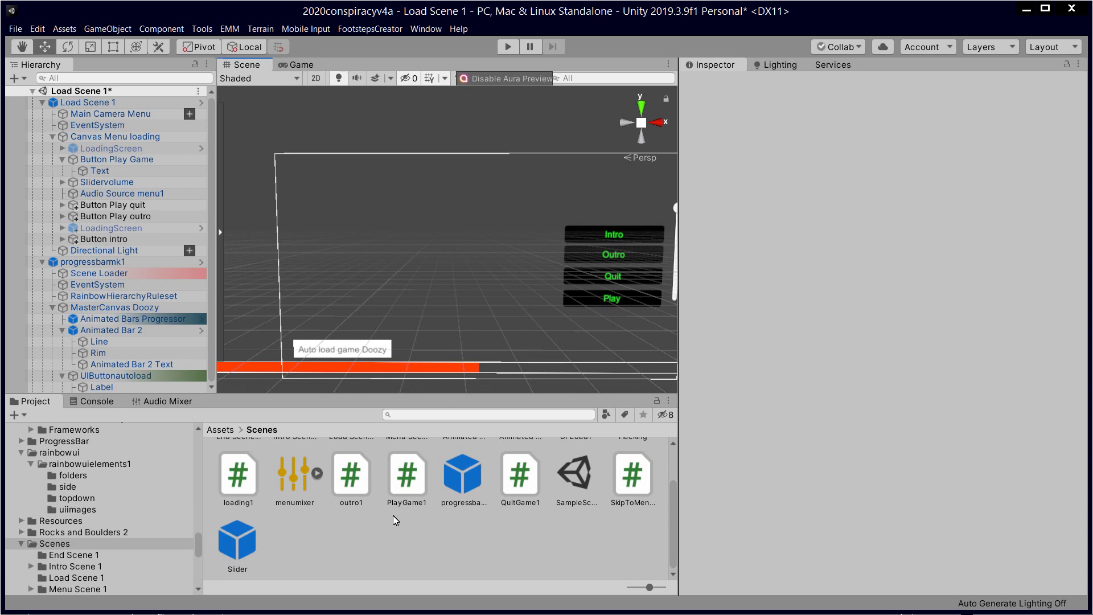
mouse_move(402, 309)
left_mouse_down("alt")
mouse_move(467, 275)
mouse_move(438, 315)
mouse_move(390, 302)
mouse_move(403, 312)
left_mouse_up("alt")
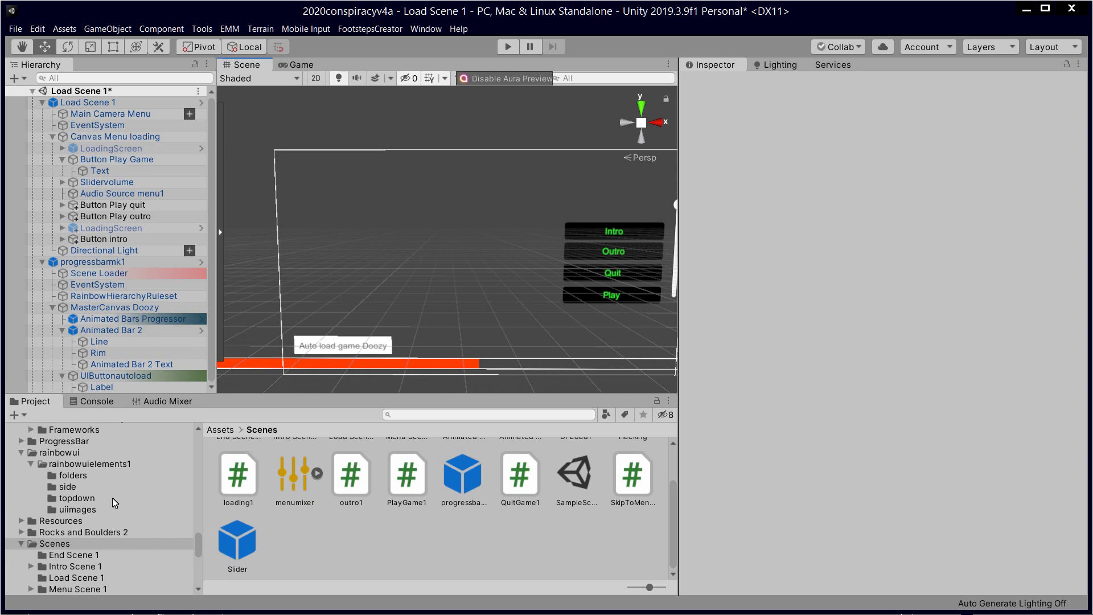
Step: Browse the Project panel to the Assets/EasyLoadingScreen/Prefabs folder
scroll(112, 499, "up", 15)
scroll(128, 501, "up", 5)
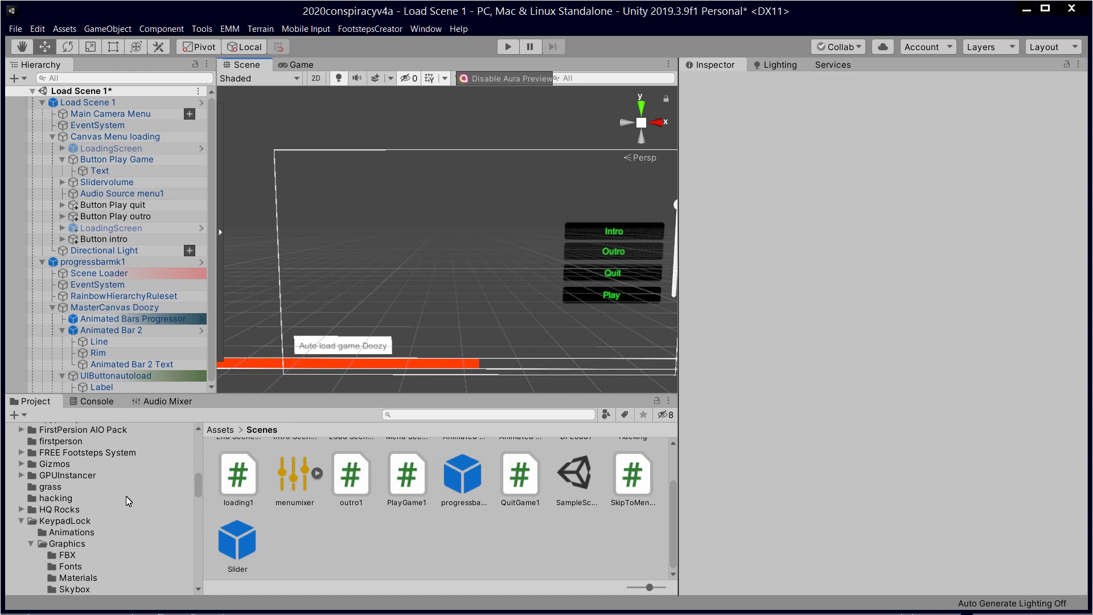
scroll(128, 500, "up", 3)
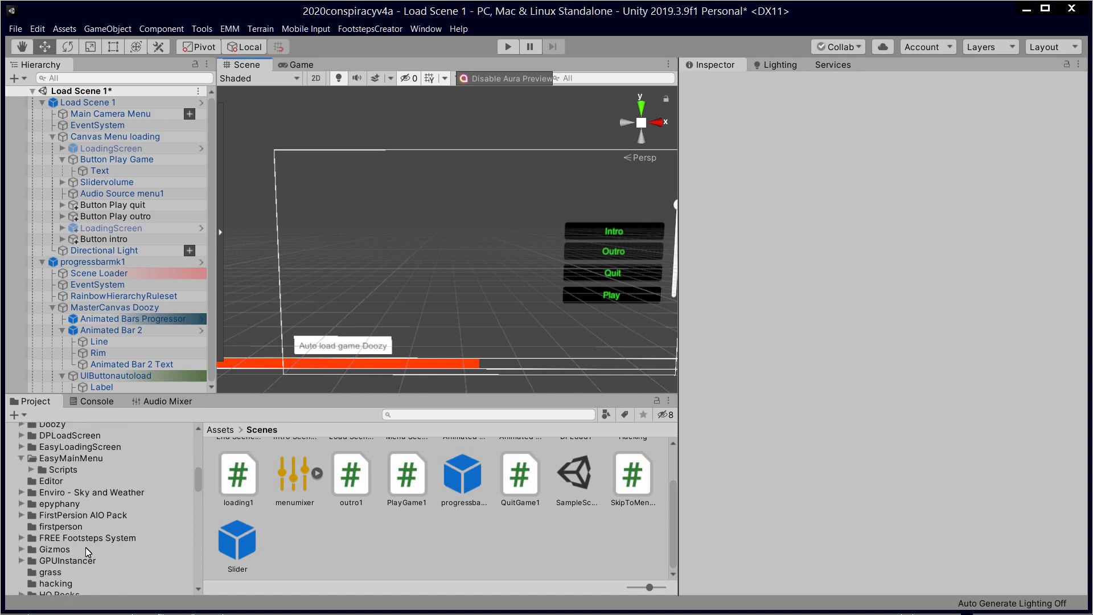
scroll(87, 547, "up", 2)
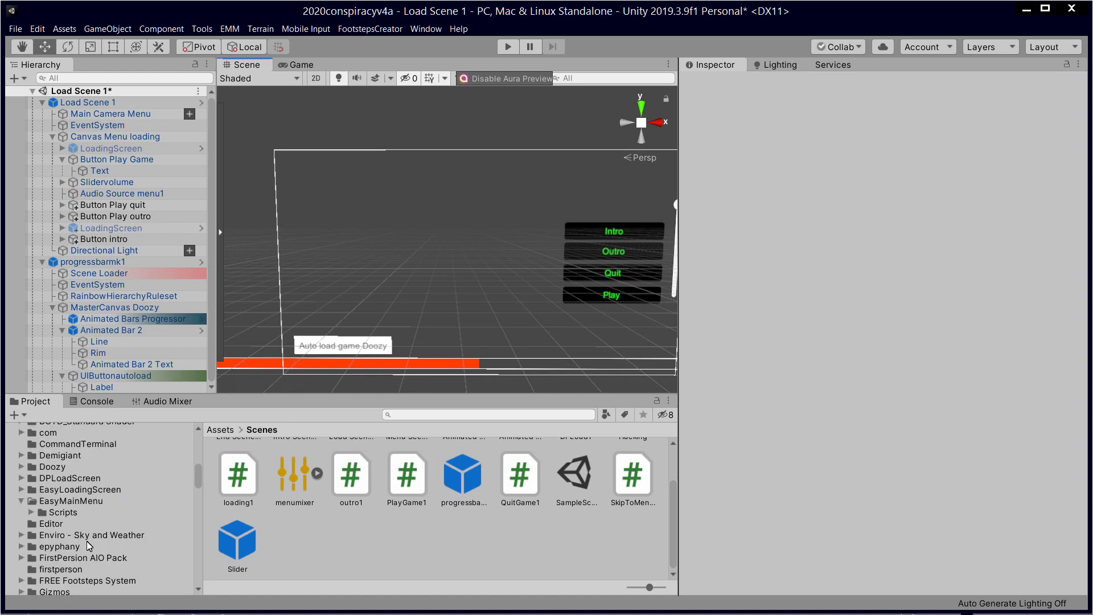
left_click(84, 488)
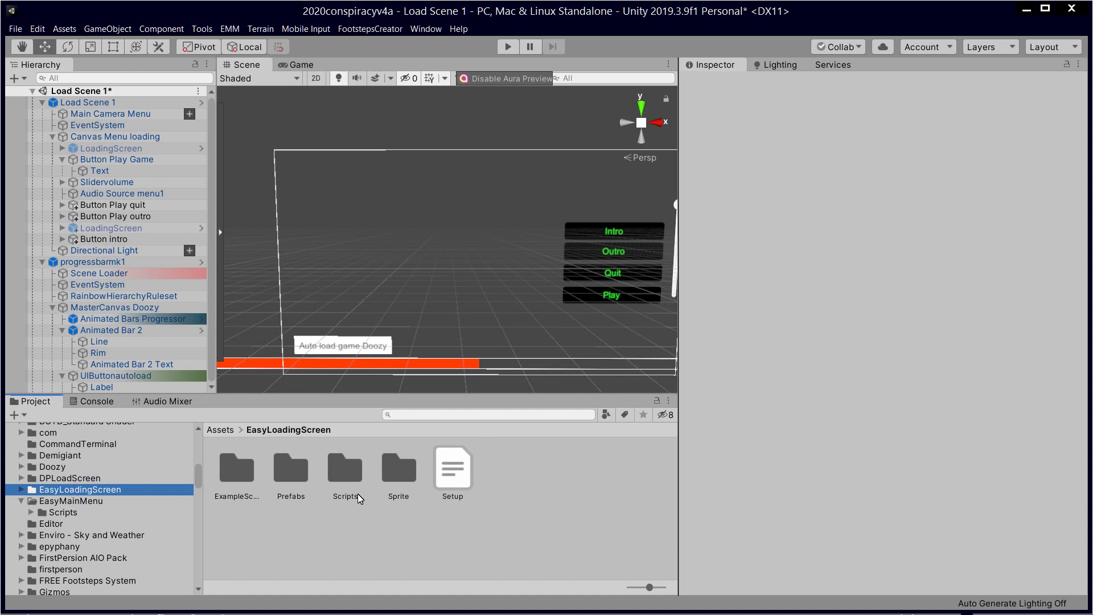
double_click(298, 475)
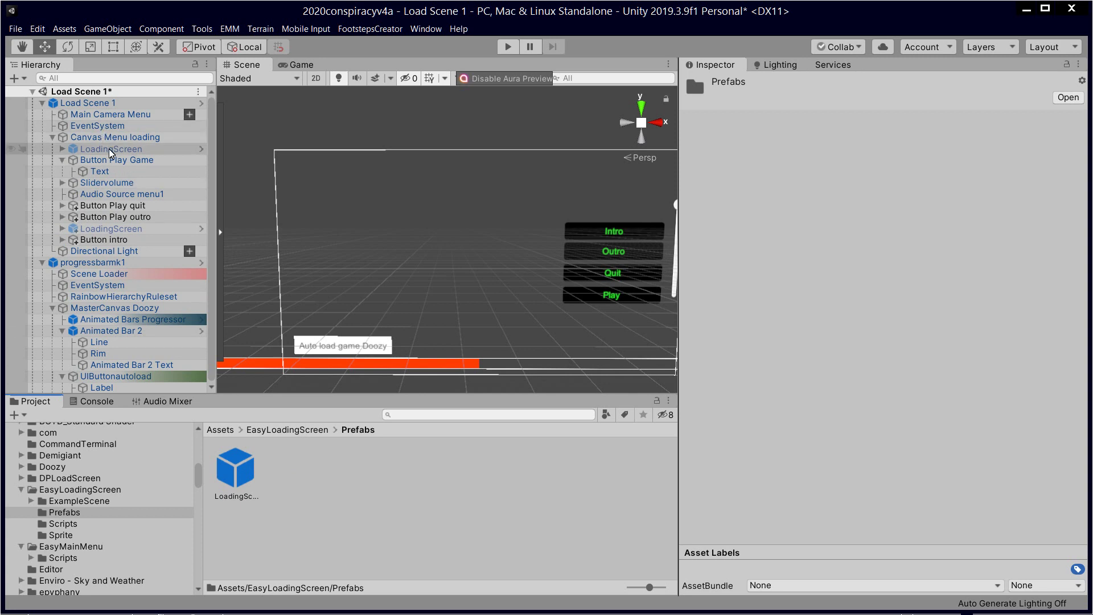
Step: Open Rainbow Hierarchy custom styling for Canvas Menu loading and set Background to Custom
left_click(128, 141)
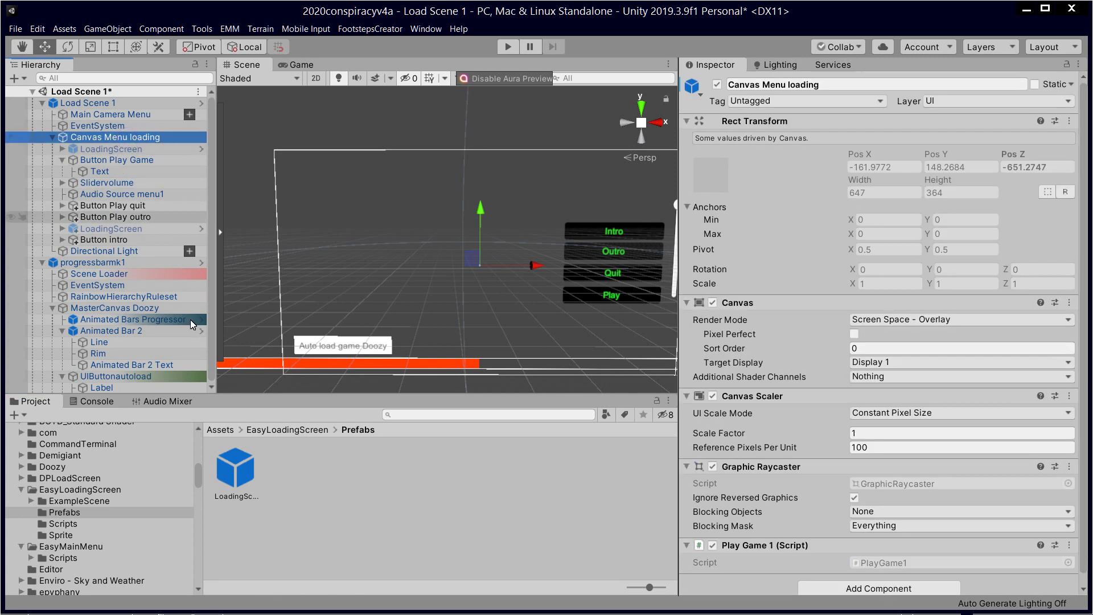
left_click(169, 149)
left_click(162, 141)
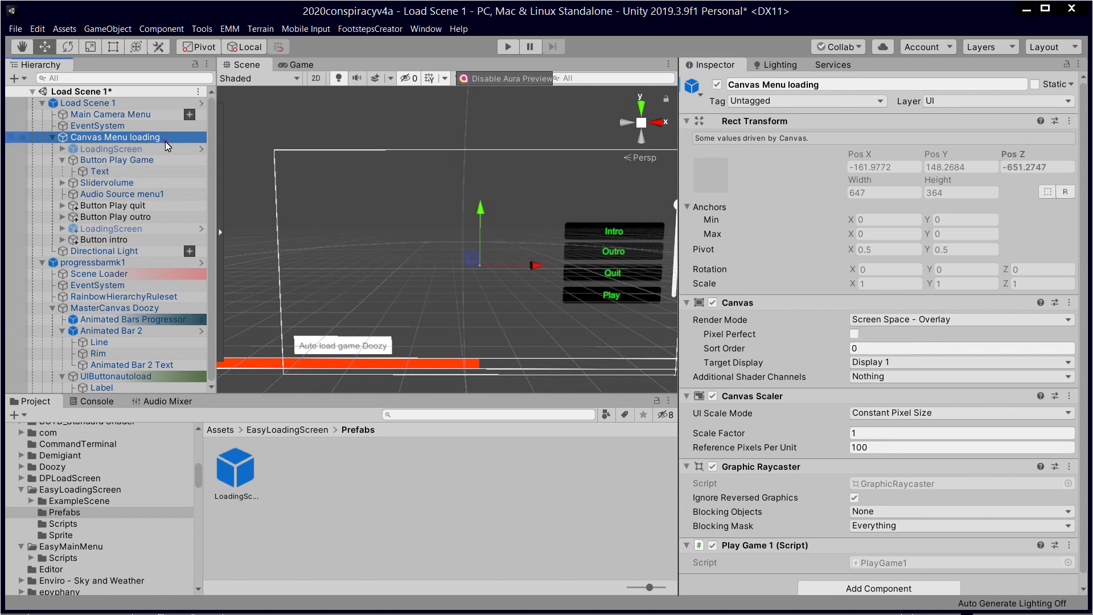
right_click(165, 141)
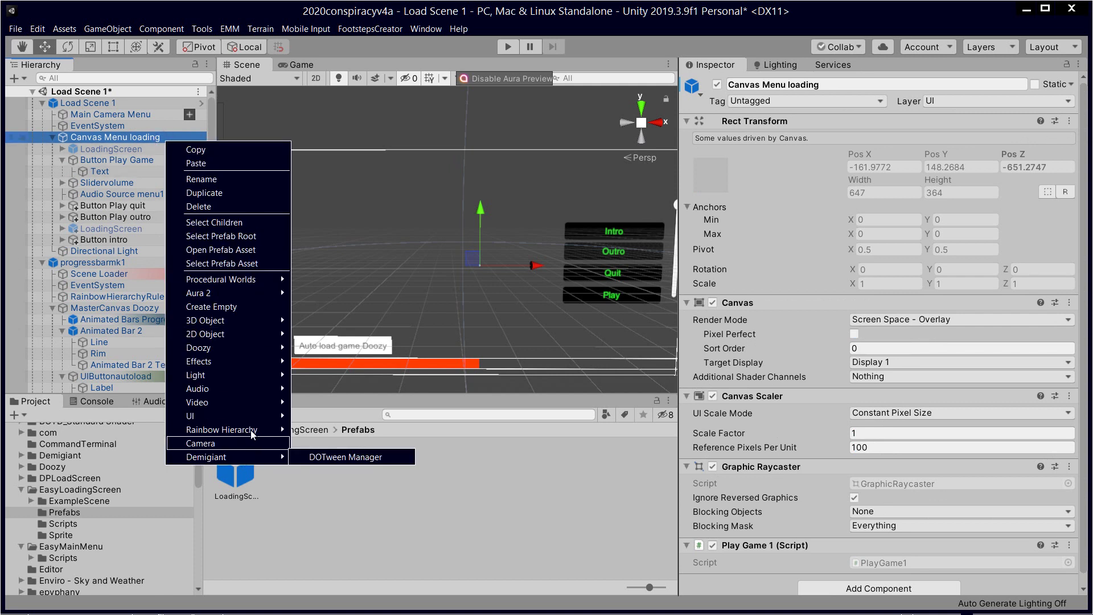
mouse_move(256, 431)
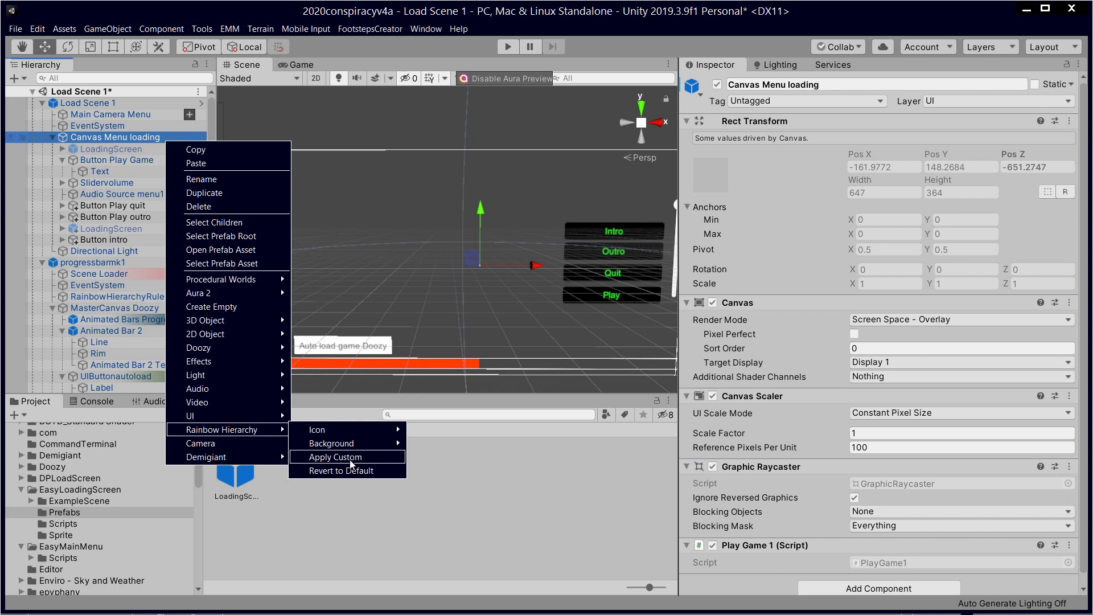
left_click(348, 457)
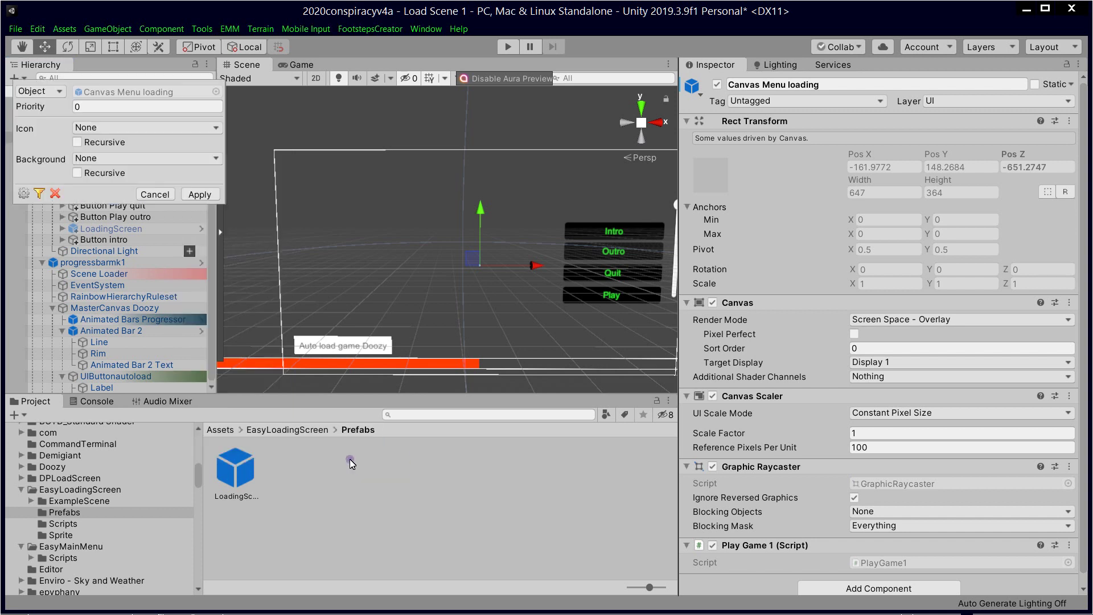
left_click(214, 158)
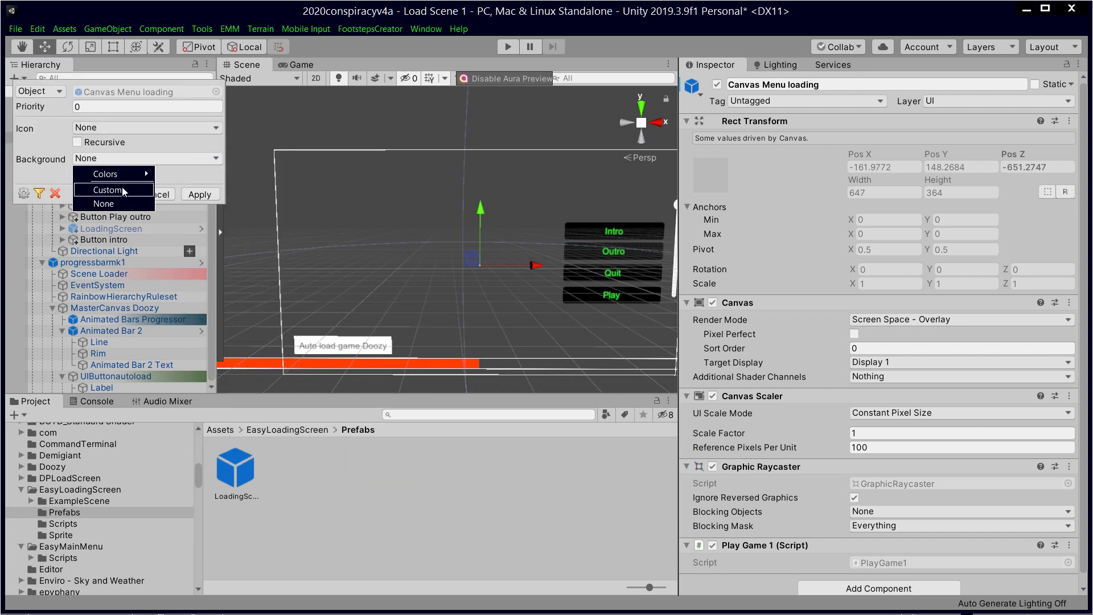
left_click(127, 189)
Step: Search the texture picker for purple and apply sidepurple1a as the row background
left_click(216, 174)
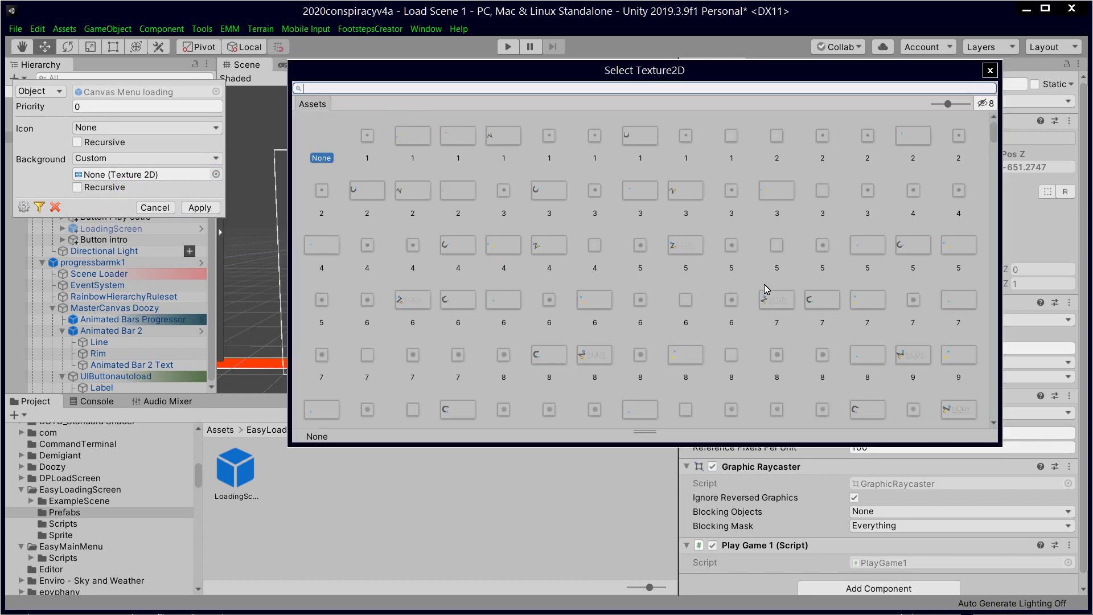
scroll(424, 143, "down", 5)
scroll(424, 143, "up", 5)
type("red")
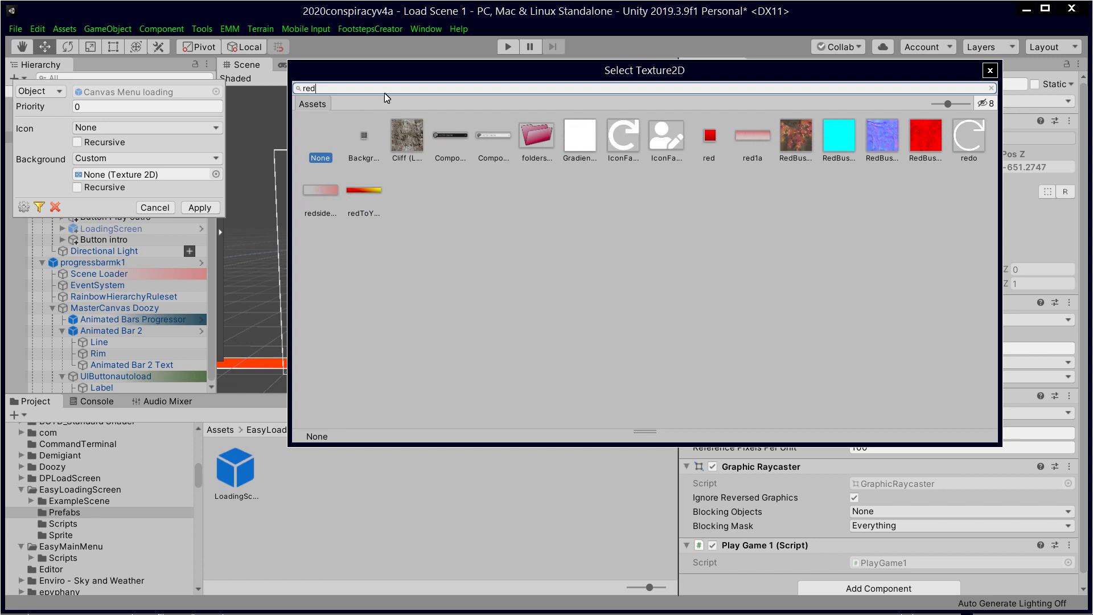
double_click(367, 91)
type("purple")
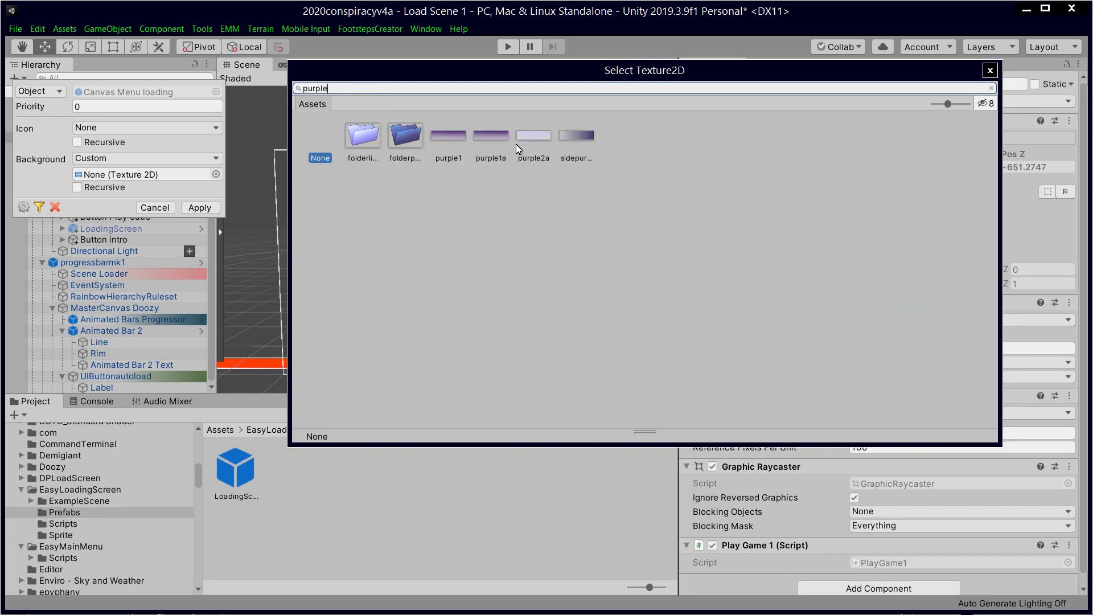
double_click(586, 135)
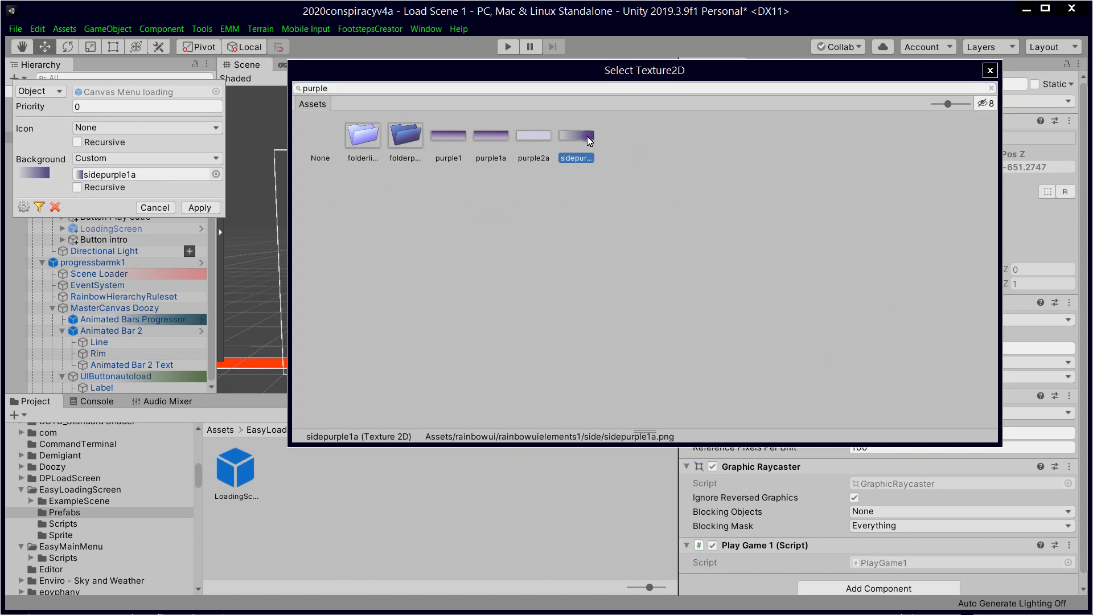
left_click(199, 207)
left_click(138, 164)
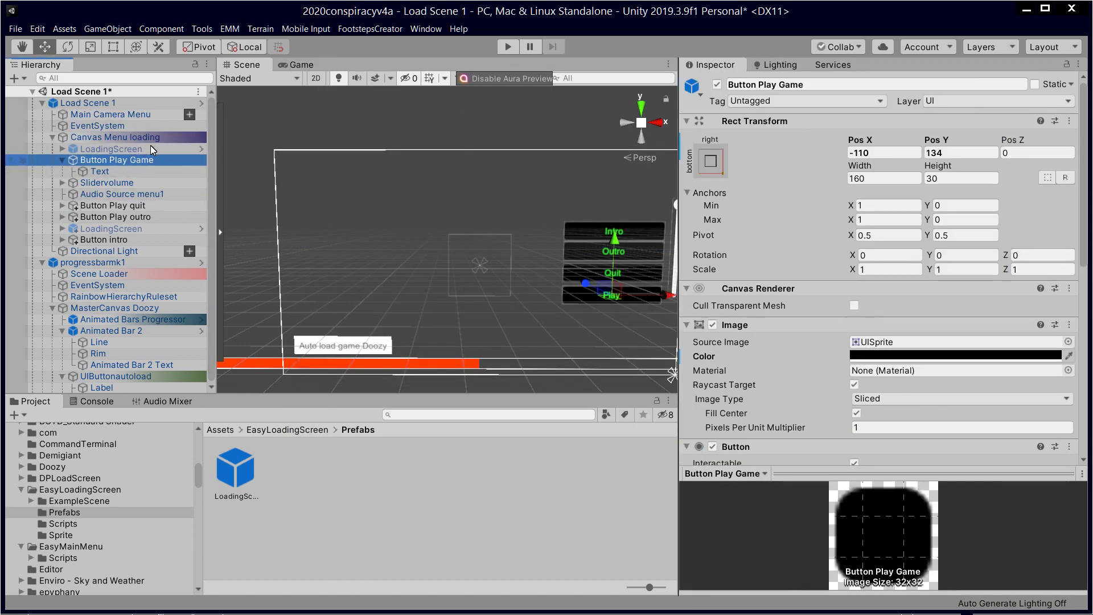
Step: Inspect LoadingScreen, Canvas Menu loading and Button Play Game, ending on the second LoadingScreen
left_click(148, 149)
left_click(152, 137)
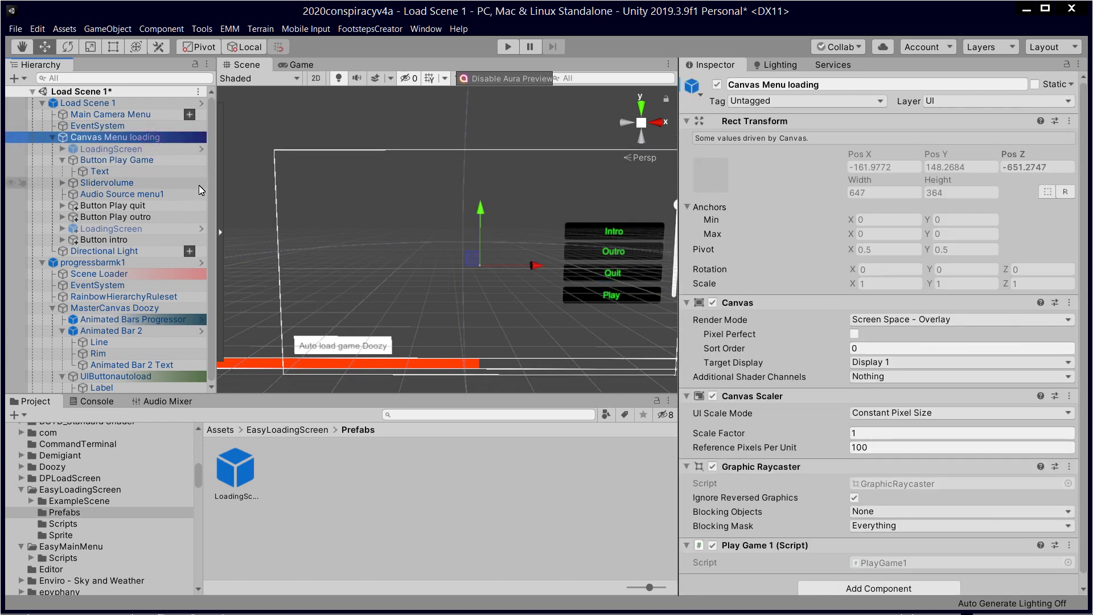
left_click(155, 162)
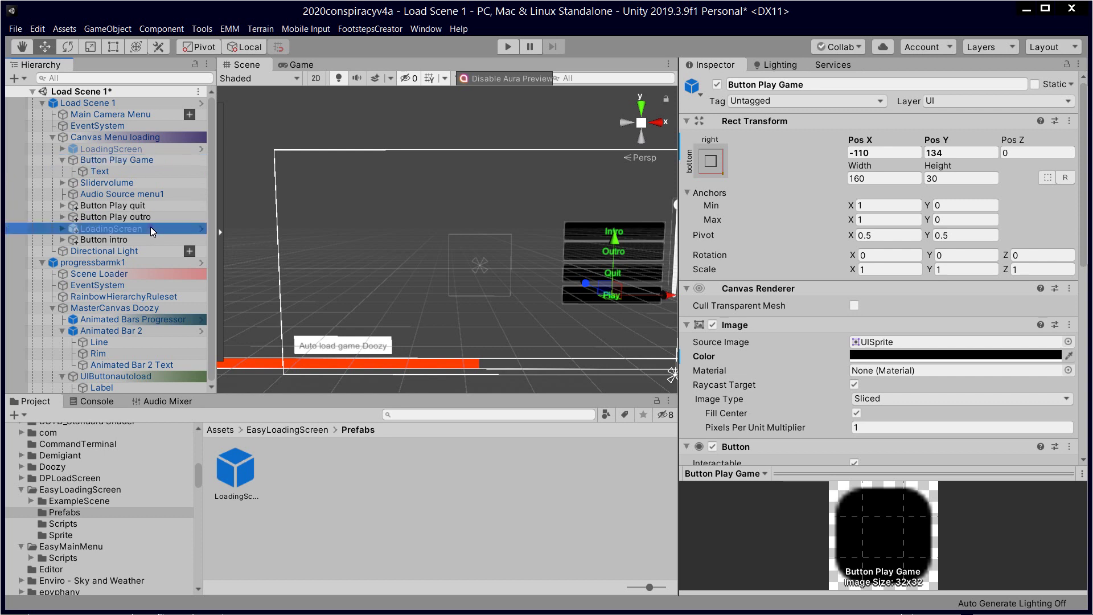
left_click(154, 230)
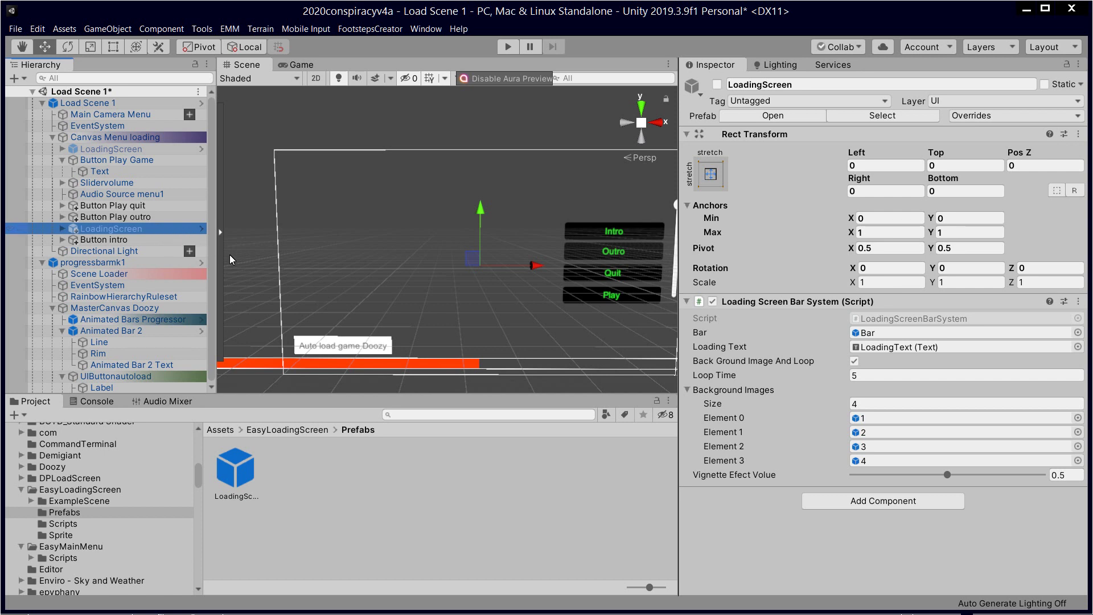
Step: Review the Easy Loading Screen Asset Store page in Chrome, then return to Unity
key("alt+Tab")
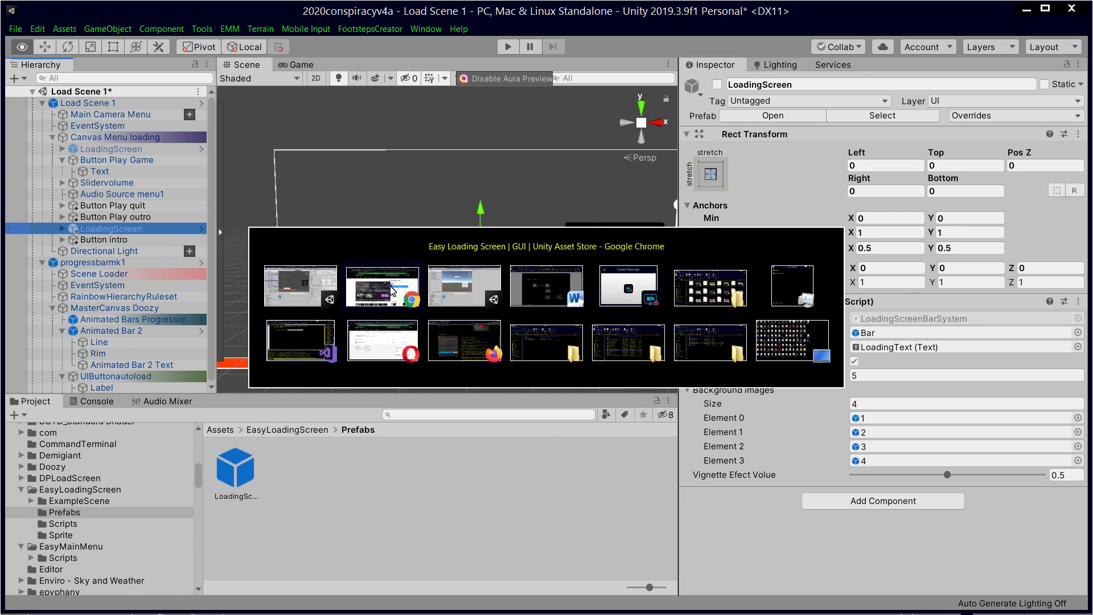
left_click(393, 288)
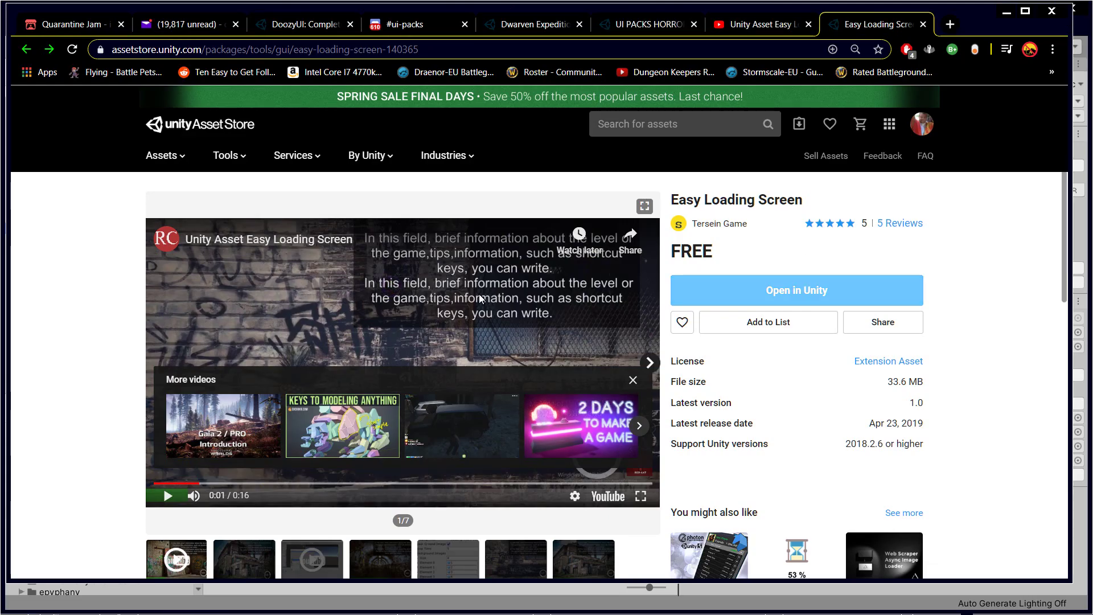
scroll(479, 293, "down", 3)
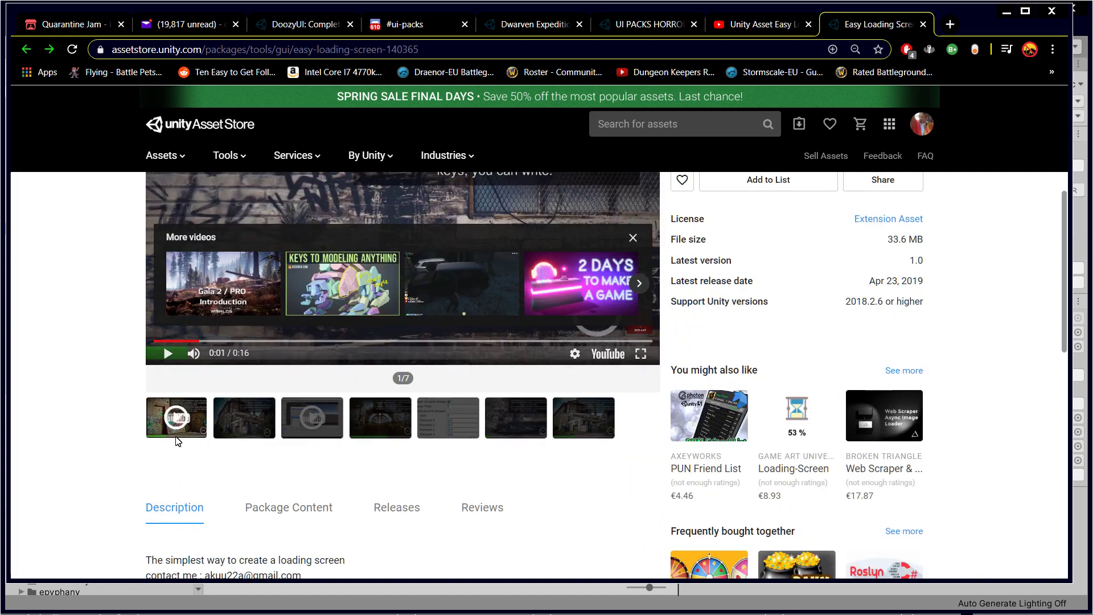
key("alt+Tab")
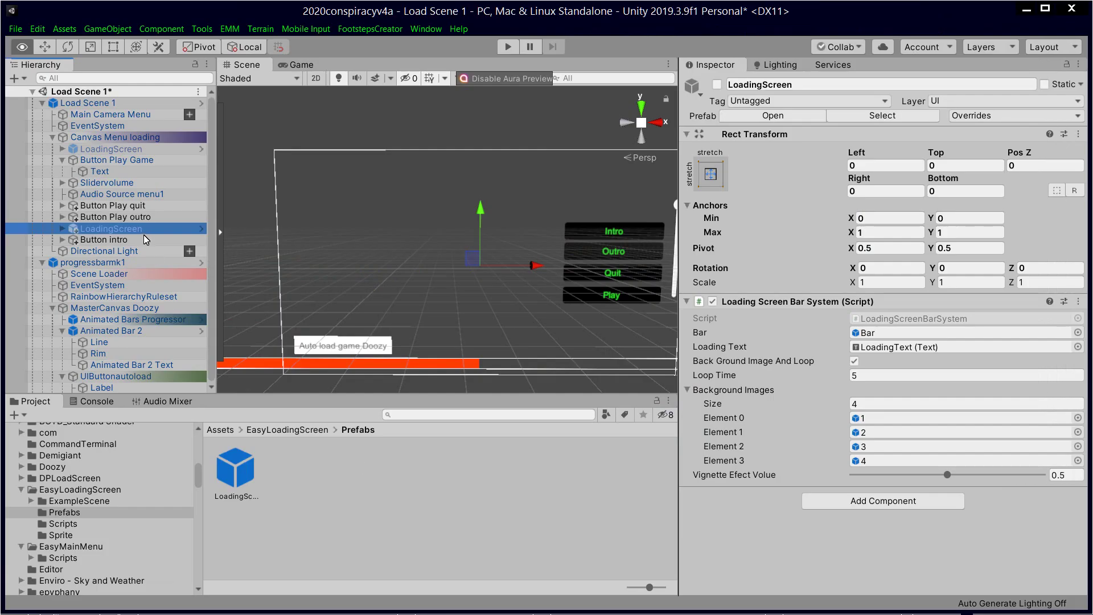
Step: Open Rainbow Hierarchy custom colouring for LoadingScreen and set Background to Custom
right_click(140, 231)
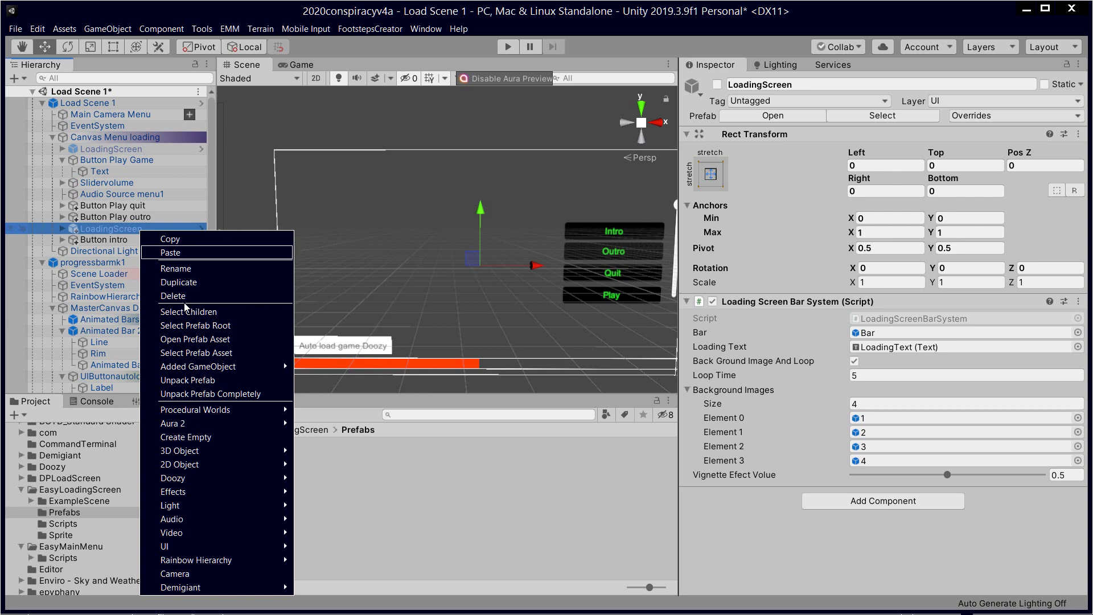
mouse_move(222, 561)
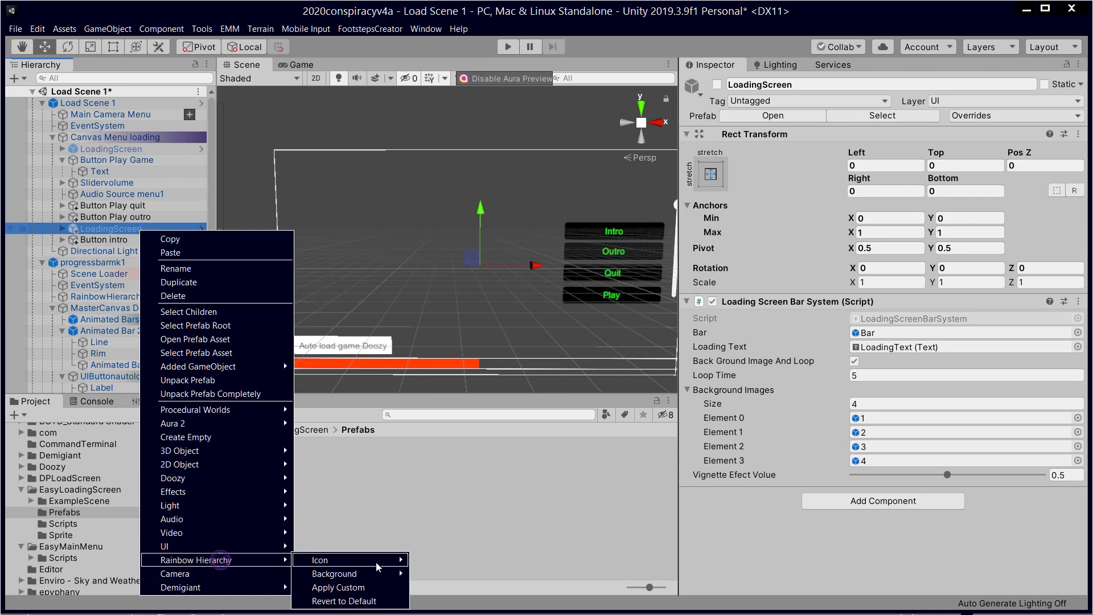
left_click(365, 588)
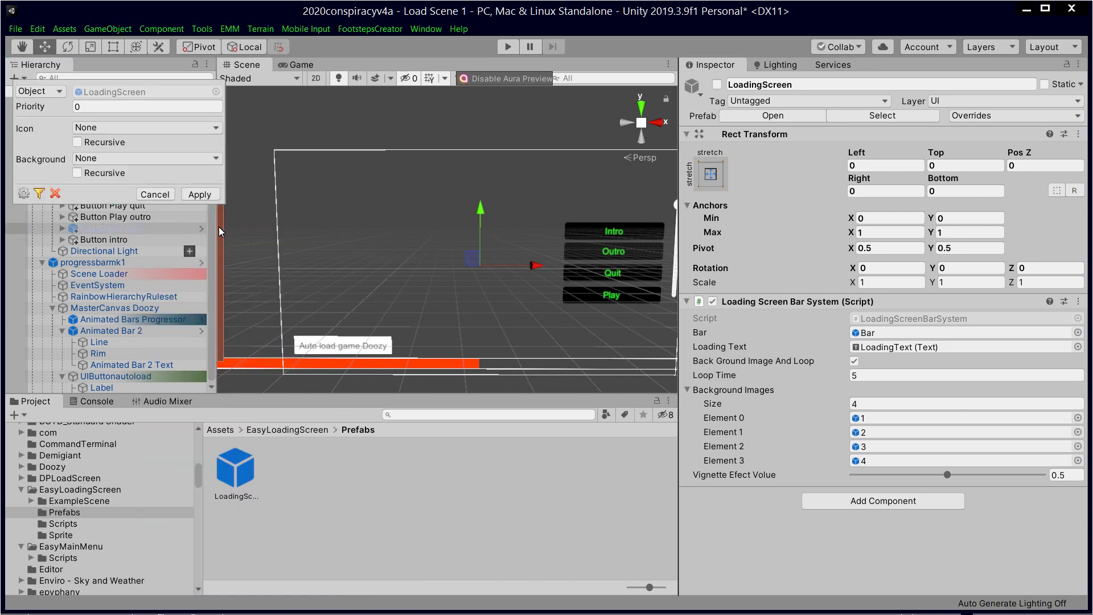
left_click(143, 158)
left_click(122, 202)
left_click(202, 160)
left_click(130, 189)
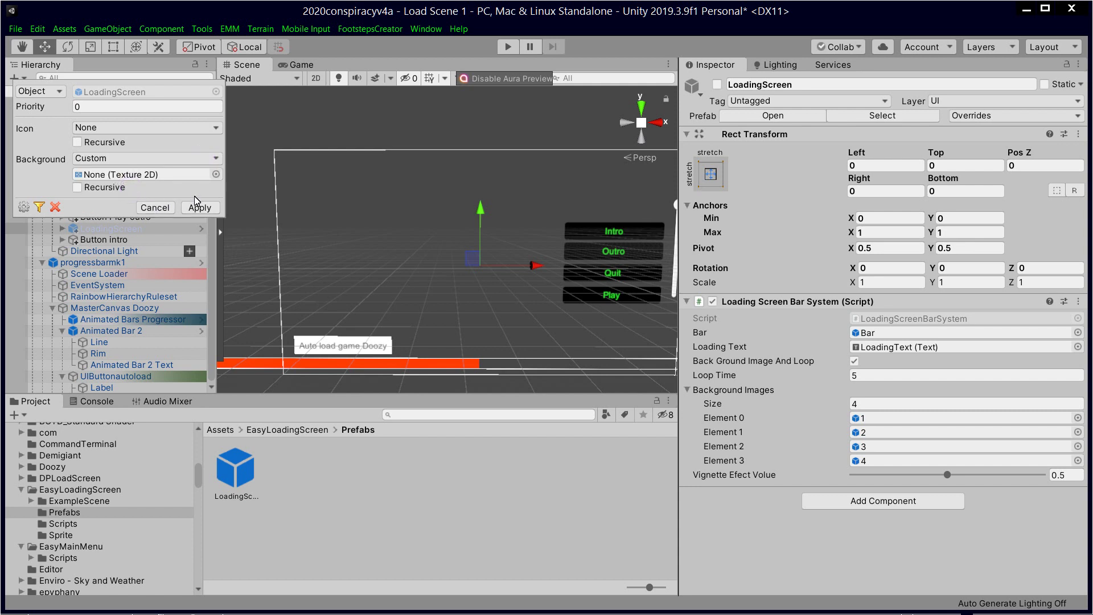
Step: Search the texture picker for green and apply sideBRIGHTGREEN1A as the background
left_click(216, 174)
type("grwe")
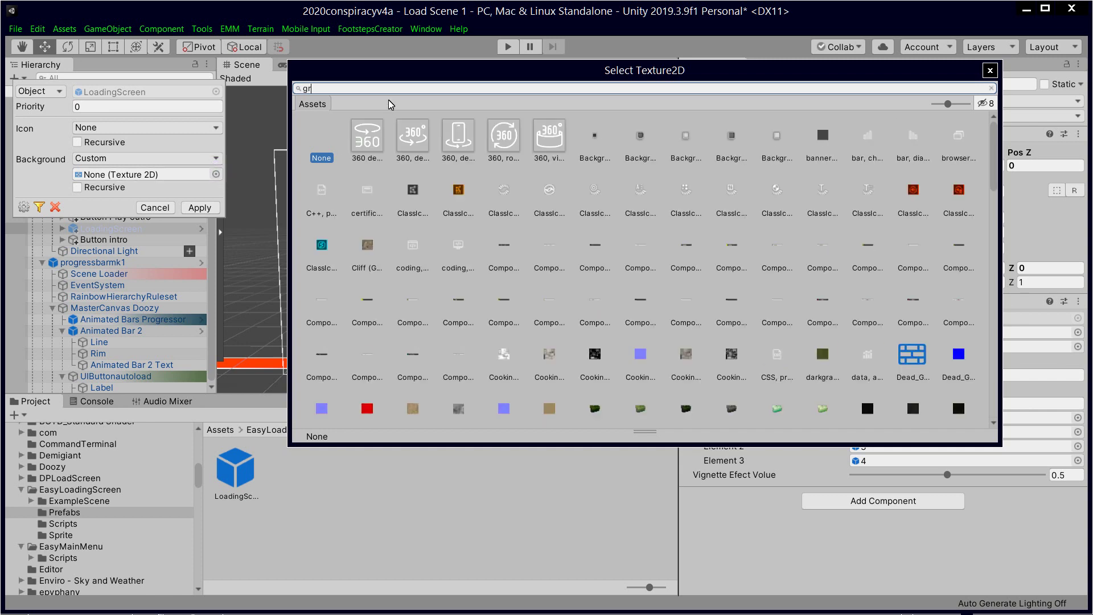
key("BackSpace")
key("BackSpace")
key("BackSpace")
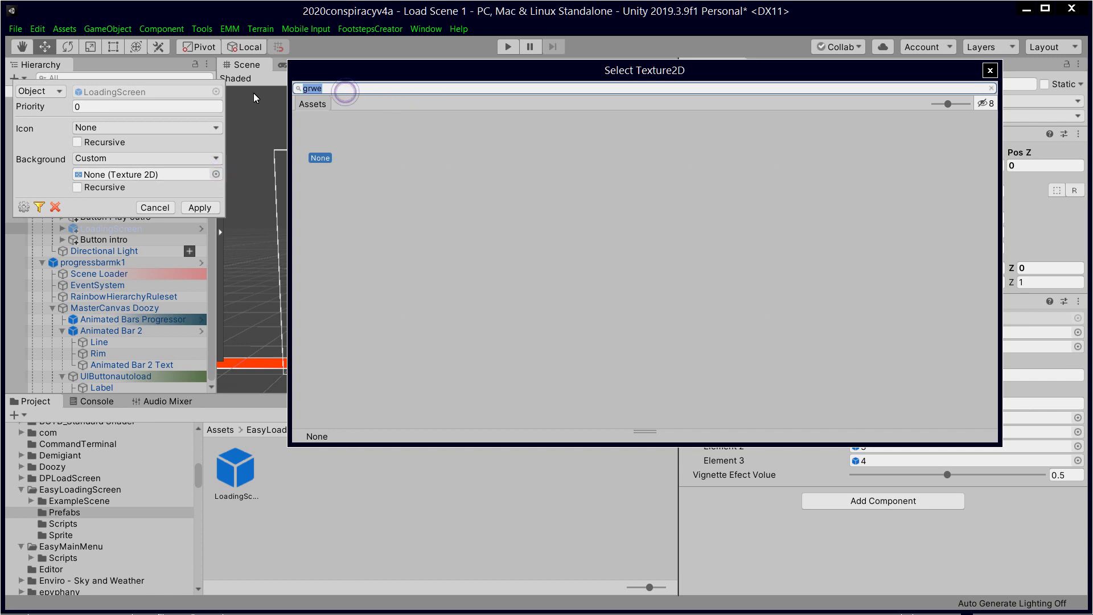
type("ree")
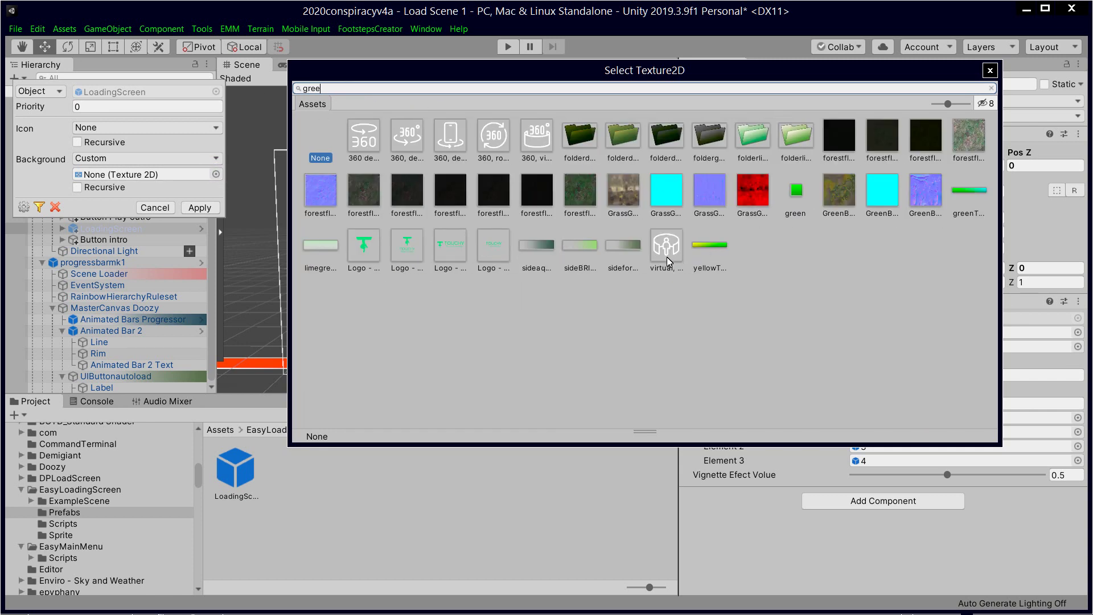
double_click(582, 248)
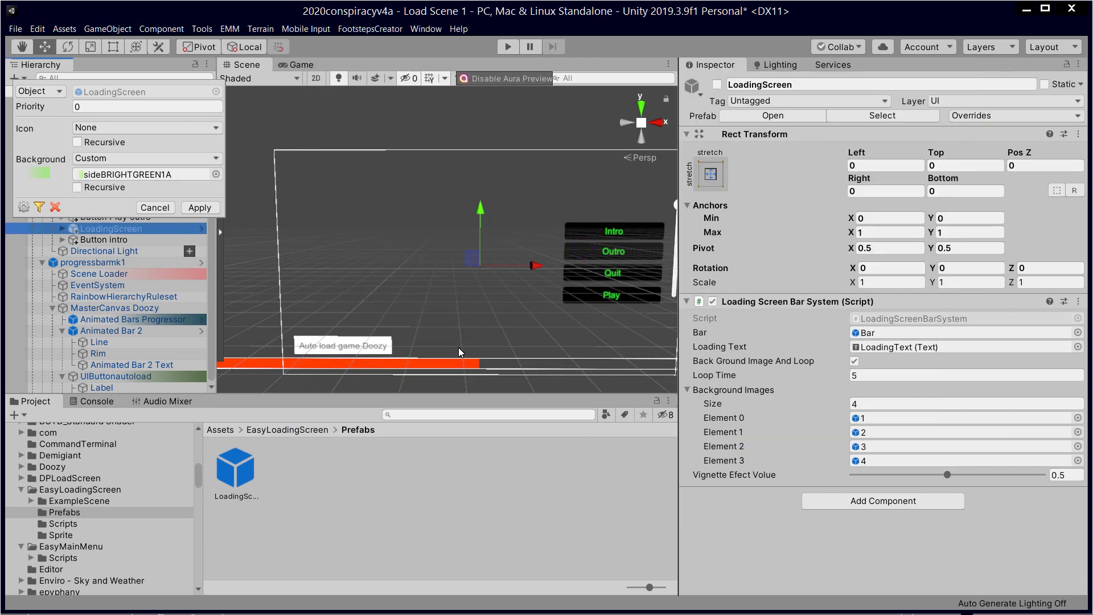
left_click(200, 207)
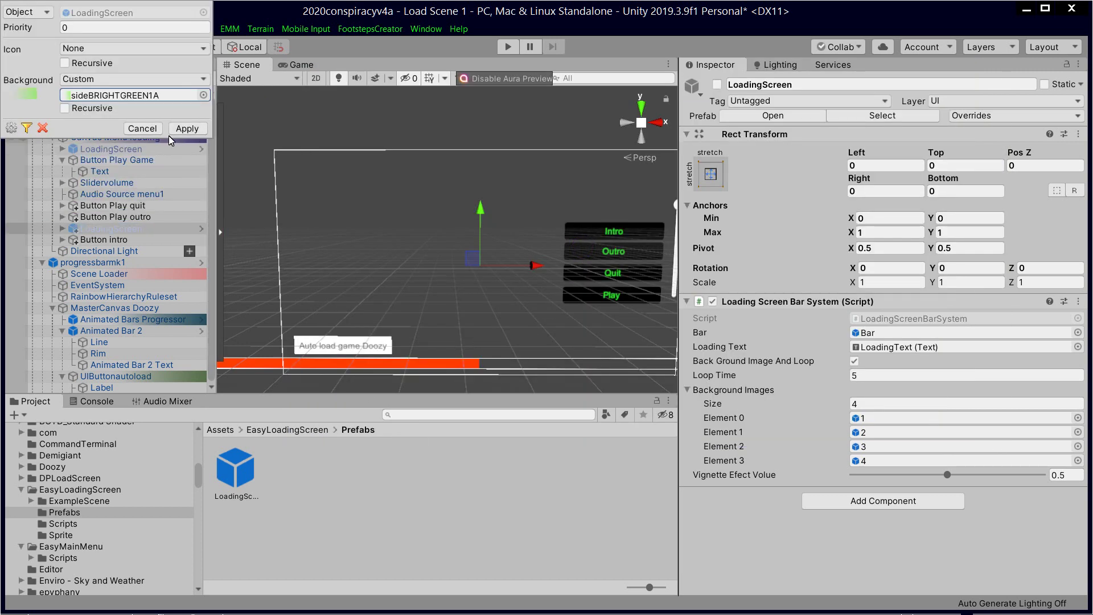
Step: Deselect, then reselect Canvas Menu loading and the second LoadingScreen to compare colours
left_click(420, 505)
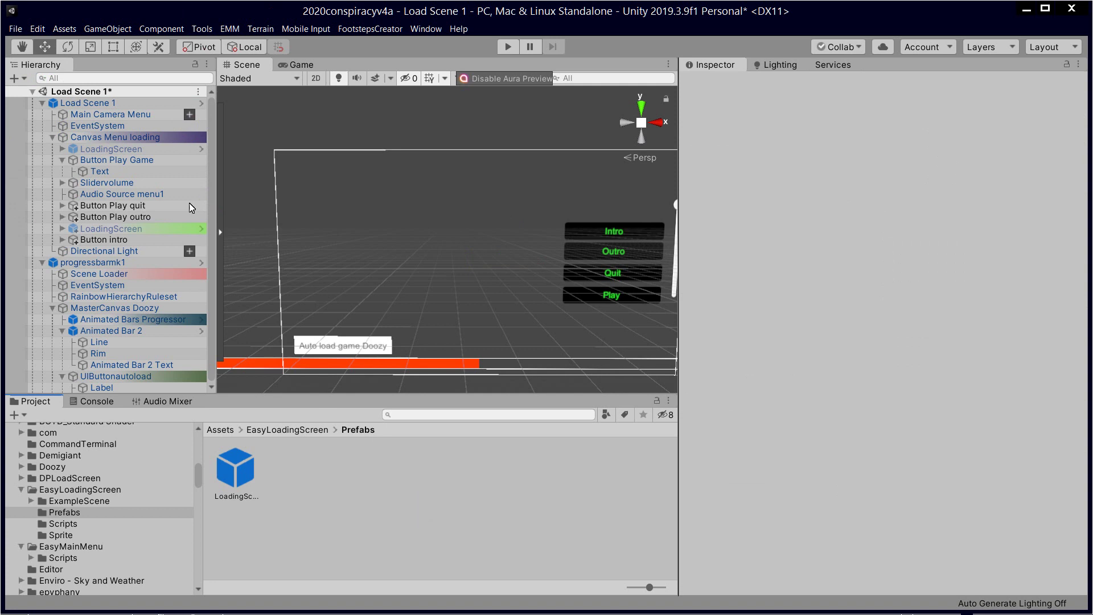
left_click(163, 135)
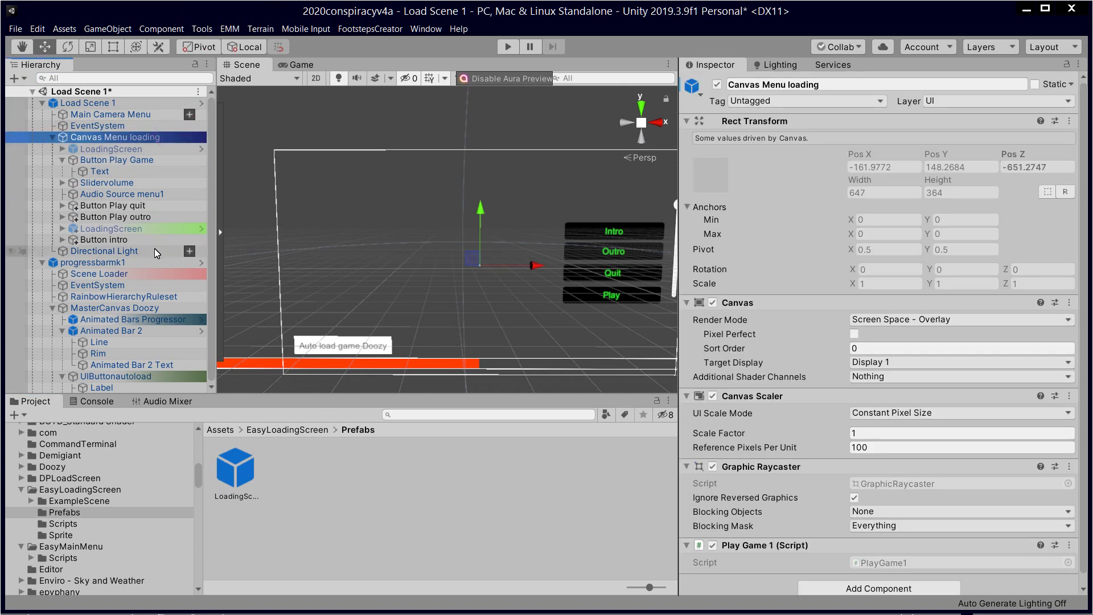
left_click(155, 230)
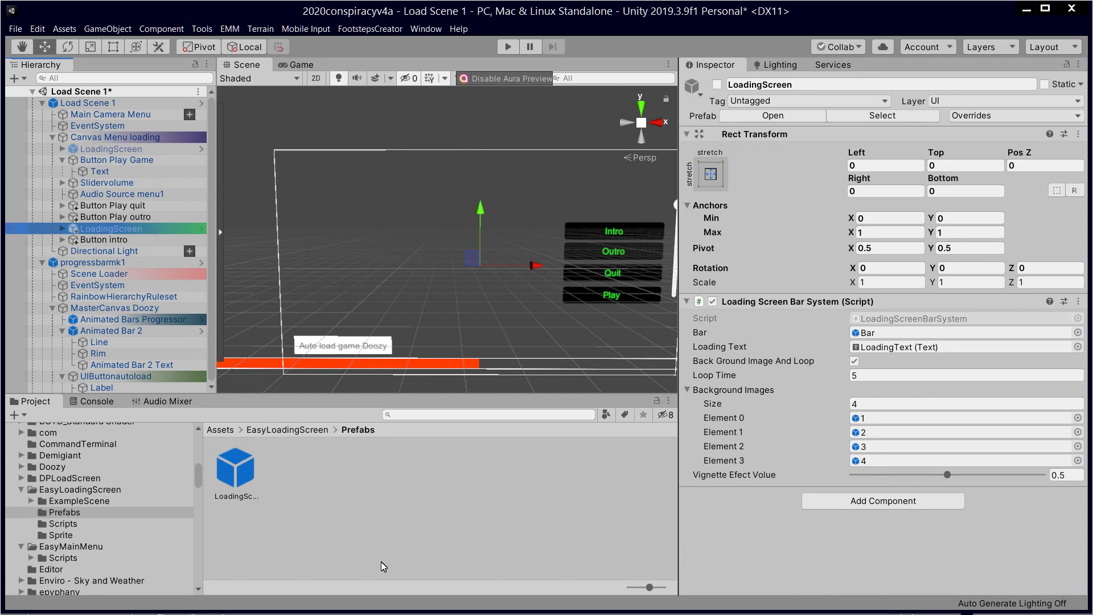
Step: Confirm Button Play Game's On Click calls LoadingScreenBarSystem.loadingScreen with argument 3
left_click(130, 161)
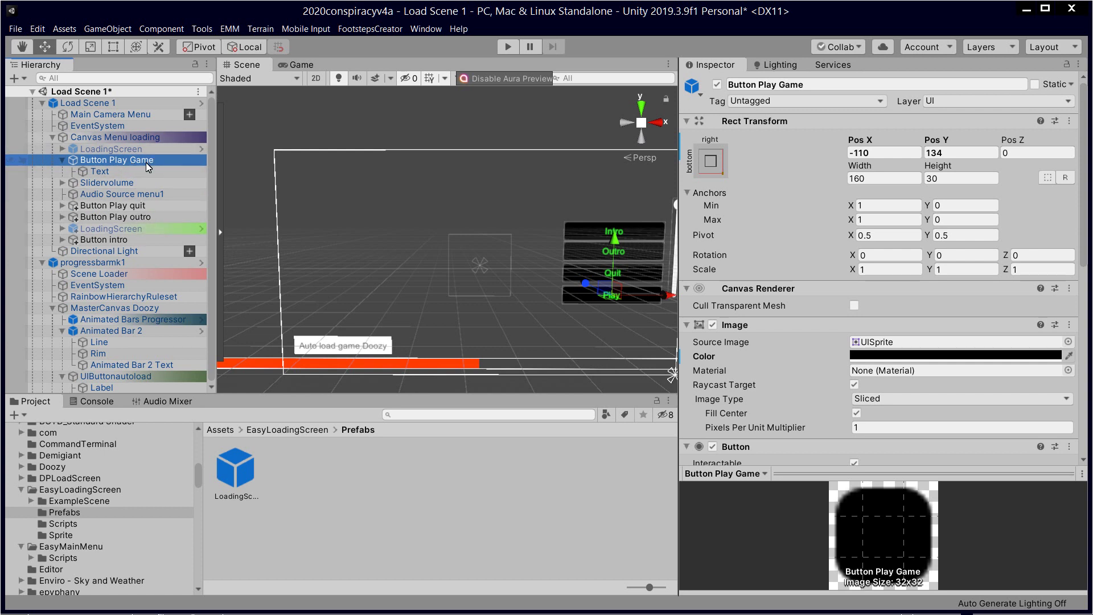
scroll(769, 342, "down", 10)
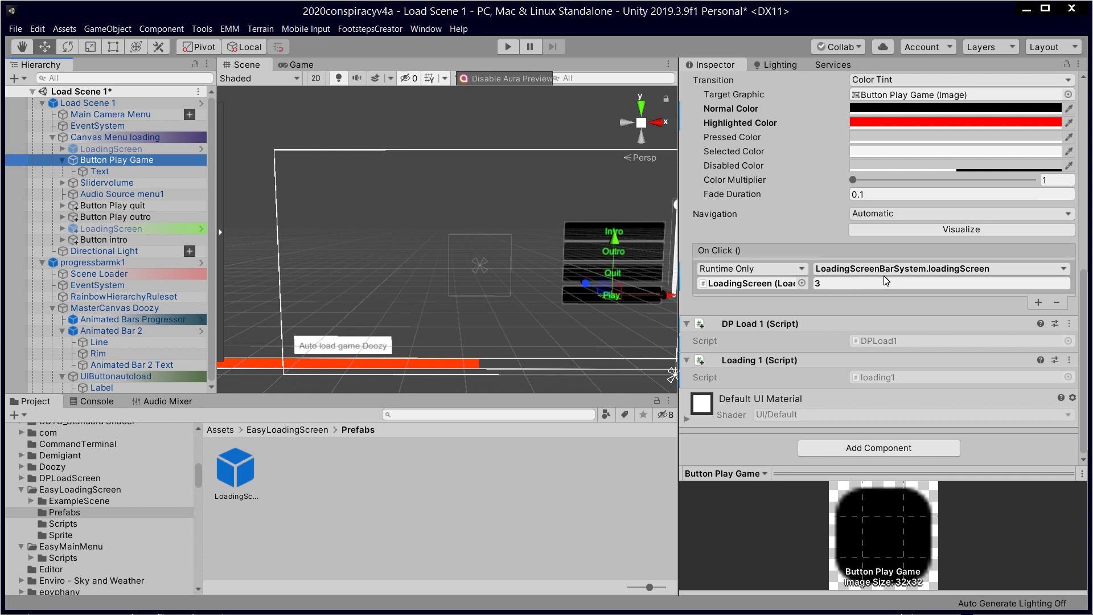
left_click(948, 269)
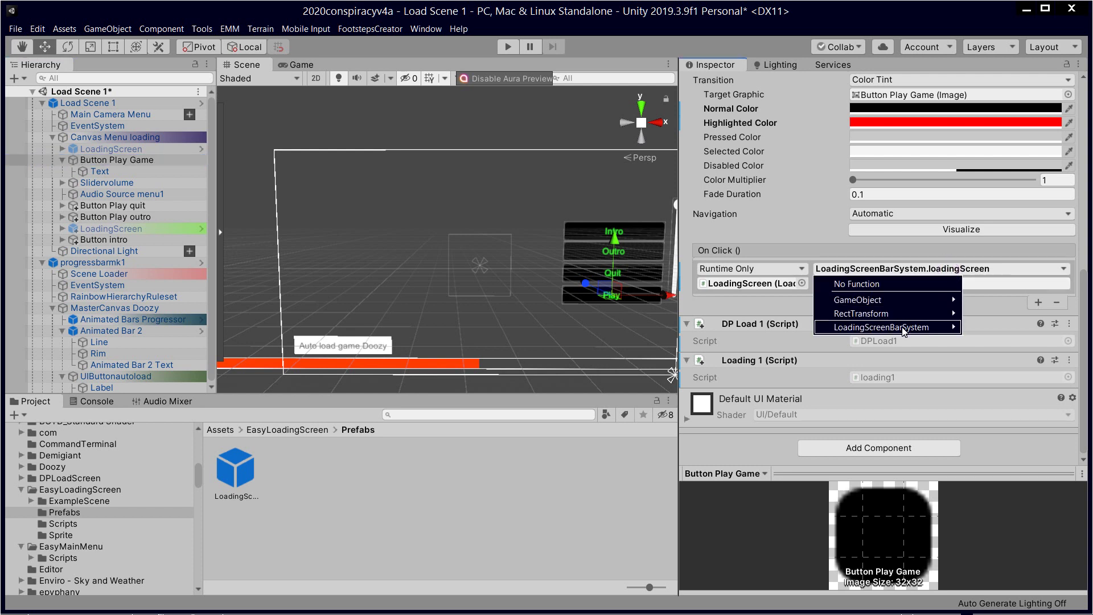
mouse_move(903, 329)
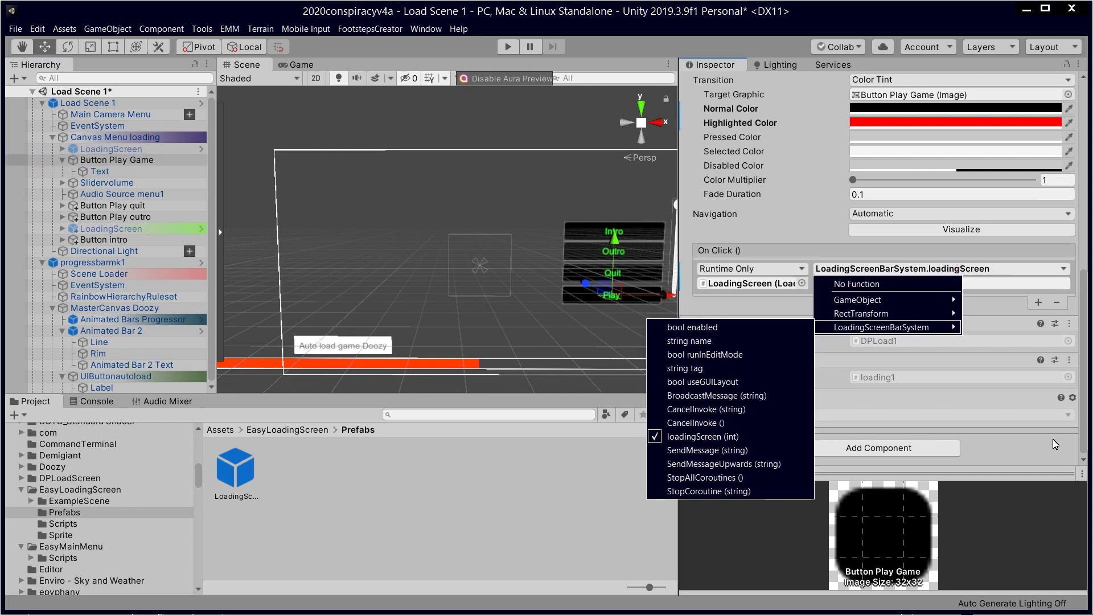
left_click(795, 234)
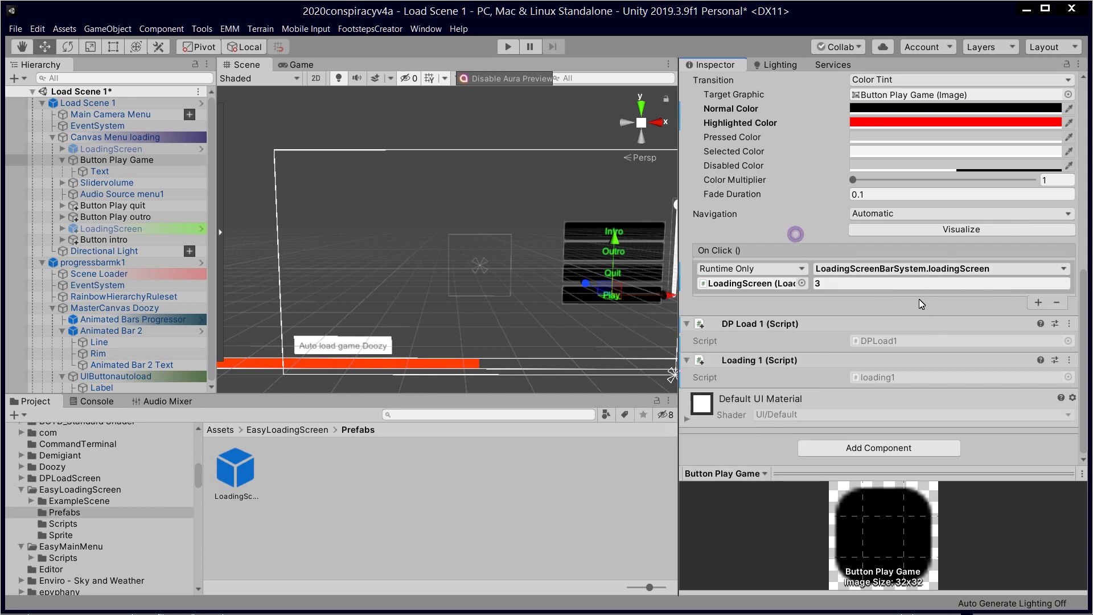
left_click(822, 288)
Step: Review the LoadingScreen object's Inspector settings, then run Load Scene 1 in Play mode
left_click(455, 500)
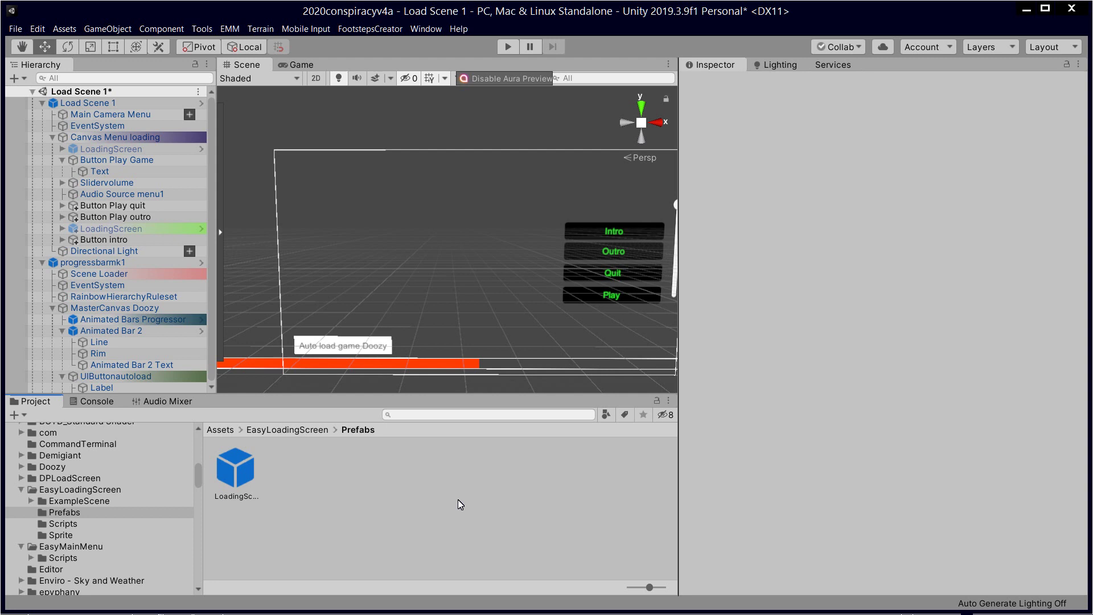
left_click(142, 228)
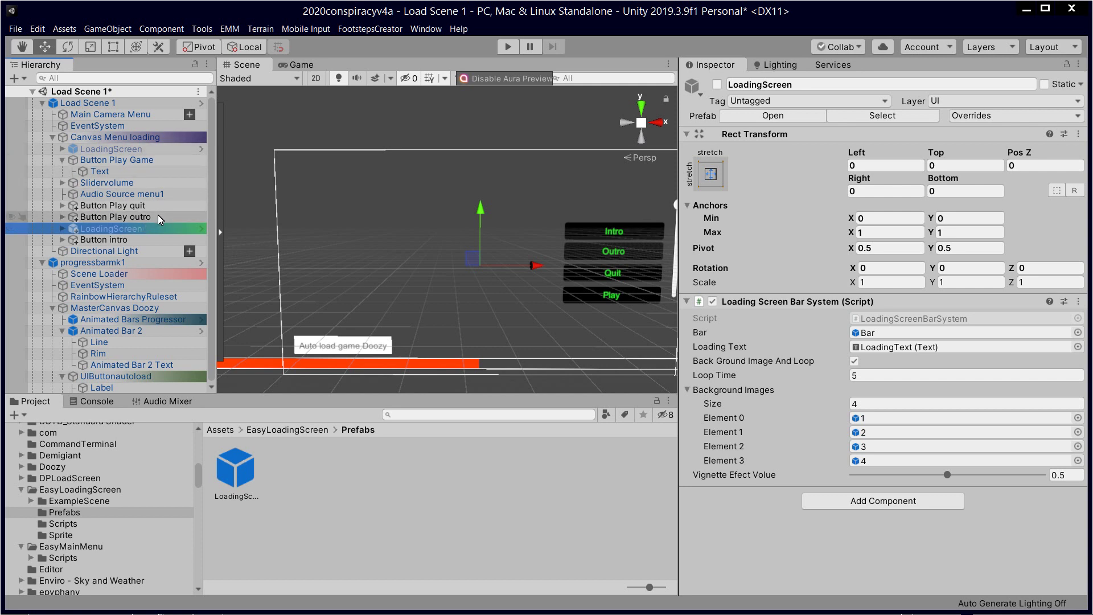
left_click(458, 484)
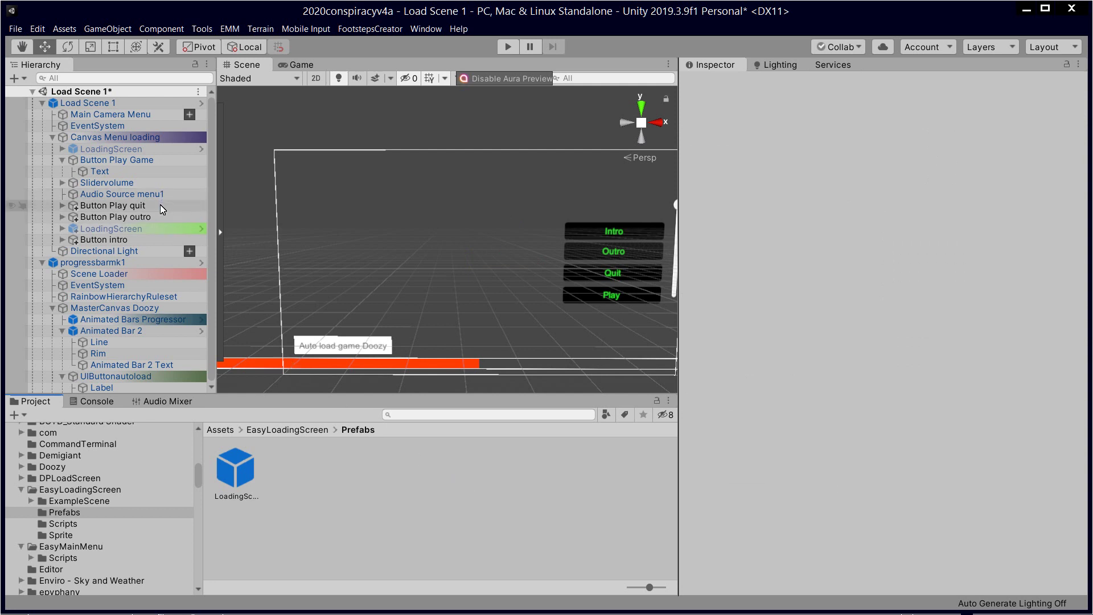
left_click(509, 47)
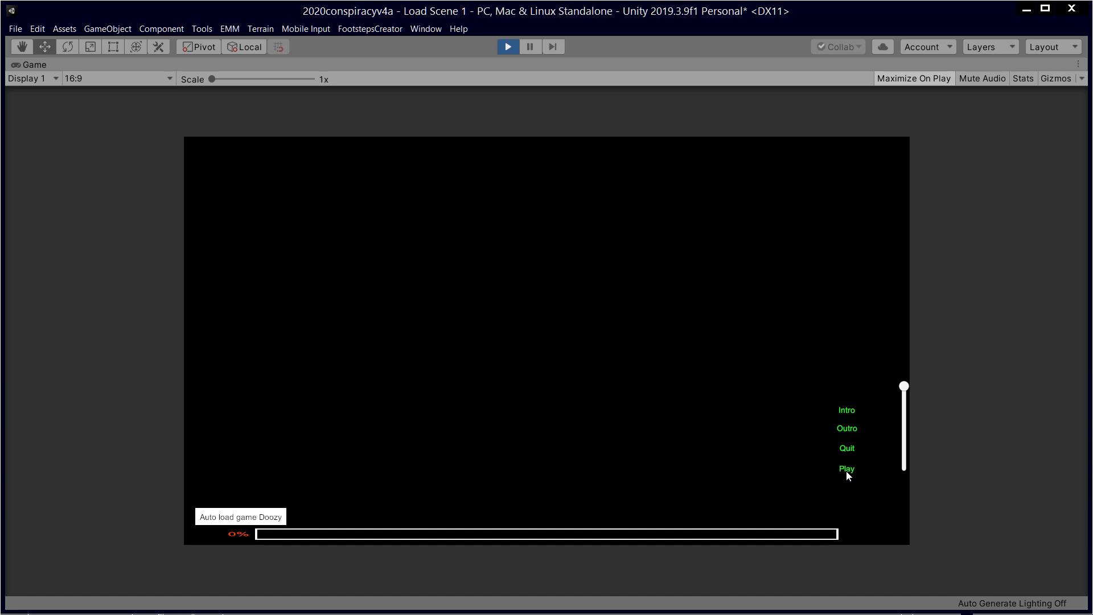
Step: Use the in-game Play button to load the Hacking scene via the loading screen, then stop Play mode
left_click(846, 469)
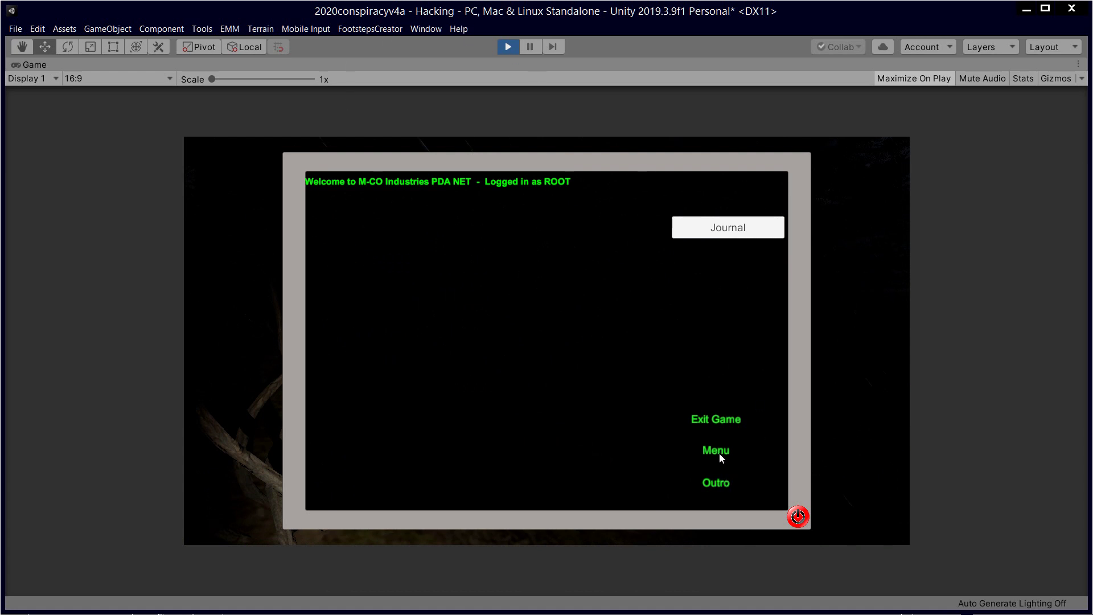
left_click(725, 419)
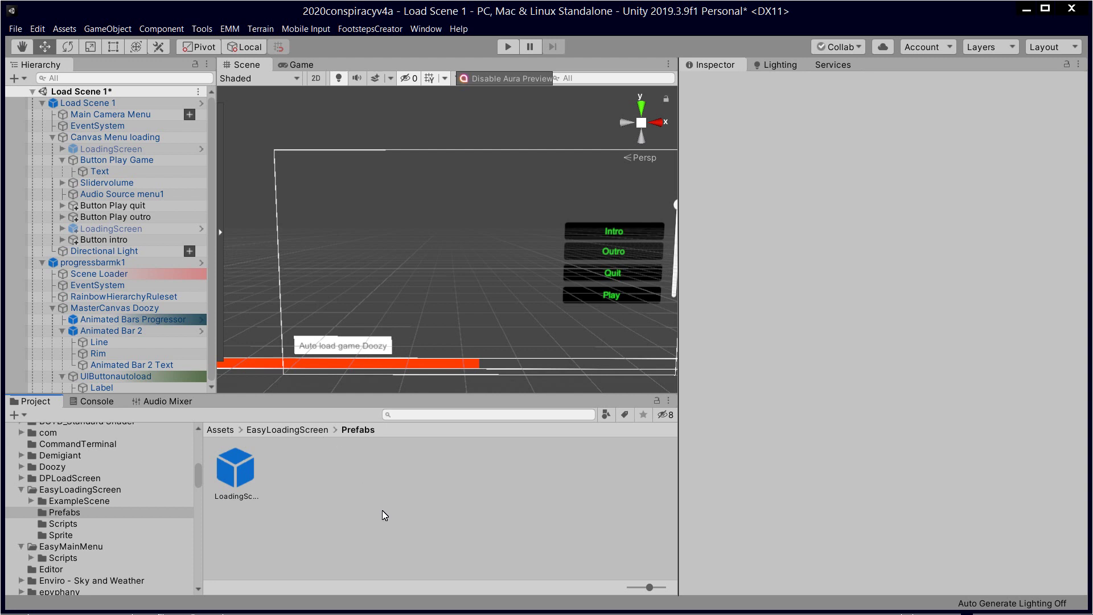
scroll(407, 244, "down", 1)
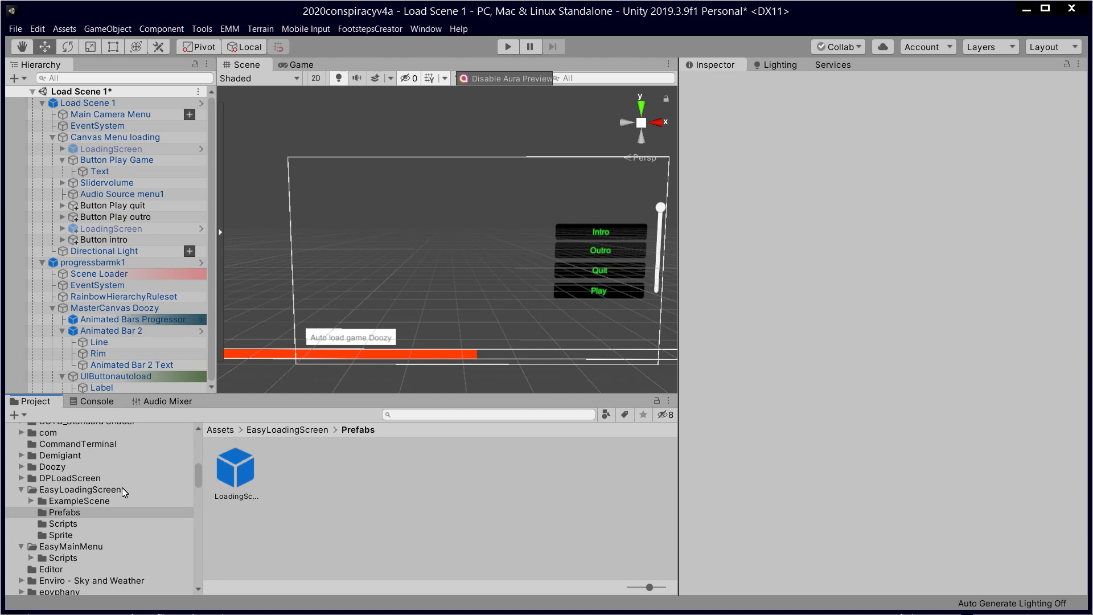
left_click(66, 490)
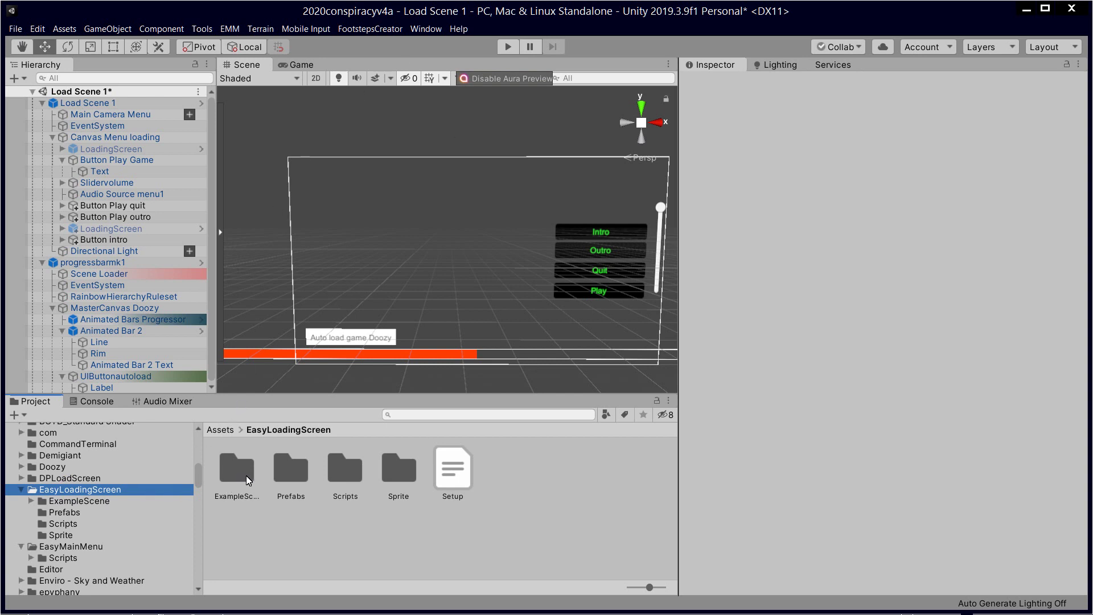
double_click(291, 473)
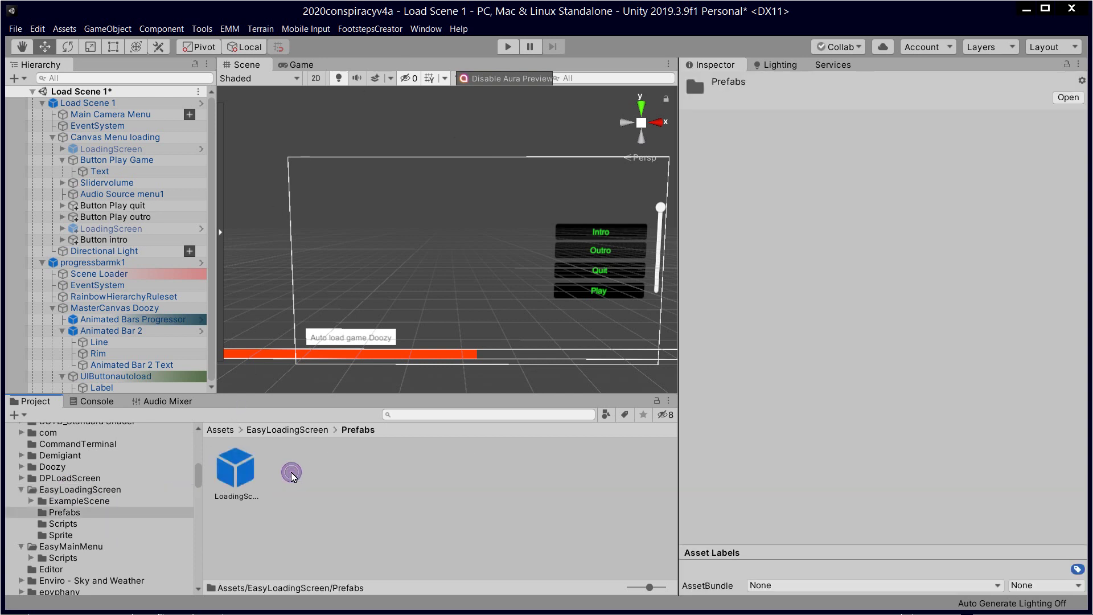
left_click(242, 473)
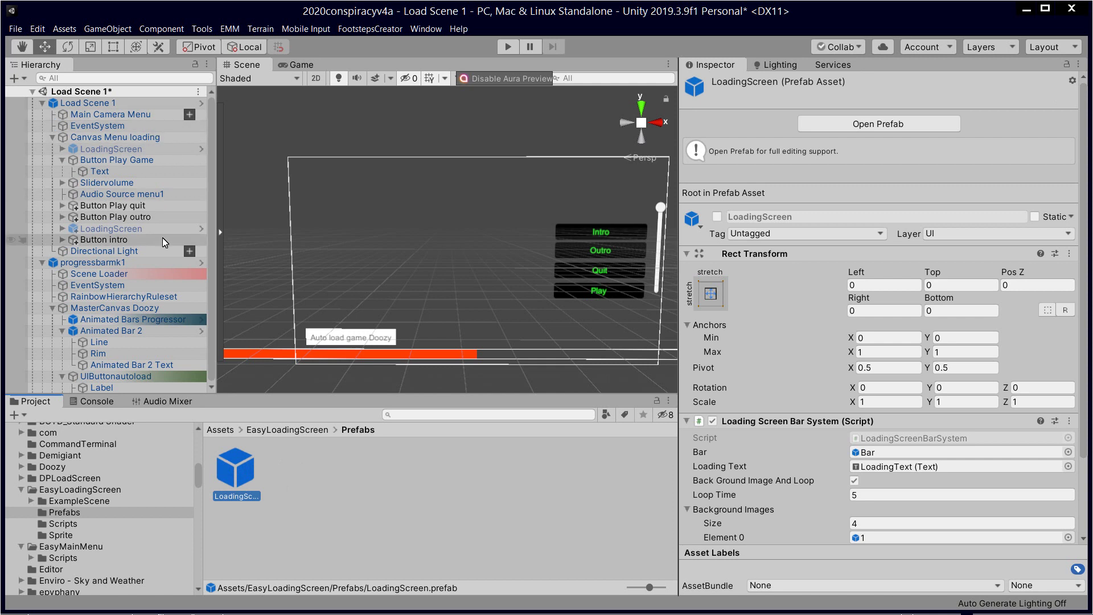
left_click(378, 500)
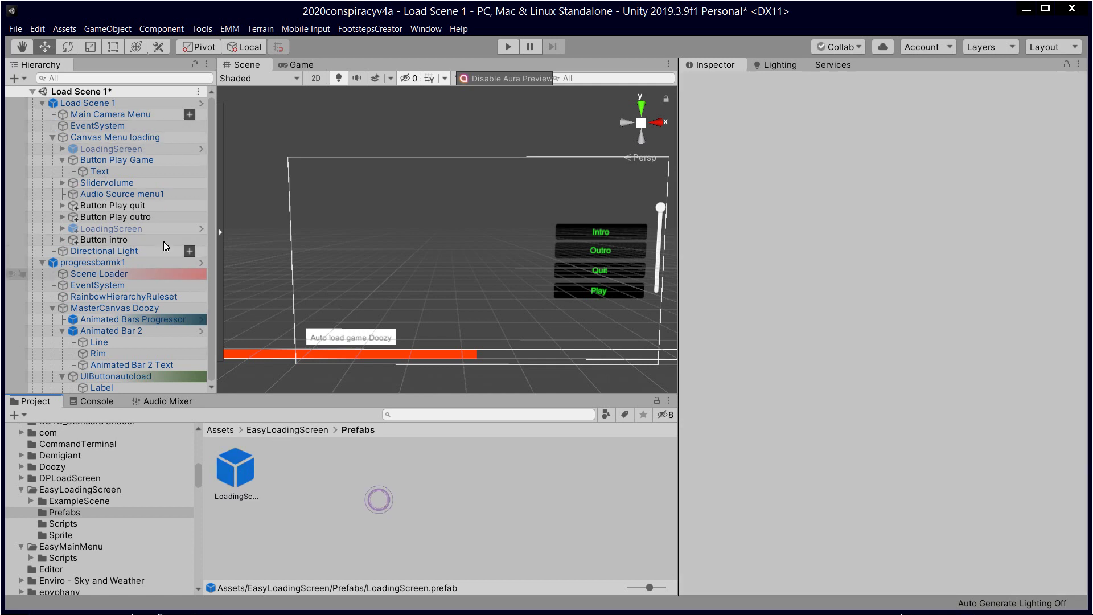
left_click(121, 149)
left_click(124, 160)
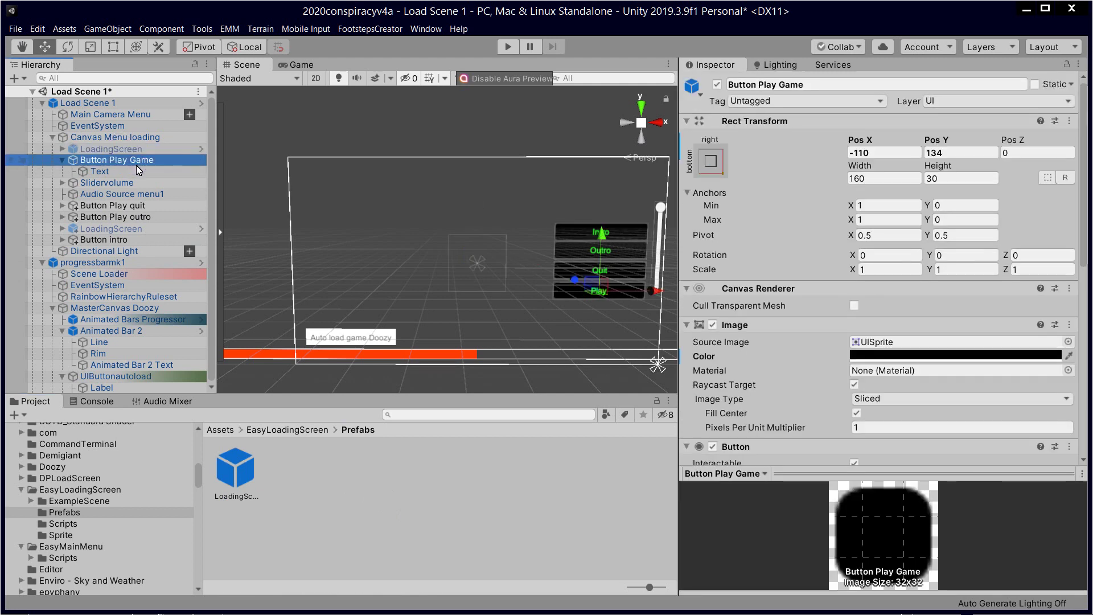
left_click(138, 142)
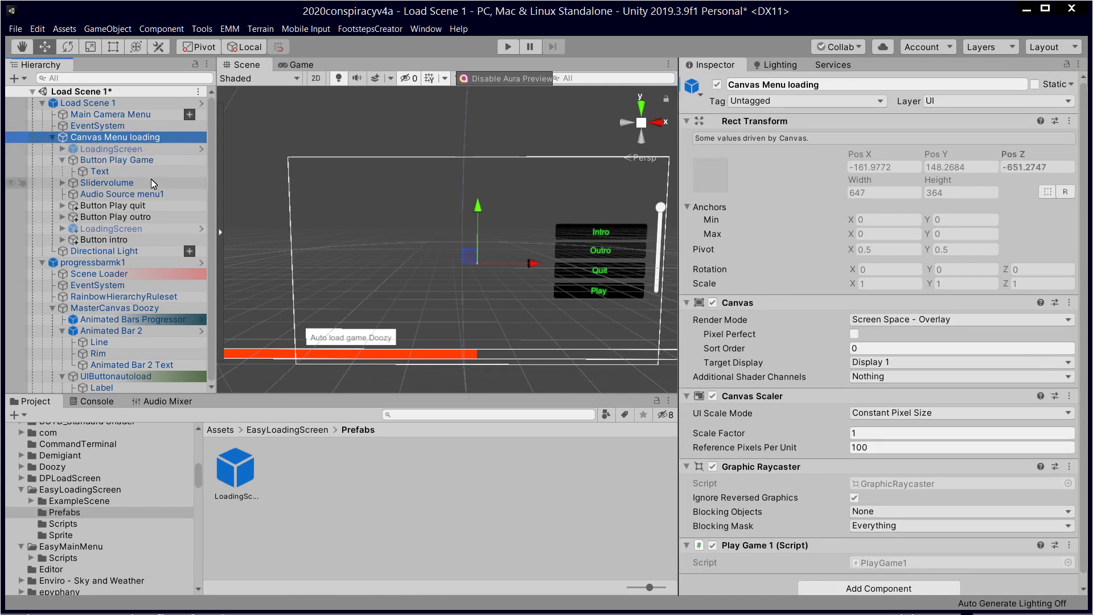
left_click(149, 149)
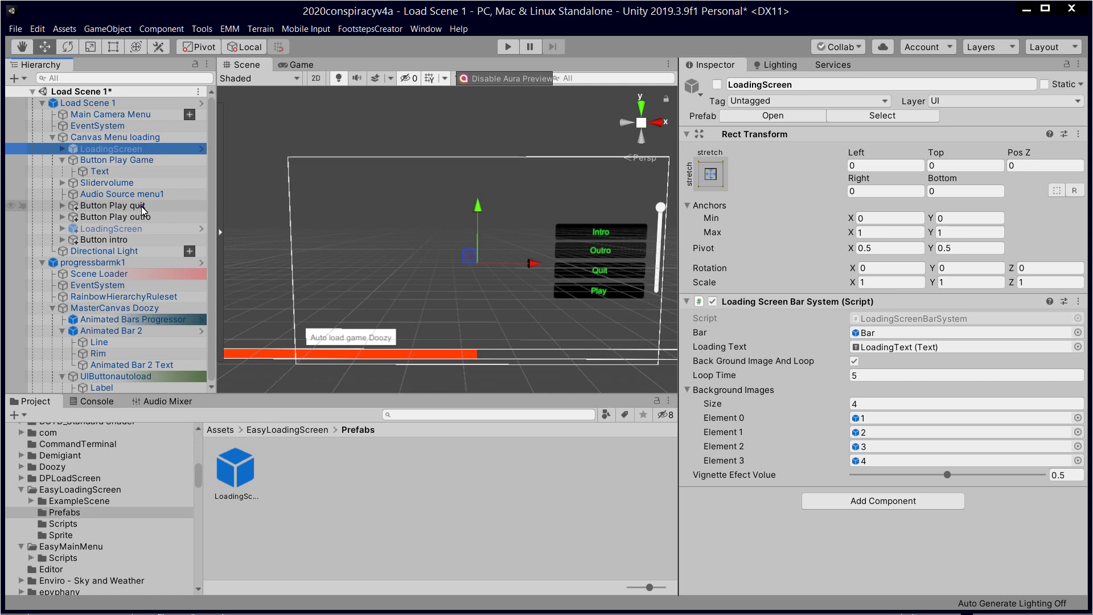
left_click(142, 206)
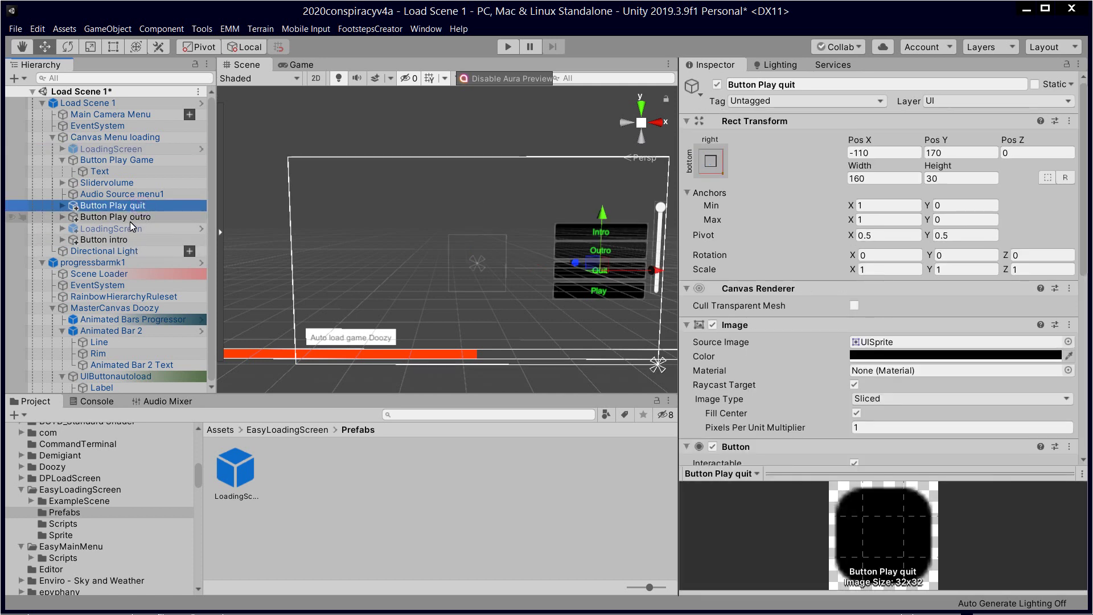
left_click(132, 229)
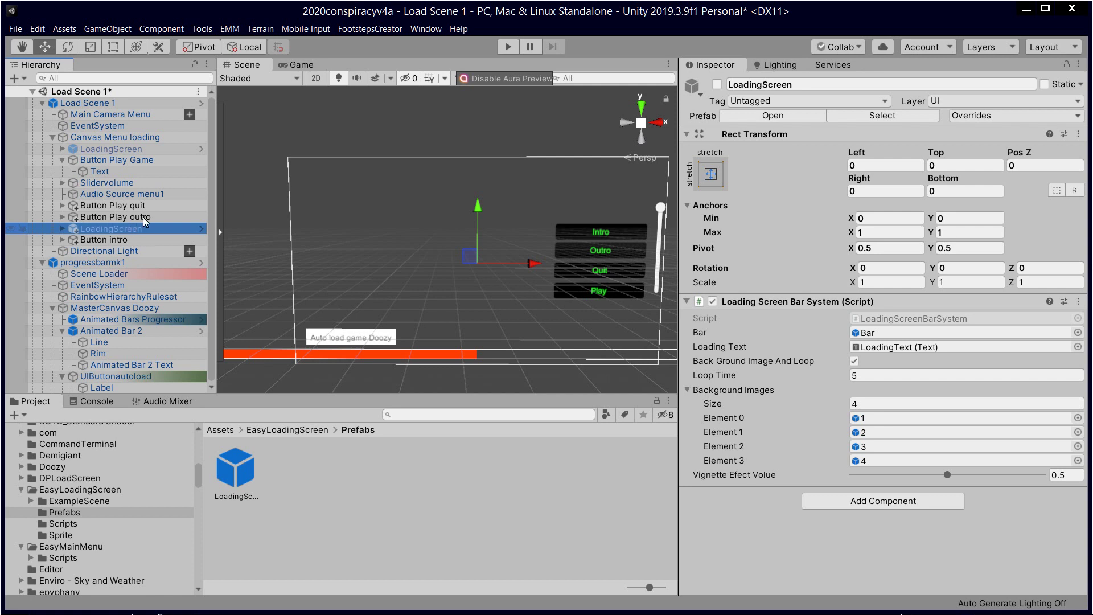
Step: Save Load Scene 1 with File > Save, then inspect the LoadingScreen object and its prefab asset
left_click(15, 29)
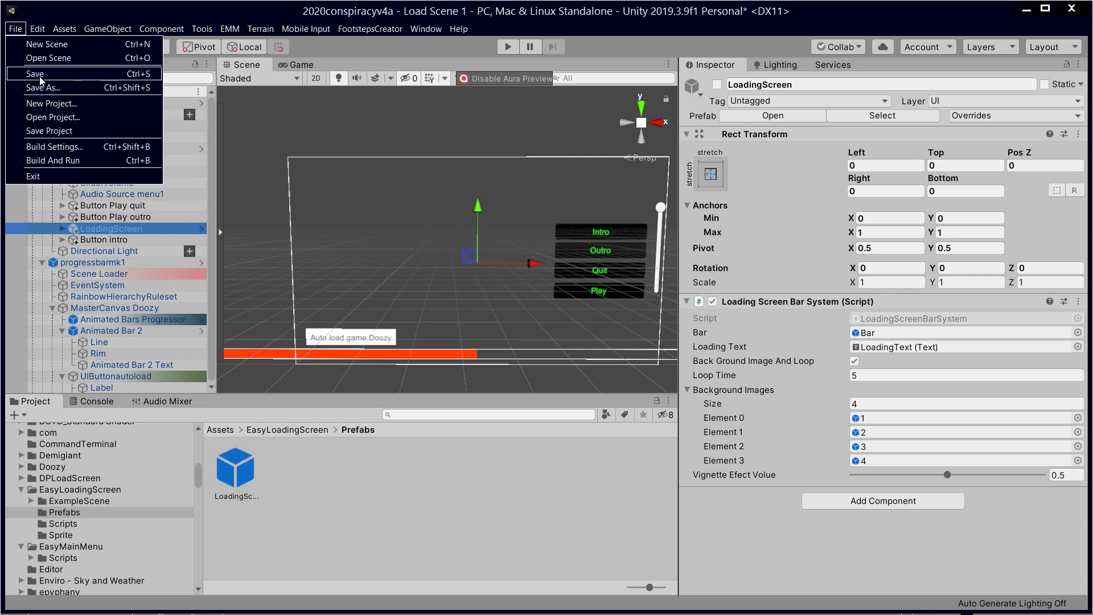
left_click(40, 76)
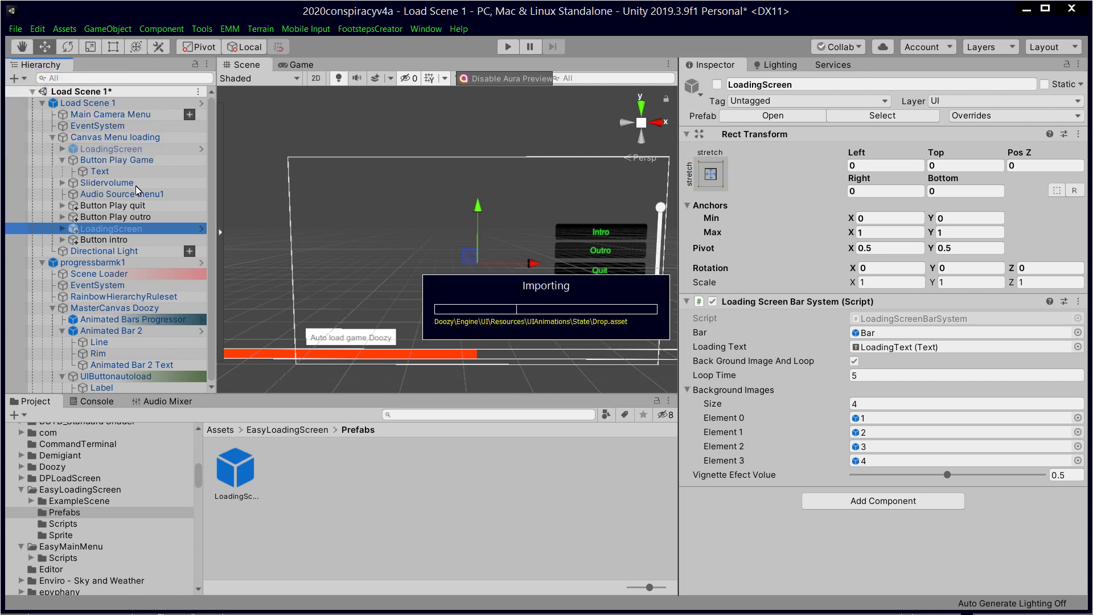
left_click(132, 147)
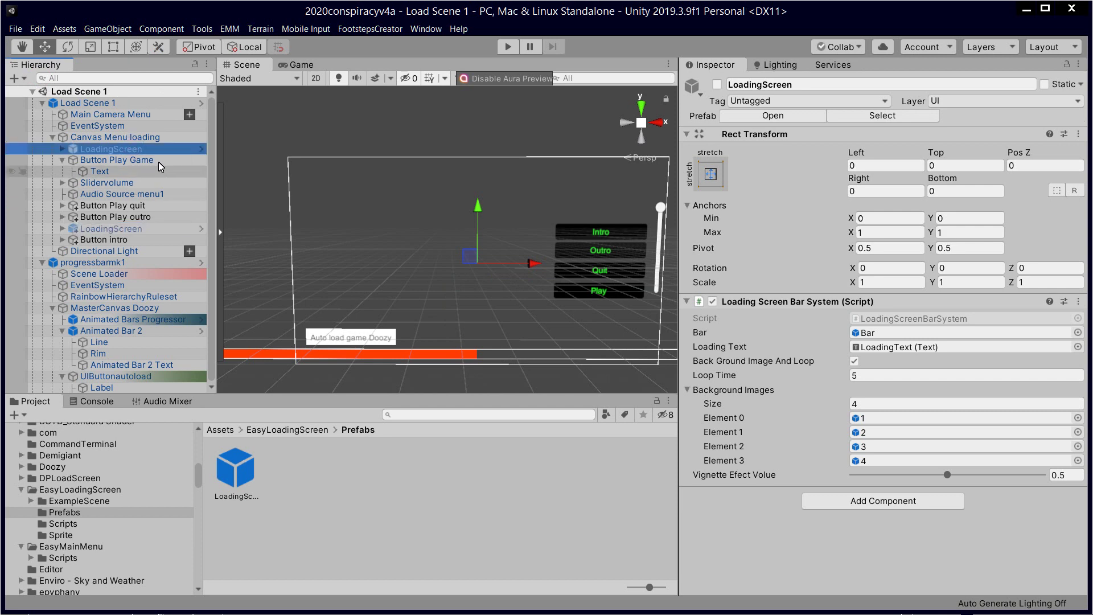
left_click_drag(143, 201, 160, 141)
left_click(163, 149)
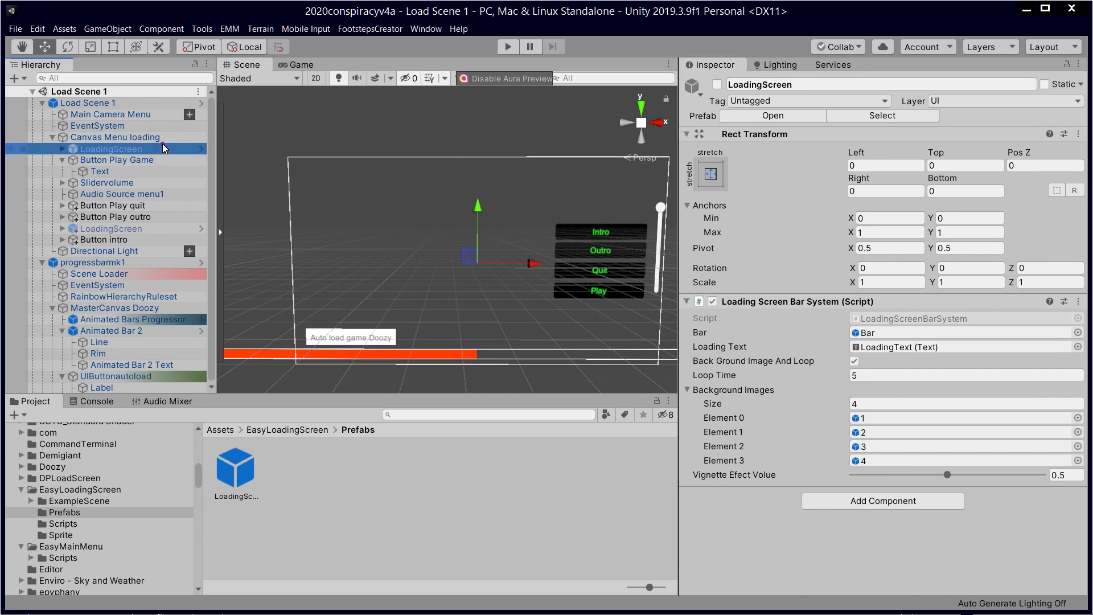
left_click(251, 481)
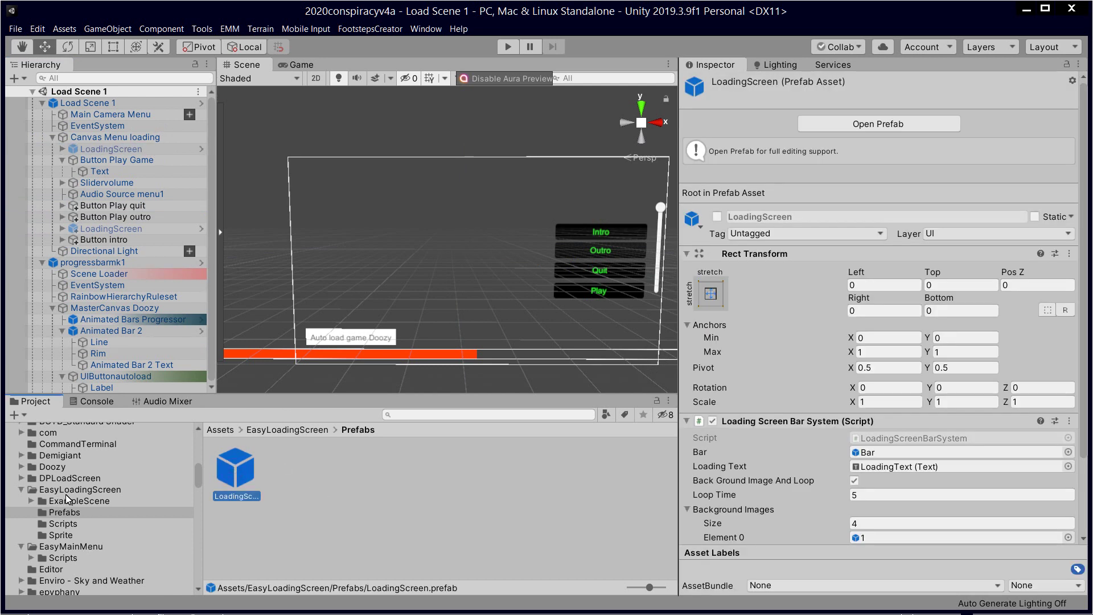
Step: Point Button Play Game's On Click at LoadingScreenBarSystem.loadingScreen (int), keeping parameter 3
left_click(121, 140)
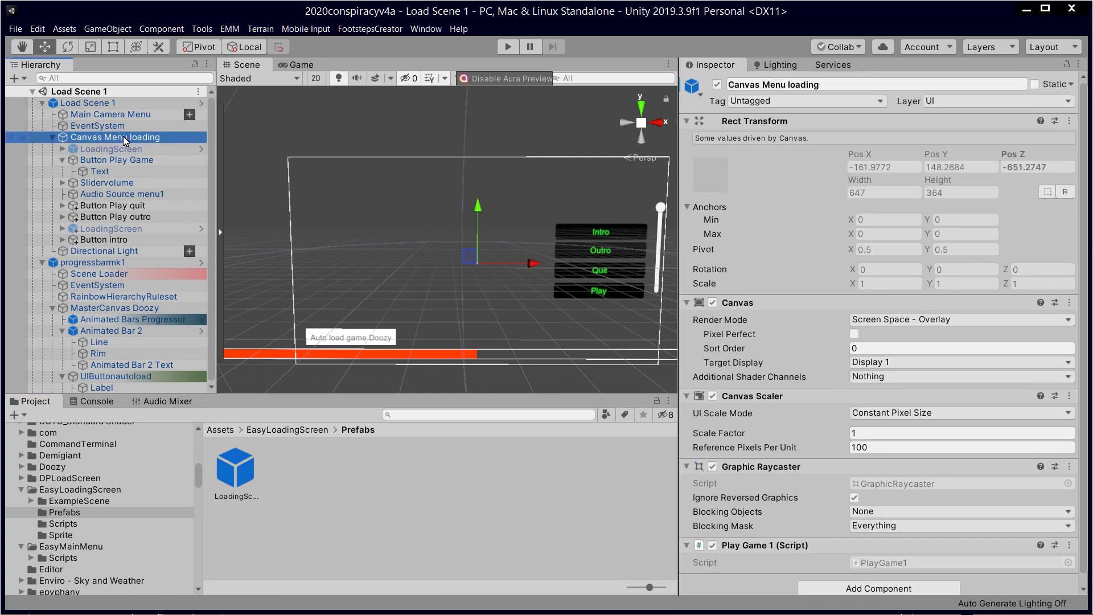
left_click(137, 159)
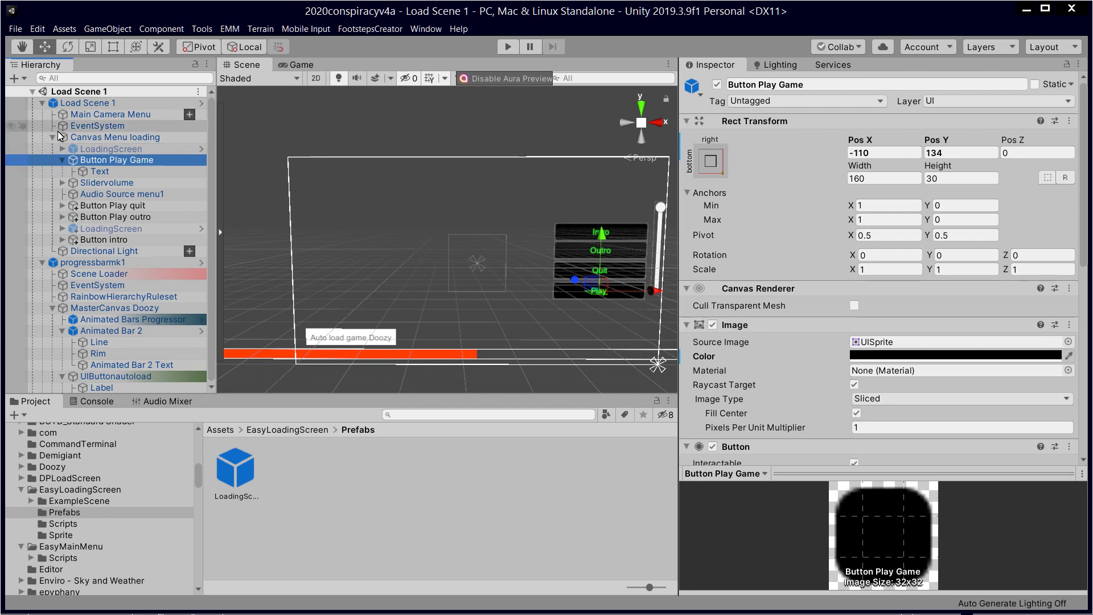
scroll(819, 346, "down", 10)
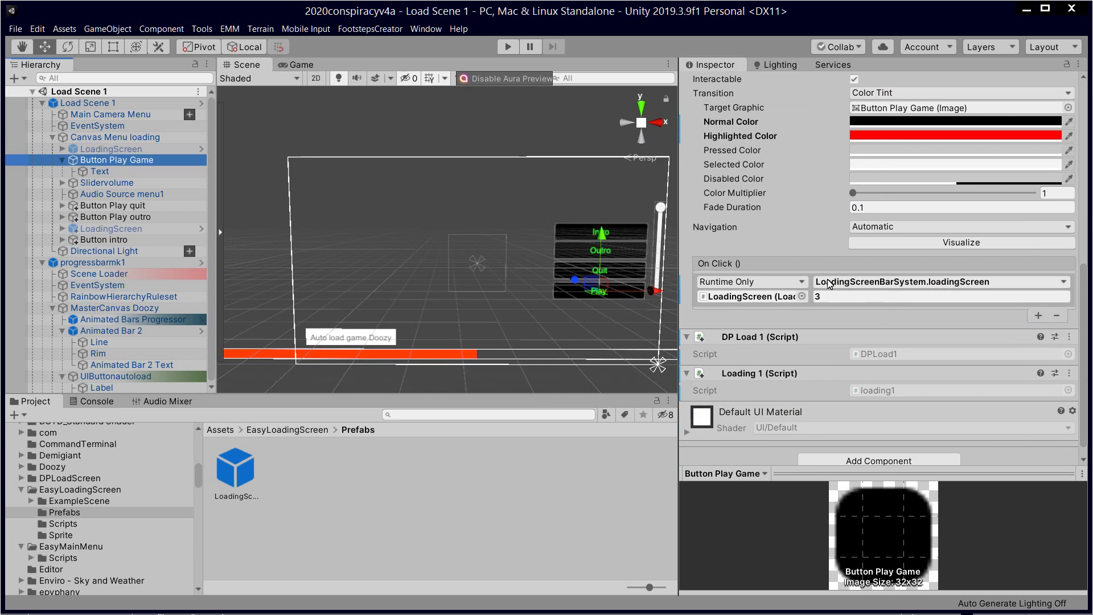
left_click(873, 283)
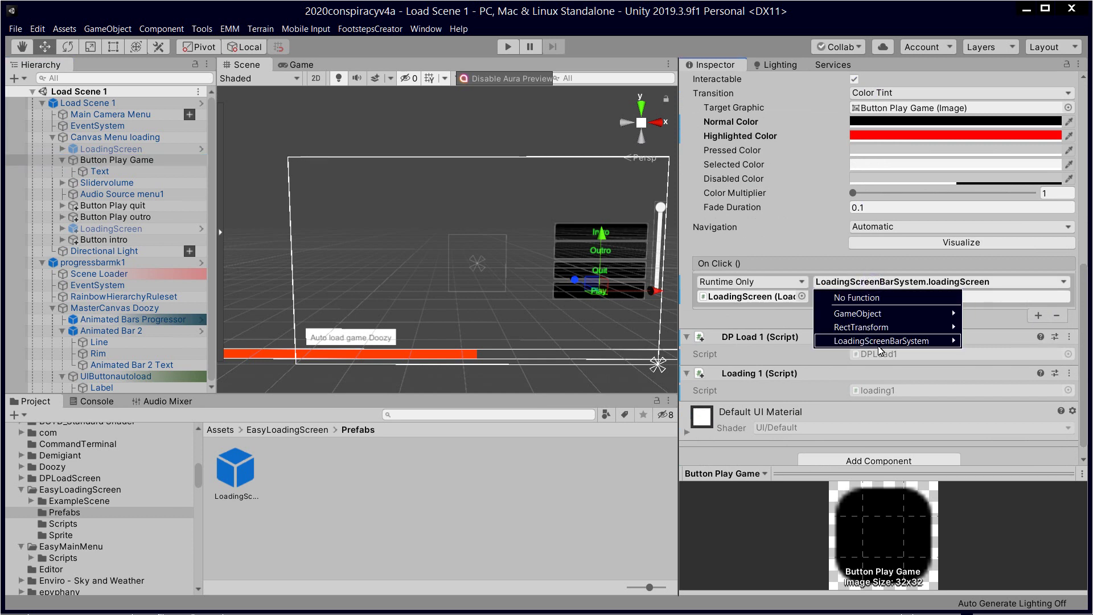
mouse_move(881, 341)
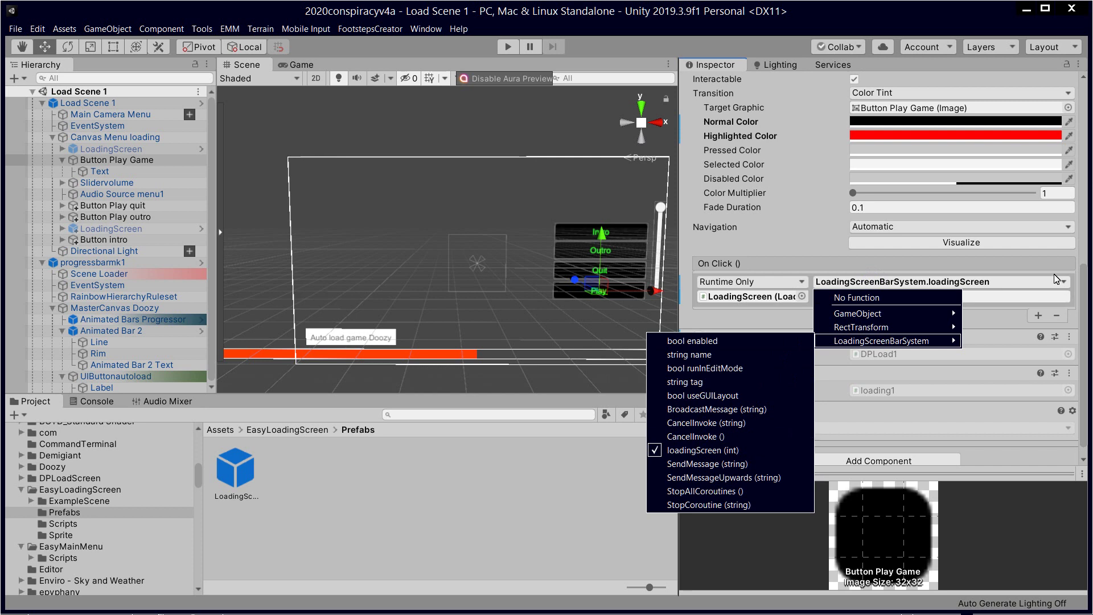
left_click(750, 451)
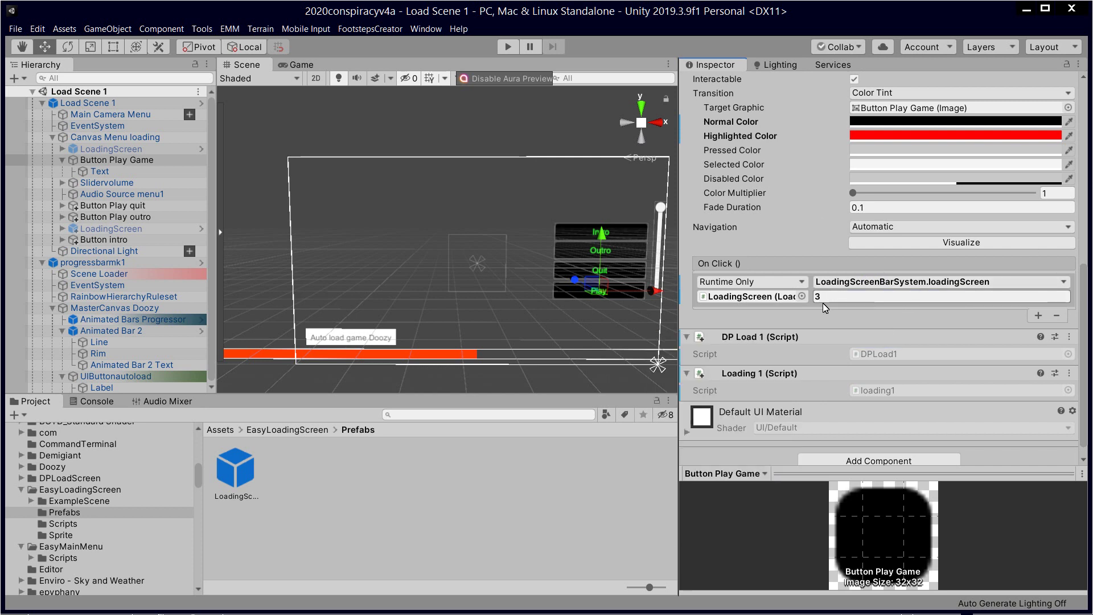
left_click(21, 30)
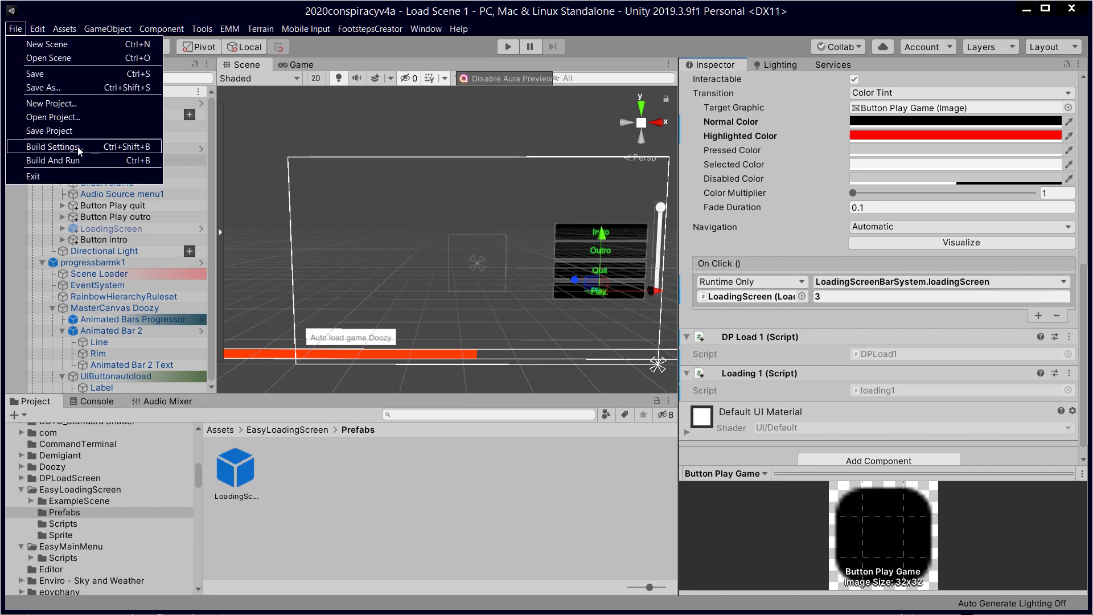
left_click(79, 150)
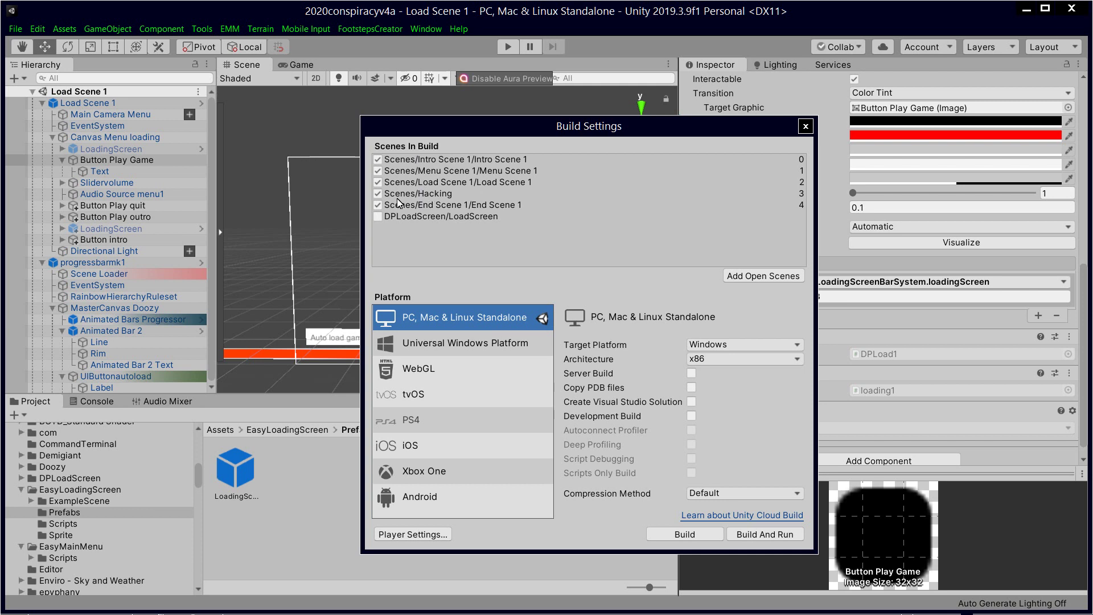
left_click(805, 126)
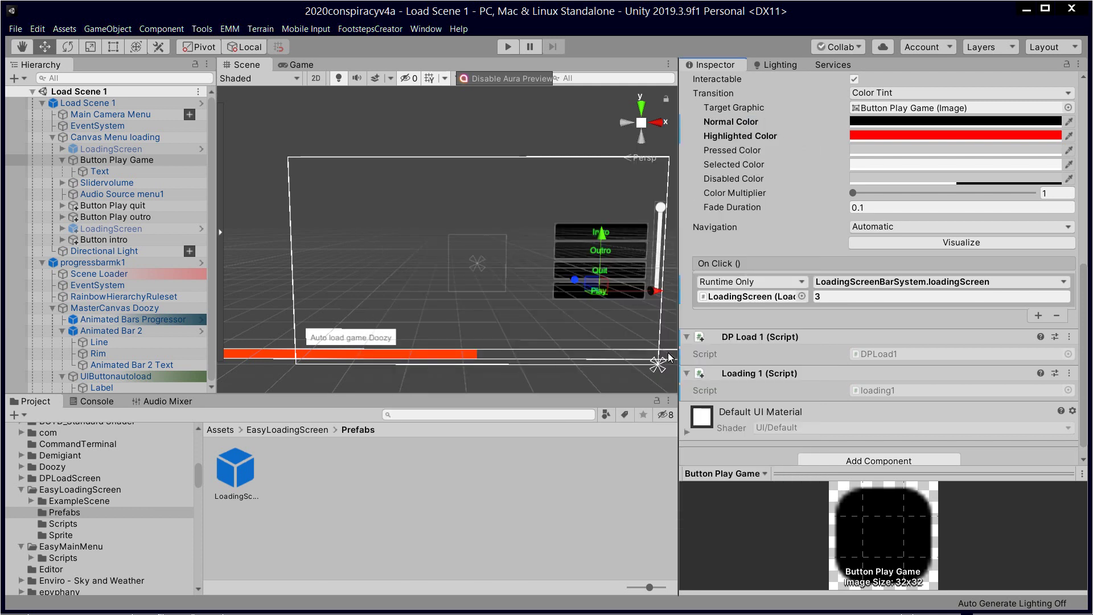